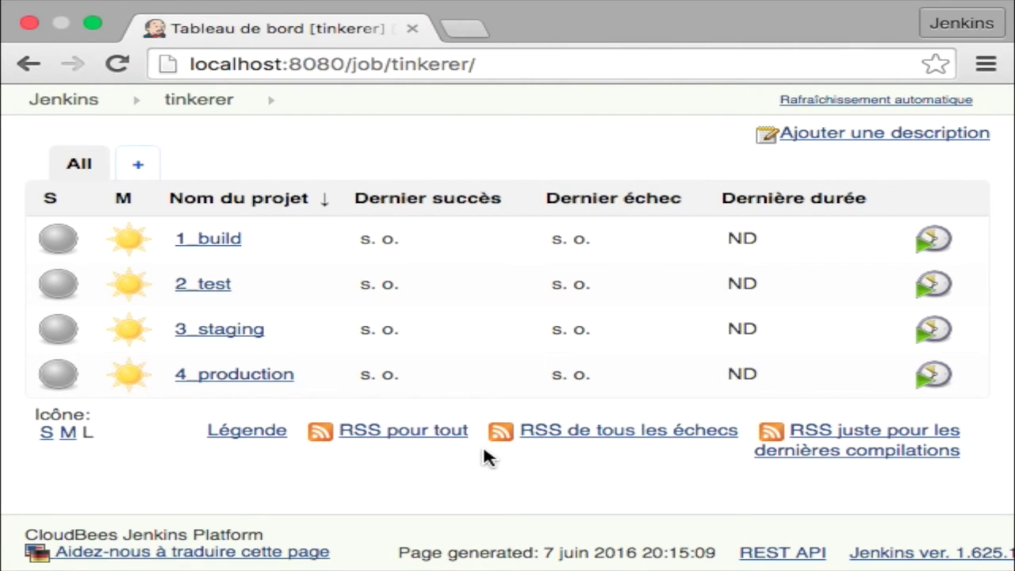
Interrupt the old Jenkins server, relaunch both build agents, and try starting Jenkins 2.8.
{"action": "key", "text": "super+h"}
{"action": "key", "text": "super+h"}
{"action": "key", "text": "super+h"}
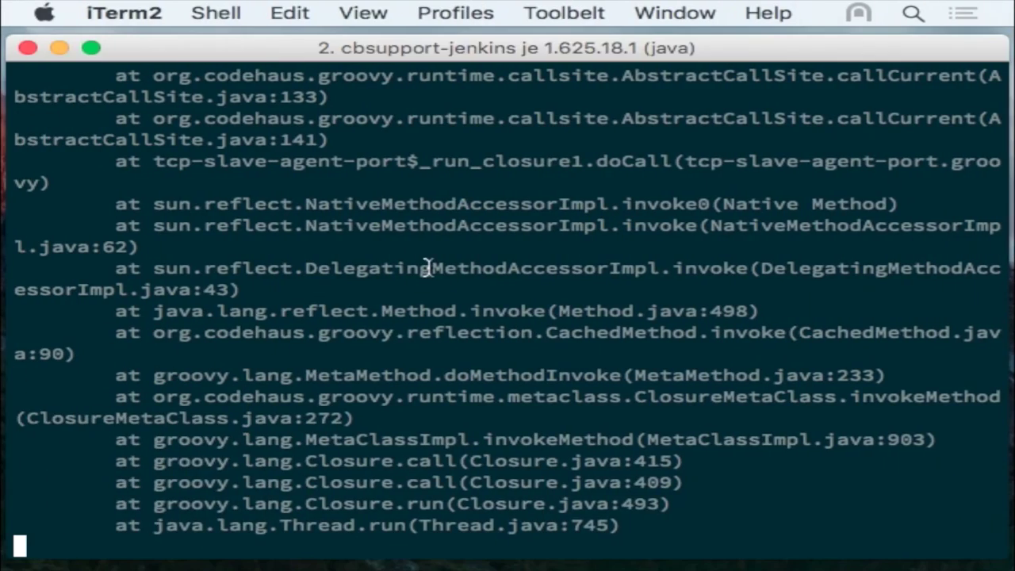
{"action": "key", "text": "ctrl+c"}
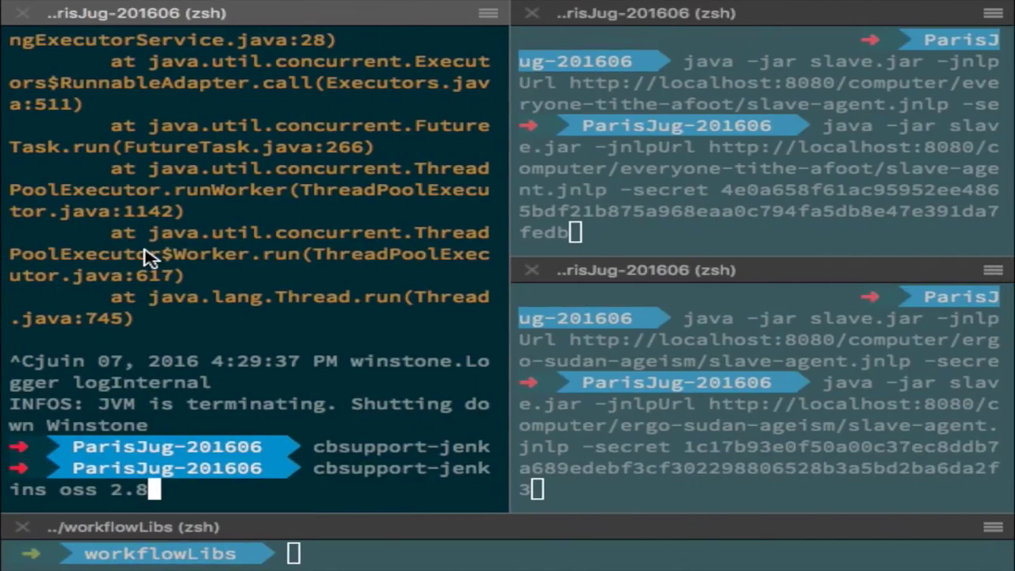
{"action": "key", "text": "Return"}
{"action": "key", "text": "super+bracketright"}
{"action": "key", "text": "Return"}
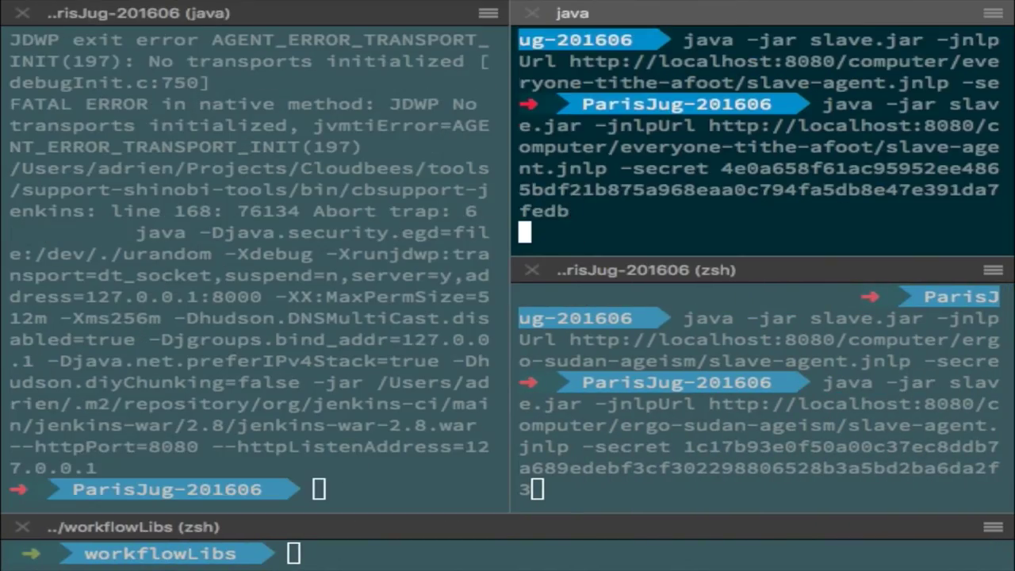
{"action": "left_click", "coordinate": [781, 446]}
{"action": "key", "text": "Return"}
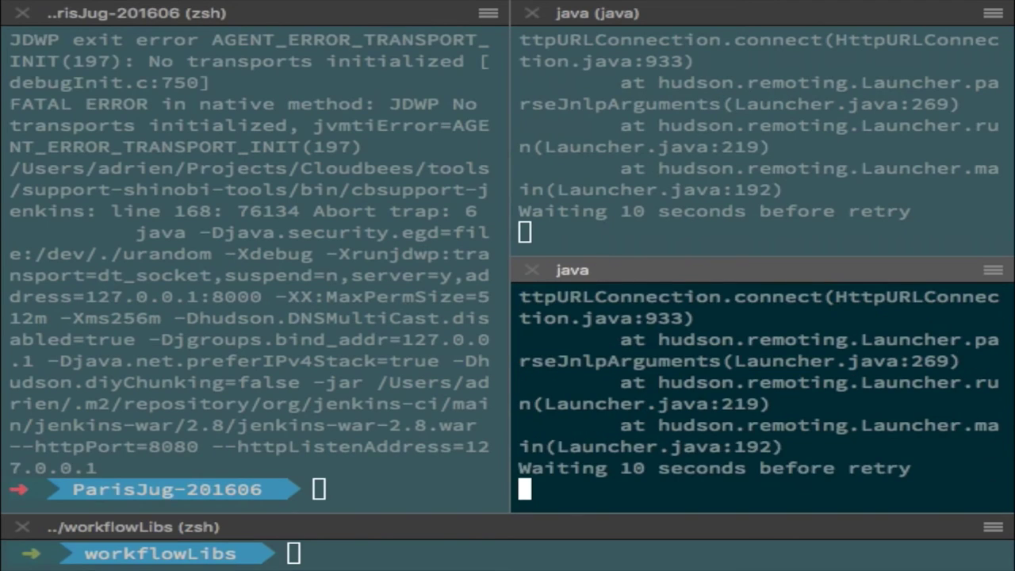
{"action": "left_click", "coordinate": [360, 458]}
{"action": "key", "text": "Up"}
{"action": "key", "text": "Return"}
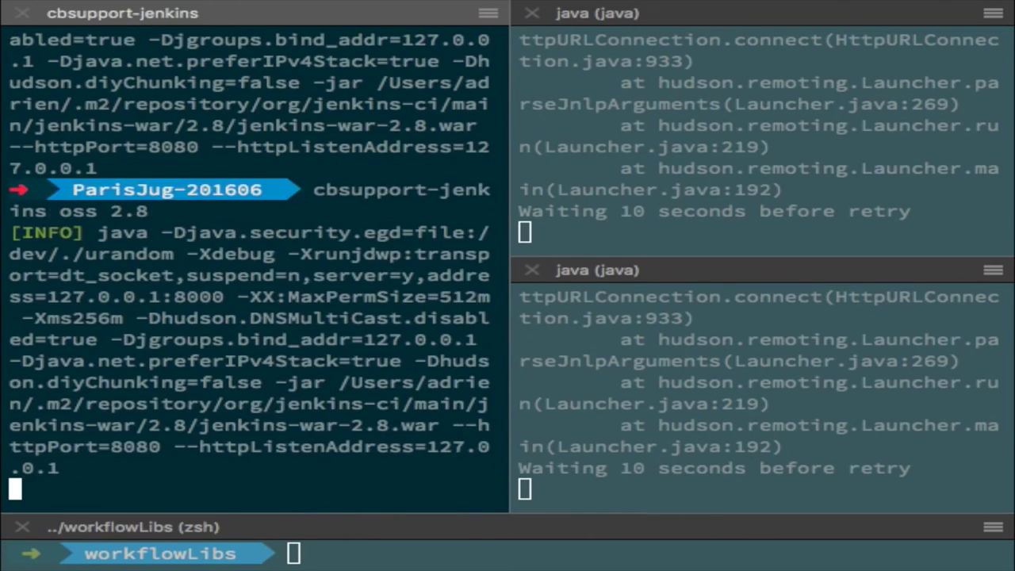
{"action": "key", "text": "Up"}
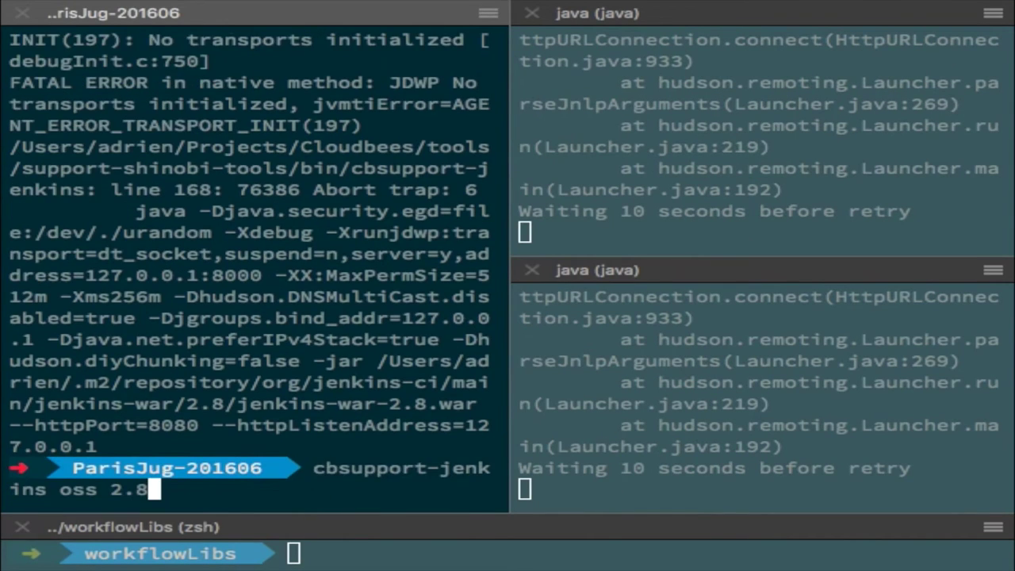
{"action": "key", "text": "Return"}
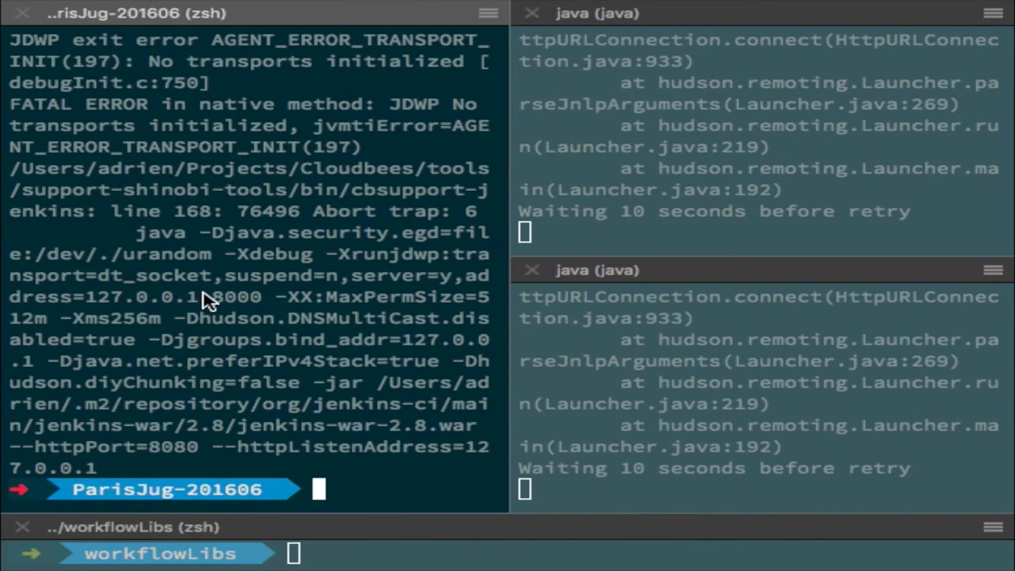
Suspend the unresponsive old Jenkins process and force-kill PID 75834 with kill -9.
{"action": "key", "text": "ctrl+Left"}
{"action": "key", "text": "ctrl+Left"}
{"action": "key", "text": "ctrl+Left"}
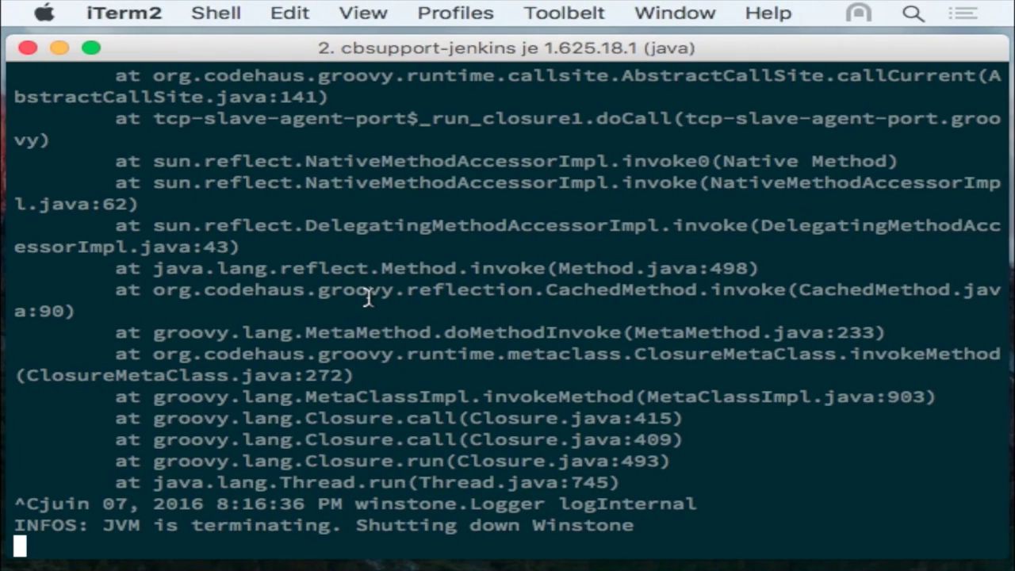
{"action": "key", "text": "ctrl+c"}
{"action": "key", "text": "ctrl+c"}
{"action": "key", "text": "ctrl+c"}
{"action": "key", "text": "ctrl+c"}
{"action": "key", "text": "ctrl+z"}
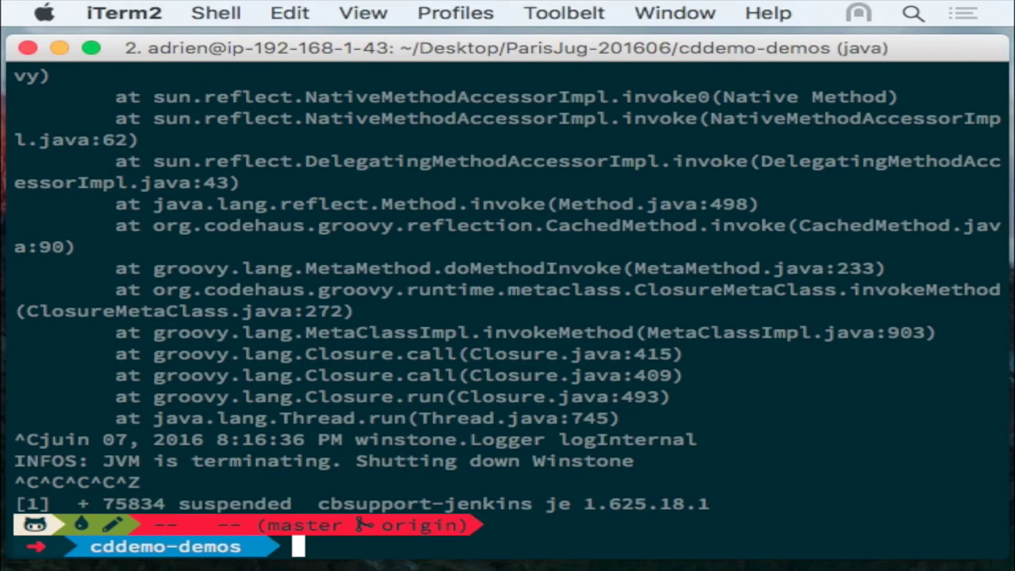
{"action": "type", "text": "kill -9"}
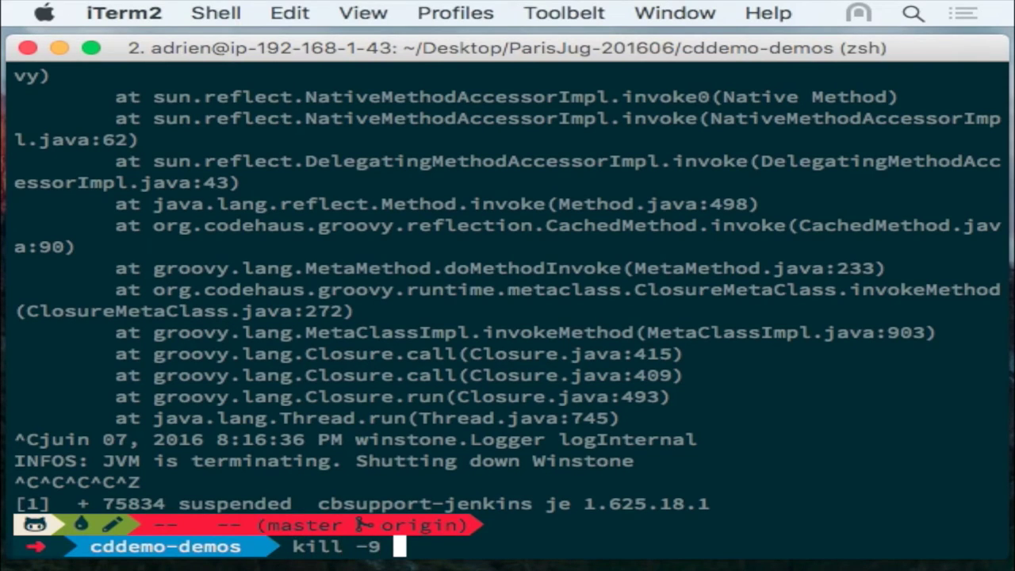
{"action": "double_click", "coordinate": [134, 502]}
{"action": "key", "text": "super+v"}
{"action": "key", "text": "Return"}
{"action": "key", "text": "ctrl+Right"}
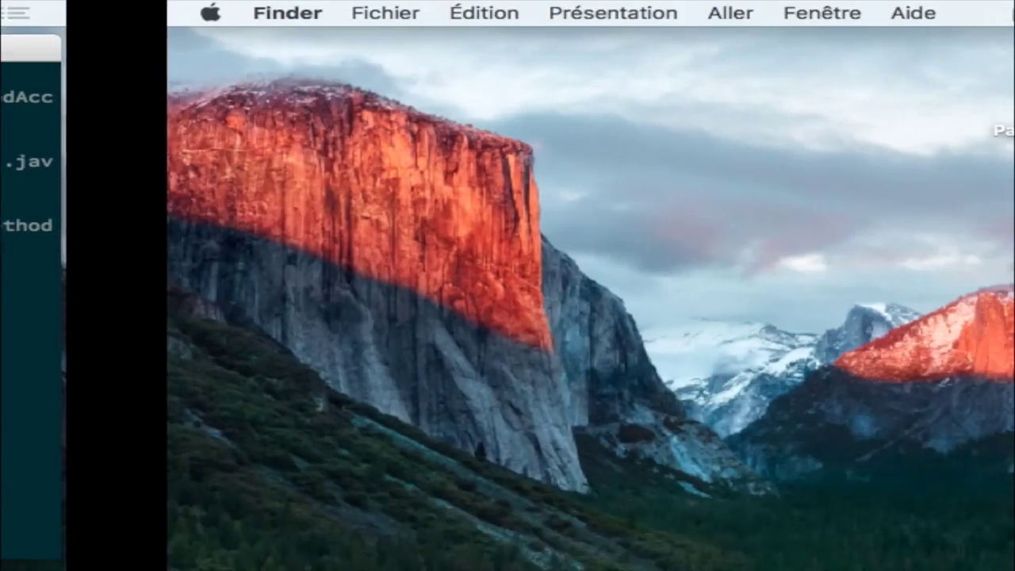
Rerun the Jenkins 2.8 start command in the split terminal pane.
{"action": "key", "text": "ctrl+Right"}
{"action": "key", "text": "ctrl+Right"}
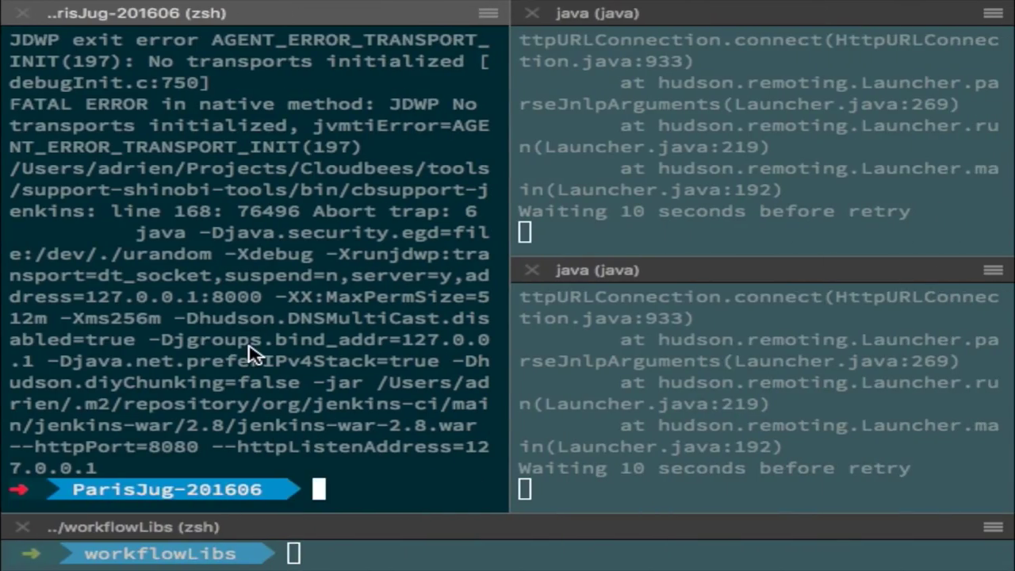
{"action": "key", "text": "Up"}
{"action": "key", "text": "Return"}
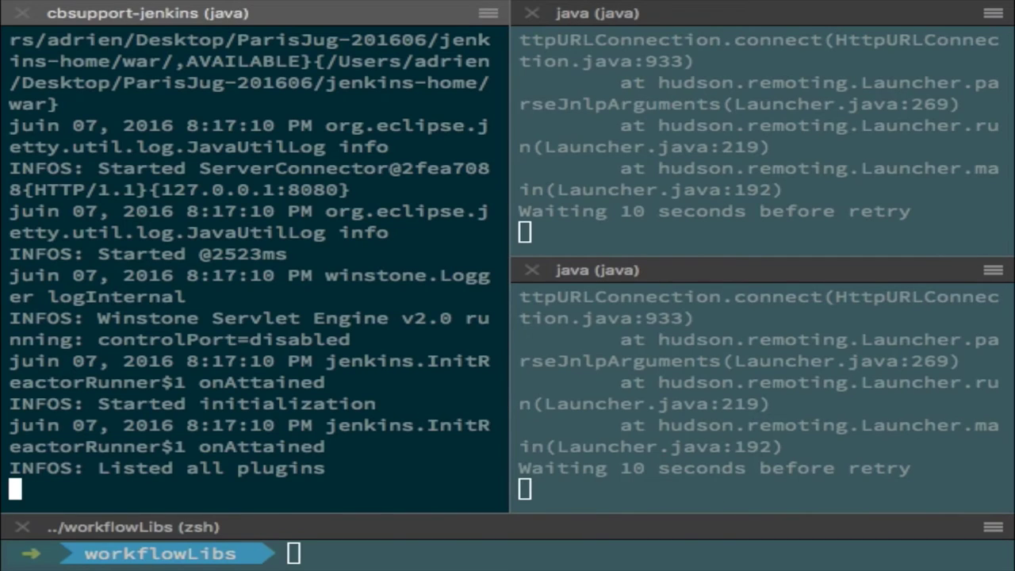
{"action": "key", "text": "ctrl+Right"}
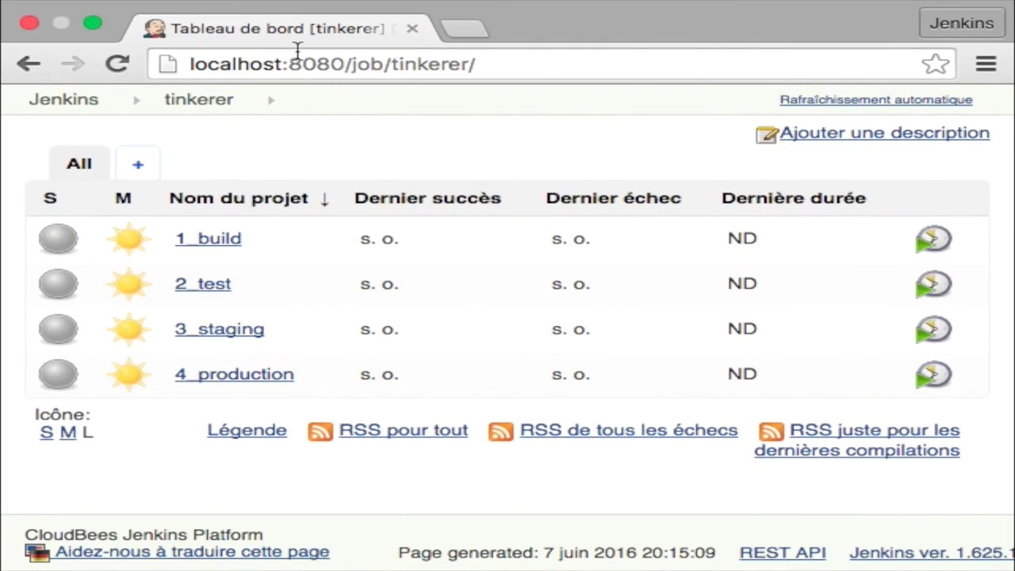
{"action": "key", "text": "super+r"}
{"action": "left_click_drag", "start_coordinate": [343, 63], "coordinate": [569, 85]}
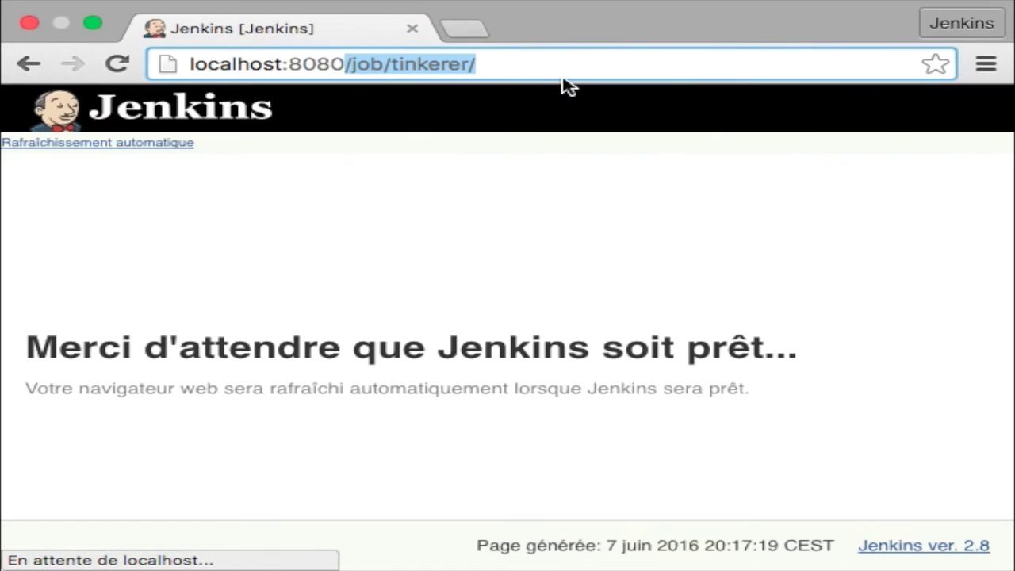
{"action": "key", "text": "BackSpace"}
{"action": "key", "text": "Return"}
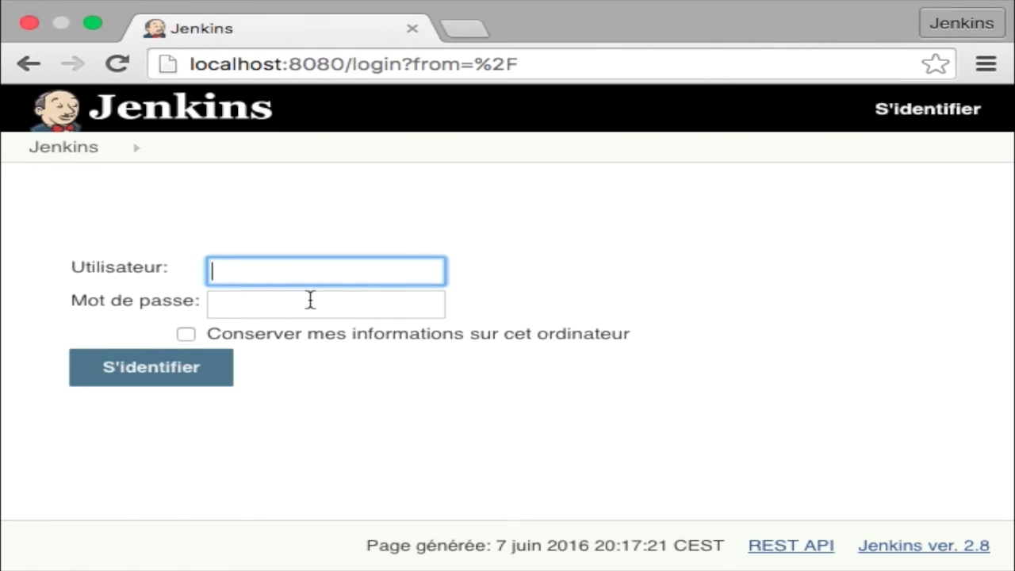
{"action": "type", "text": "adrien"}
{"action": "key", "text": "Tab"}
{"action": "key", "text": "Return"}
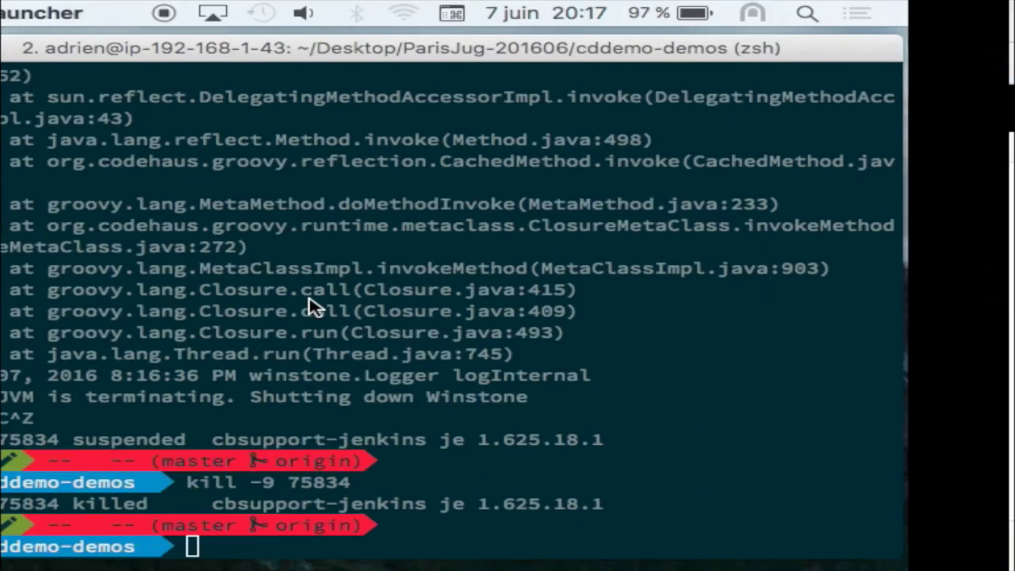
{"action": "key", "text": "ctrl+Right"}
{"action": "key", "text": "ctrl+Right"}
{"action": "key", "text": "ctrl+Right"}
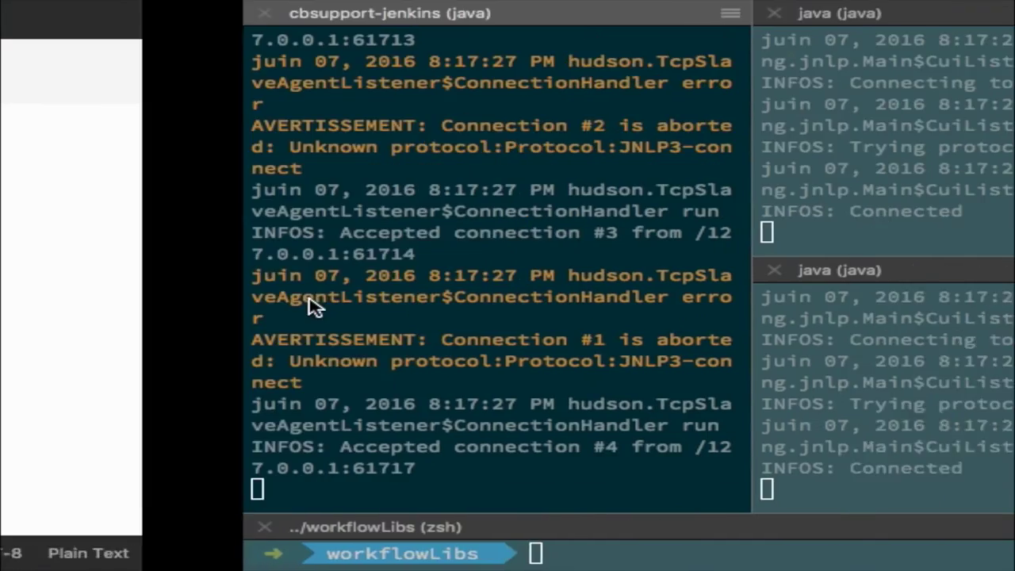
{"action": "key", "text": "ctrl+Left"}
{"action": "key", "text": "ctrl+Left"}
{"action": "key", "text": "ctrl+Left"}
{"action": "key", "text": "ctrl+Left"}
{"action": "left_click", "coordinate": [585, 298]}
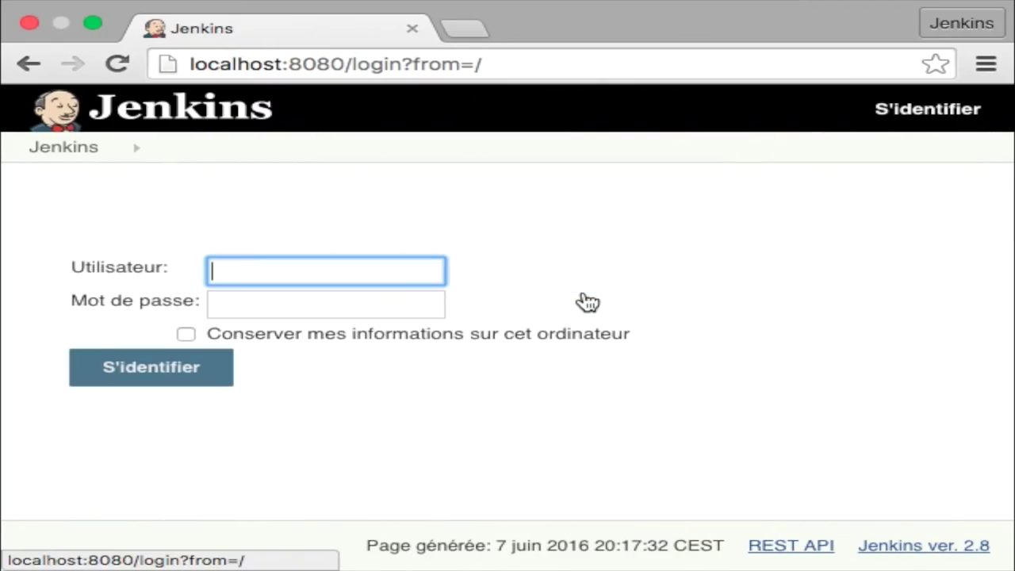
{"action": "type", "text": "adrien"}
{"action": "key", "text": "Tab"}
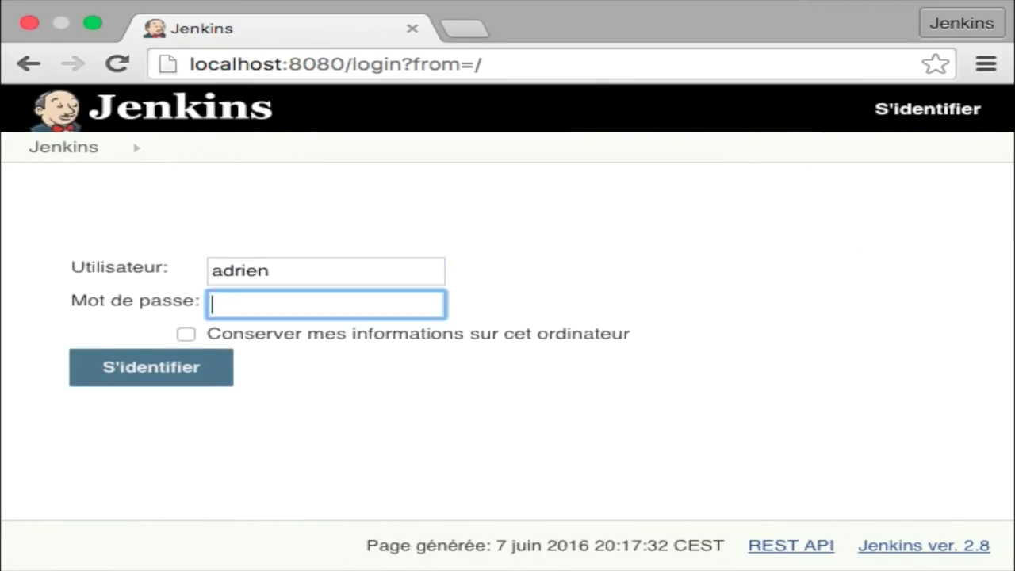
{"action": "type", "text": "•••••••"}
{"action": "key", "text": "Return"}
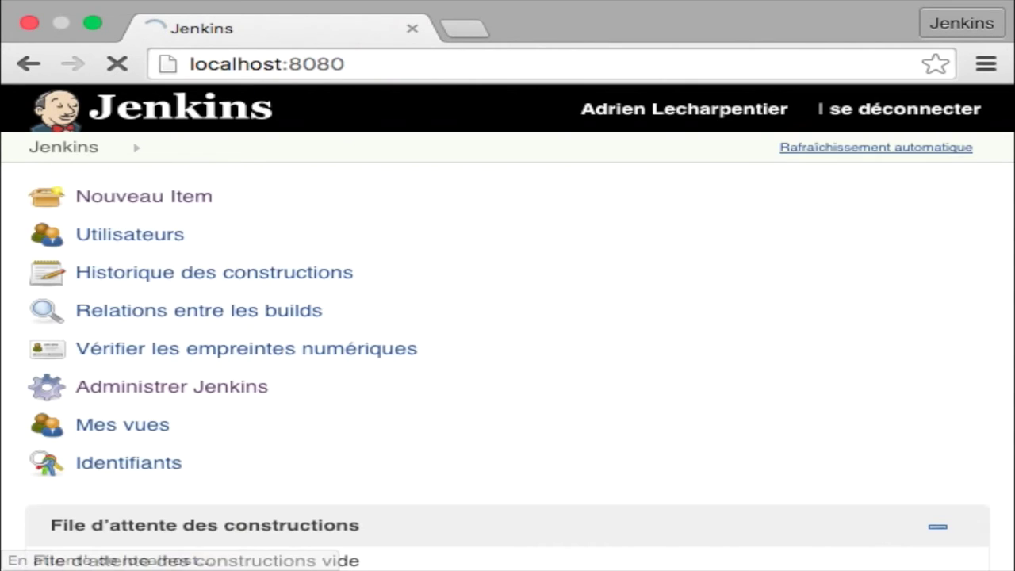
{"action": "scroll", "coordinate": [839, 230], "scroll_direction": "down", "scroll_amount": 5}
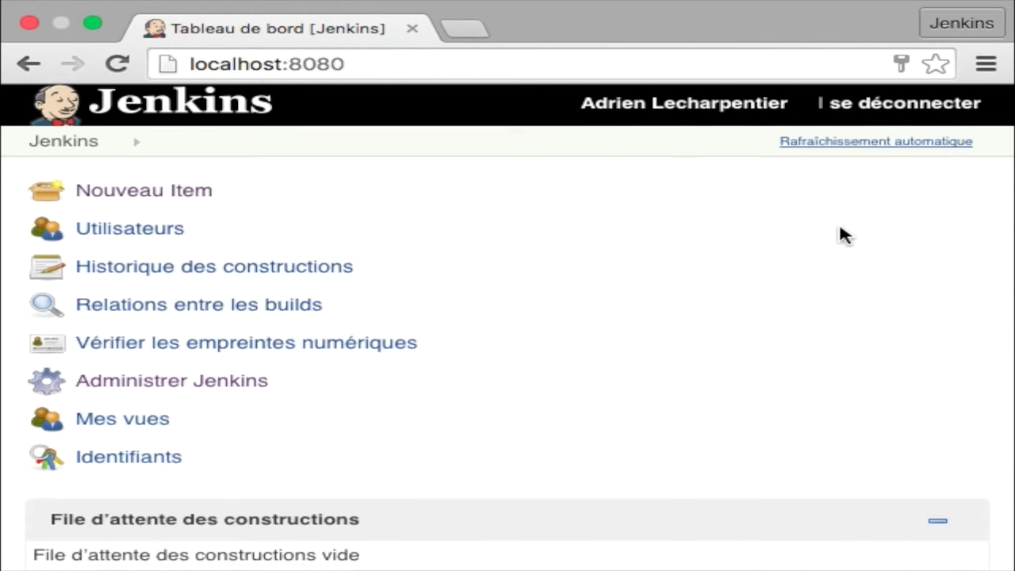
{"action": "scroll", "coordinate": [840, 229], "scroll_direction": "down", "scroll_amount": 6}
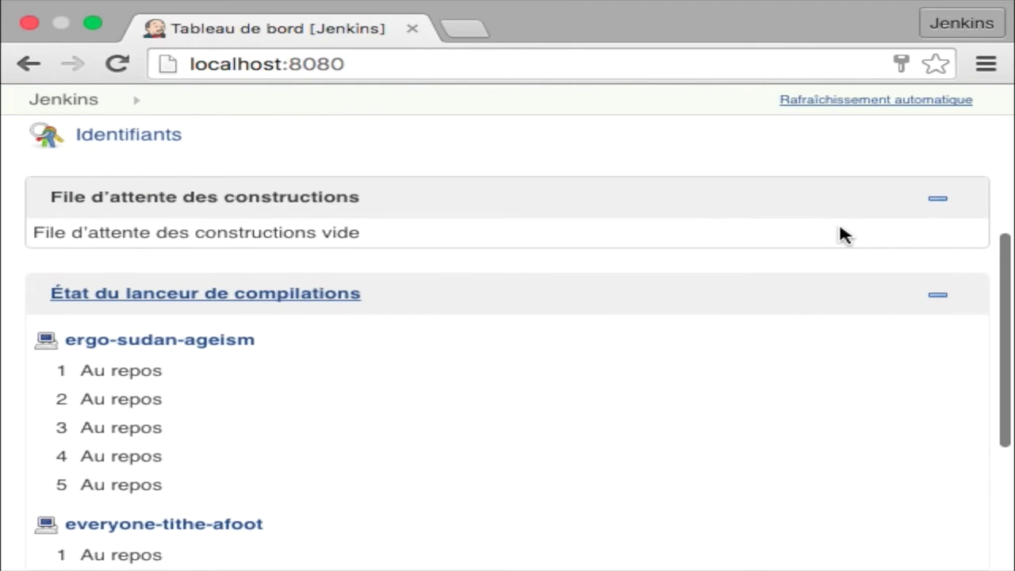
{"action": "scroll", "coordinate": [598, 376], "scroll_direction": "down", "scroll_amount": 2}
{"action": "scroll", "coordinate": [599, 376], "scroll_direction": "up", "scroll_amount": 6}
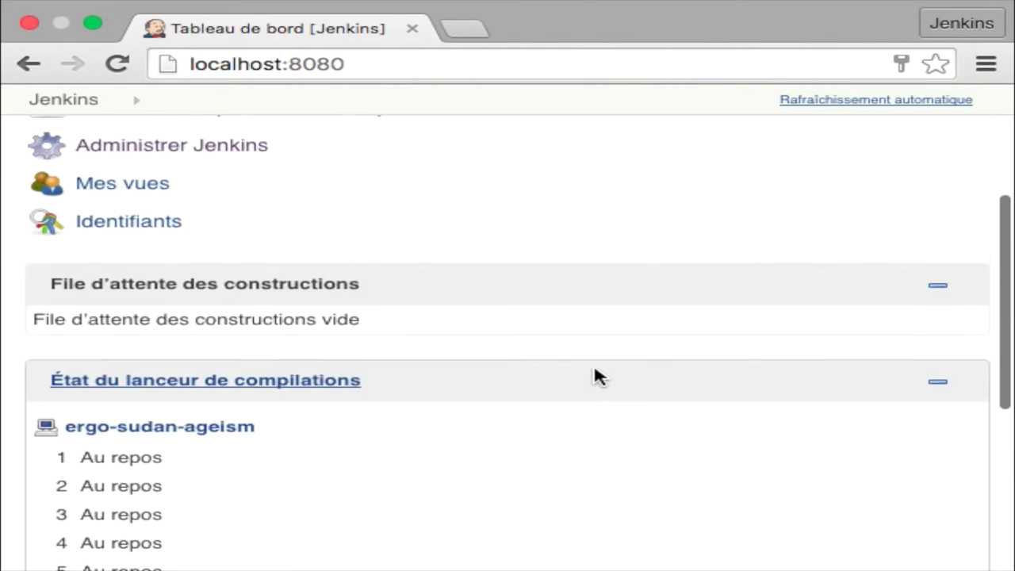
{"action": "scroll", "coordinate": [599, 377], "scroll_direction": "down", "scroll_amount": 9}
{"action": "scroll", "coordinate": [599, 376], "scroll_direction": "up", "scroll_amount": 14}
{"action": "scroll", "coordinate": [627, 323], "scroll_direction": "up", "scroll_amount": 1}
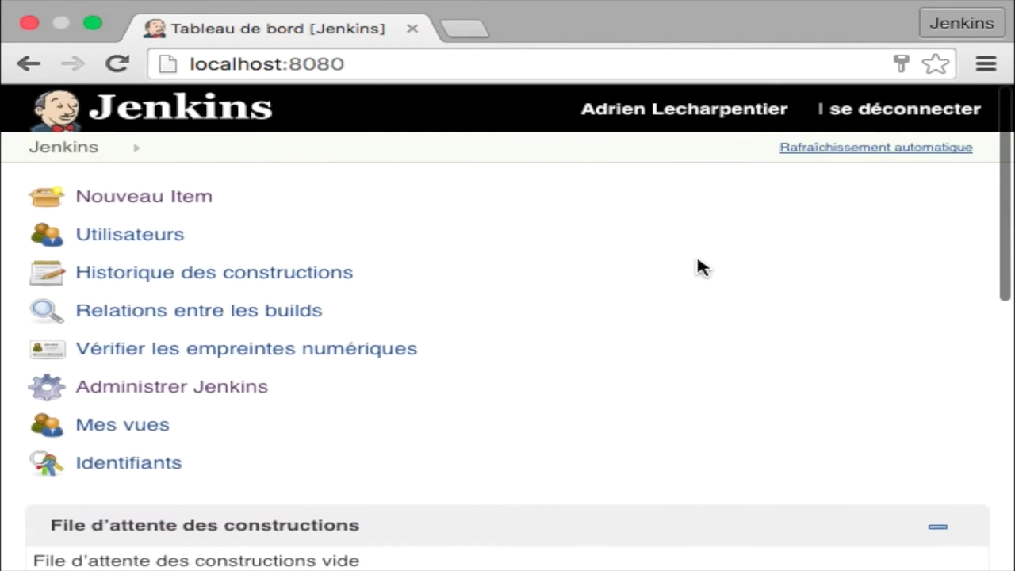
{"action": "scroll", "coordinate": [700, 267], "scroll_direction": "down", "scroll_amount": 7}
{"action": "scroll", "coordinate": [697, 245], "scroll_direction": "down", "scroll_amount": 8}
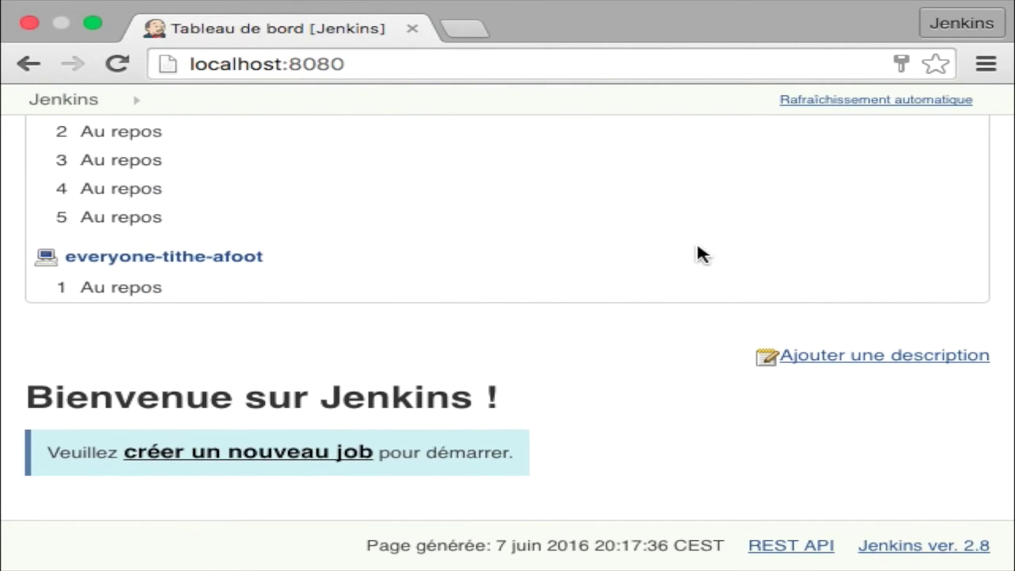
{"action": "scroll", "coordinate": [562, 274], "scroll_direction": "up", "scroll_amount": 15}
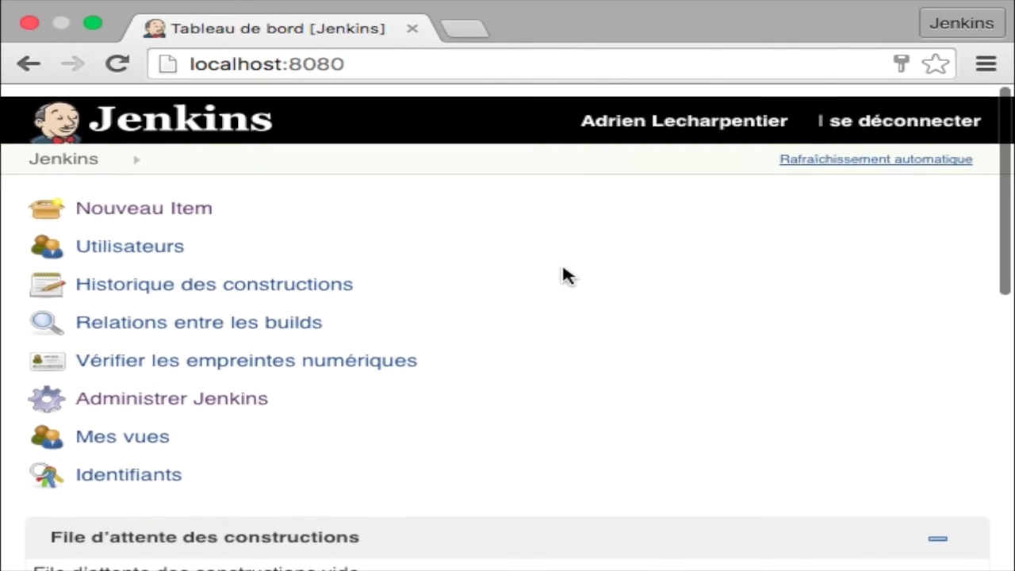
Create a new Pipeline-type job named parisjug-1.
{"action": "left_click", "coordinate": [143, 200]}
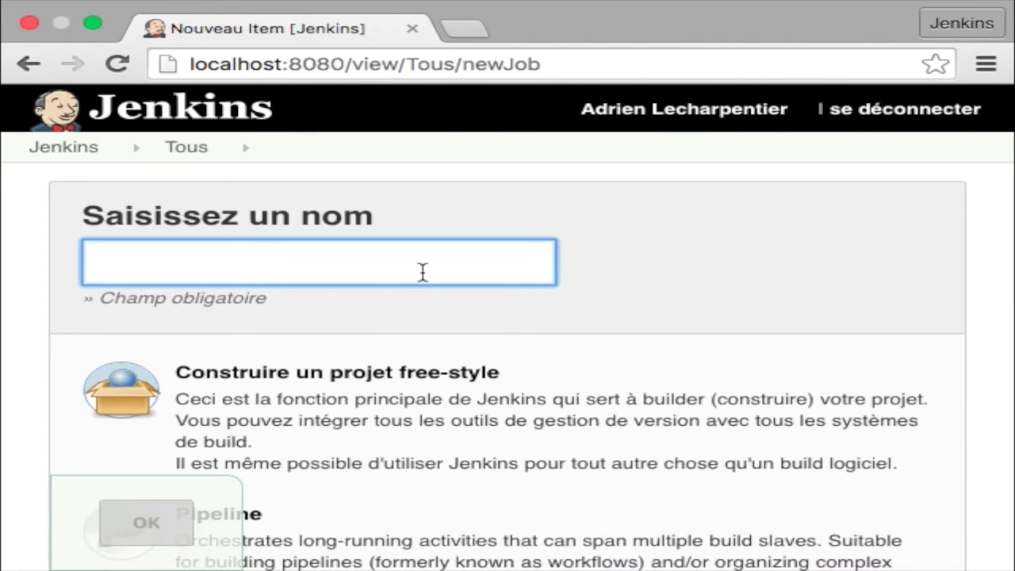
{"action": "type", "text": "parisjug-1"}
{"action": "scroll", "coordinate": [397, 385], "scroll_direction": "down", "scroll_amount": 5}
{"action": "left_click", "coordinate": [267, 199]}
{"action": "scroll", "coordinate": [267, 199], "scroll_direction": "up", "scroll_amount": 4}
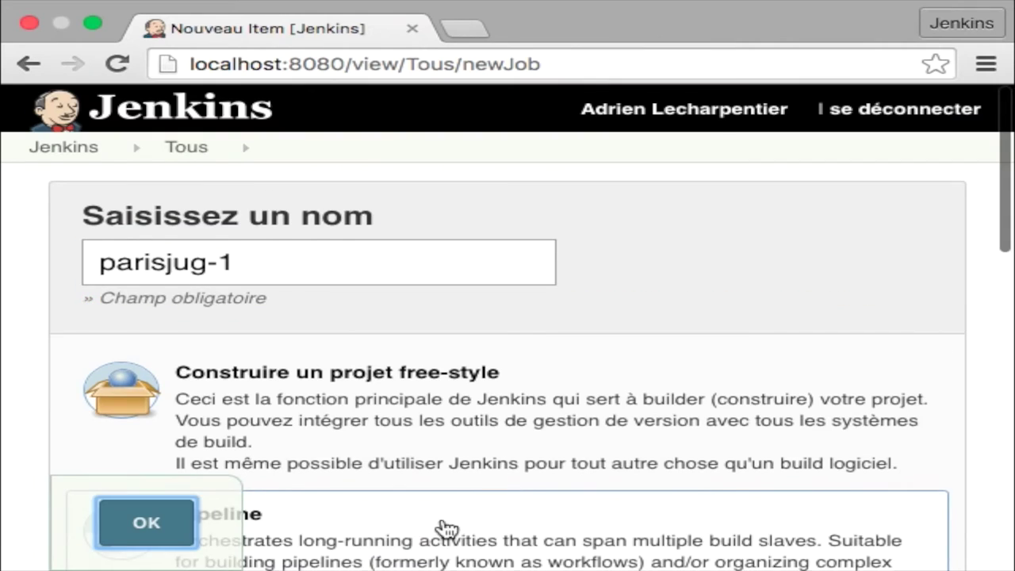
{"action": "scroll", "coordinate": [447, 528], "scroll_direction": "down", "scroll_amount": 3}
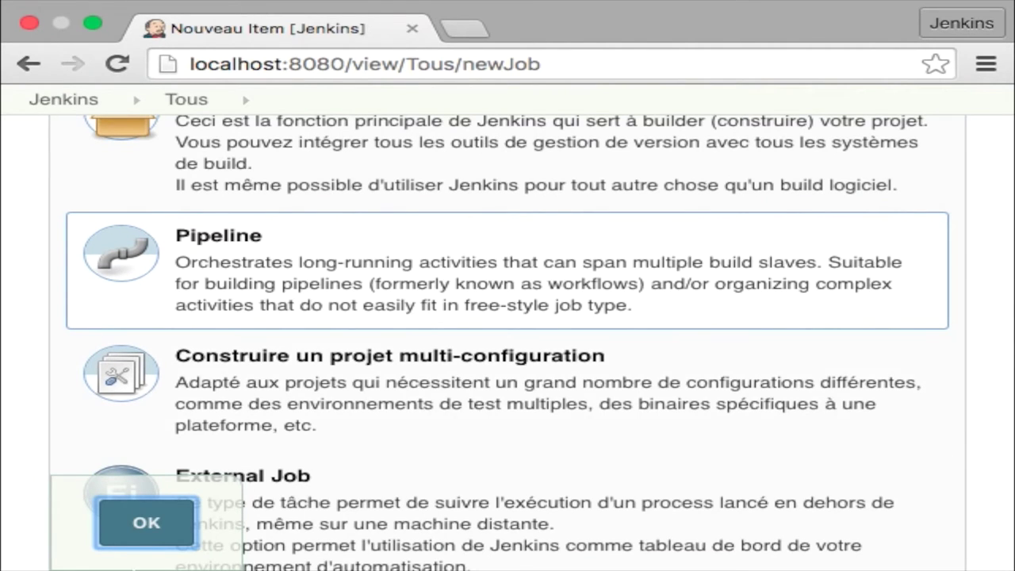
{"action": "left_click", "coordinate": [114, 539]}
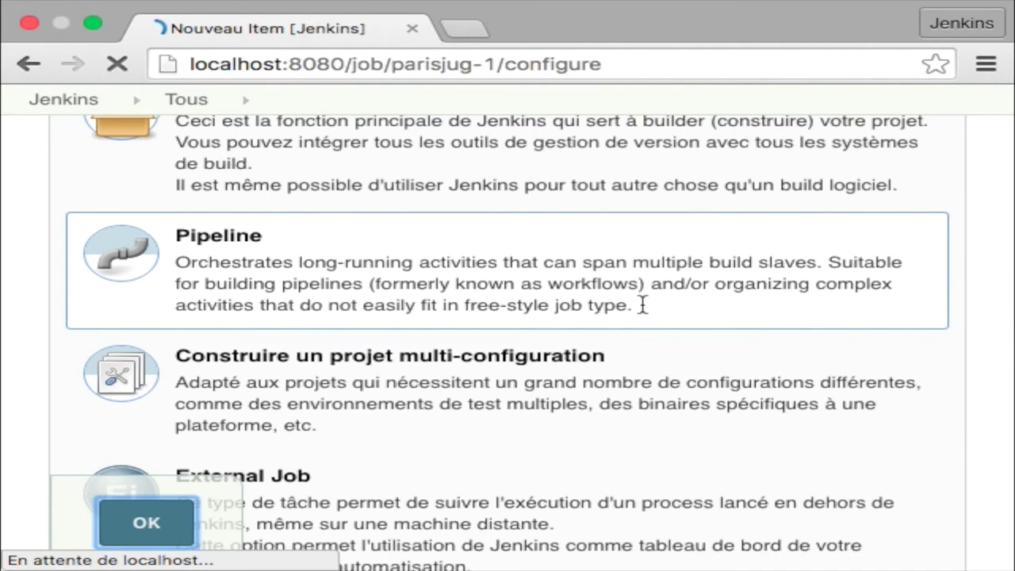
Jump through the configuration sections to the empty Pipeline script area.
{"action": "scroll", "coordinate": [406, 372], "scroll_direction": "down", "scroll_amount": 10}
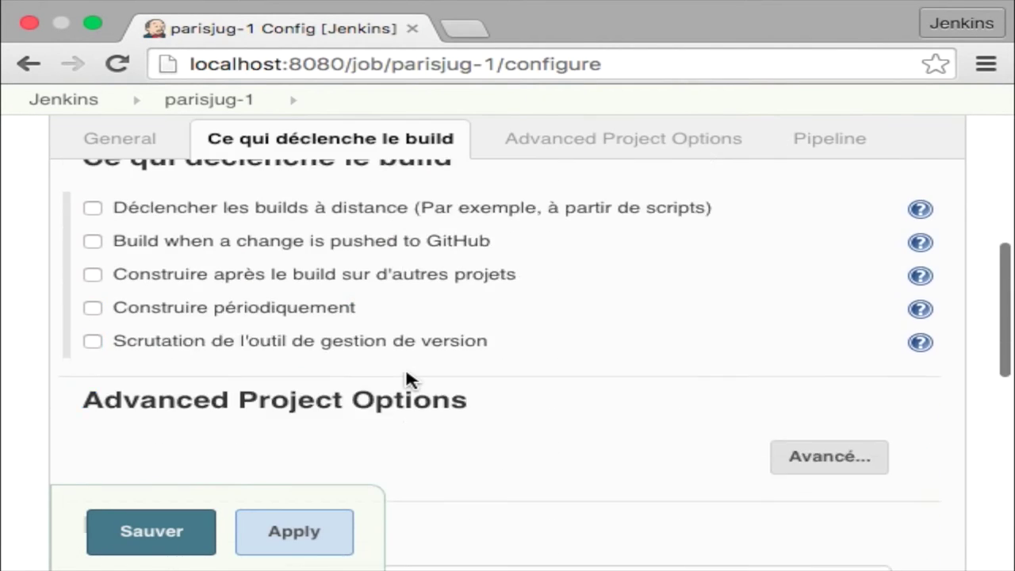
{"action": "scroll", "coordinate": [449, 215], "scroll_direction": "up", "scroll_amount": 4}
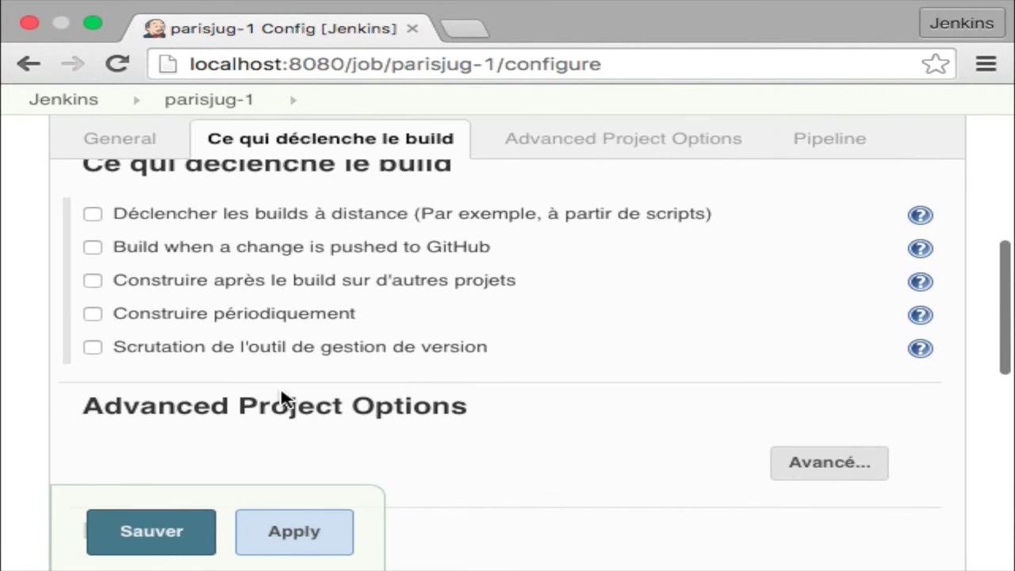
{"action": "scroll", "coordinate": [294, 408], "scroll_direction": "down", "scroll_amount": 3}
{"action": "scroll", "coordinate": [471, 235], "scroll_direction": "up", "scroll_amount": 5}
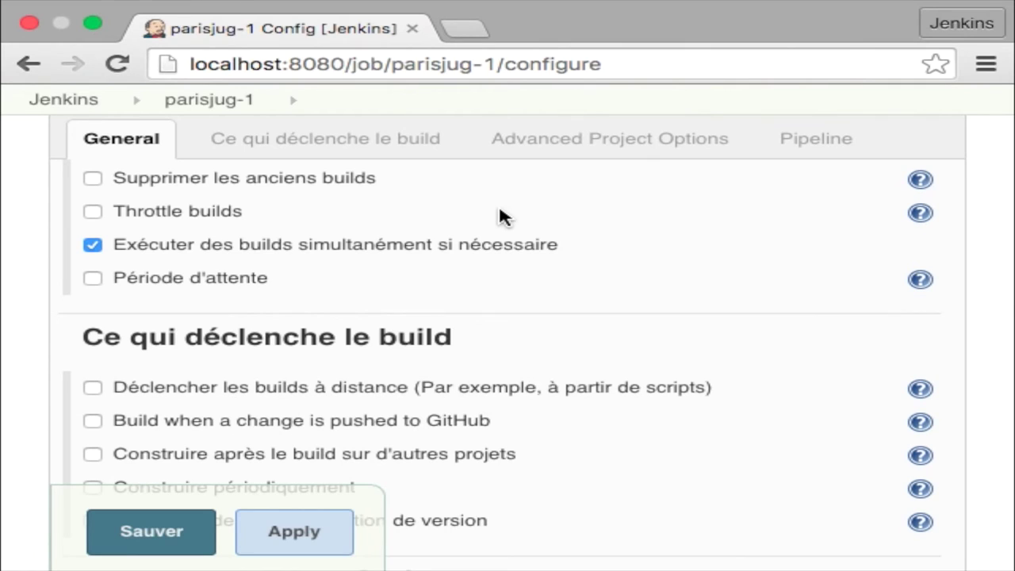
{"action": "left_click", "coordinate": [432, 133]}
{"action": "left_click", "coordinate": [593, 142]}
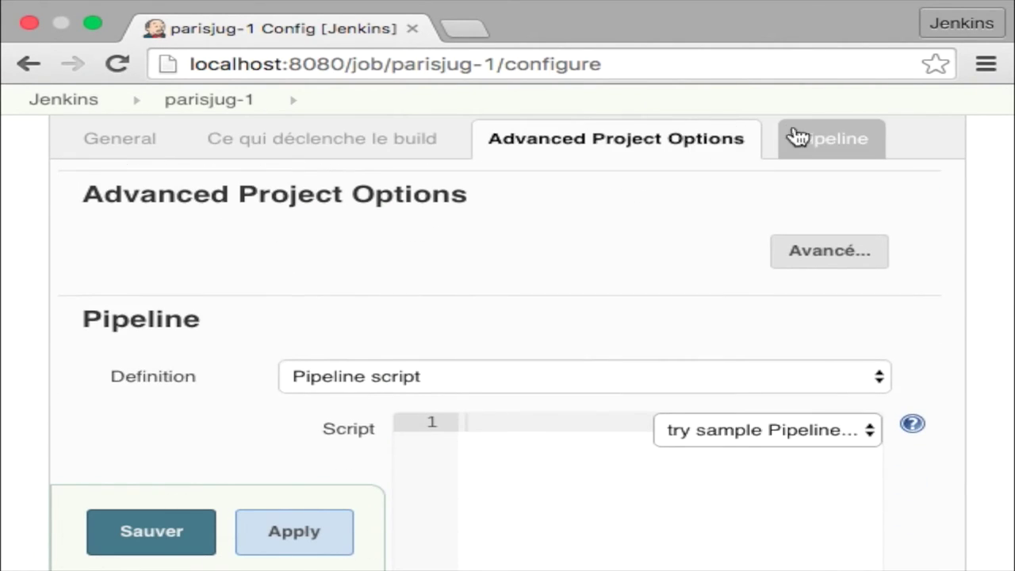
{"action": "left_click", "coordinate": [801, 137]}
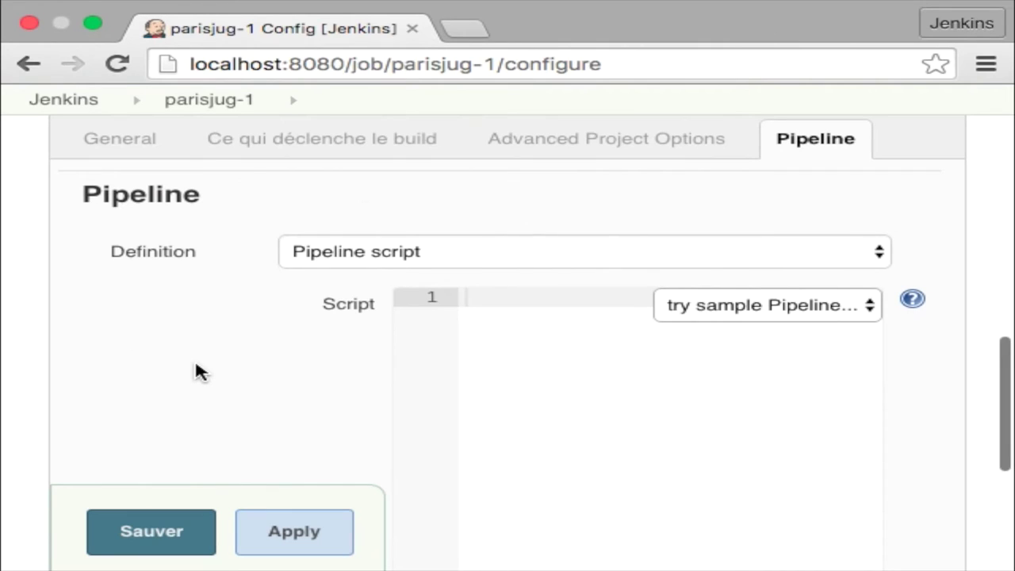
{"action": "scroll", "coordinate": [198, 371], "scroll_direction": "down", "scroll_amount": 2}
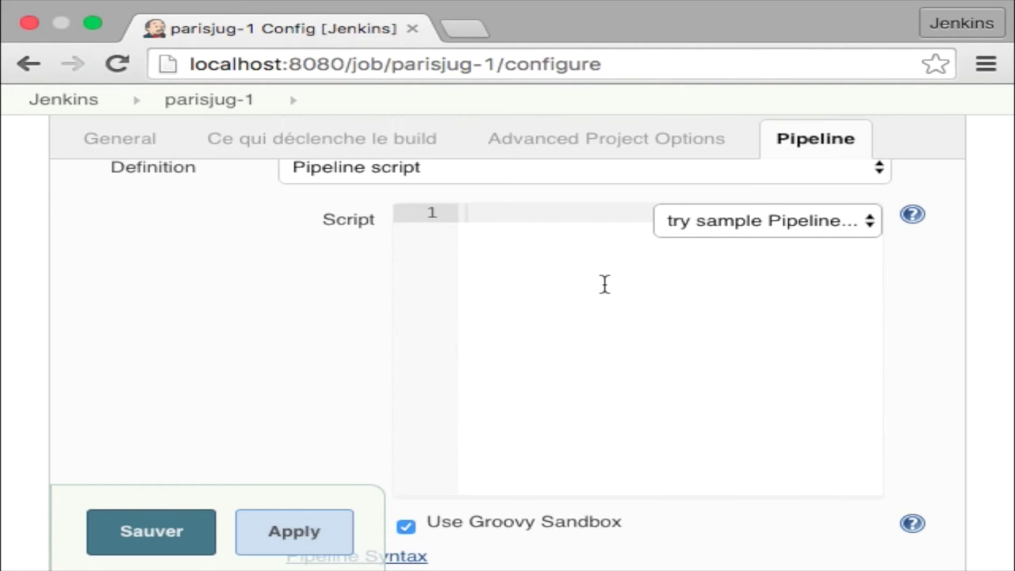
Switch desktop spaces over to the blank untitled Atom document.
{"action": "key", "text": "ctrl+Left"}
{"action": "key", "text": "ctrl+Left"}
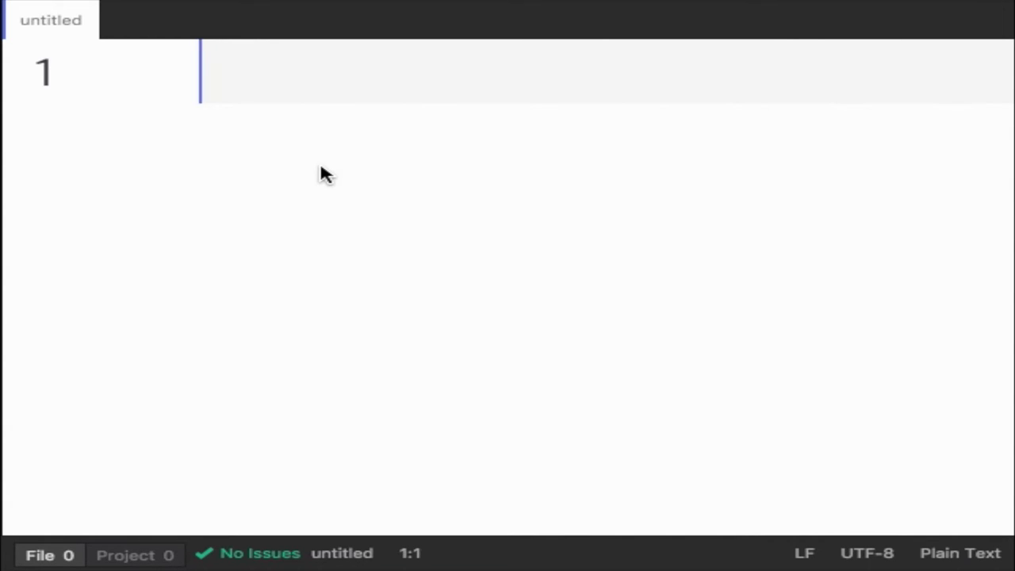
Open a node { block and write stage 'Checkout' inside it.
{"action": "type", "text": "node {"}
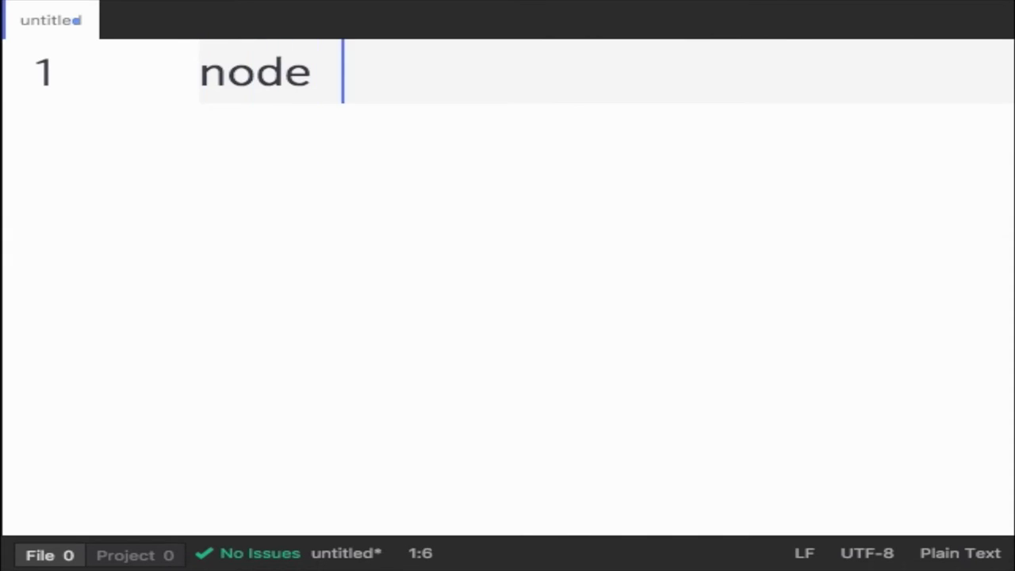
{"action": "key", "text": "Return"}
{"action": "key", "text": "Tab"}
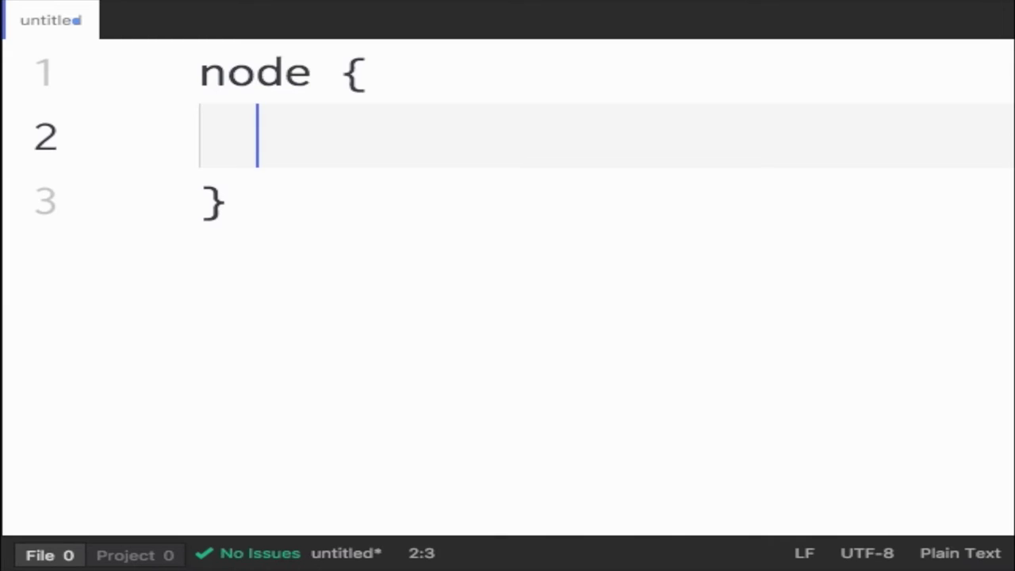
{"action": "type", "text": "st"}
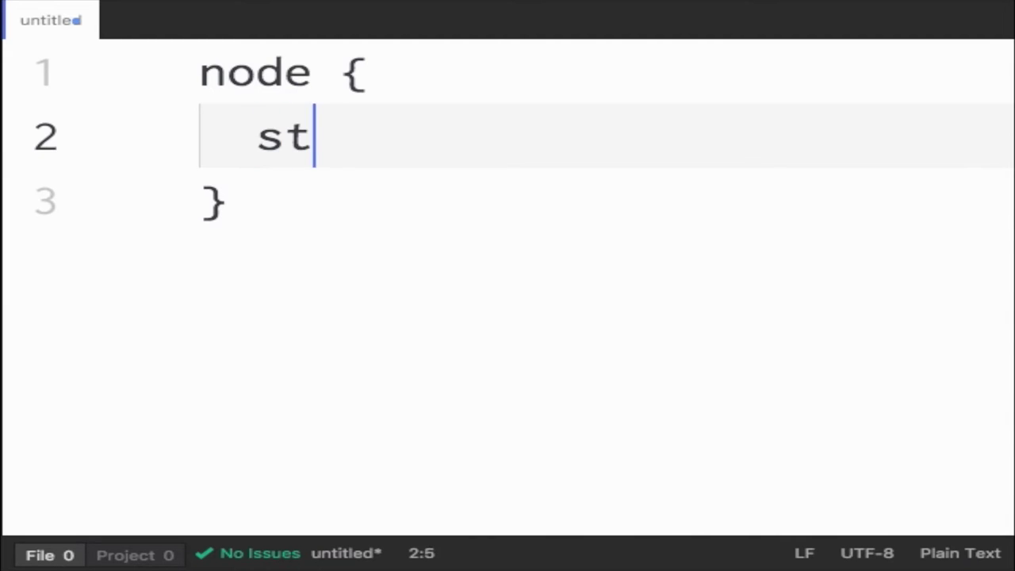
{"action": "type", "text": "age 'Che"}
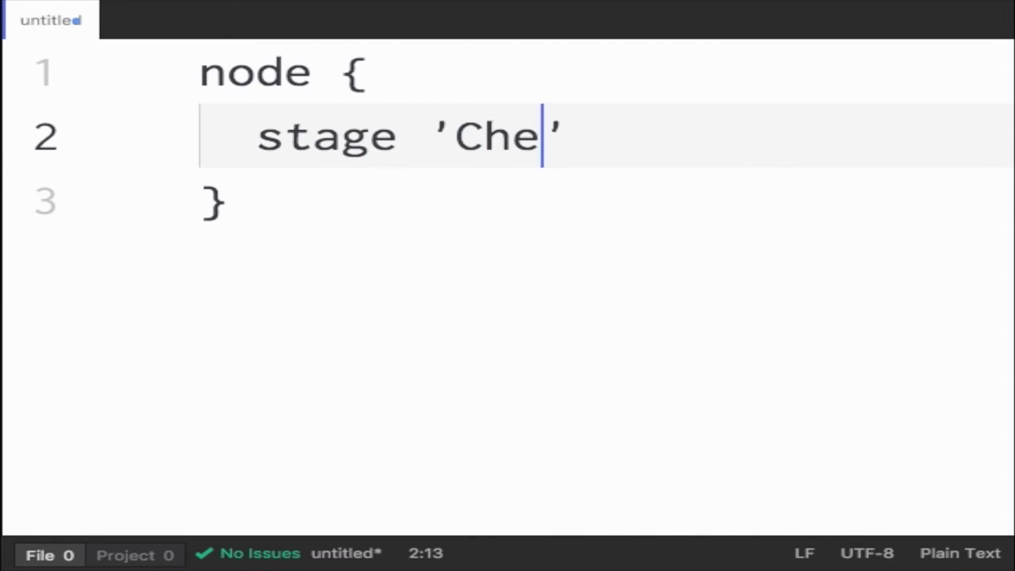
{"action": "type", "text": "ckput"}
{"action": "key", "text": "BackSpace"}
{"action": "key", "text": "BackSpace"}
{"action": "key", "text": "BackSpace"}
{"action": "type", "text": "u"}
{"action": "key", "text": "BackSpace"}
{"action": "type", "text": "out"}
{"action": "key", "text": "Right"}
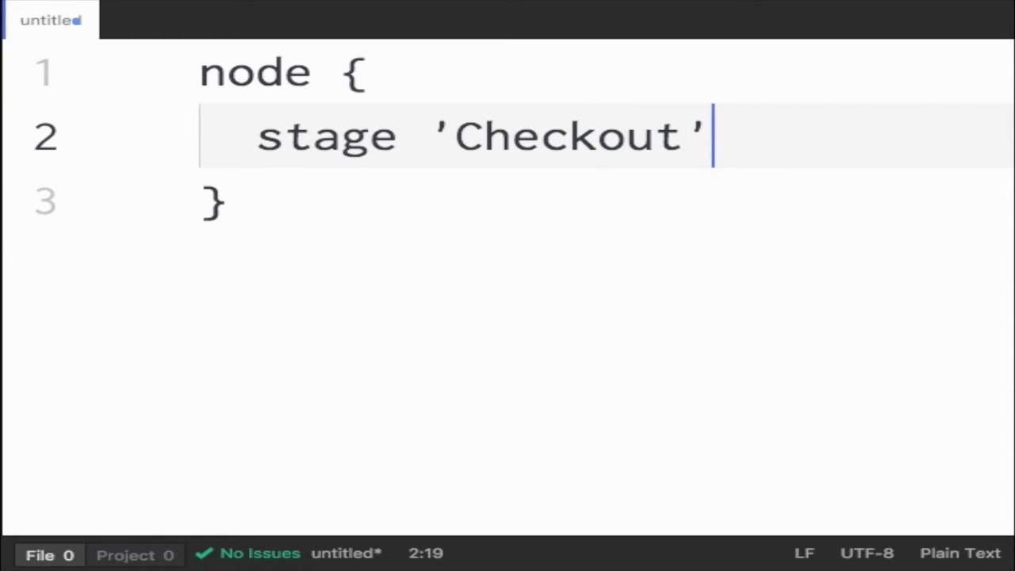
Begin a git url:' line below the Checkout stage.
{"action": "key", "text": "Return"}
{"action": "type", "text": "git"}
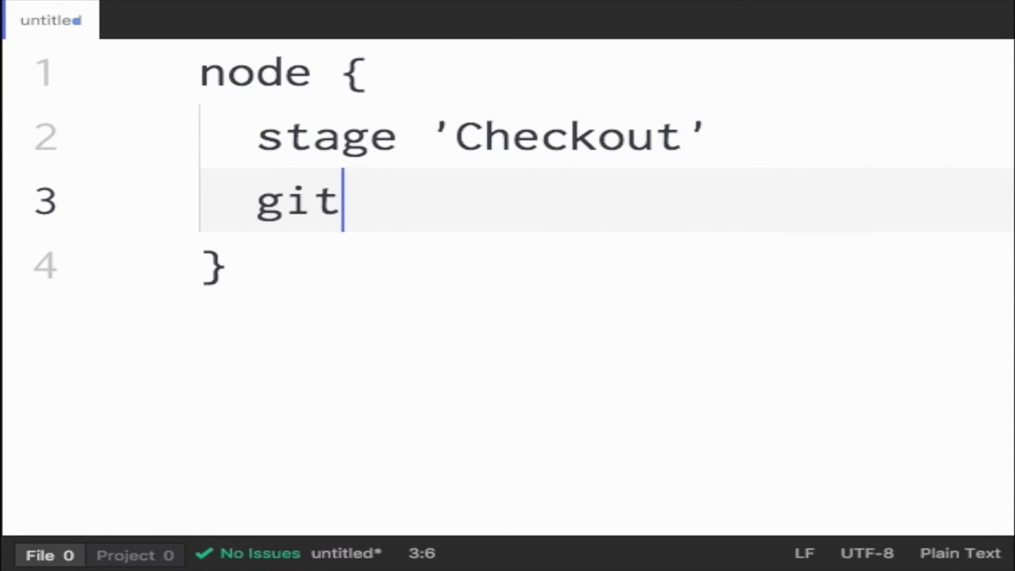
{"action": "type", "text": " url"}
{"action": "key", "text": "BackSpace"}
{"action": "type", "text": "rl"}
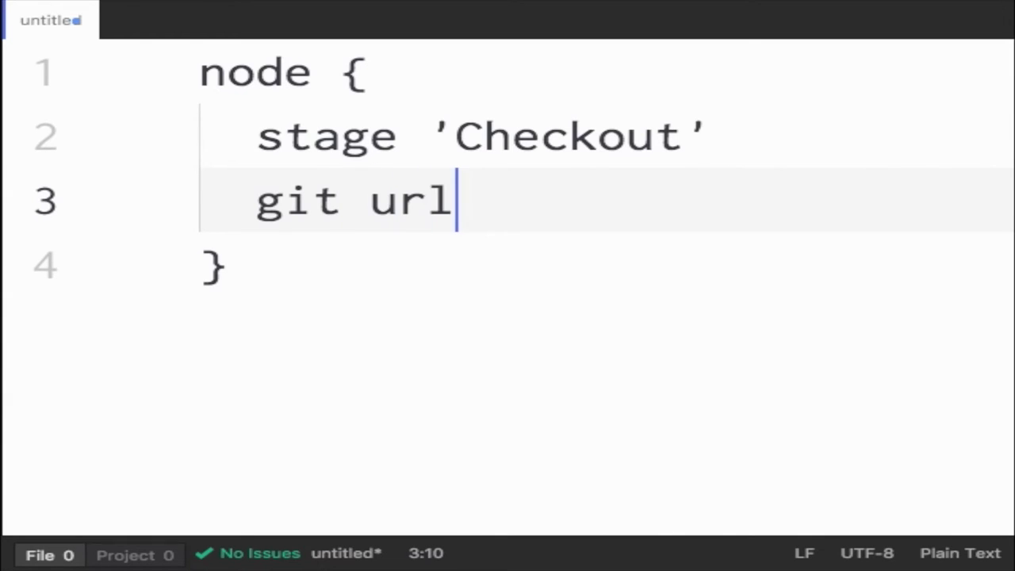
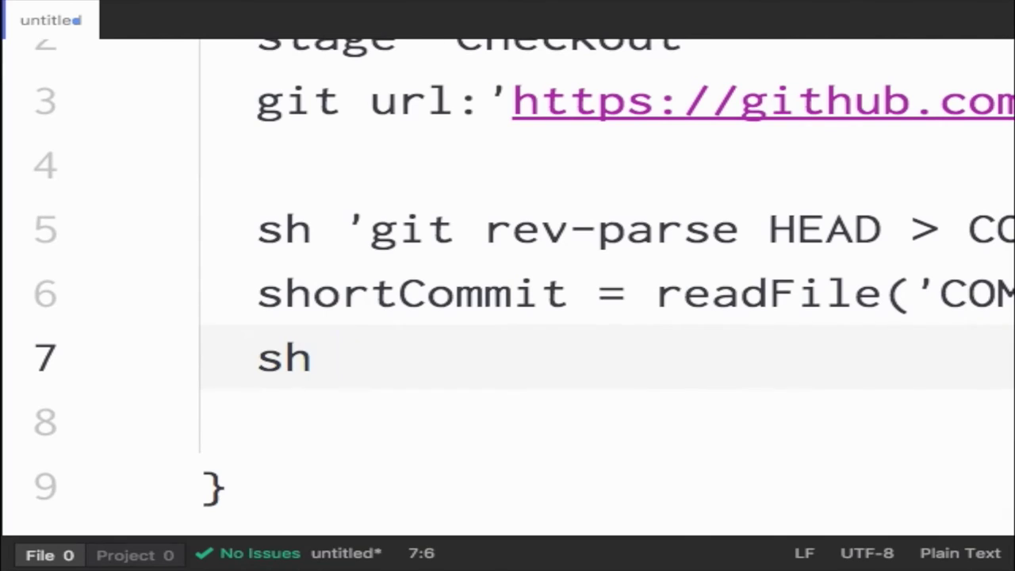
Make line 7 of the checkout block run sh 'rm COMMIT', then remove the surplus blank line.
{"action": "key", "text": "BackSpace"}
{"action": "type", "text": "'rm "}
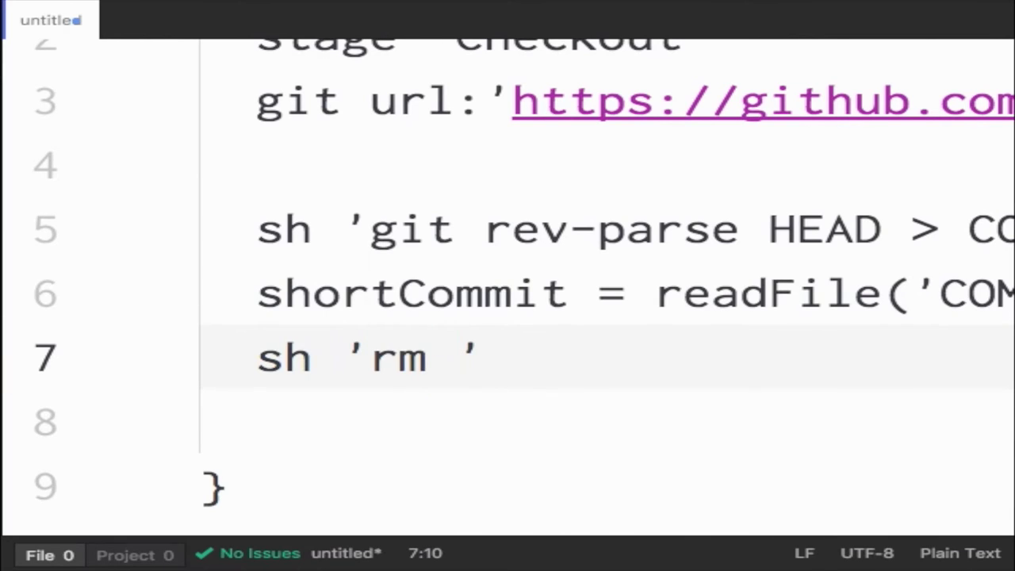
{"action": "type", "text": "COMMIT'"}
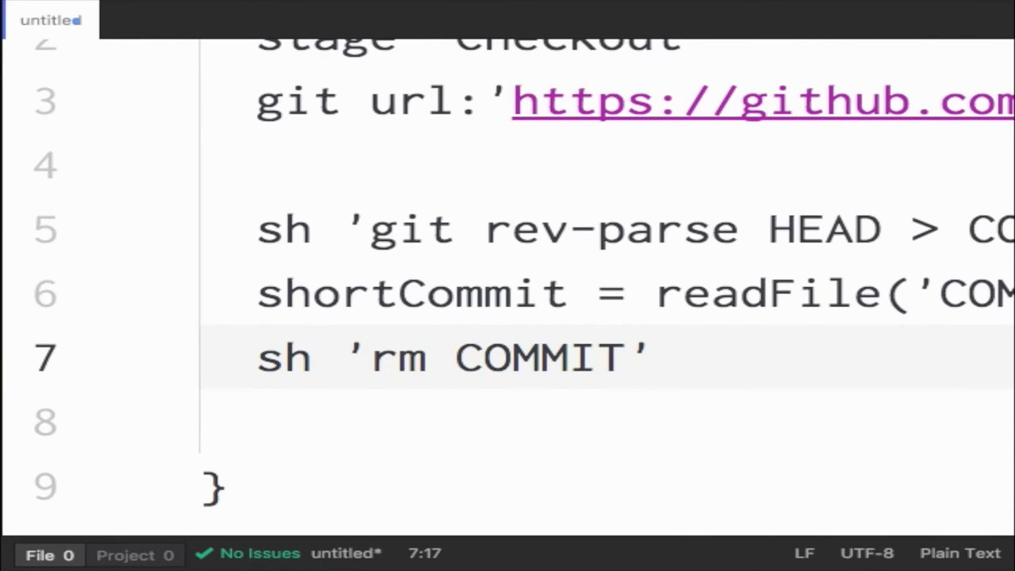
{"action": "key", "text": "Return"}
{"action": "key", "text": "Return"}
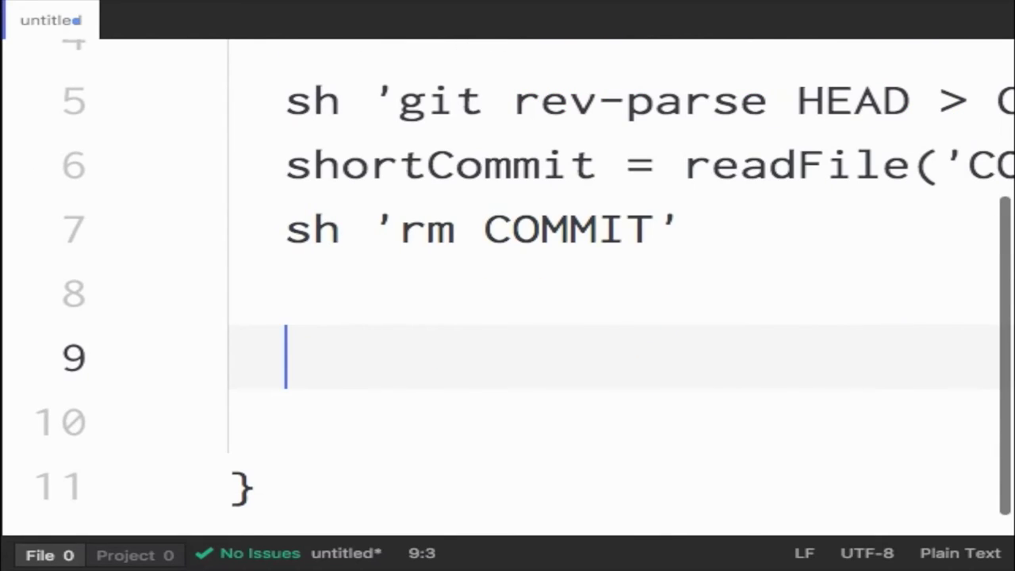
{"action": "key", "text": "BackSpace"}
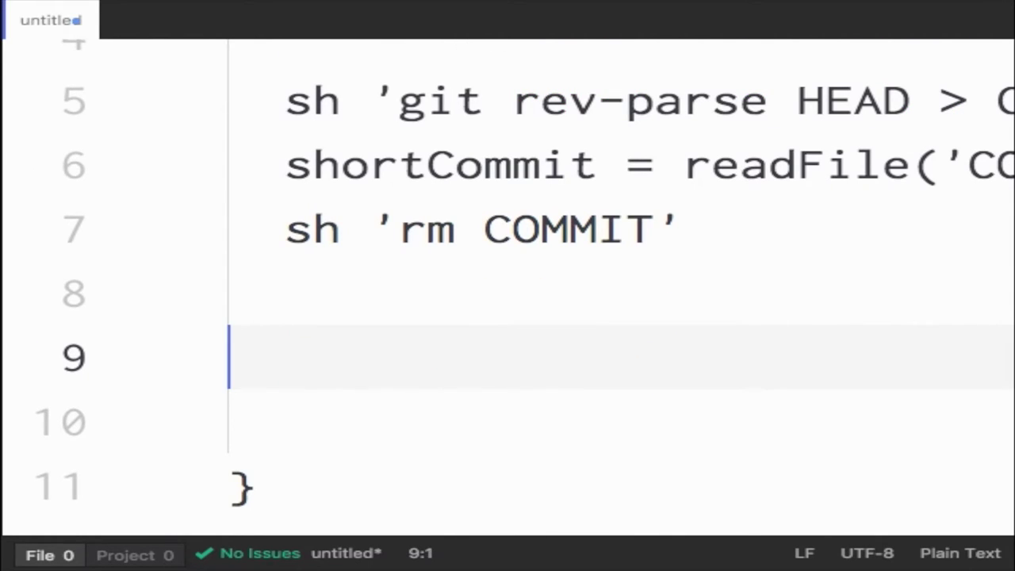
{"action": "key", "text": "BackSpace"}
{"action": "key", "text": "Delete"}
Add an indented stage 'Build' line before the closing brace.
{"action": "key", "text": "Return"}
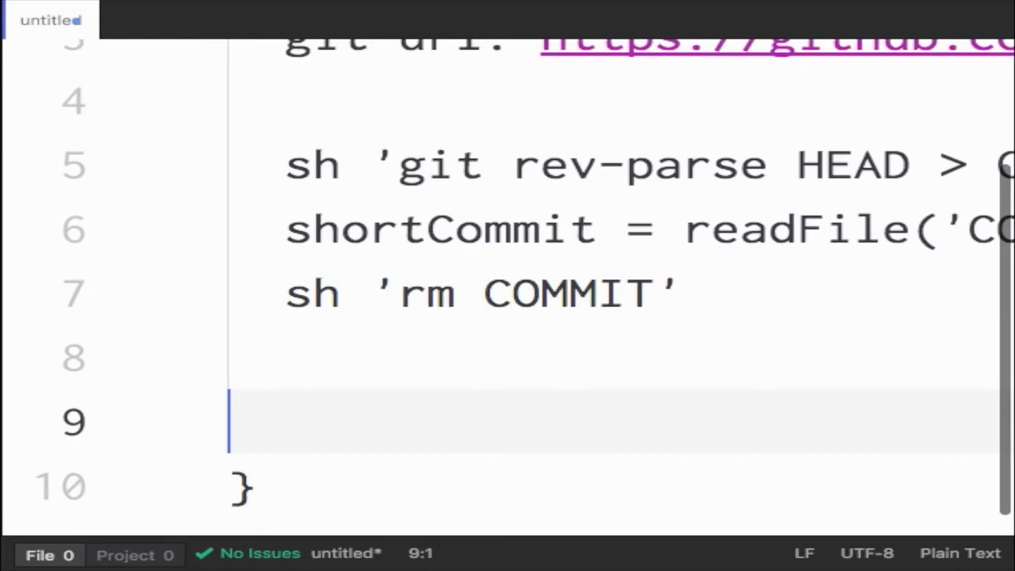
{"action": "key", "text": "Tab"}
{"action": "key", "text": "Tab"}
{"action": "key", "text": "BackSpace"}
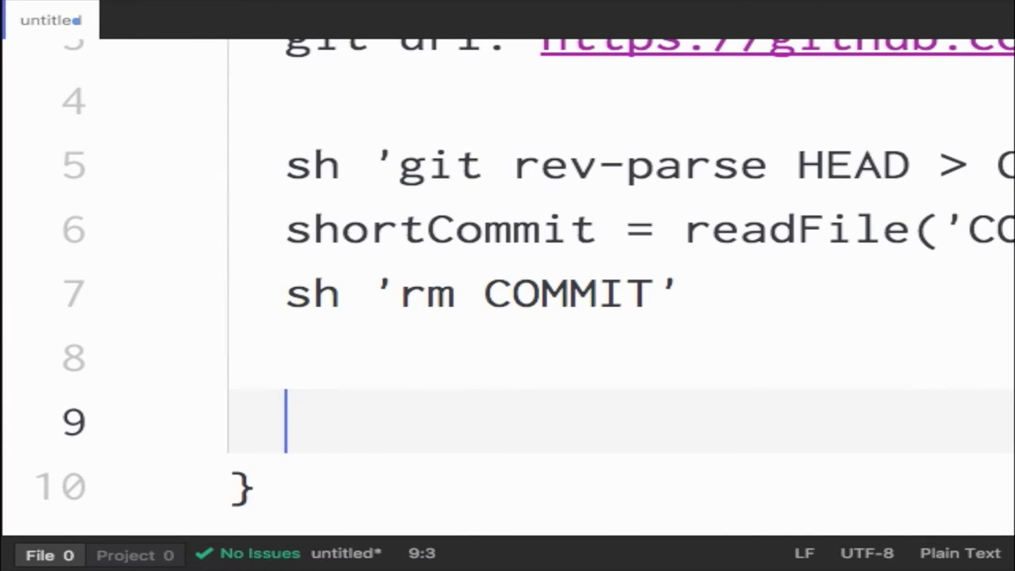
{"action": "type", "text": "stage 'Bu"}
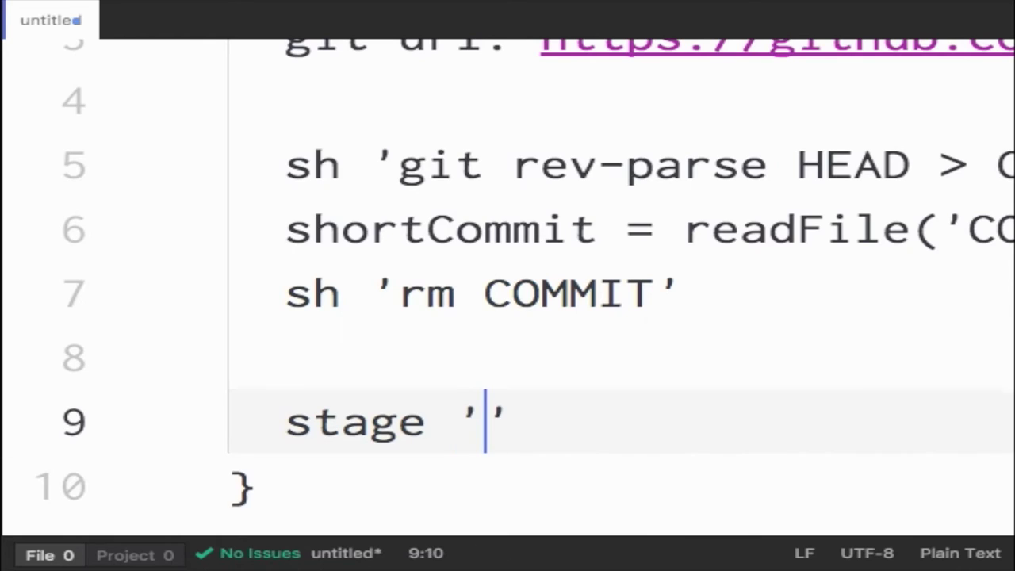
{"action": "type", "text": "ild'"}
{"action": "key", "text": "Down"}
{"action": "key", "text": "Up"}
{"action": "key", "text": "Return"}
Add sh 'mvn clean verify' under the Build stage, with a new line below the block.
{"action": "type", "text": "sh 'm"}
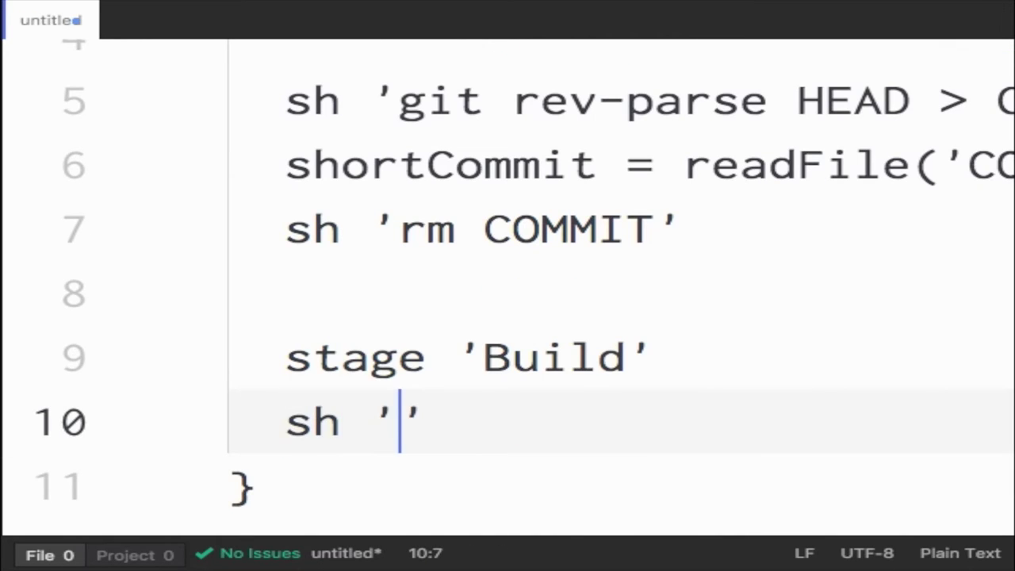
{"action": "type", "text": "vn clean "}
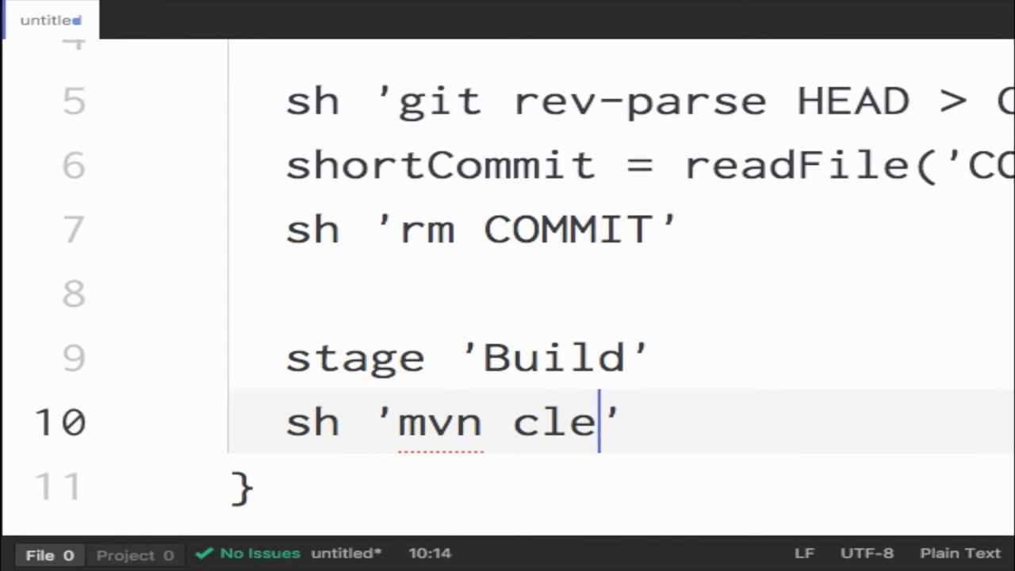
{"action": "type", "text": "vero"}
{"action": "key", "text": "BackSpace"}
{"action": "type", "text": "ify"}
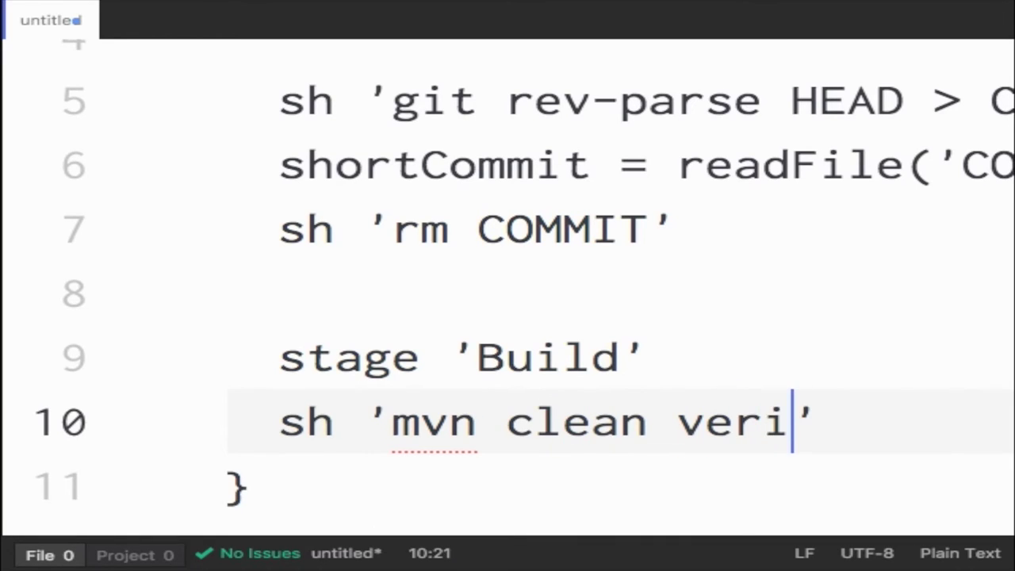
{"action": "key", "text": "Left"}
{"action": "key", "text": "Home"}
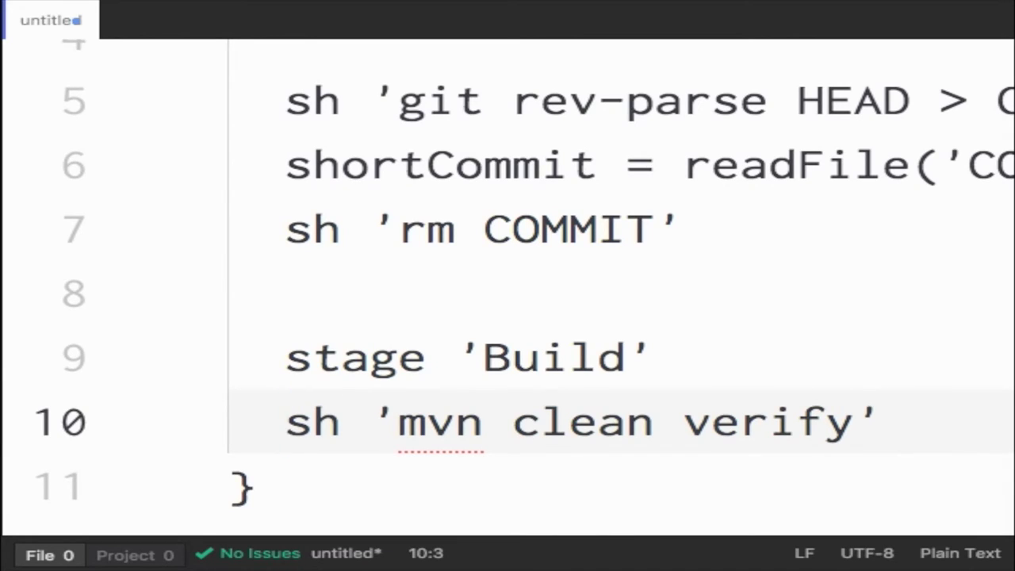
{"action": "key", "text": "Down"}
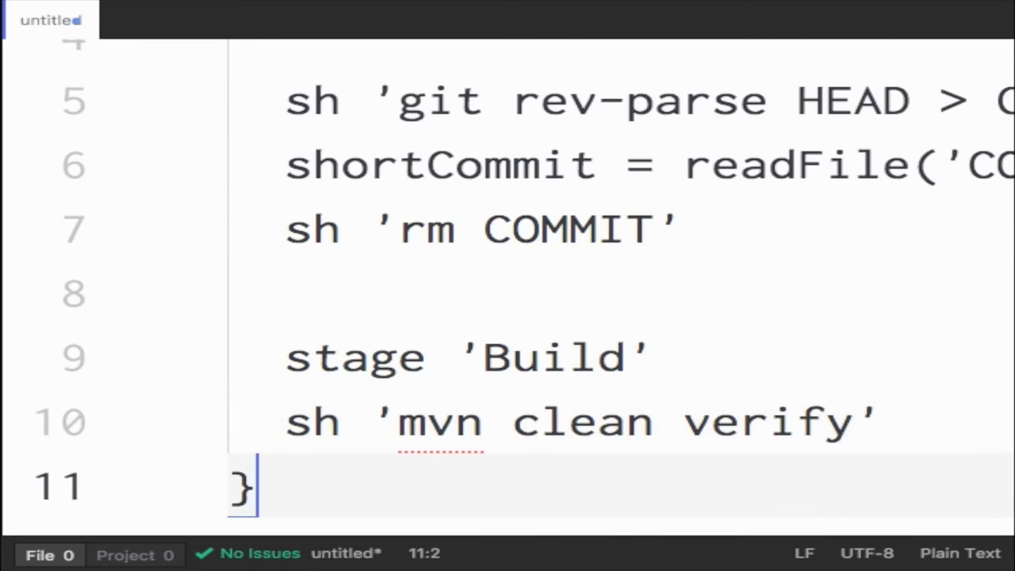
{"action": "key", "text": "Return"}
{"action": "key", "text": "Return"}
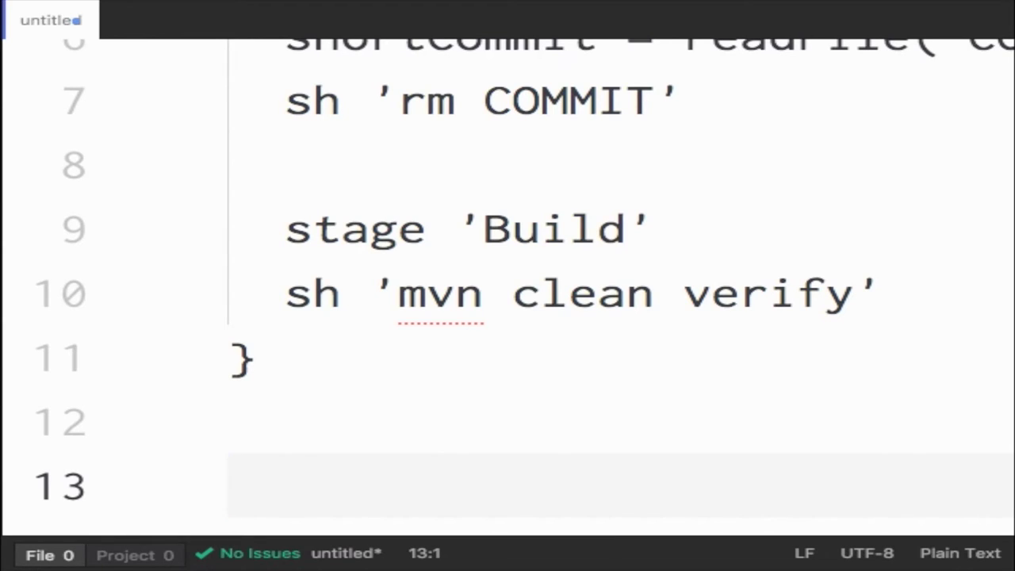
Start def withMaven(def body) { with def java = tool 'oracle-8u92'.
{"action": "type", "text": "def "}
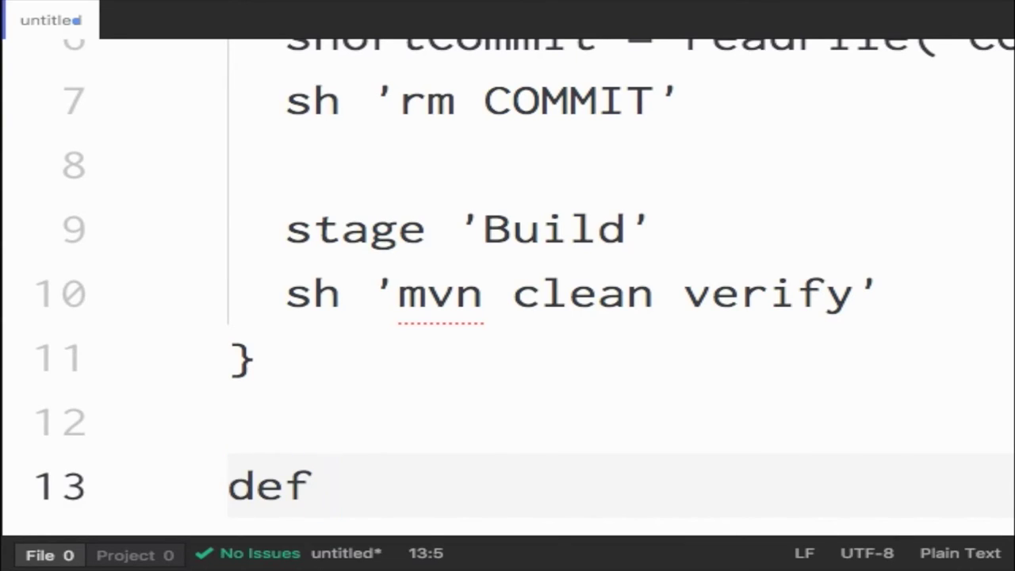
{"action": "type", "text": "withMav"}
{"action": "type", "text": "en(def"}
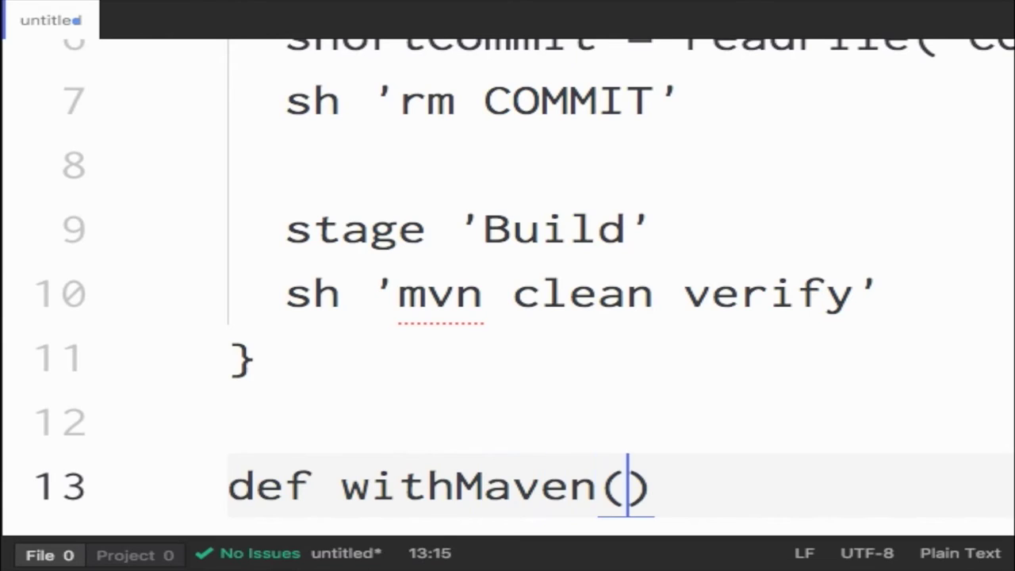
{"action": "type", "text": " body"}
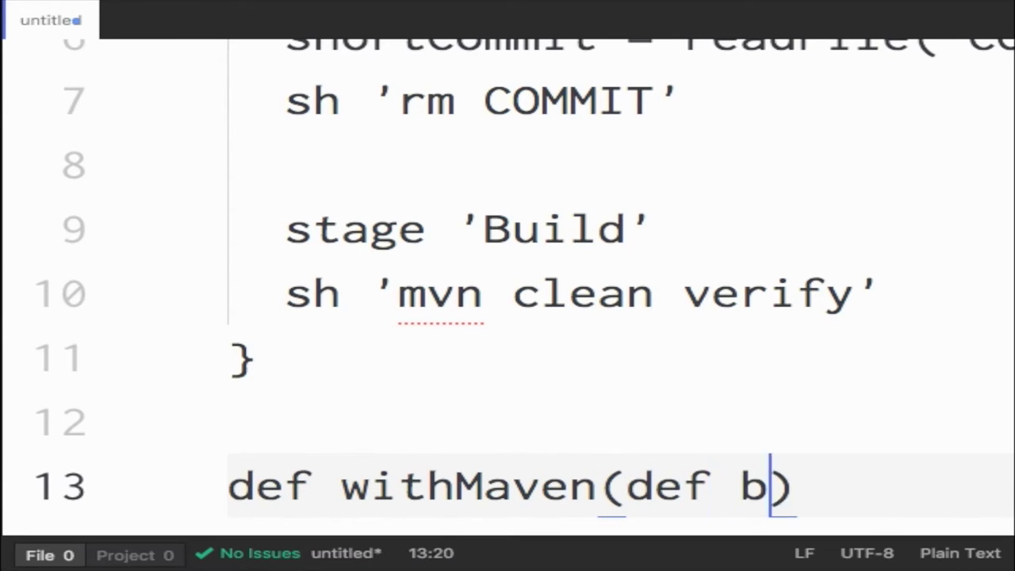
{"action": "type", "text": ") {"}
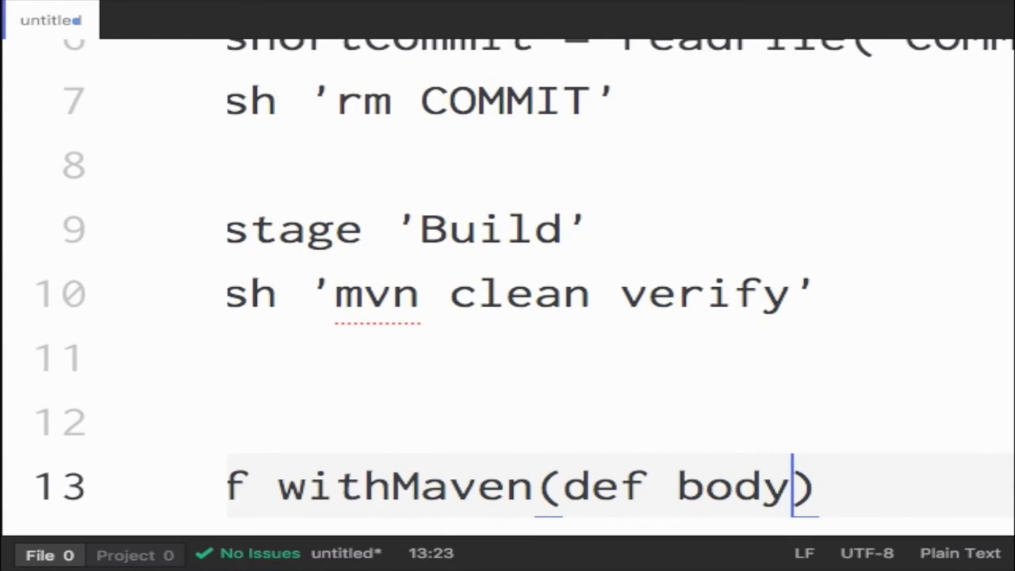
{"action": "key", "text": "Return"}
{"action": "key", "text": "Tab"}
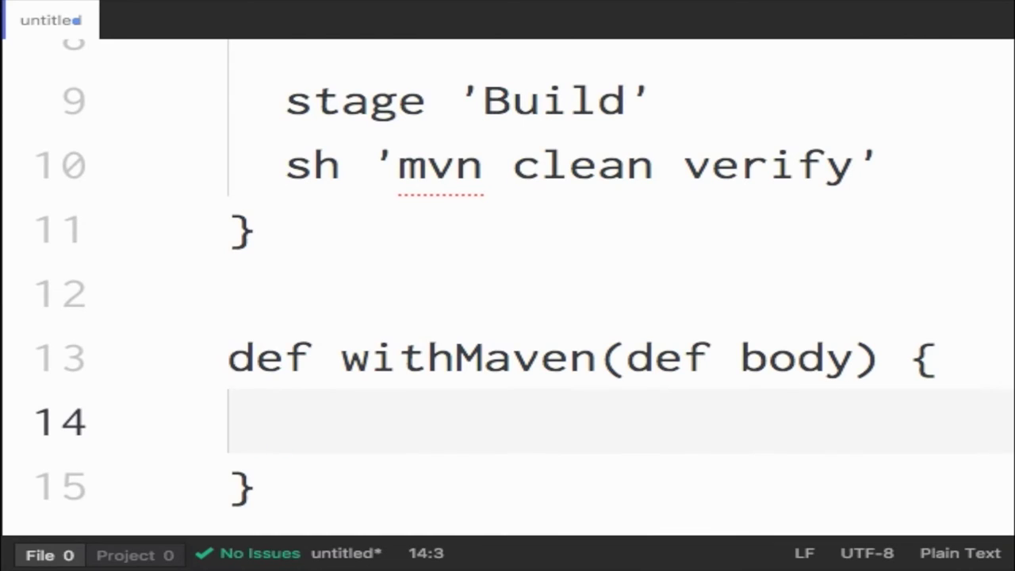
{"action": "type", "text": "def "}
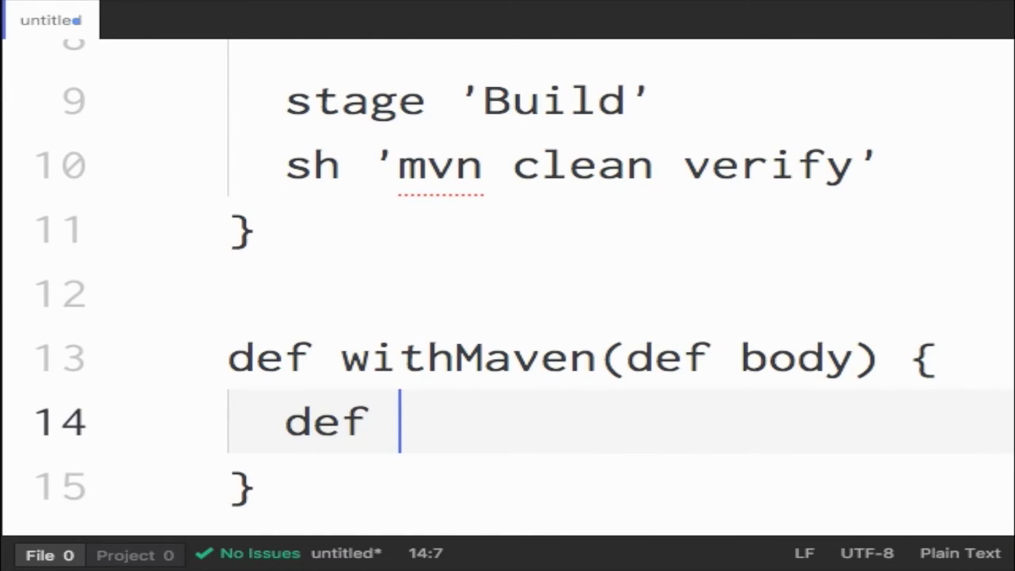
{"action": "type", "text": "java = to"}
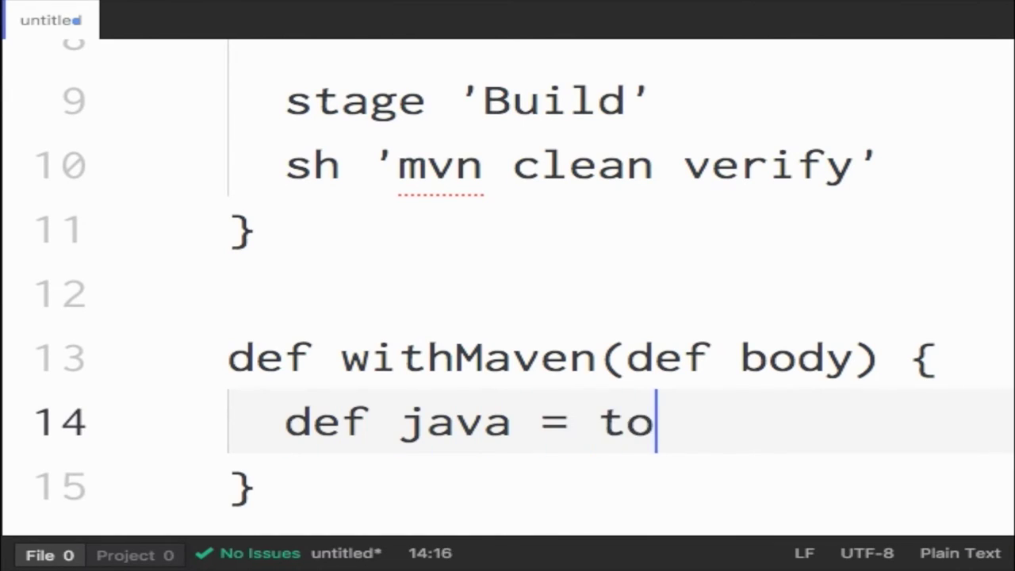
{"action": "type", "text": "ol 'oracle"}
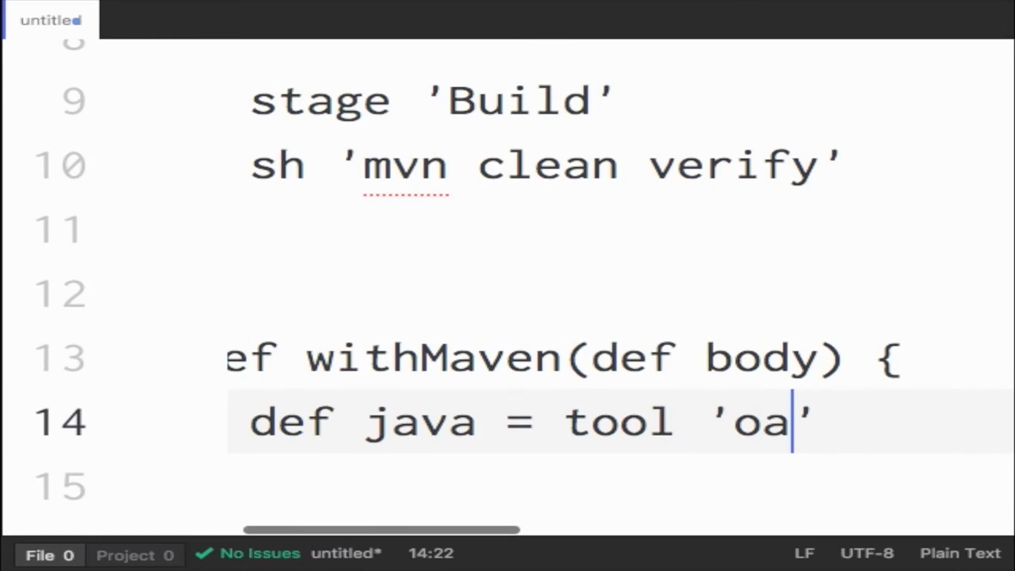
{"action": "key", "text": "BackSpace"}
{"action": "type", "text": "-"}
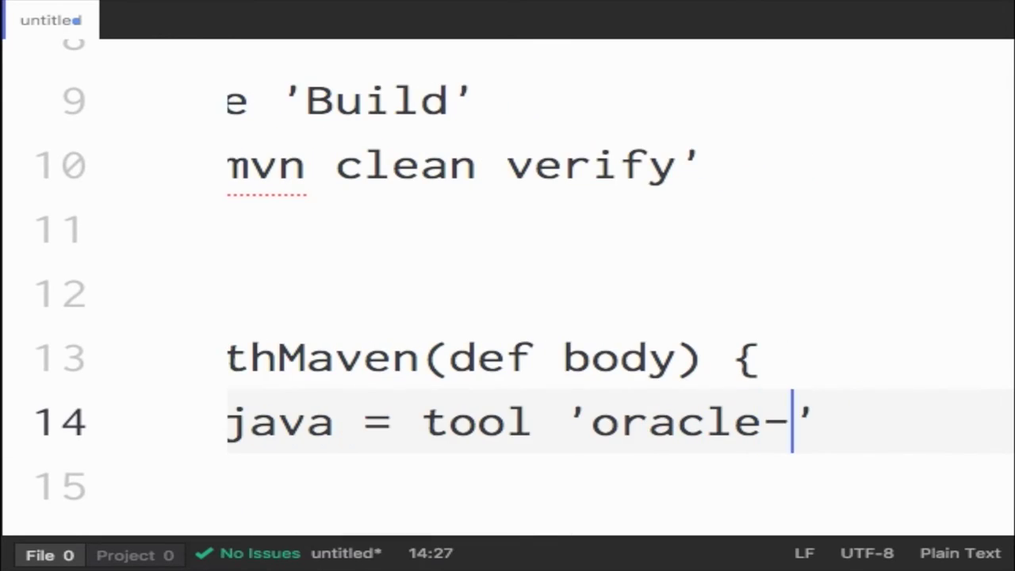
{"action": "type", "text": "8."}
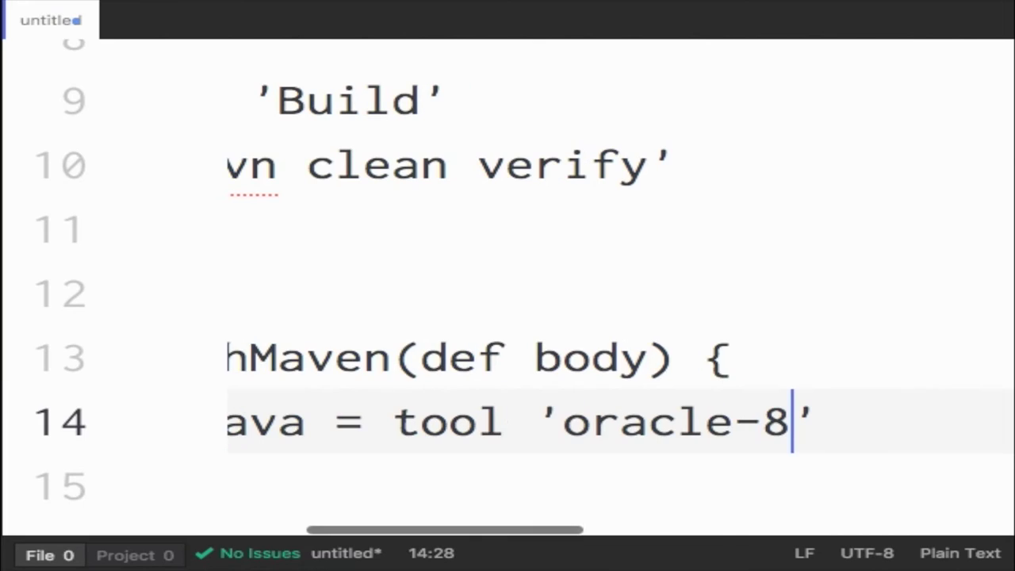
{"action": "key", "text": "BackSpace"}
{"action": "type", "text": "u"}
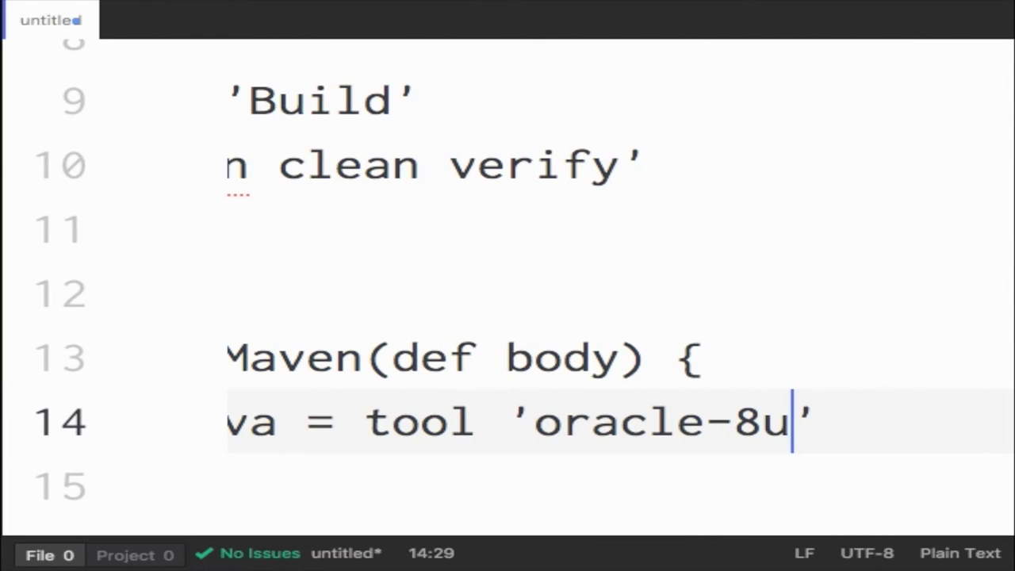
{"action": "type", "text": "92'"}
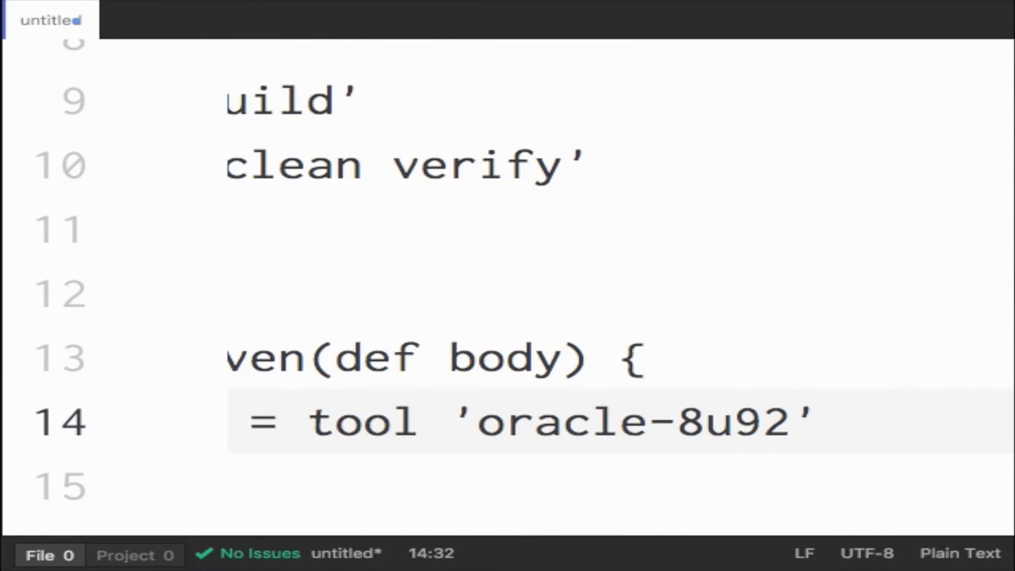
Add def maven = tool 'maven-3.3.9' below the Java tool line.
{"action": "key", "text": "Return"}
{"action": "type", "text": "def maven = tool '"}
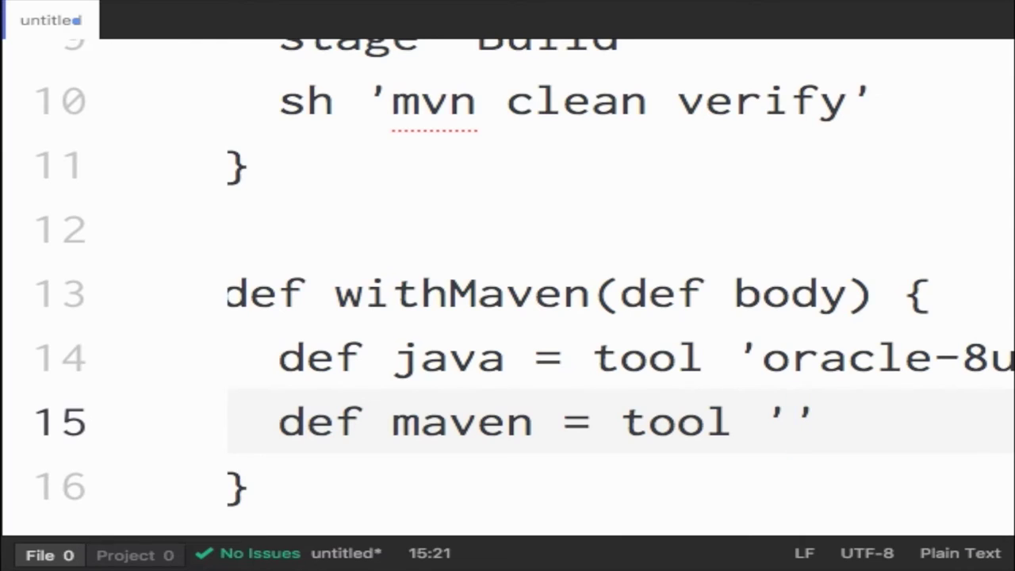
{"action": "type", "text": "maven="}
{"action": "key", "text": "BackSpace"}
{"action": "type", "text": "-"}
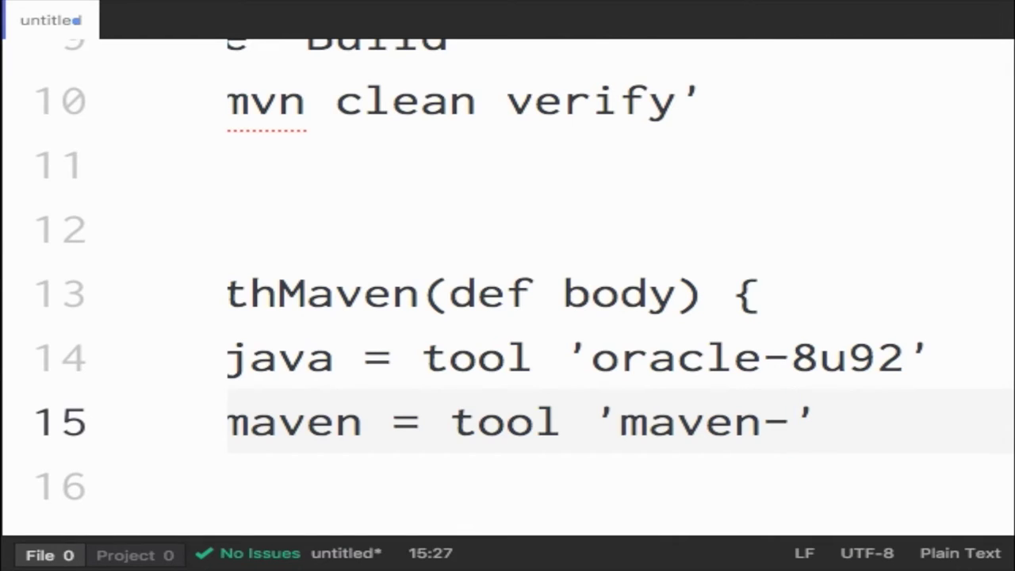
{"action": "type", "text": "33."}
{"action": "key", "text": "BackSpace"}
{"action": "key", "text": "BackSpace"}
{"action": "type", "text": "4"}
{"action": "key", "text": "BackSpace"}
{"action": "type", "text": ".3.4"}
{"action": "key", "text": "BackSpace"}
{"action": "type", "text": "9"}
{"action": "key", "text": "Right"}
{"action": "key", "text": "Return"}
{"action": "key", "text": "Return"}
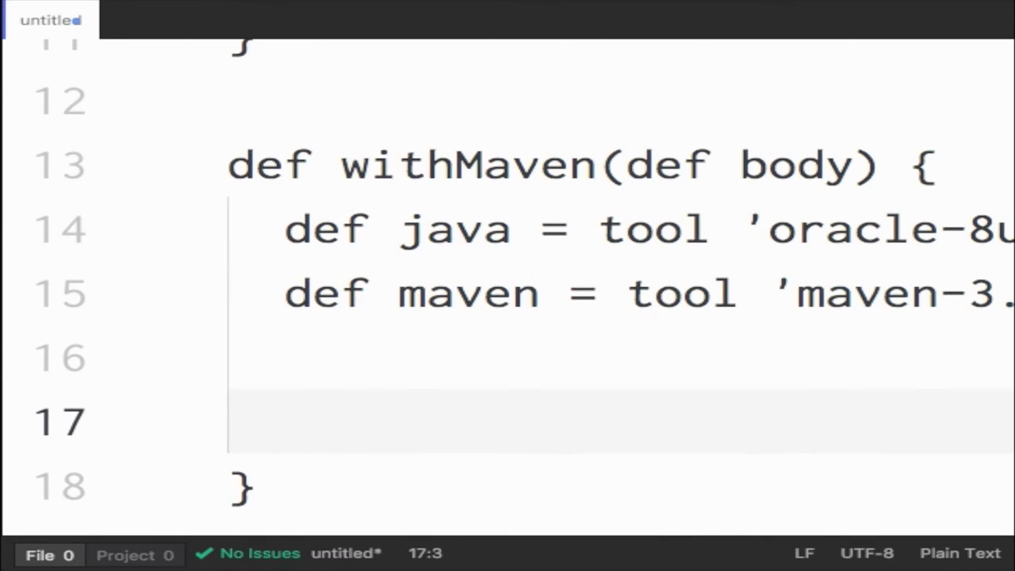
Write withEnv(["JAVA_HOME=${java}", "PATH+MAVEN=${maven}/bin"]) inside withMaven.
{"action": "type", "text": "withEnv"}
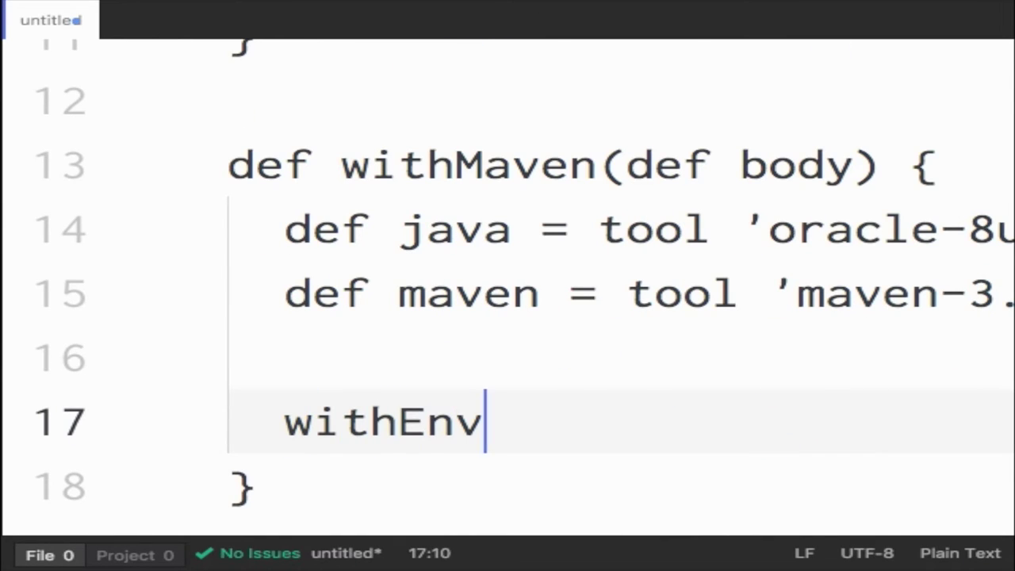
{"action": "type", "text": "([\""}
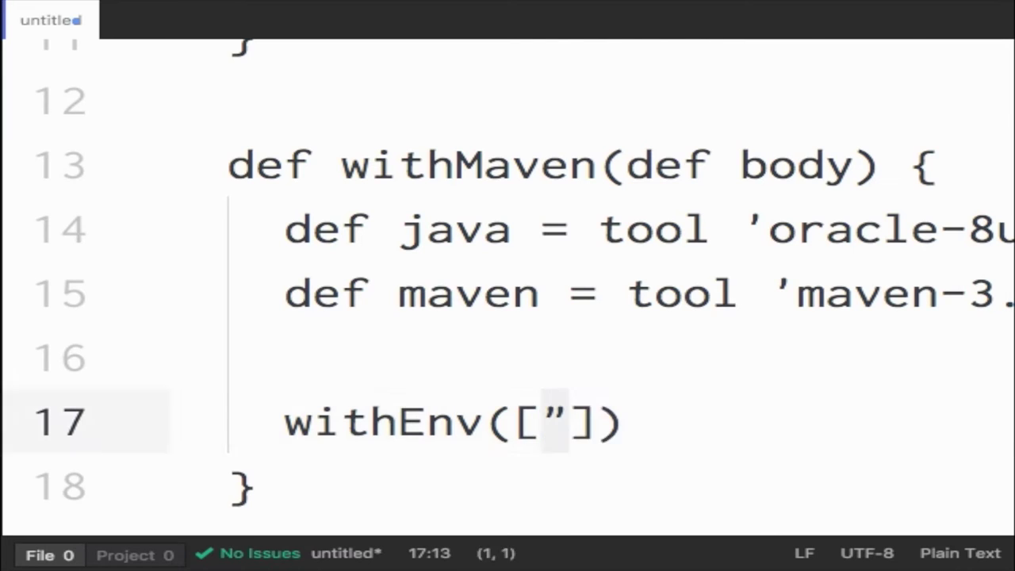
{"action": "type", "text": "JAVA_HOME="}
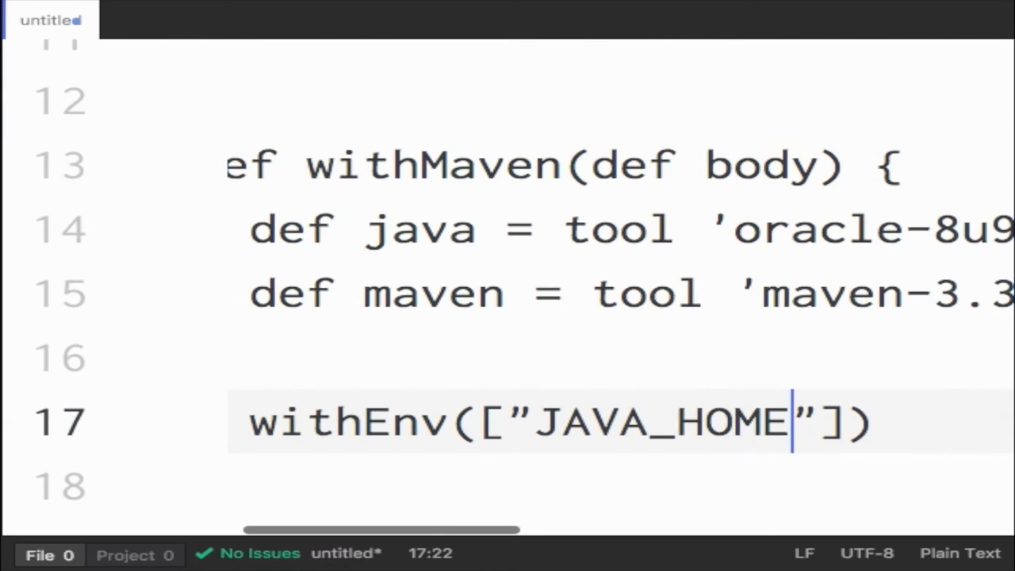
{"action": "type", "text": "${java}\""}
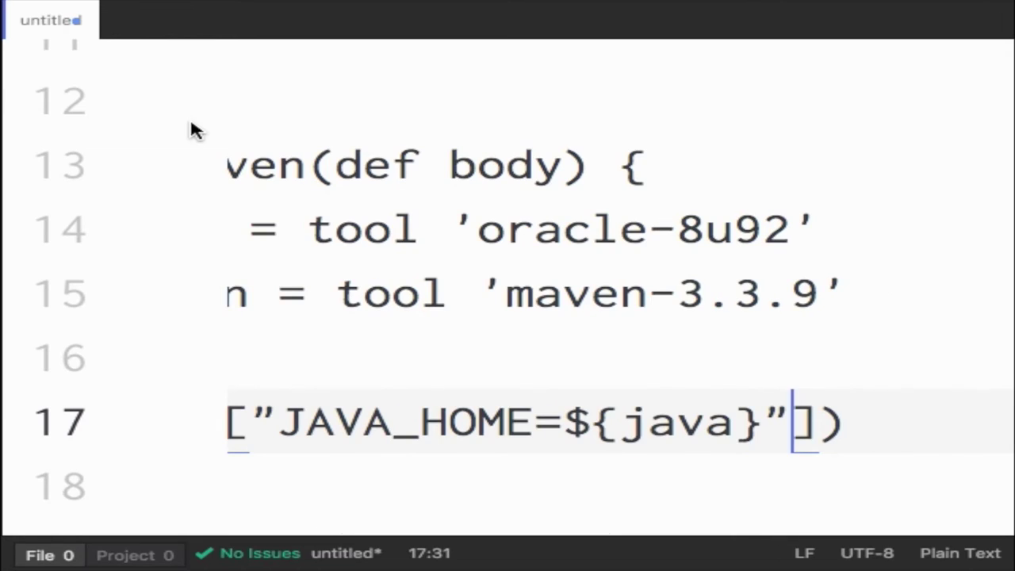
{"action": "scroll", "coordinate": [194, 131], "scroll_direction": "left", "scroll_amount": 5}
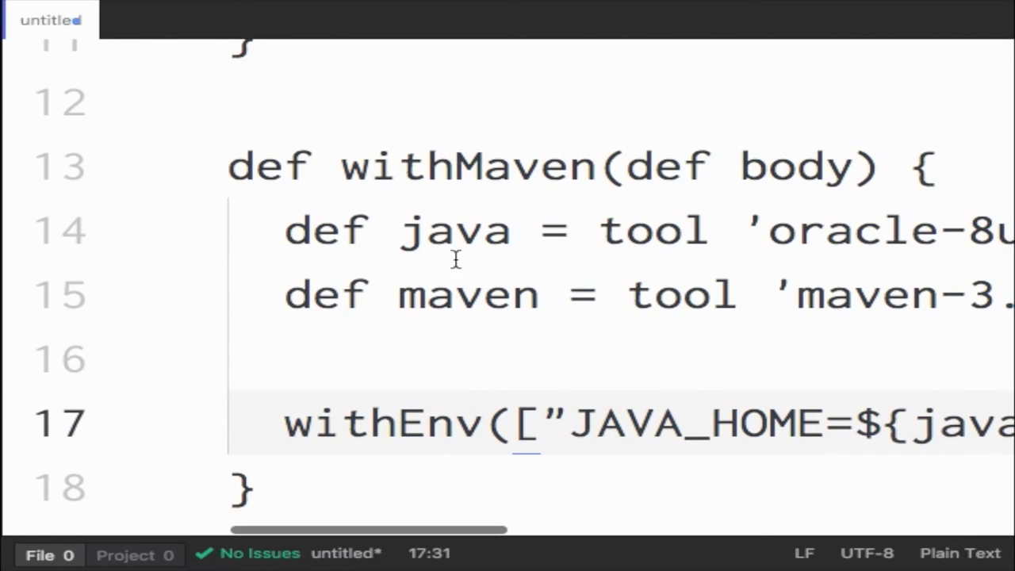
{"action": "scroll", "coordinate": [681, 243], "scroll_direction": "right", "scroll_amount": 5}
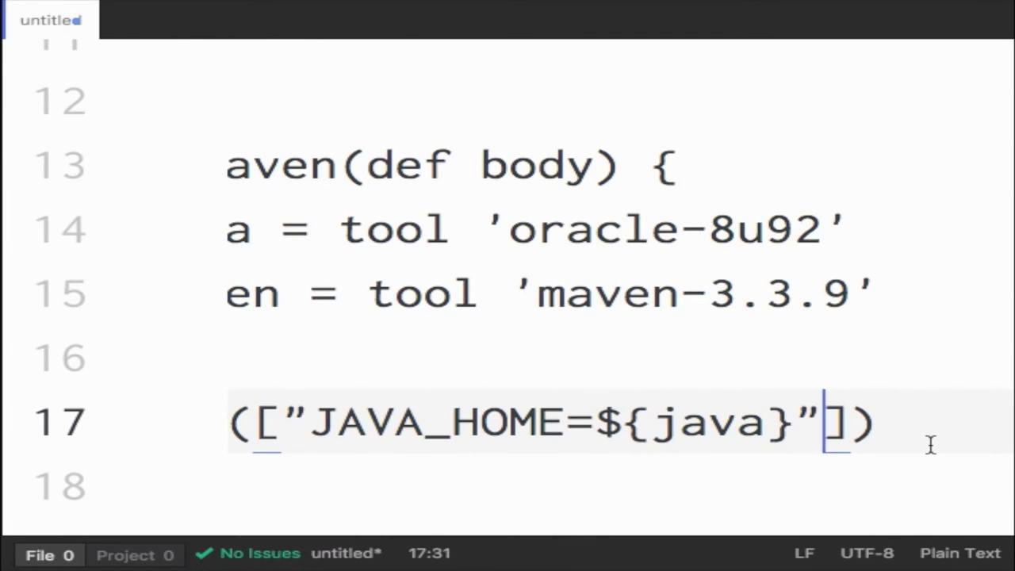
{"action": "type", "text": ", \"APTH"}
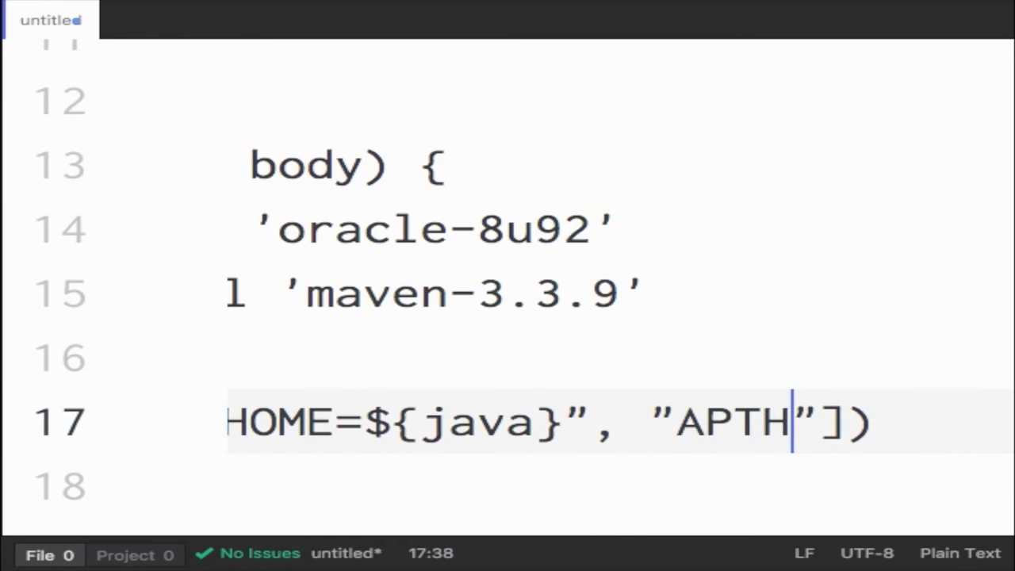
{"action": "key", "text": "BackSpace"}
{"action": "key", "text": "BackSpace"}
{"action": "key", "text": "BackSpace"}
{"action": "key", "text": "BackSpace"}
{"action": "type", "text": "PATH+MAVEN"}
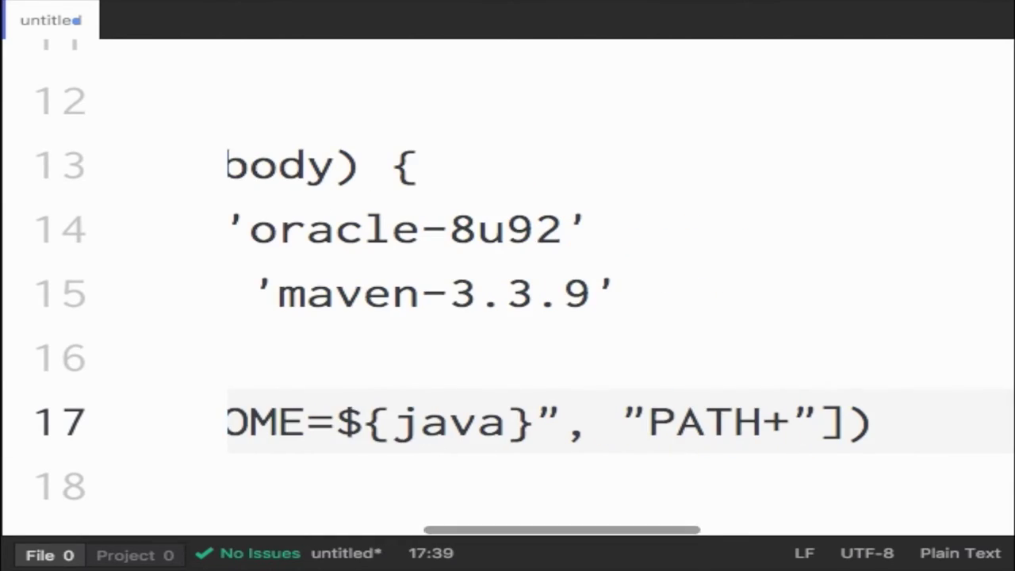
{"action": "type", "text": "="}
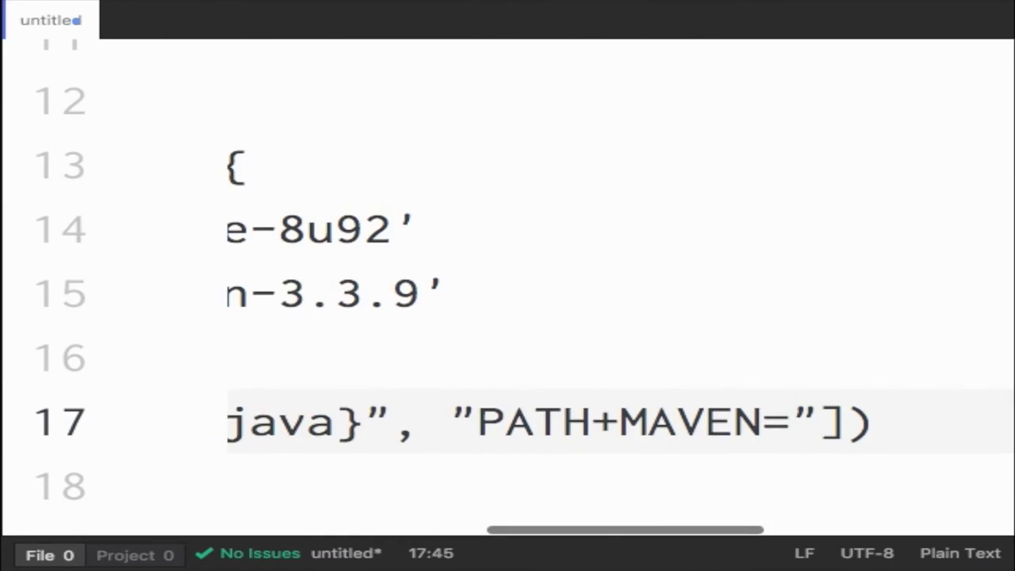
{"action": "type", "text": "${"}
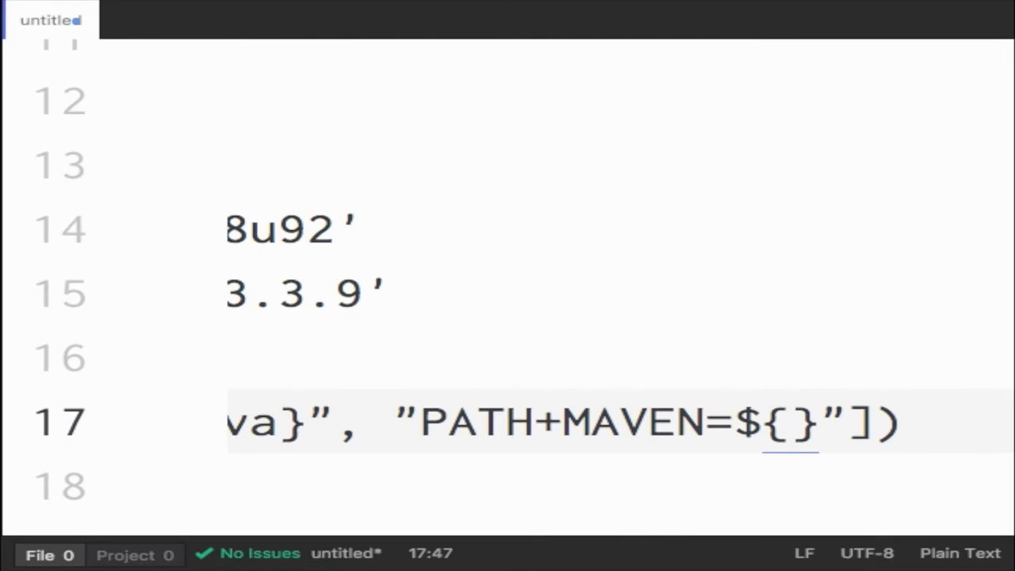
{"action": "type", "text": "maven"}
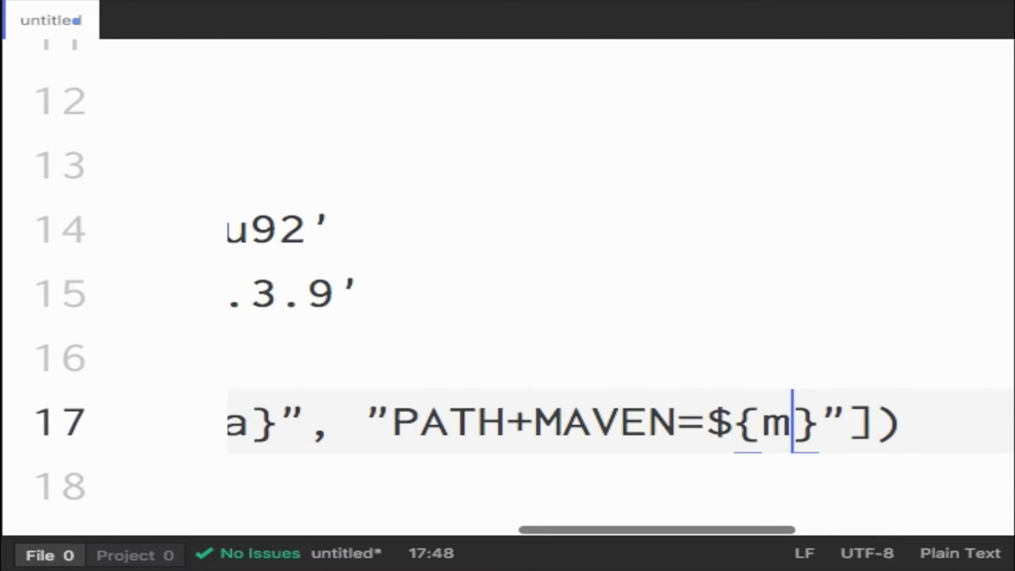
{"action": "scroll", "coordinate": [755, 408], "scroll_direction": "left", "scroll_amount": 5}
{"action": "scroll", "coordinate": [754, 408], "scroll_direction": "left", "scroll_amount": 5}
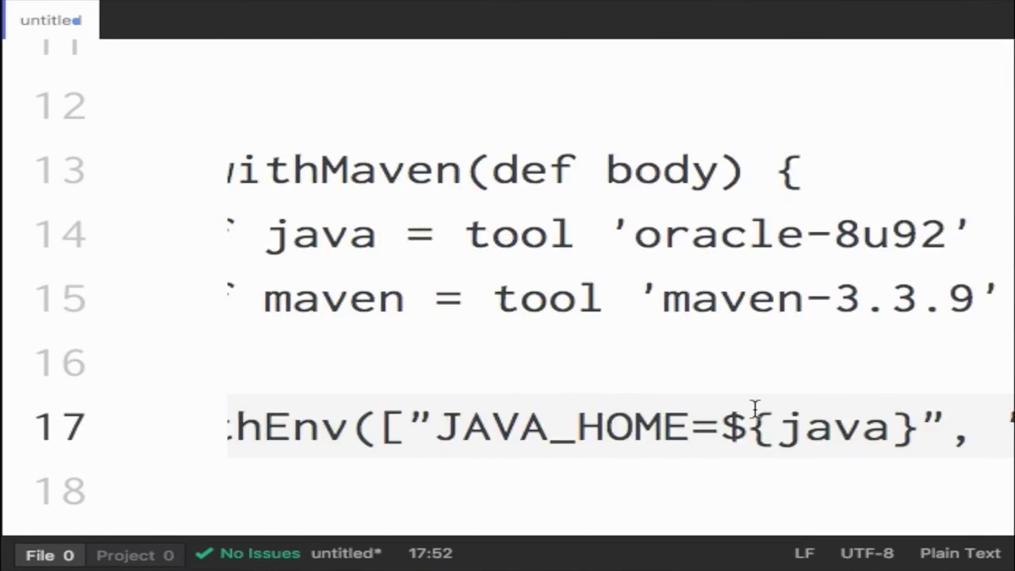
{"action": "scroll", "coordinate": [754, 408], "scroll_direction": "right", "scroll_amount": 10}
{"action": "key", "text": "Right"}
{"action": "type", "text": "/bin"}
{"action": "key", "text": "Right"}
{"action": "key", "text": "Right"}
{"action": "key", "text": "Right"}
Open the withEnv block and call body.call() inside it.
{"action": "type", "text": "{"}
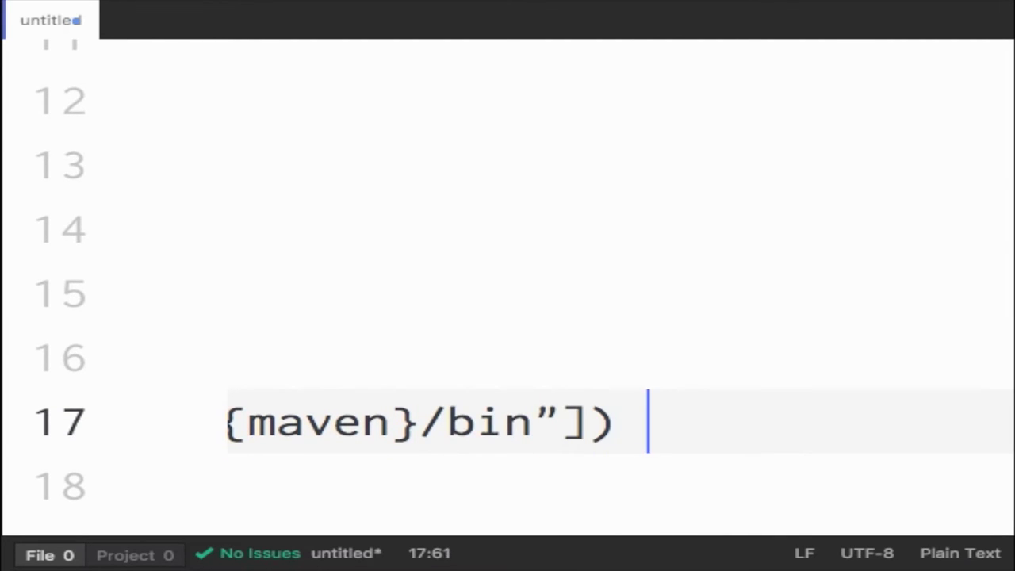
{"action": "key", "text": "Return"}
{"action": "key", "text": "Tab"}
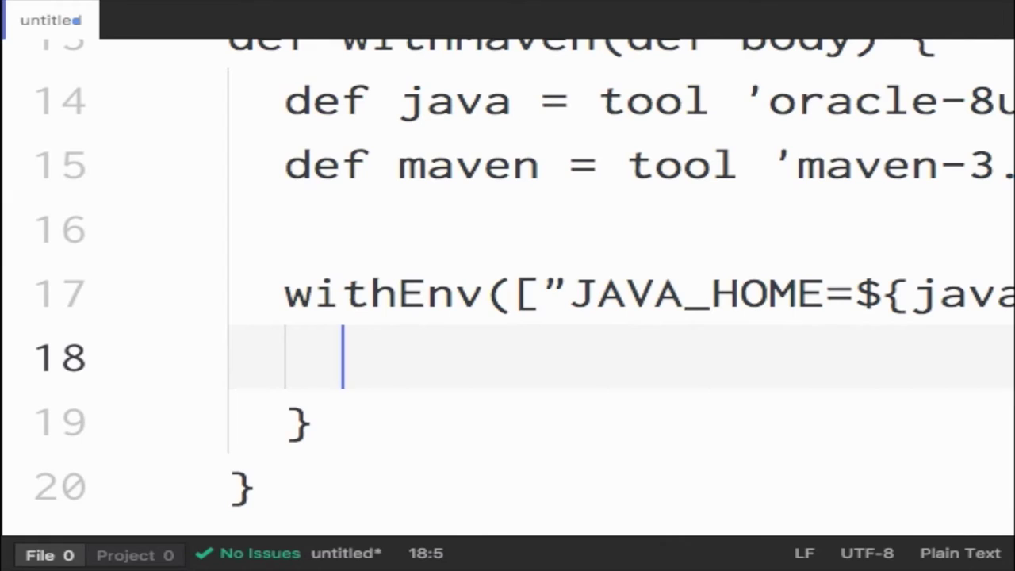
{"action": "type", "text": "body"}
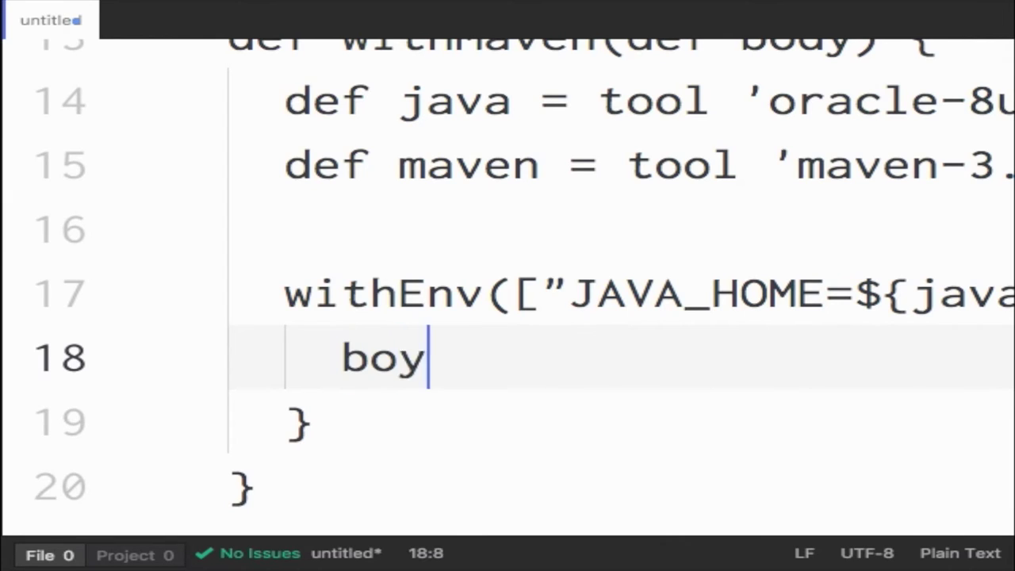
{"action": "key", "text": "BackSpace"}
{"action": "type", "text": "dy.call()"}
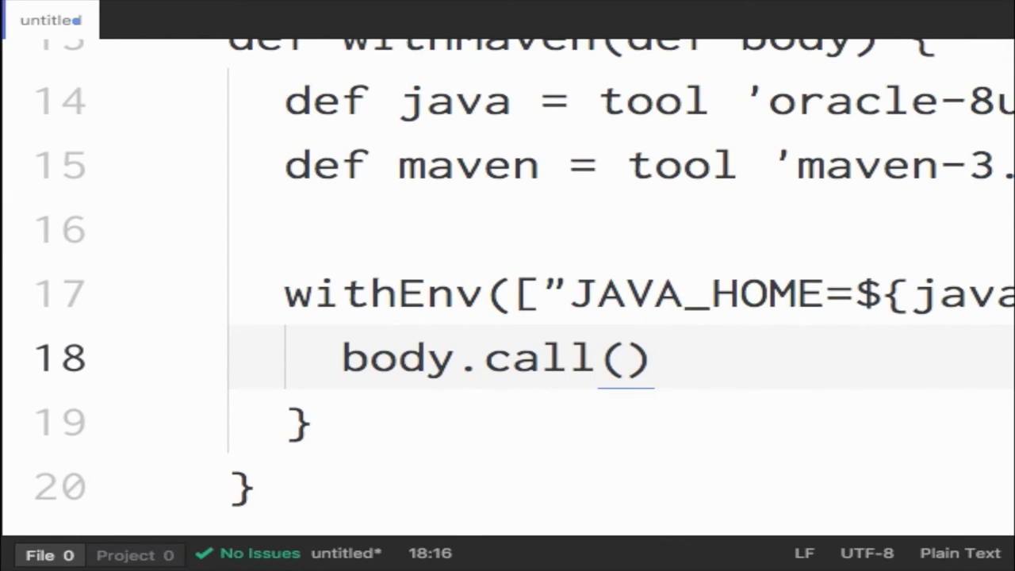
{"action": "scroll", "coordinate": [500, 249], "scroll_direction": "up", "scroll_amount": 3}
{"action": "left_click_drag", "start_coordinate": [627, 213], "coordinate": [842, 220]}
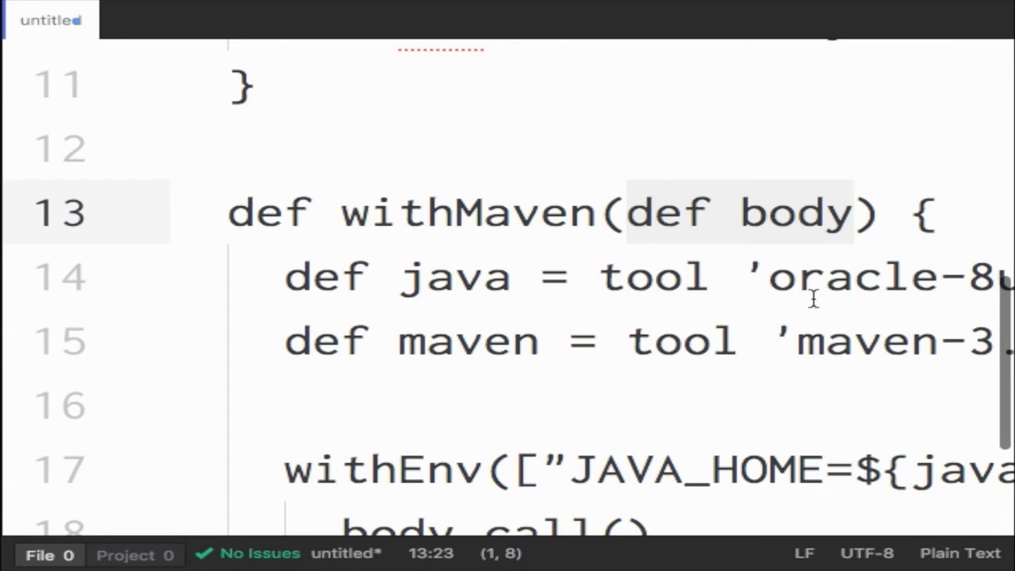
Wrap line 10's sh 'mvn clean verify' in withMaven { … } and add two blank lines below.
{"action": "scroll", "coordinate": [707, 395], "scroll_direction": "up", "scroll_amount": 2}
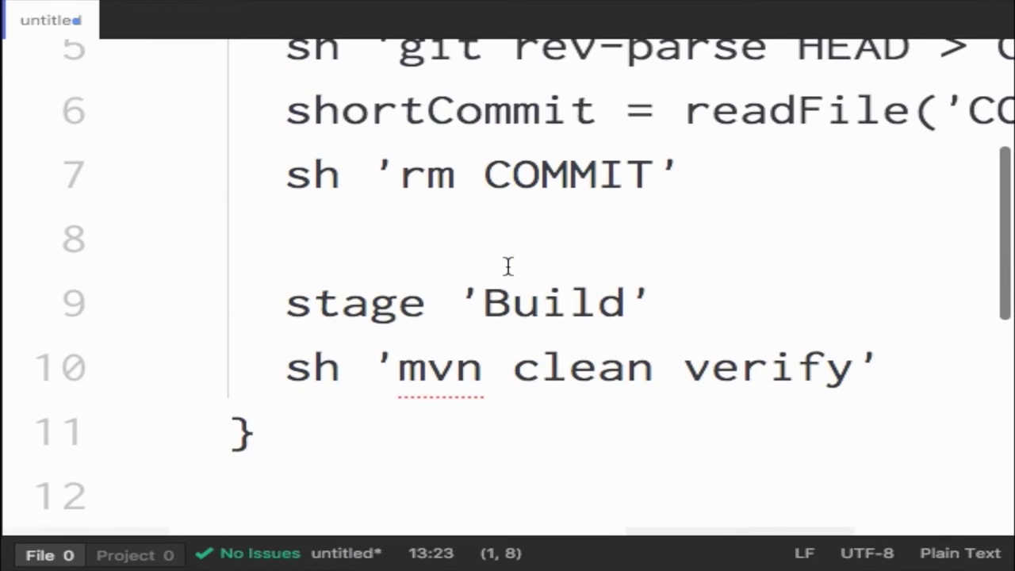
{"action": "left_click", "coordinate": [287, 363]}
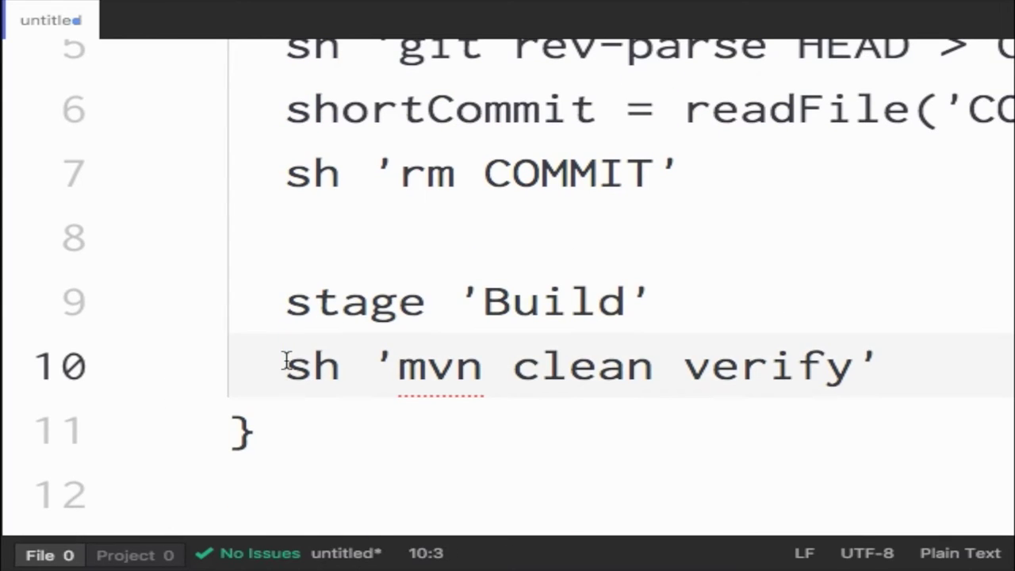
{"action": "type", "text": "withM"}
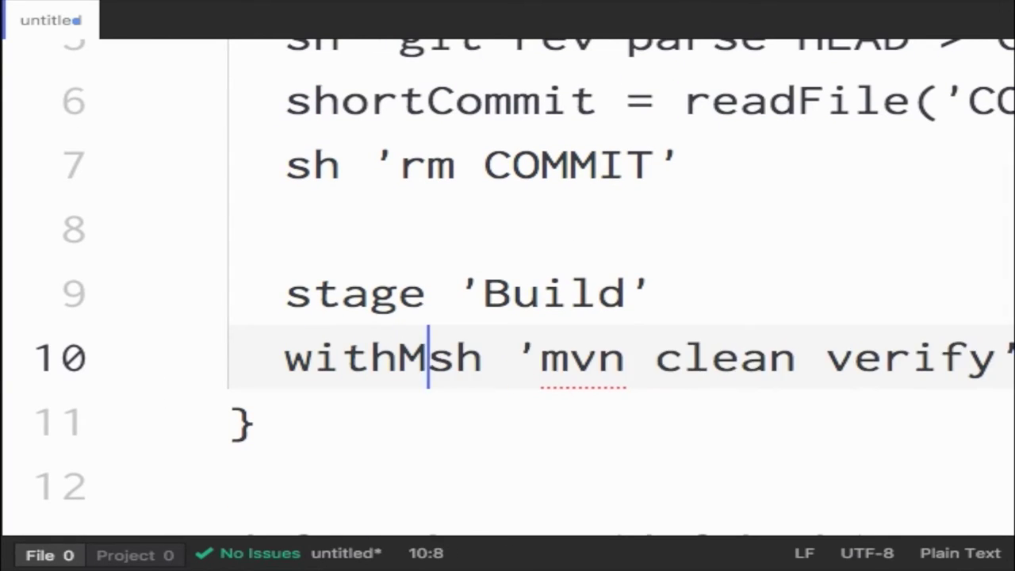
{"action": "type", "text": "aven {"}
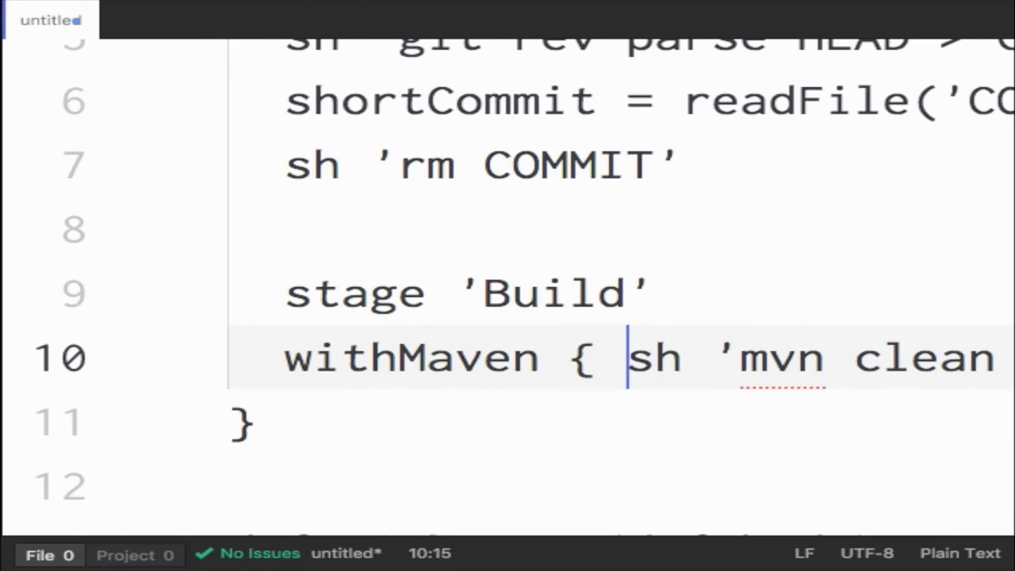
{"action": "key", "text": "End"}
{"action": "type", "text": "}"}
{"action": "key", "text": "Return"}
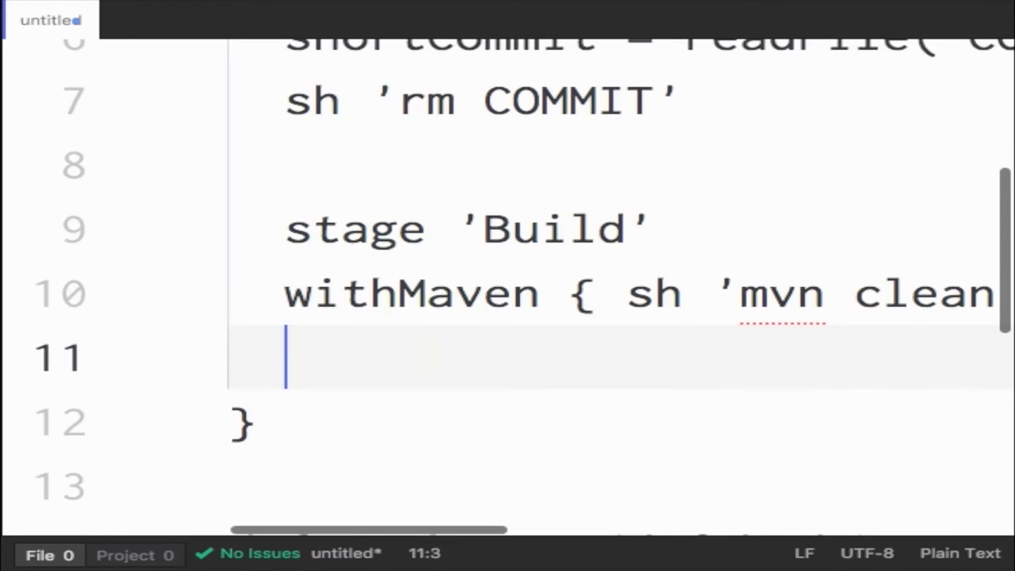
{"action": "key", "text": "Return"}
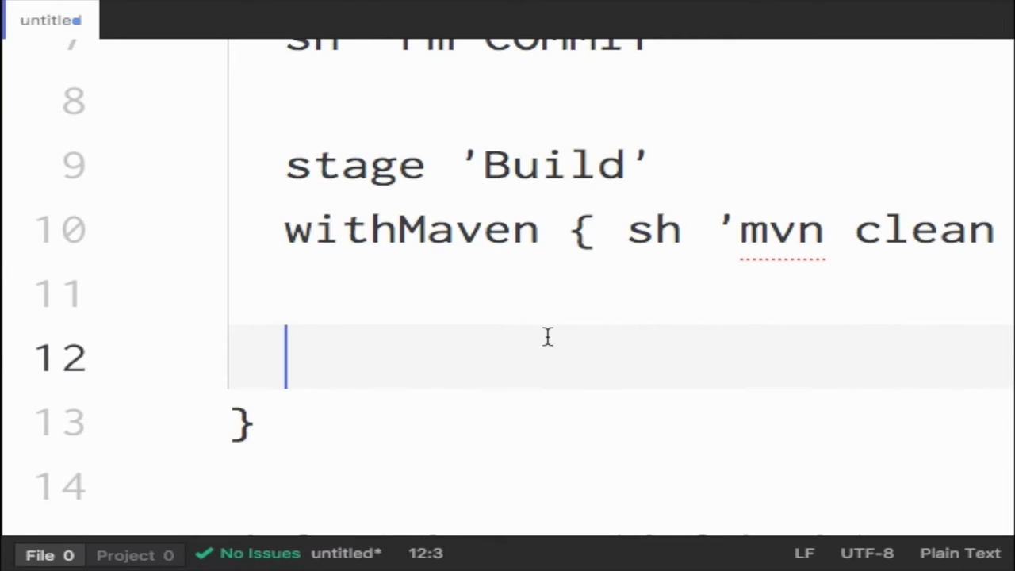
Add dir('target') { archive '*.jar' } on line 12 after the Maven build.
{"action": "type", "text": "di"}
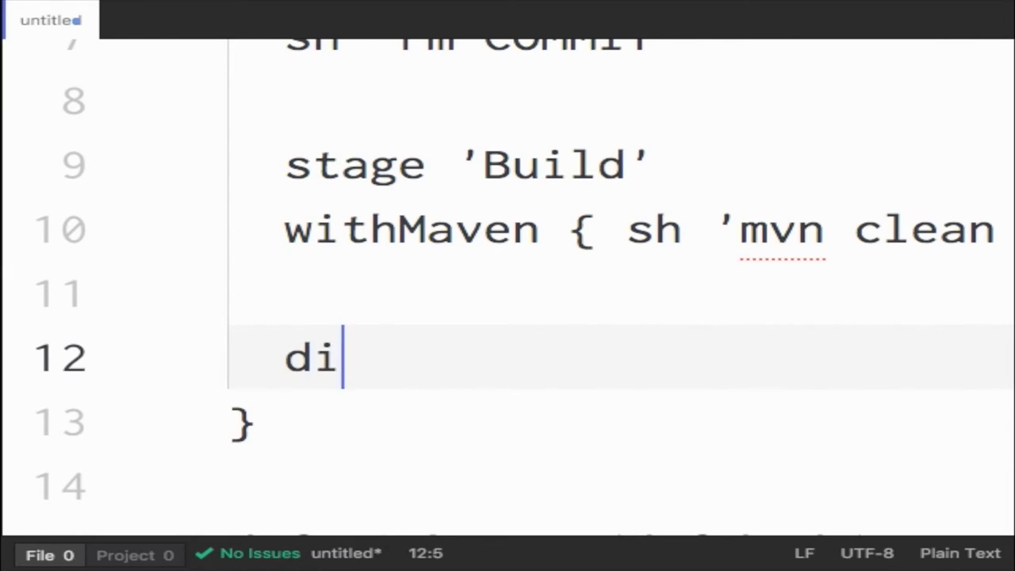
{"action": "type", "text": "r('target') {"}
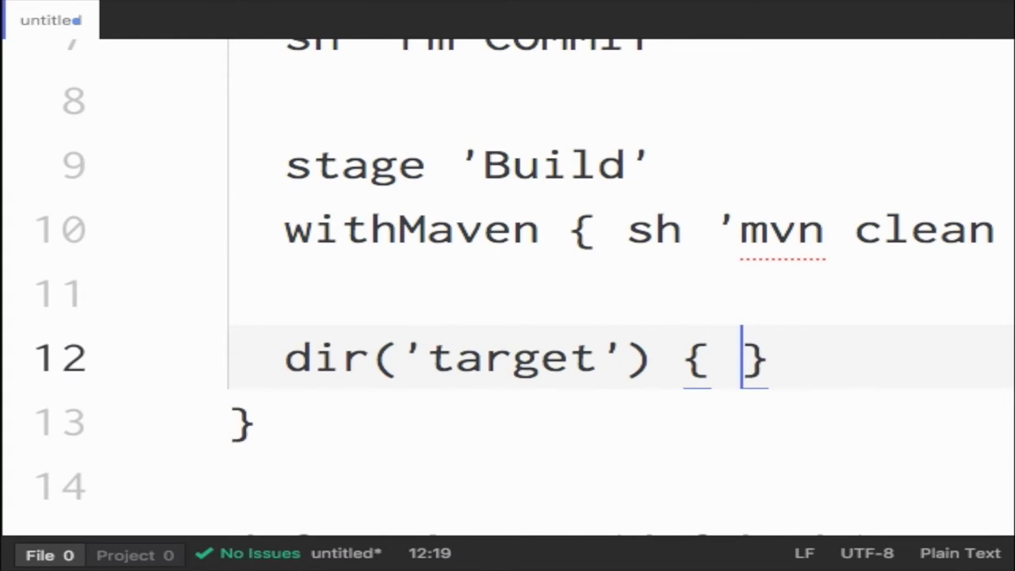
{"action": "type", "text": "archive "}
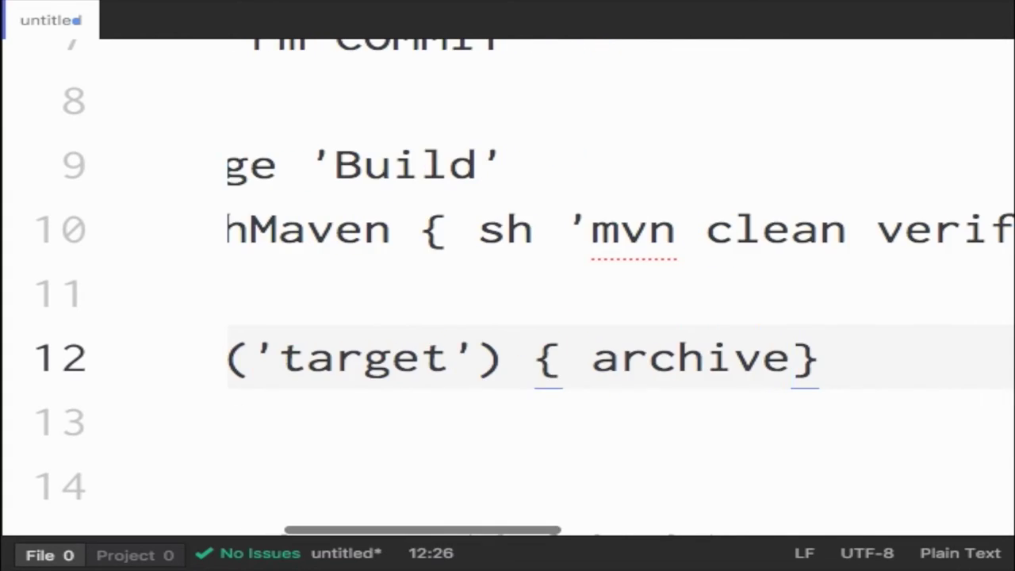
{"action": "type", "text": "*"}
{"action": "key", "text": "BackSpace"}
{"action": "type", "text": "'"}
{"action": "type", "text": "*.jar"}
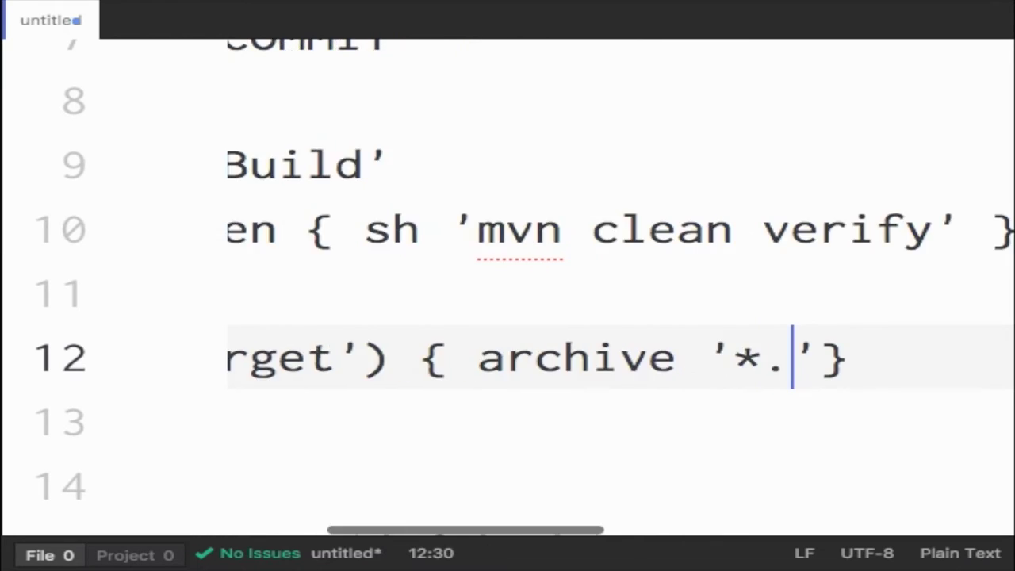
{"action": "key", "text": "Right"}
{"action": "key", "text": "Right"}
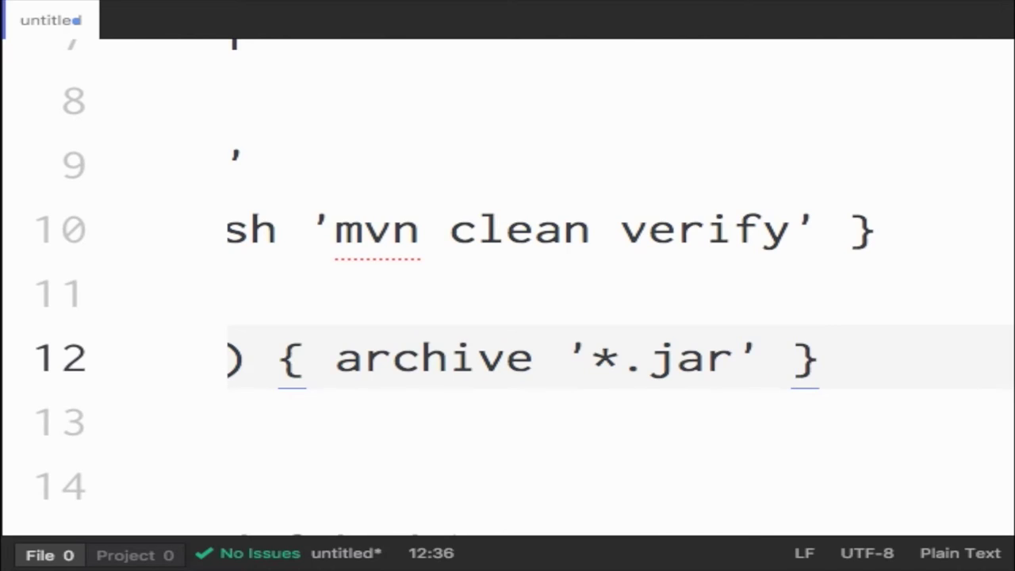
{"action": "key", "text": "Return"}
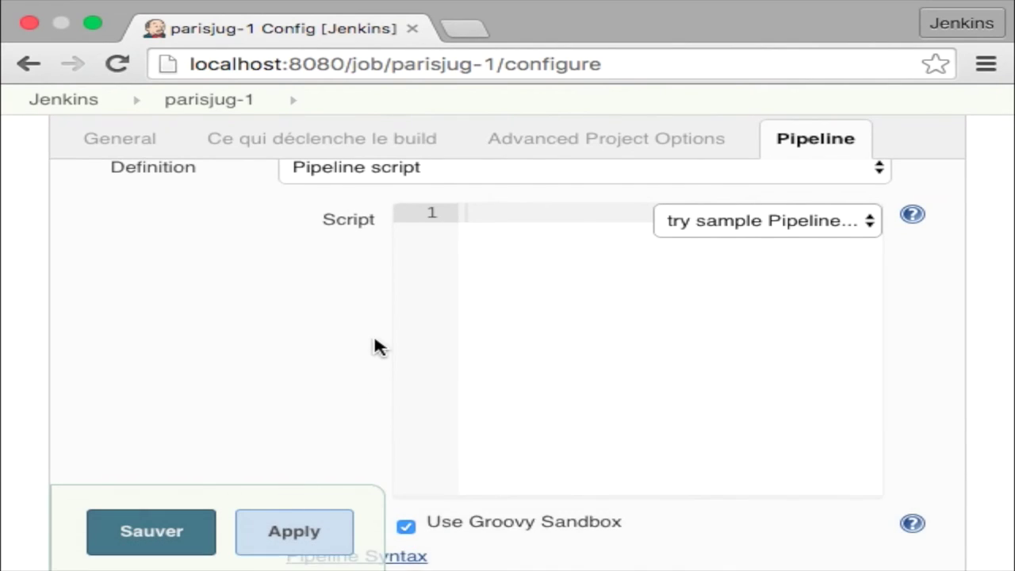
Open the job's Pipeline Syntax snippet generator.
{"action": "scroll", "coordinate": [373, 337], "scroll_direction": "down", "scroll_amount": 4}
{"action": "left_click", "coordinate": [346, 406]}
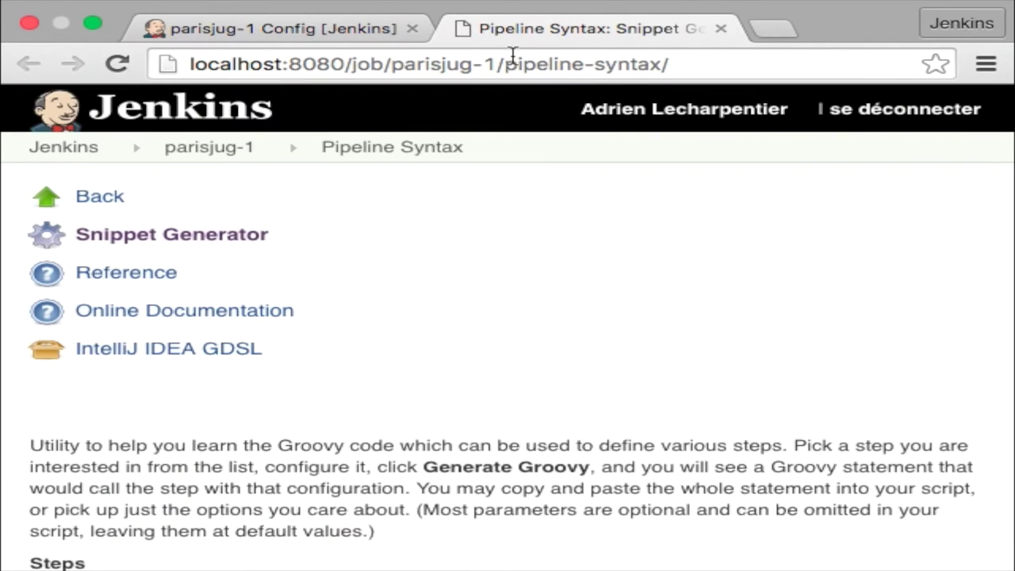
{"action": "scroll", "coordinate": [413, 414], "scroll_direction": "down", "scroll_amount": 10}
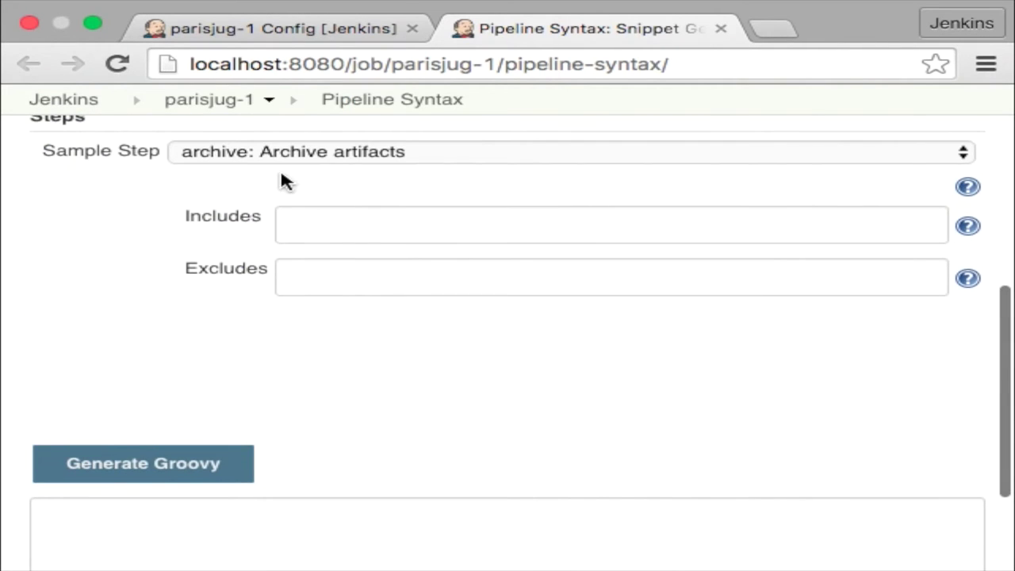
{"action": "scroll", "coordinate": [283, 182], "scroll_direction": "up", "scroll_amount": 2}
{"action": "key", "text": "super+w"}
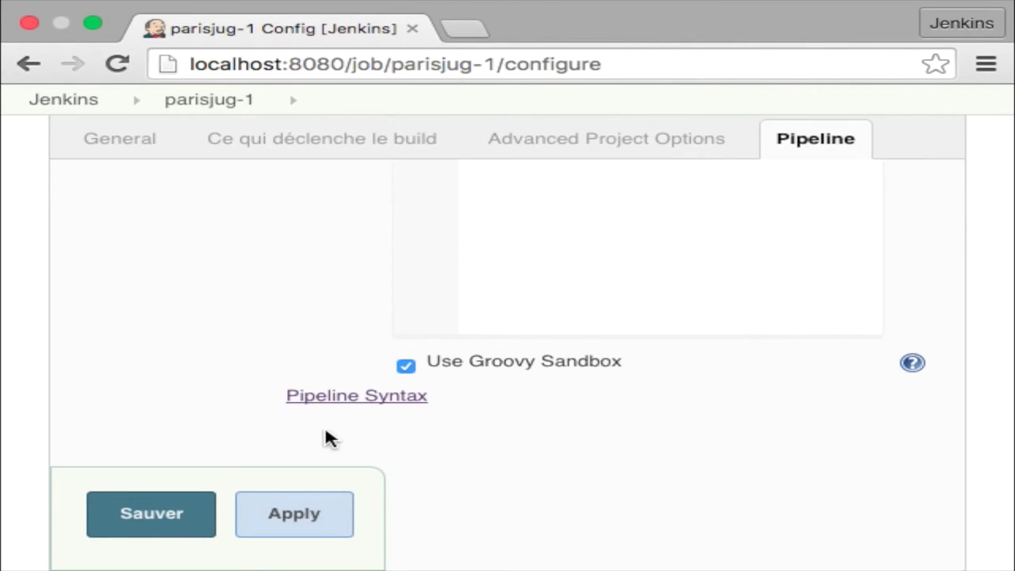
{"action": "left_click", "coordinate": [365, 404]}
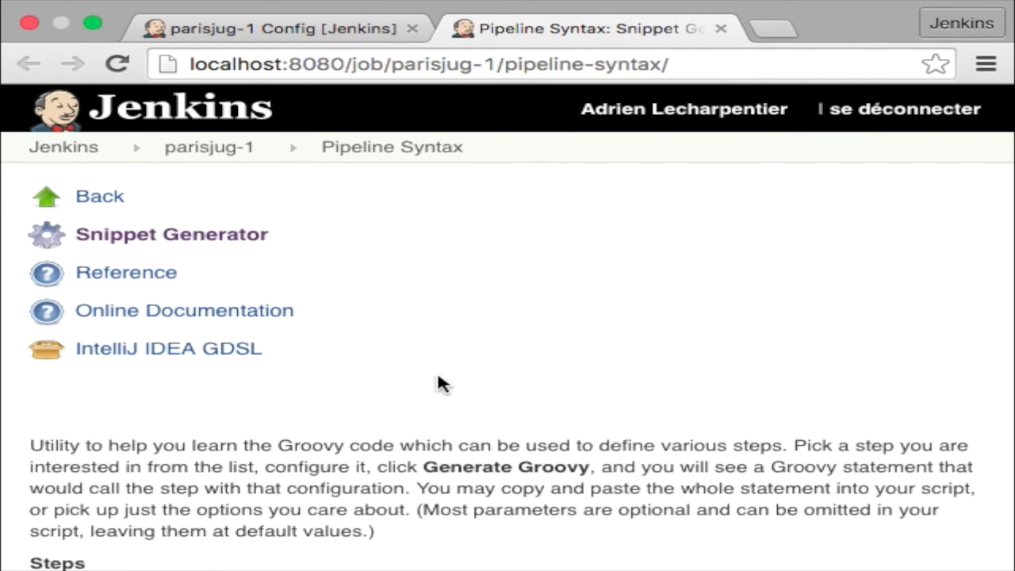
{"action": "scroll", "coordinate": [443, 384], "scroll_direction": "down", "scroll_amount": 5}
{"action": "scroll", "coordinate": [353, 341], "scroll_direction": "down", "scroll_amount": 2}
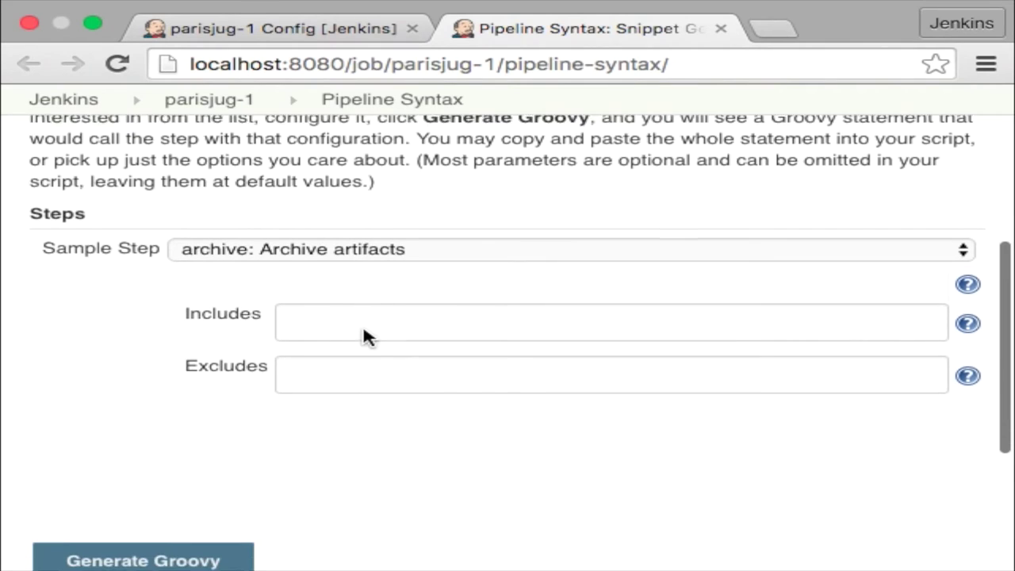
Choose General Build Step 'Publier le rapport JUnit' with test results target/surefire-reports/*.xml.
{"action": "left_click", "coordinate": [362, 236]}
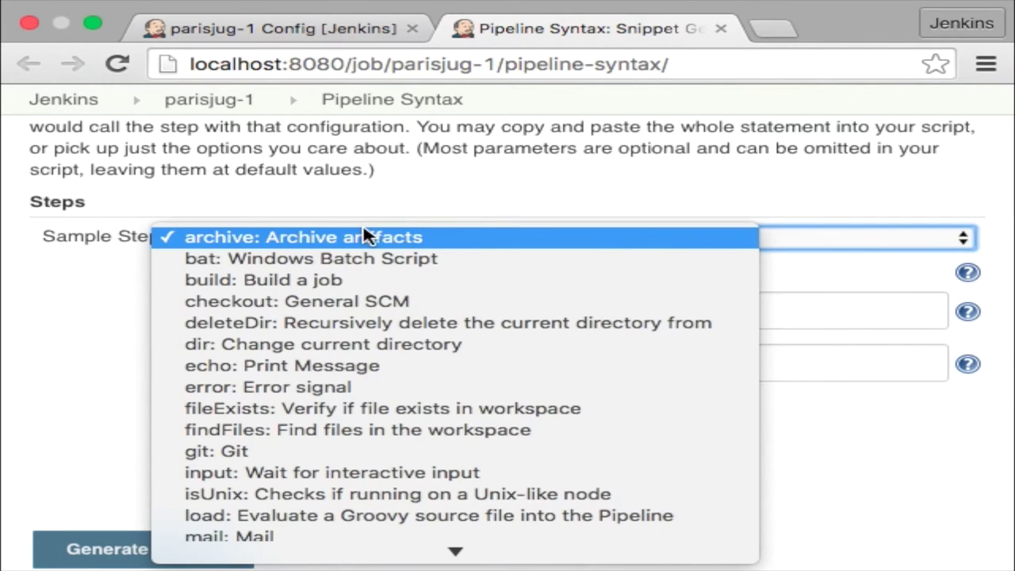
{"action": "type", "text": "step: General Build Step"}
{"action": "key", "text": "Return"}
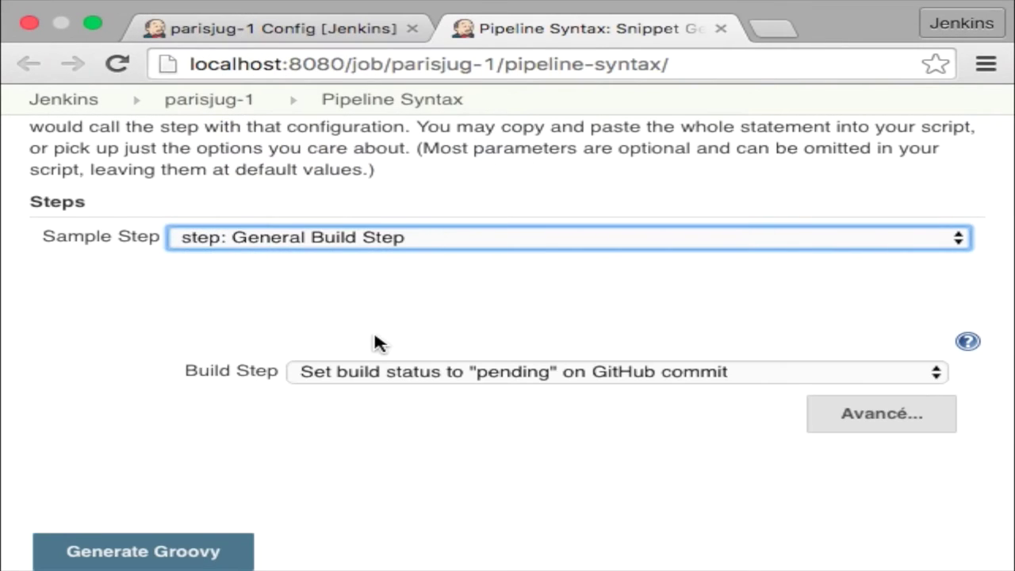
{"action": "left_click", "coordinate": [394, 369]}
{"action": "left_click", "coordinate": [428, 435]}
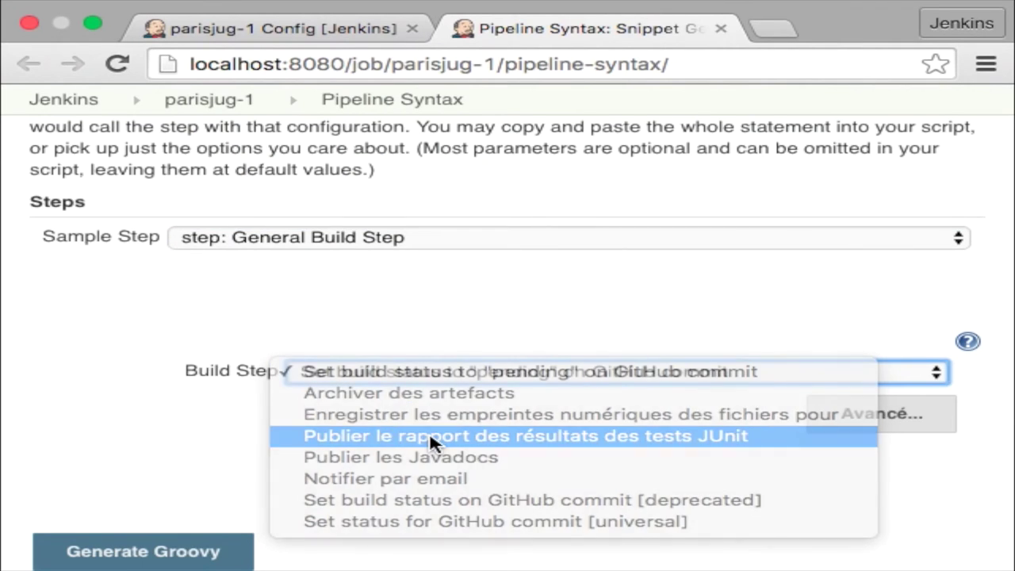
{"action": "scroll", "coordinate": [428, 432], "scroll_direction": "down", "scroll_amount": 4}
{"action": "left_click", "coordinate": [682, 289]}
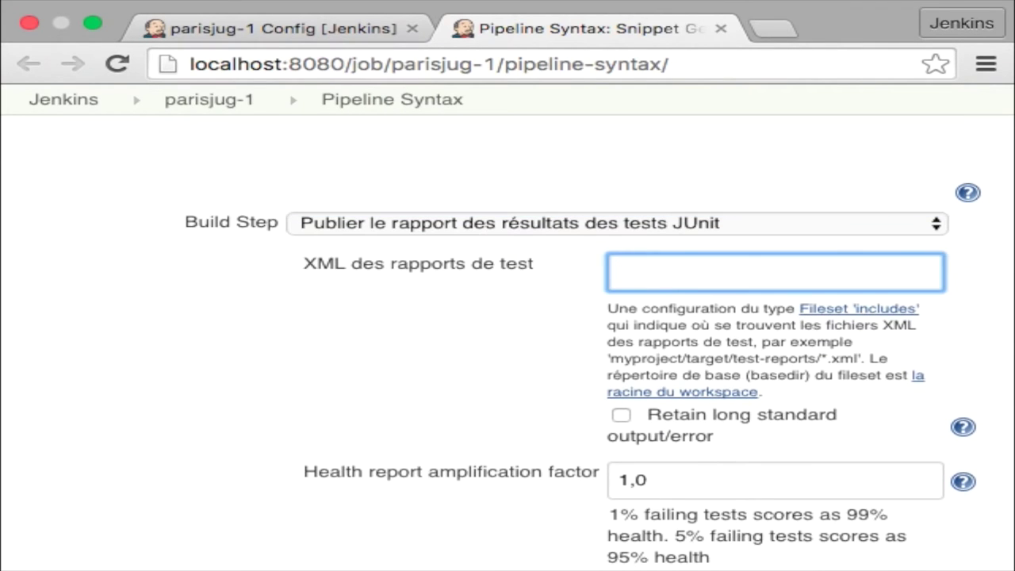
{"action": "type", "text": "target/"}
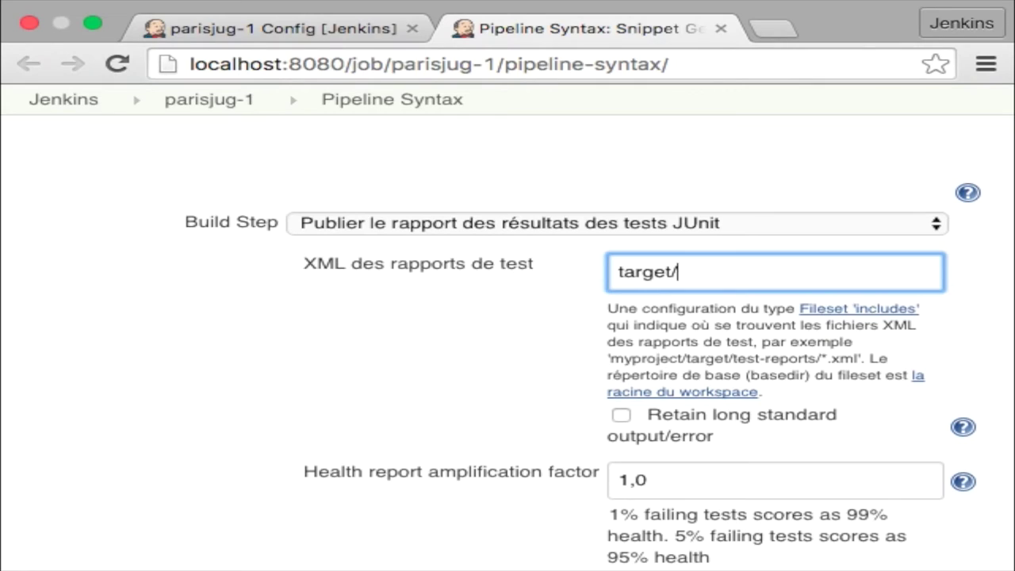
{"action": "type", "text": "surefi"}
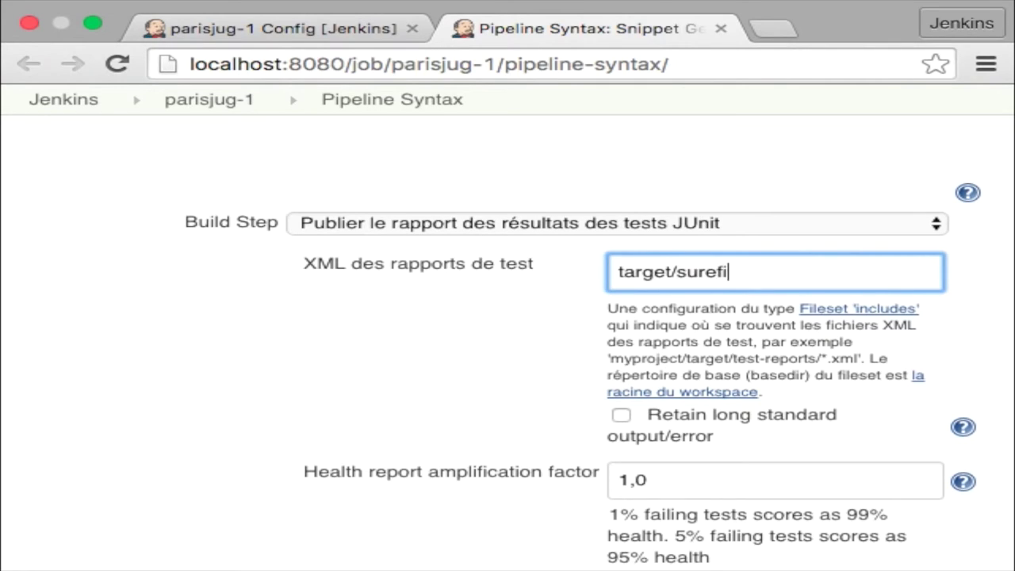
{"action": "type", "text": "re-reports"}
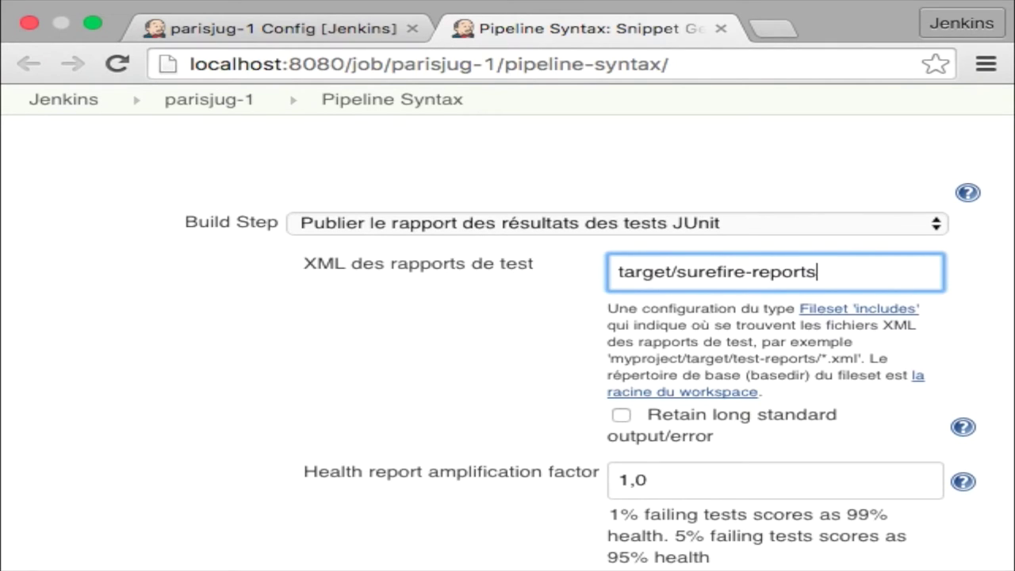
{"action": "type", "text": "/*.xml"}
Generate the JUnitResultArchiver Groovy snippet and copy it.
{"action": "scroll", "coordinate": [144, 405], "scroll_direction": "down", "scroll_amount": 5}
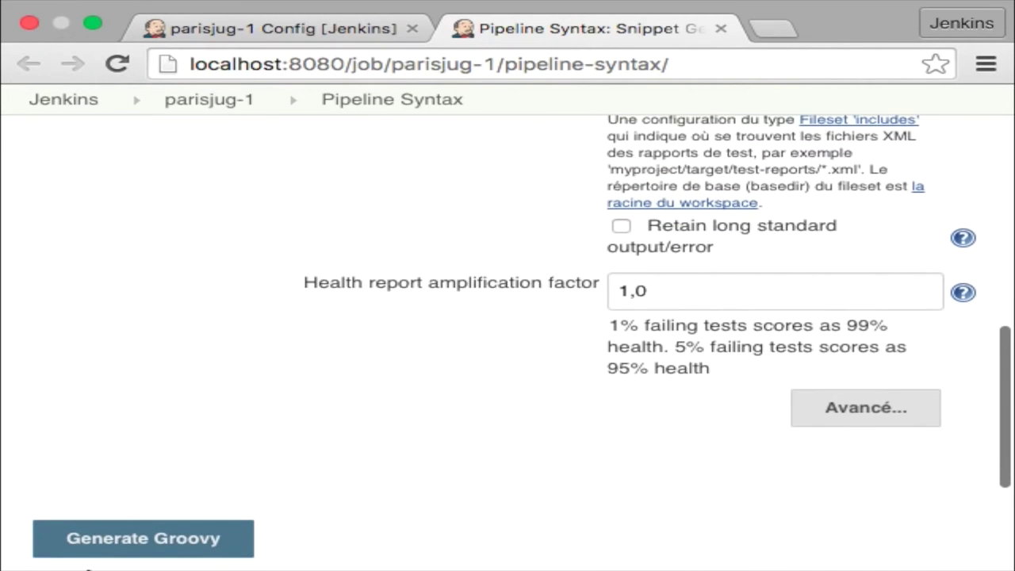
{"action": "scroll", "coordinate": [598, 413], "scroll_direction": "down", "scroll_amount": 4}
{"action": "left_click", "coordinate": [142, 386]}
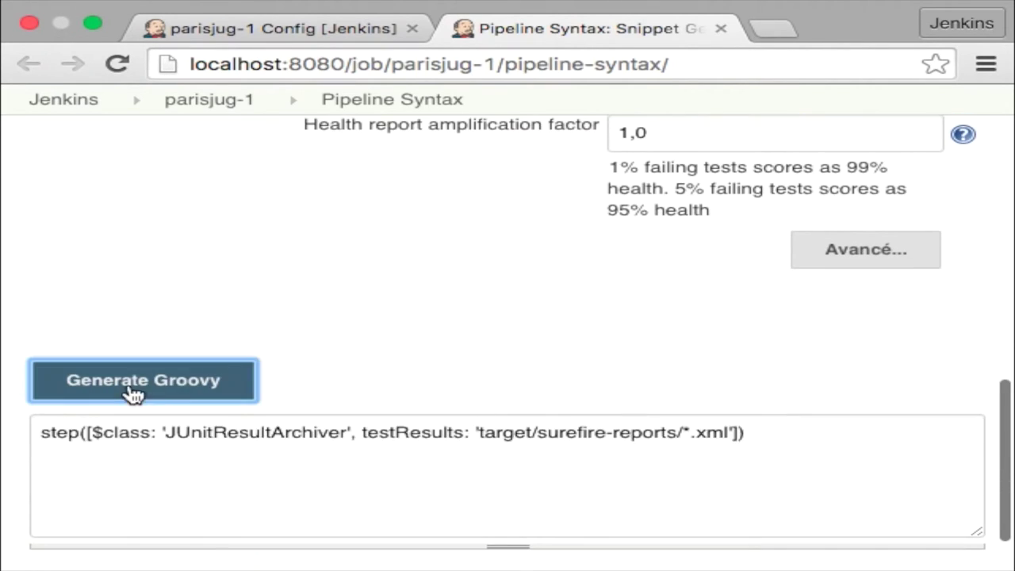
{"action": "left_click", "coordinate": [421, 484]}
{"action": "key", "text": "super+a"}
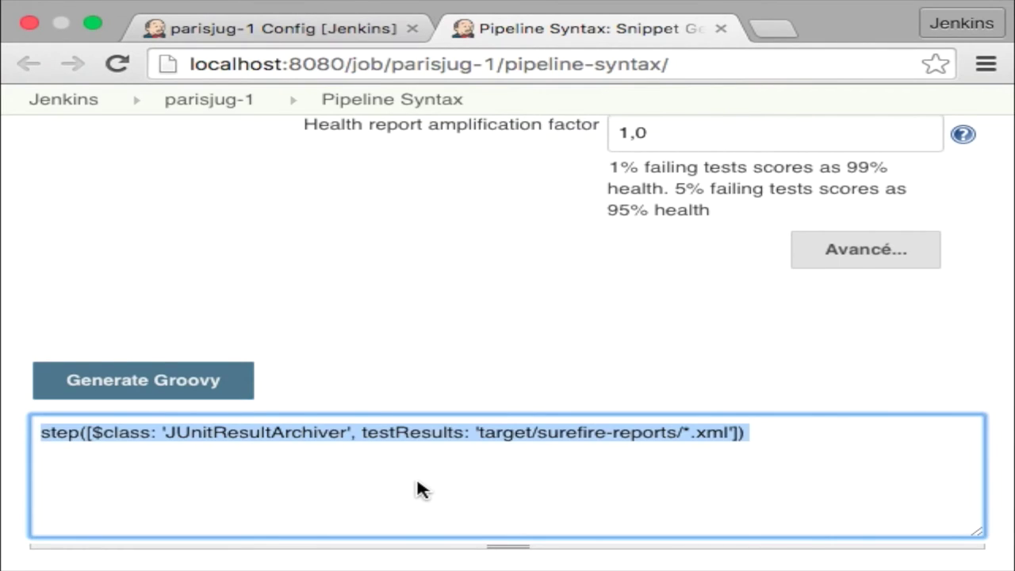
{"action": "key", "text": "super+c"}
{"action": "key", "text": "ctrl+Right"}
{"action": "key", "text": "ctrl+Right"}
Paste the JUnit step on lines 13 and 14, changing line 14's surefire-reports to failsafe-reports.
{"action": "key", "text": "super+v"}
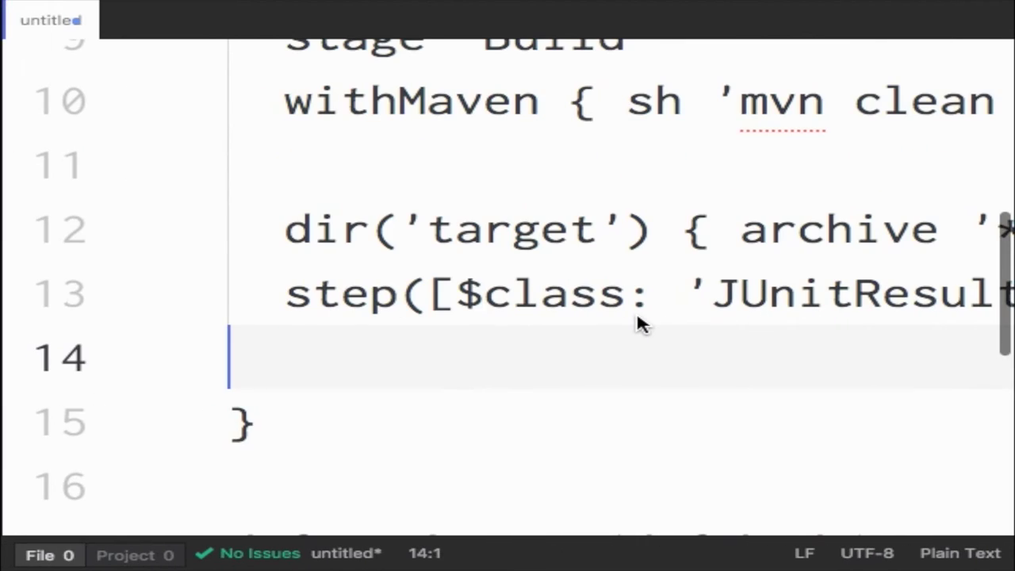
{"action": "key", "text": "super+v"}
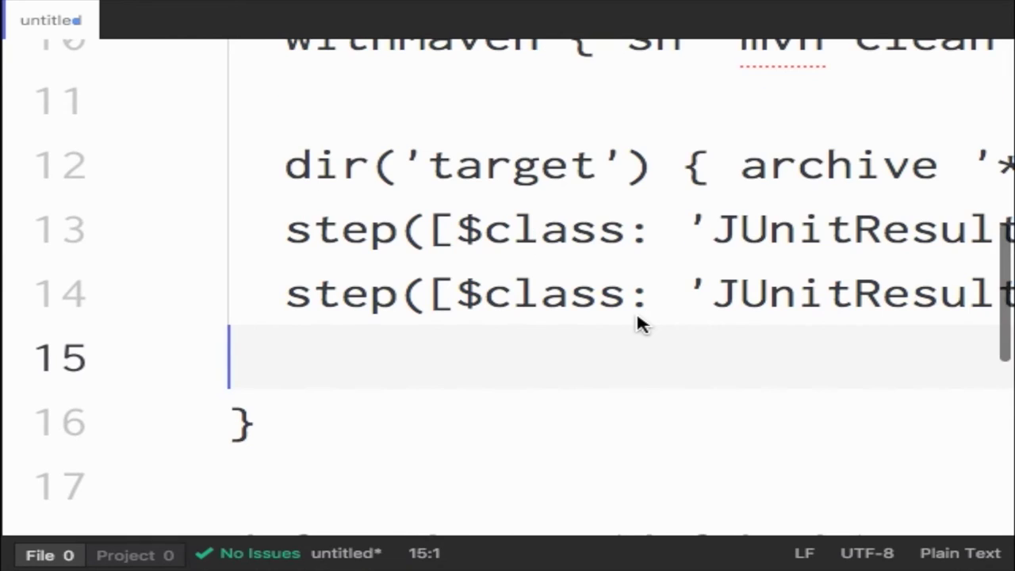
{"action": "scroll", "coordinate": [745, 293], "scroll_direction": "right", "scroll_amount": 2}
{"action": "scroll", "coordinate": [746, 294], "scroll_direction": "right", "scroll_amount": 10}
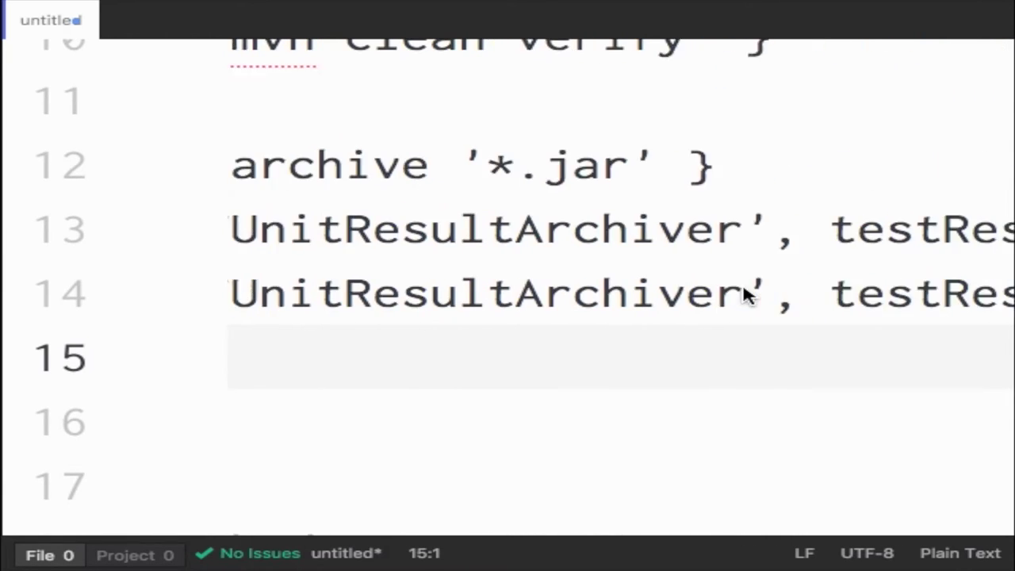
{"action": "scroll", "coordinate": [744, 292], "scroll_direction": "right", "scroll_amount": 2}
{"action": "double_click", "coordinate": [743, 290]}
{"action": "type", "text": "failss"}
{"action": "key", "text": "BackSpace"}
{"action": "type", "text": "age"}
{"action": "key", "text": "BackSpace"}
{"action": "key", "text": "BackSpace"}
{"action": "type", "text": "fe-reports"}
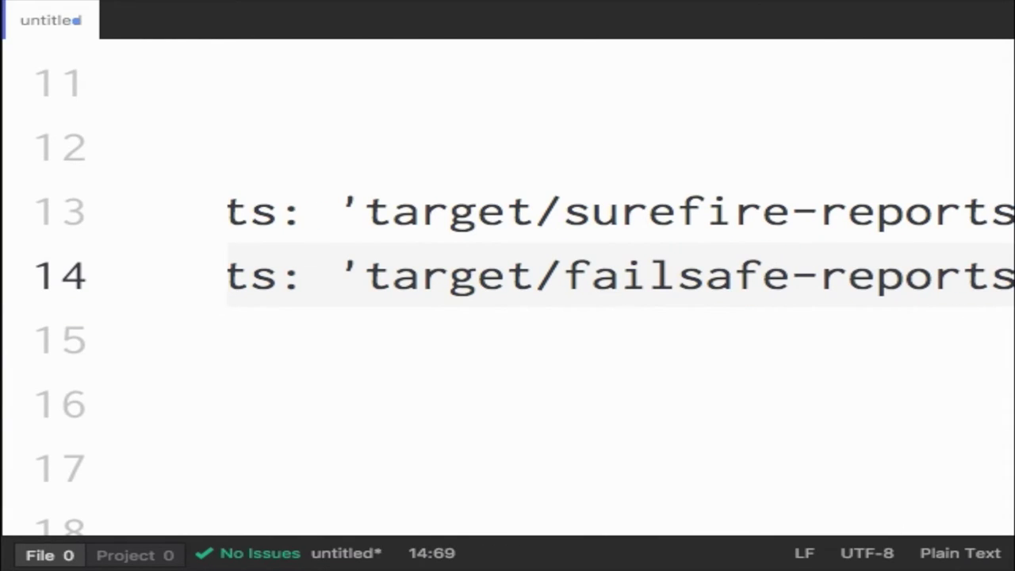
Insert a blank line after the failsafe-reports JUnit step.
{"action": "scroll", "coordinate": [743, 293], "scroll_direction": "left", "scroll_amount": 10}
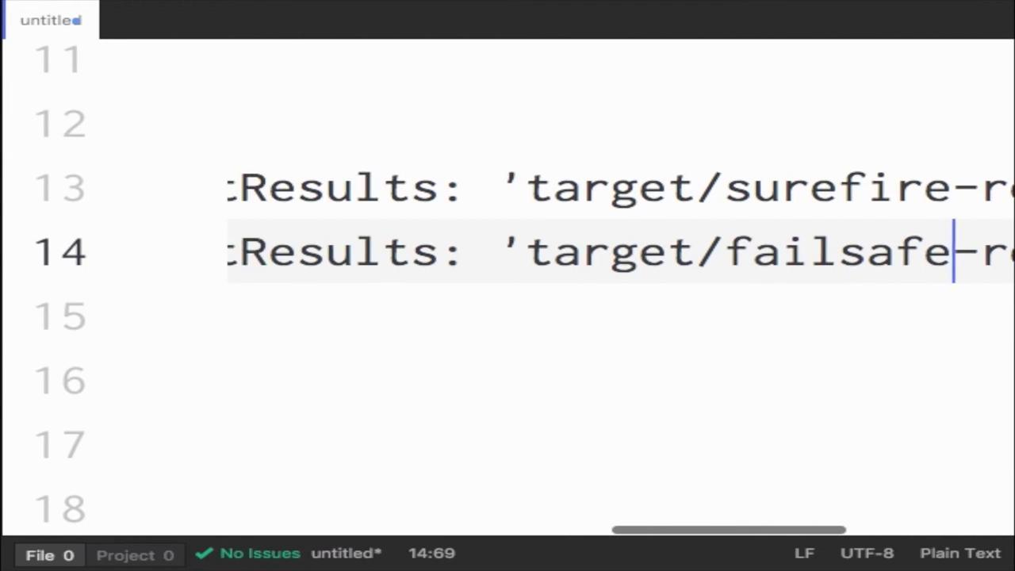
{"action": "scroll", "coordinate": [515, 281], "scroll_direction": "left", "scroll_amount": 10}
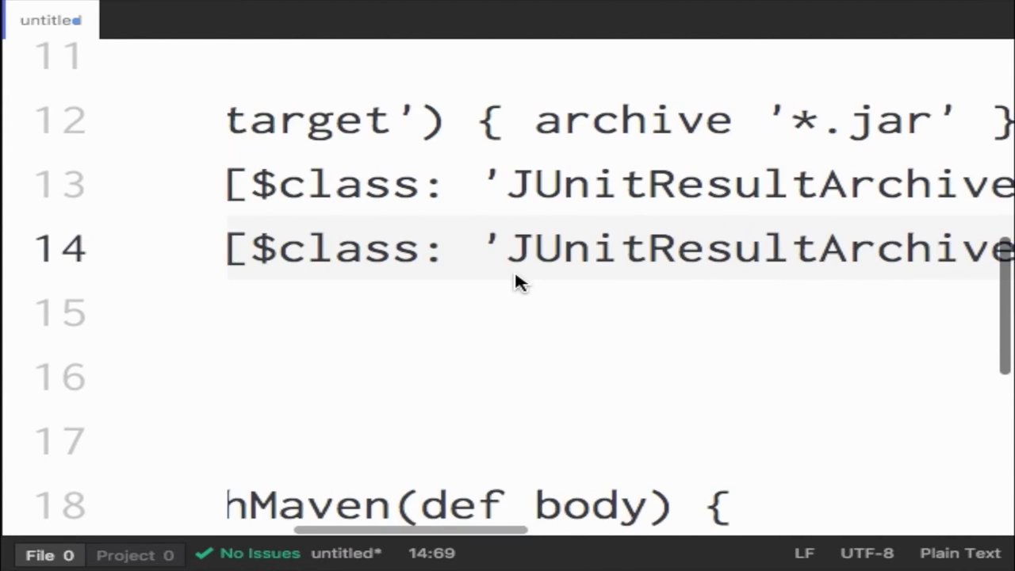
{"action": "left_click", "coordinate": [389, 296]}
{"action": "key", "text": "Left"}
{"action": "scroll", "coordinate": [290, 430], "scroll_direction": "left", "scroll_amount": 10}
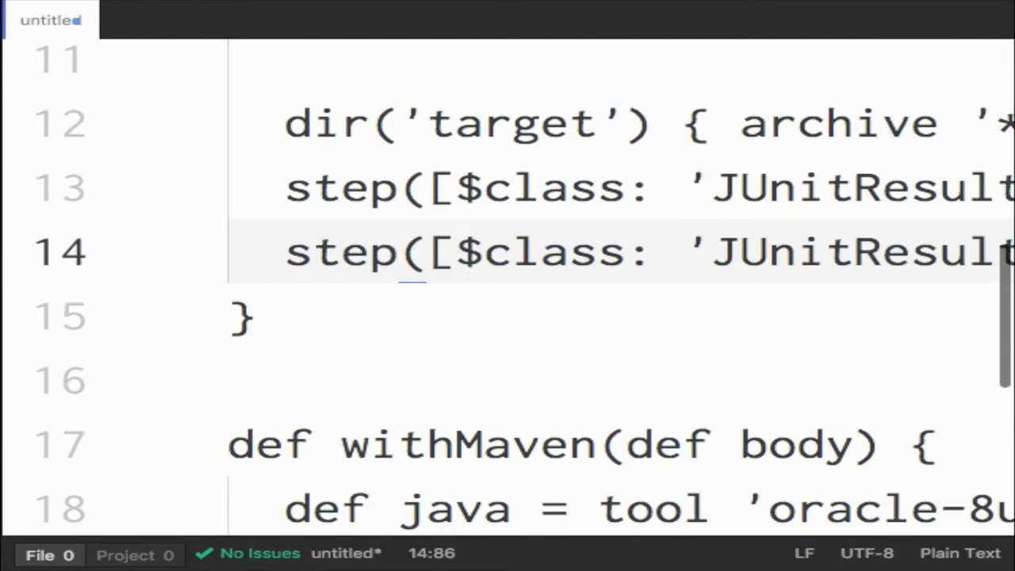
{"action": "scroll", "coordinate": [290, 430], "scroll_direction": "down", "scroll_amount": 5}
{"action": "left_click", "coordinate": [410, 265]}
{"action": "key", "text": "Left"}
{"action": "scroll", "coordinate": [507, 285], "scroll_direction": "left", "scroll_amount": 10}
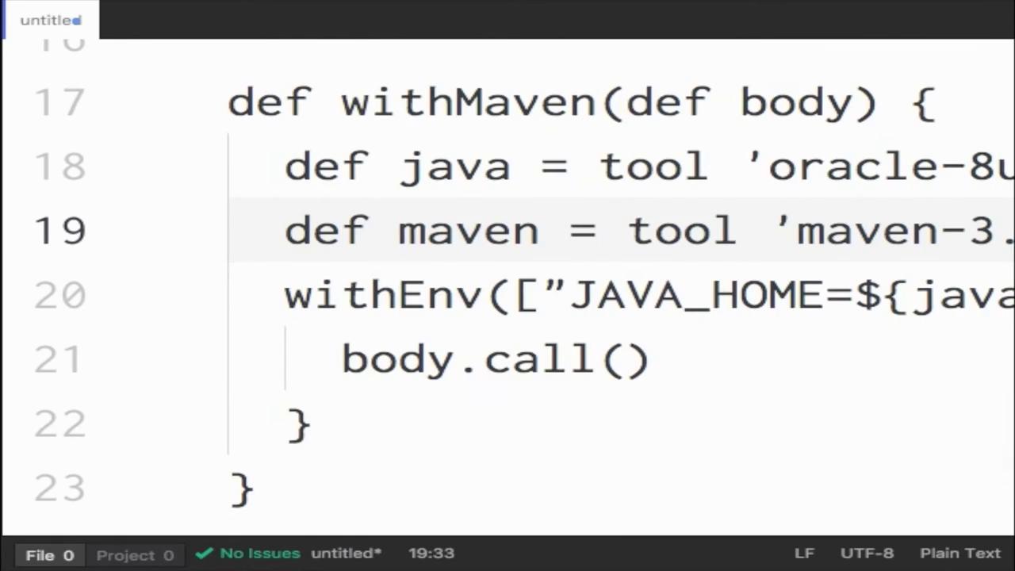
{"action": "scroll", "coordinate": [508, 286], "scroll_direction": "up", "scroll_amount": 6}
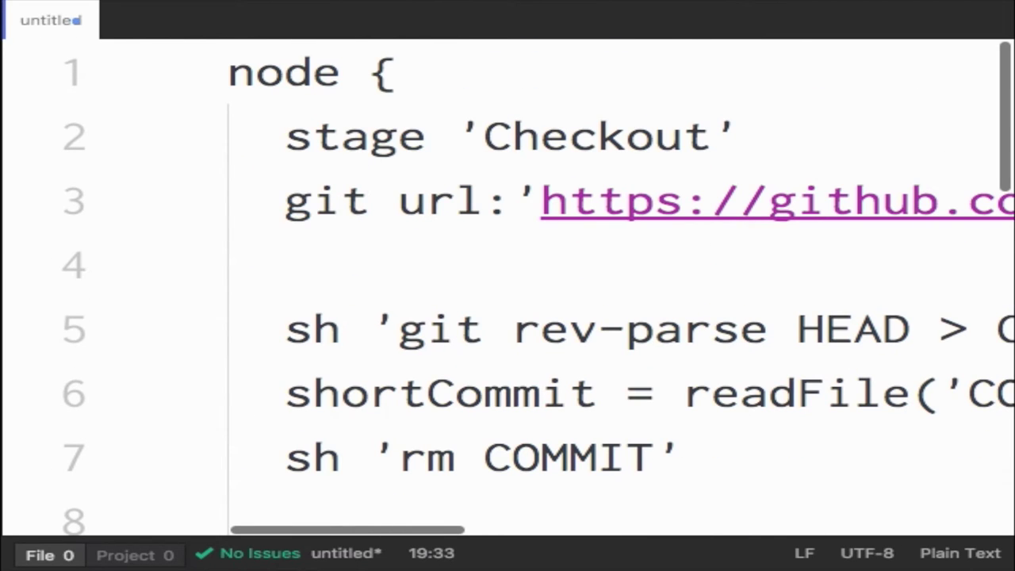
{"action": "scroll", "coordinate": [422, 351], "scroll_direction": "down", "scroll_amount": 5}
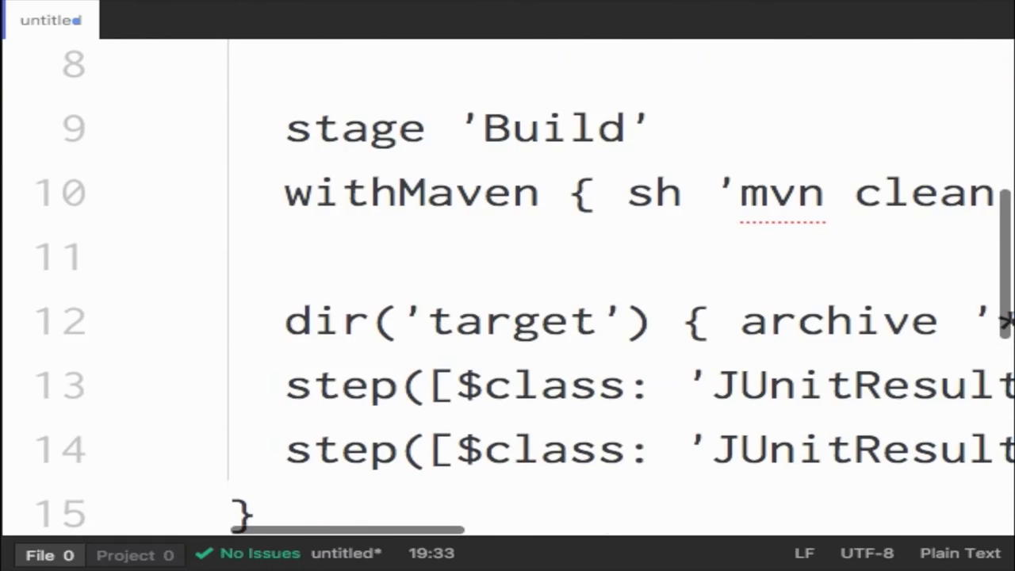
{"action": "scroll", "coordinate": [423, 351], "scroll_direction": "right", "scroll_amount": 15}
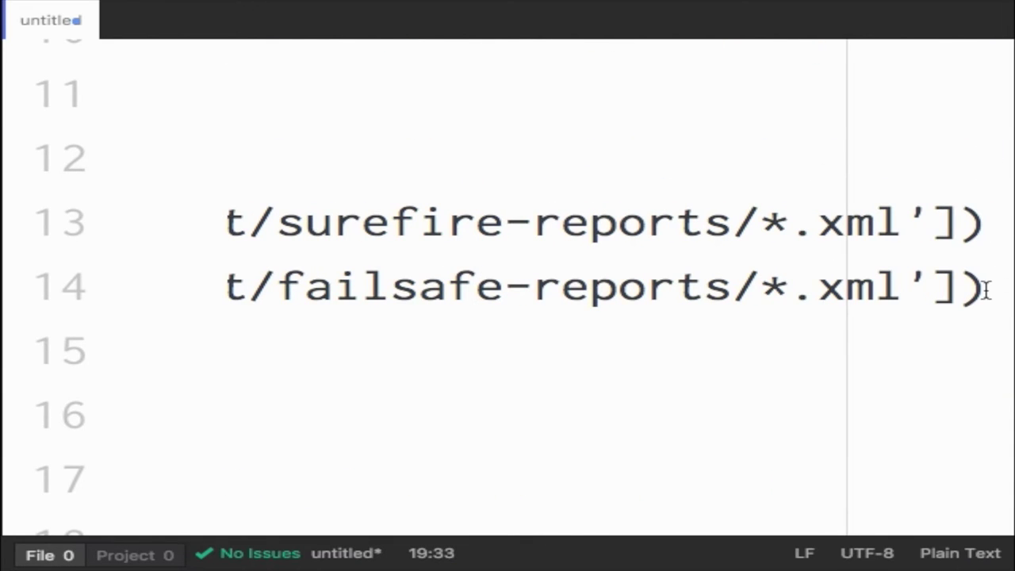
{"action": "left_click", "coordinate": [990, 287]}
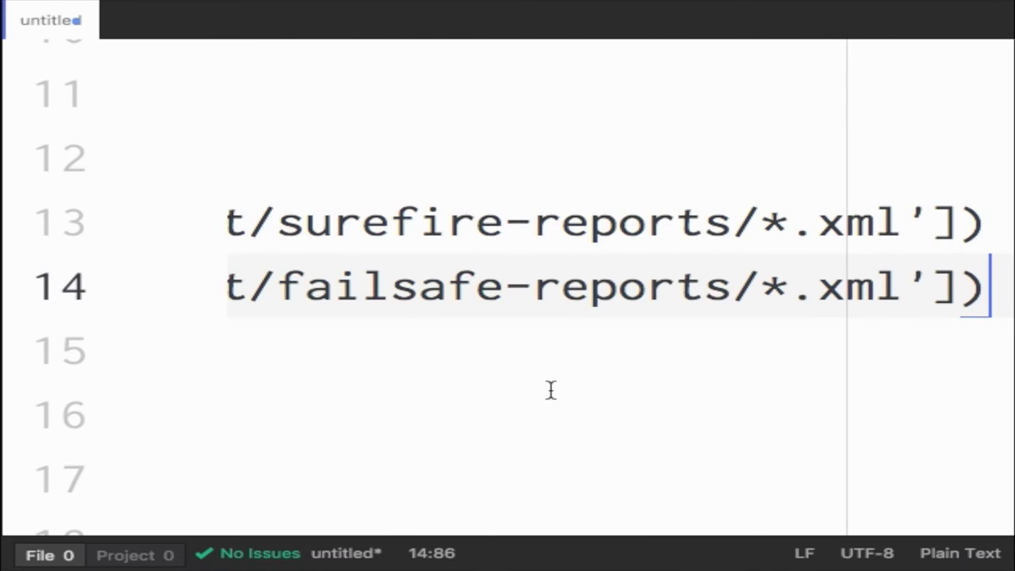
{"action": "key", "text": "Return"}
{"action": "key", "text": "Return"}
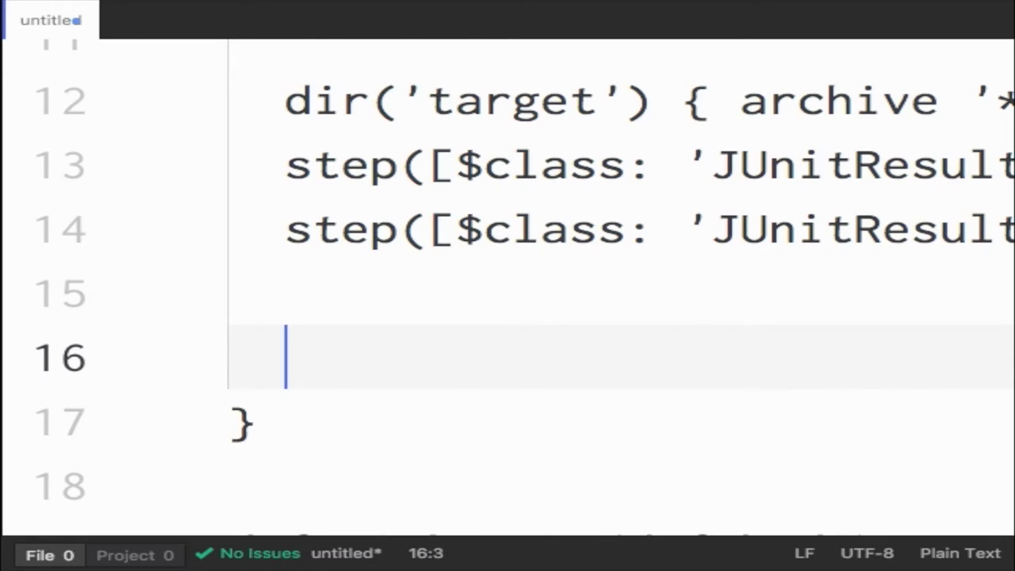
{"action": "scroll", "coordinate": [507, 286], "scroll_direction": "up", "scroll_amount": 3}
{"action": "scroll", "coordinate": [507, 286], "scroll_direction": "up", "scroll_amount": 3}
{"action": "left_click_drag", "start_coordinate": [341, 303], "coordinate": [698, 428]}
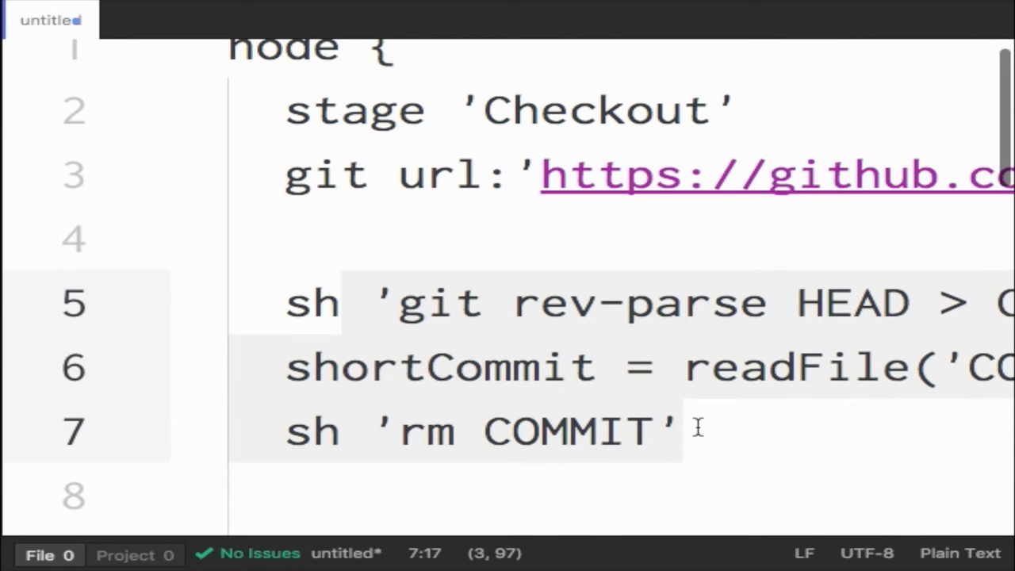
{"action": "scroll", "coordinate": [696, 435], "scroll_direction": "down", "scroll_amount": 5}
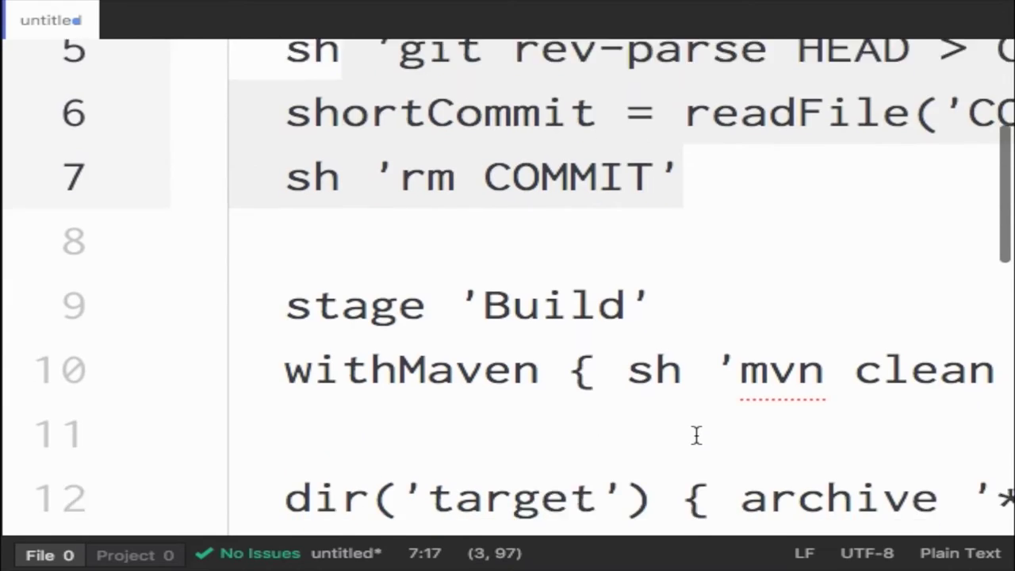
{"action": "scroll", "coordinate": [696, 435], "scroll_direction": "down", "scroll_amount": 3}
{"action": "left_click", "coordinate": [437, 398]}
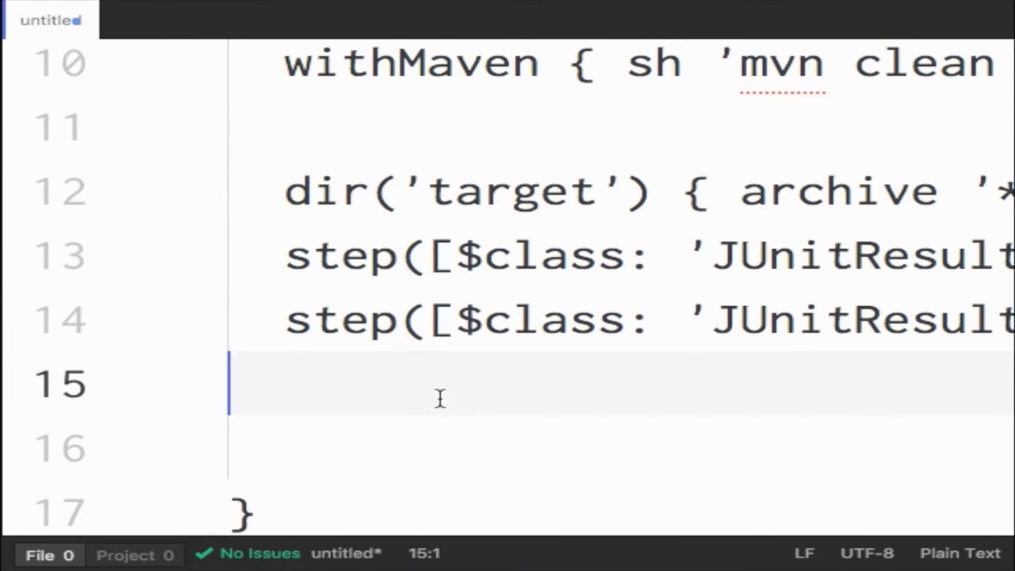
{"action": "key", "text": "Down"}
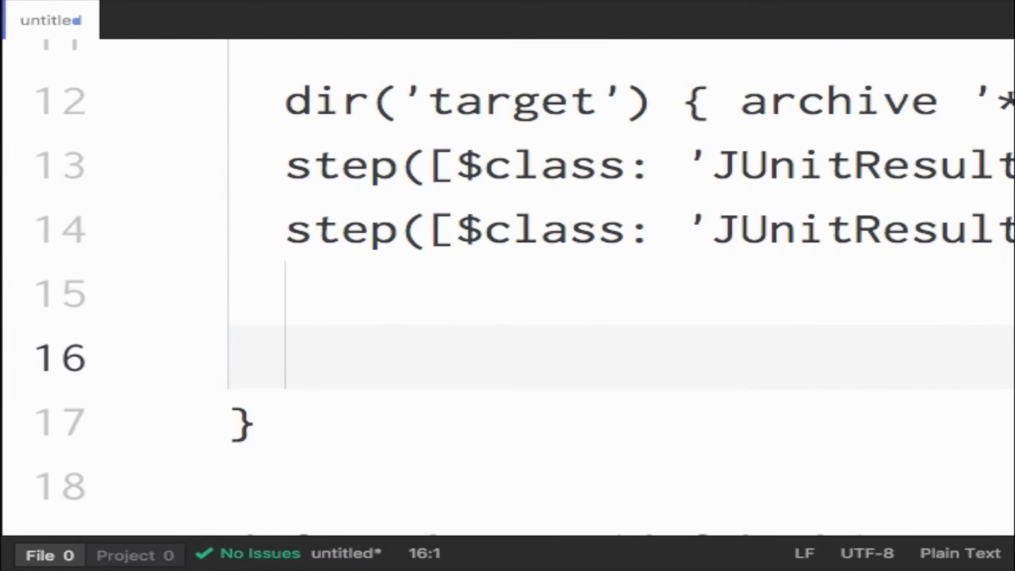
{"action": "key", "text": "BackSpace"}
{"action": "key", "text": "Return"}
{"action": "key", "text": "Tab"}
{"action": "key", "text": "Tab"}
{"action": "key", "text": "BackSpace"}
On line 16, add stash name:'binary', includes: 'target/*.jar'.
{"action": "type", "text": "stash"}
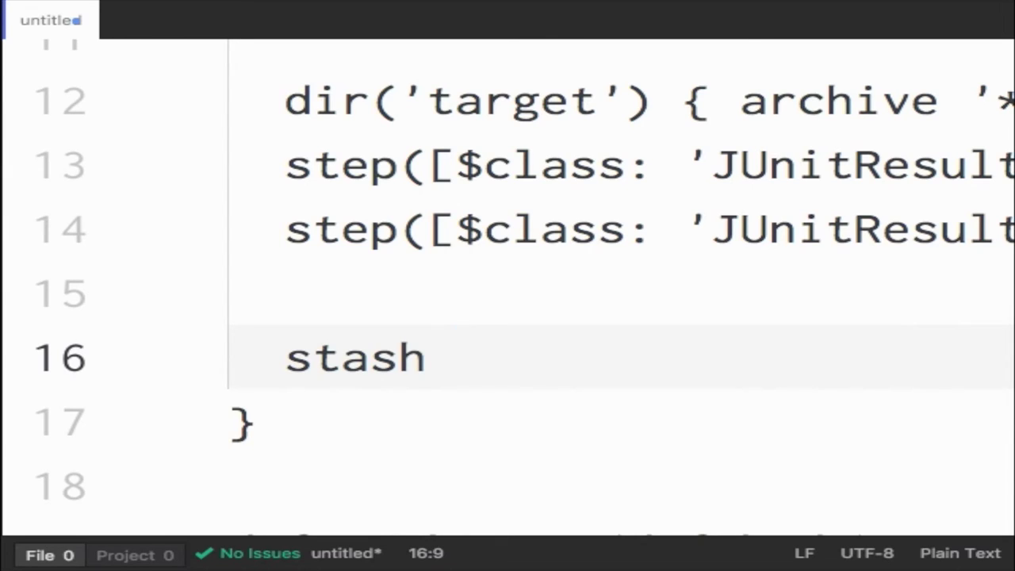
{"action": "type", "text": "name:'"}
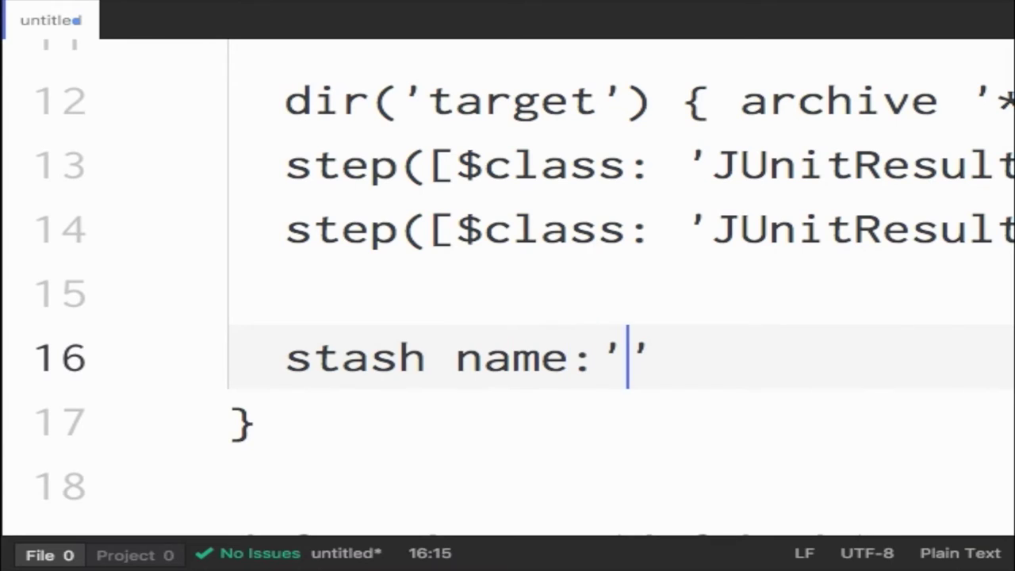
{"action": "type", "text": "b"}
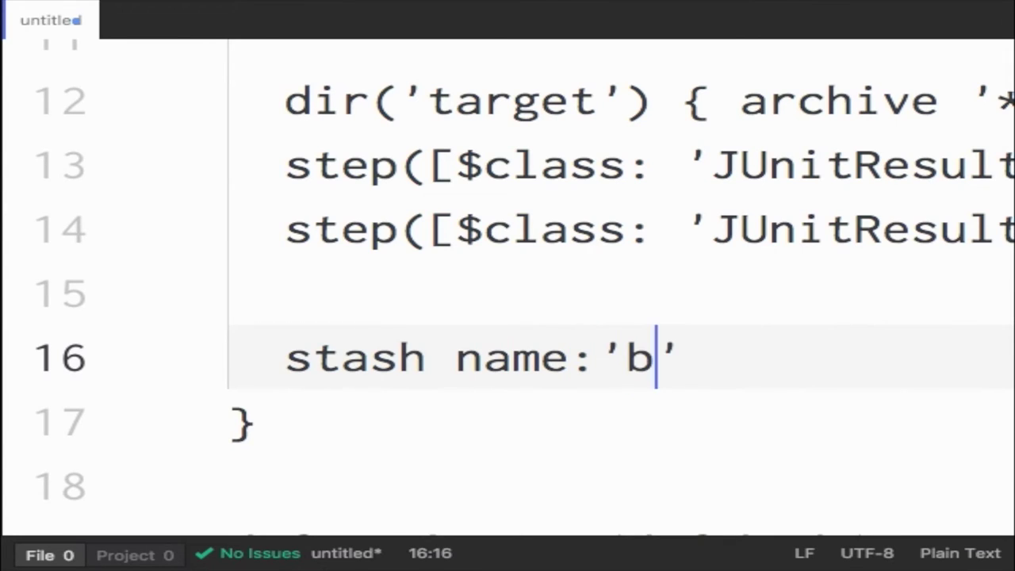
{"action": "type", "text": "inayr"}
{"action": "key", "text": "BackSpace"}
{"action": "key", "text": "BackSpace"}
{"action": "type", "text": "ry"}
{"action": "key", "text": "Right"}
{"action": "type", "text": ", inclues"}
{"action": "key", "text": "BackSpace"}
{"action": "key", "text": "BackSpace"}
{"action": "type", "text": "des: "}
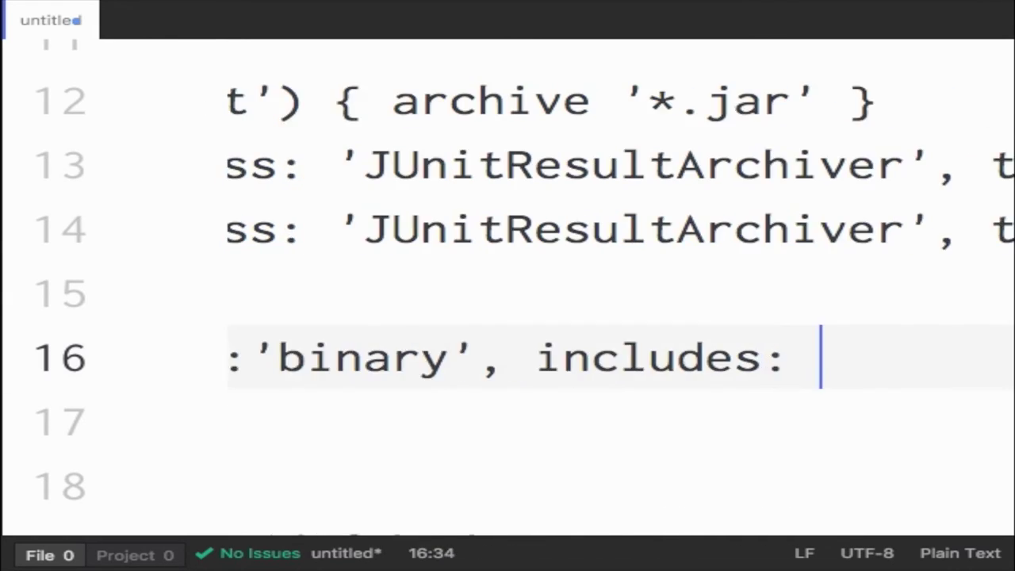
{"action": "type", "text": "'t"}
{"action": "type", "text": "t/*.jar"}
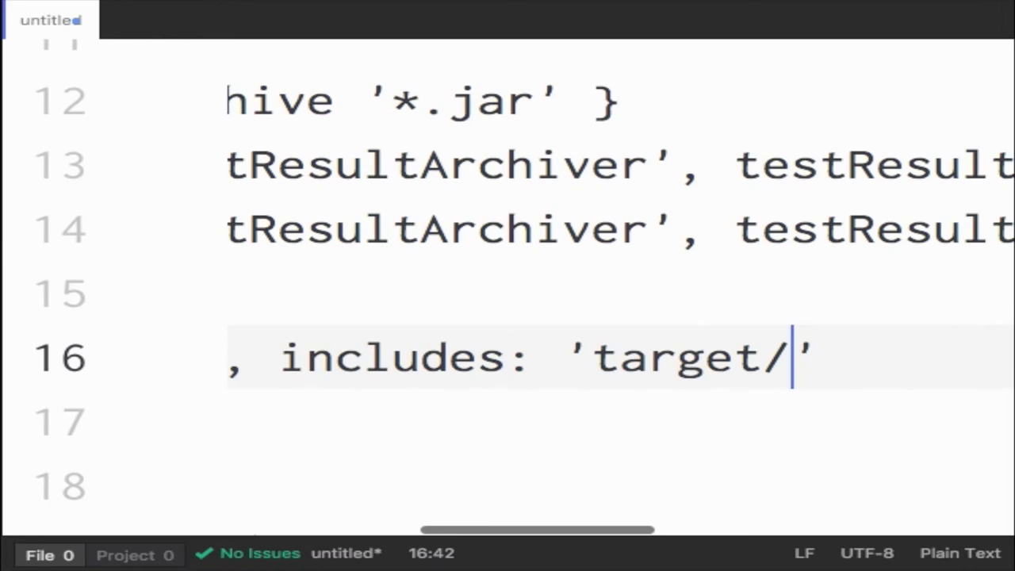
{"action": "key", "text": "Right"}
On line 17, add dir('src/main/docker') { stash name: 'docker', includes: 'Dockerfile' }.
{"action": "key", "text": "Return"}
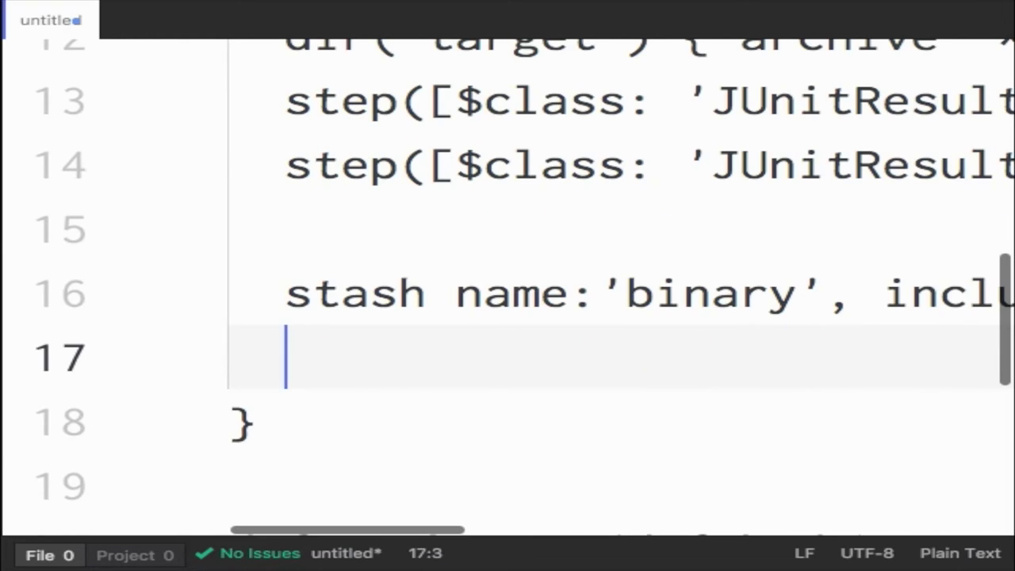
{"action": "type", "text": "dir"}
{"action": "type", "text": "('src/"}
{"action": "type", "text": "ai"}
{"action": "key", "text": "BackSpace"}
{"action": "key", "text": "BackSpace"}
{"action": "type", "text": "mia"}
{"action": "key", "text": "BackSpace"}
{"action": "type", "text": "ain/docker') {"}
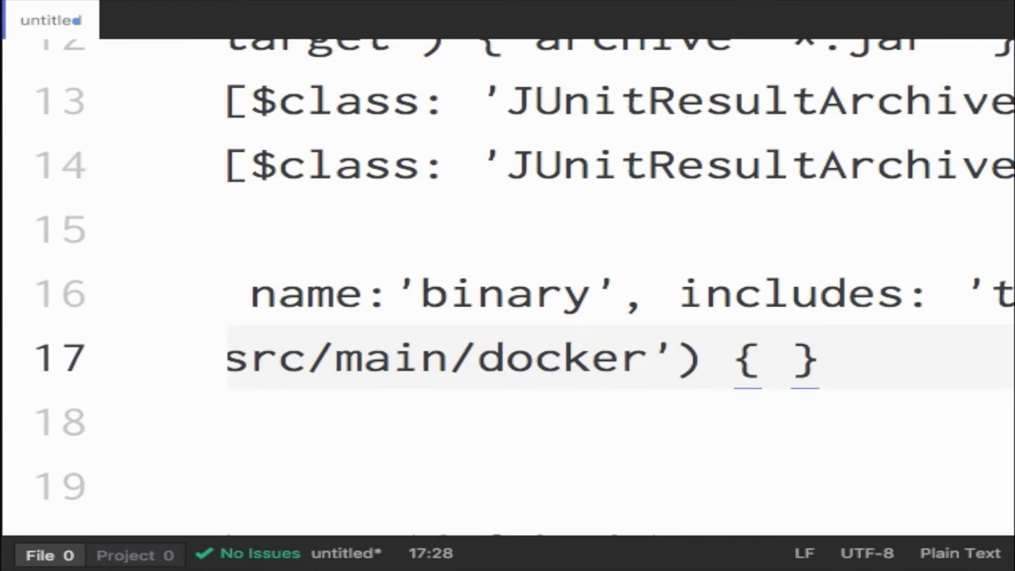
{"action": "type", "text": " stage"}
{"action": "key", "text": "BackSpace"}
{"action": "key", "text": "BackSpace"}
{"action": "type", "text": "sh"}
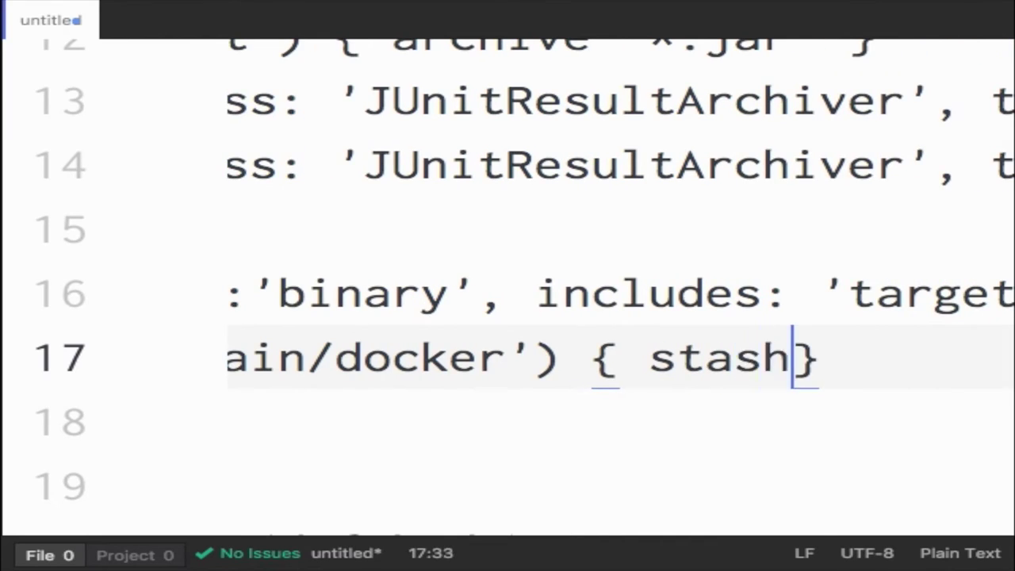
{"action": "type", "text": " name:"}
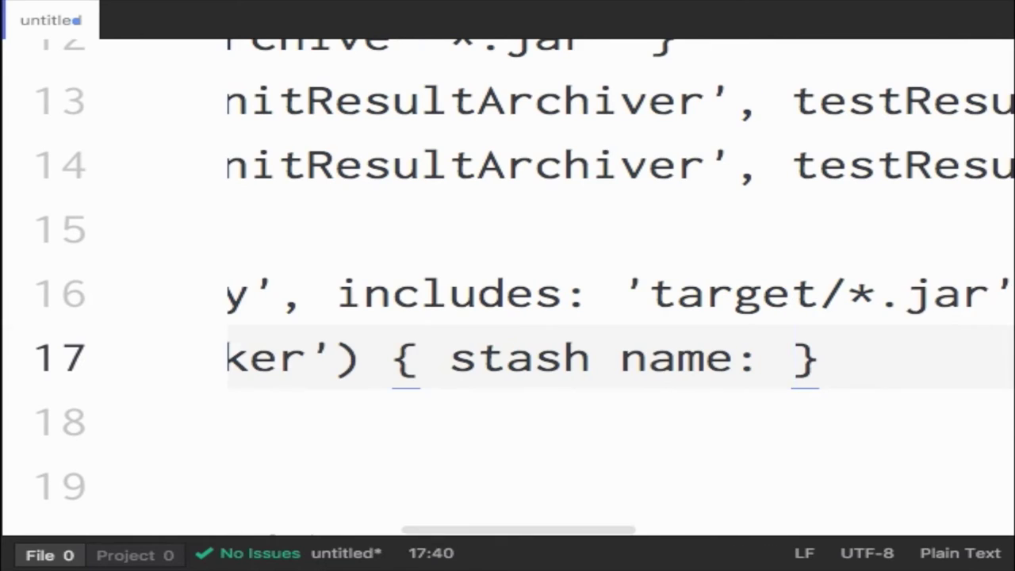
{"action": "type", "text": " 'docker', "}
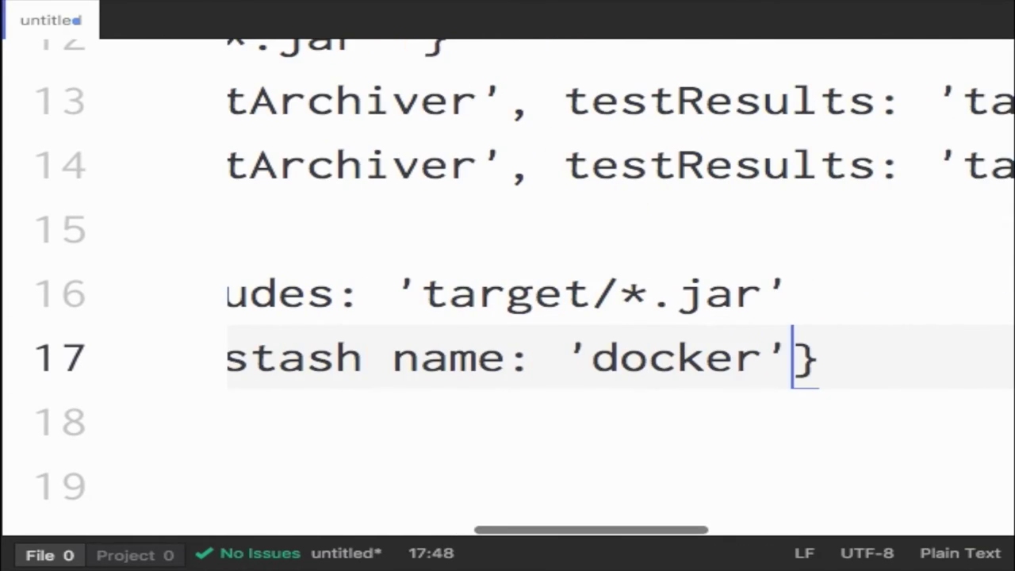
{"action": "type", "text": "includes: '"}
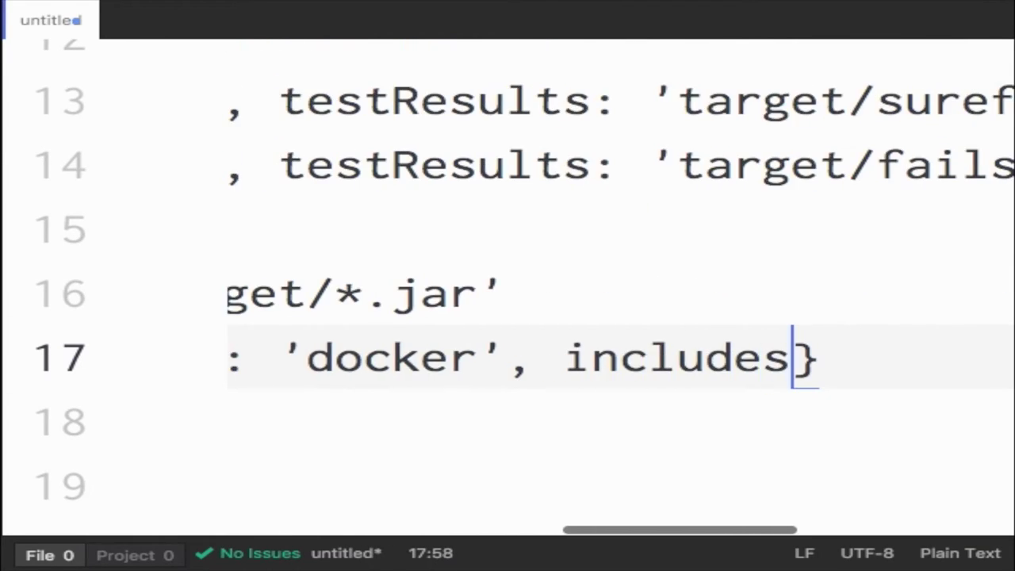
{"action": "type", "text": "Dockerf"}
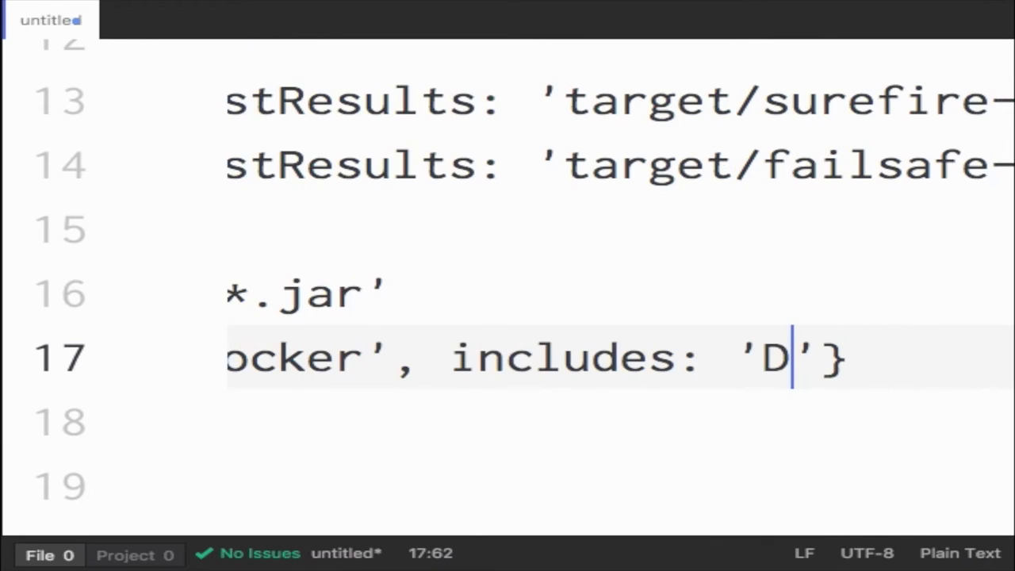
{"action": "type", "text": "ile'"}
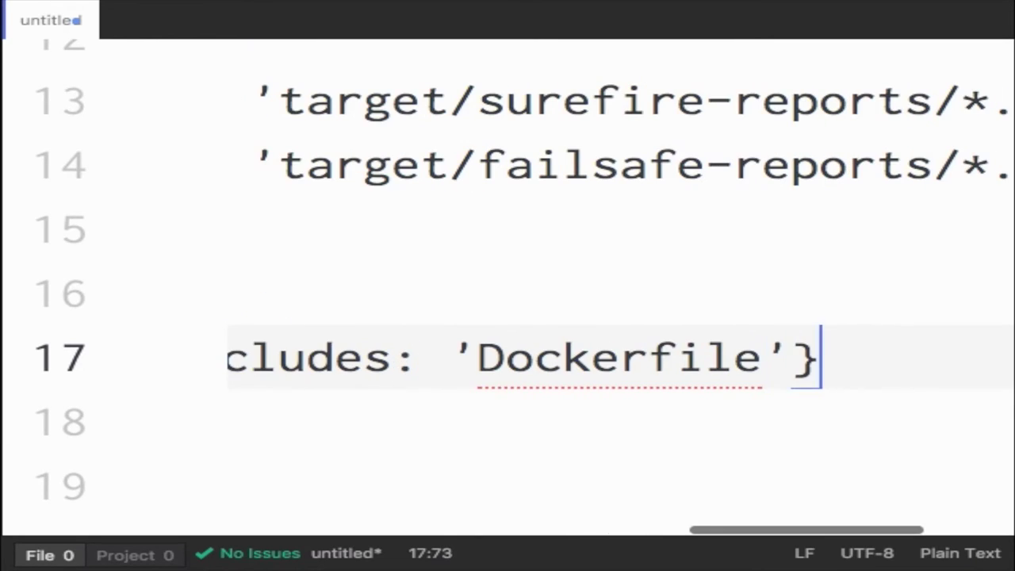
{"action": "scroll", "coordinate": [102, 423], "scroll_direction": "left", "scroll_amount": 10}
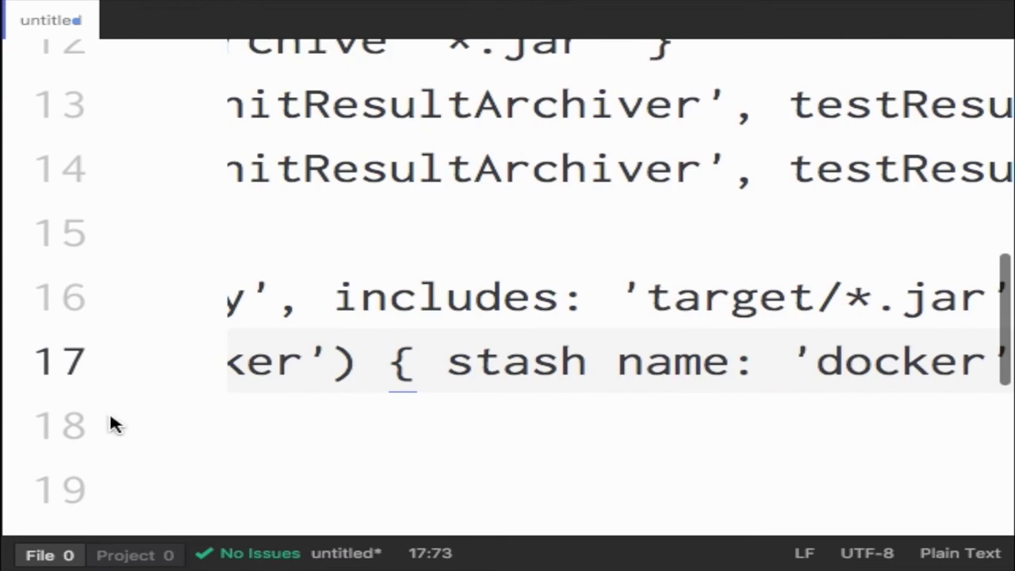
{"action": "scroll", "coordinate": [480, 370], "scroll_direction": "down", "scroll_amount": 3}
{"action": "scroll", "coordinate": [480, 369], "scroll_direction": "left", "scroll_amount": 5}
{"action": "scroll", "coordinate": [480, 369], "scroll_direction": "left", "scroll_amount": 5}
Open a new node('docker') { block below the end of the build block.
{"action": "left_click", "coordinate": [569, 218]}
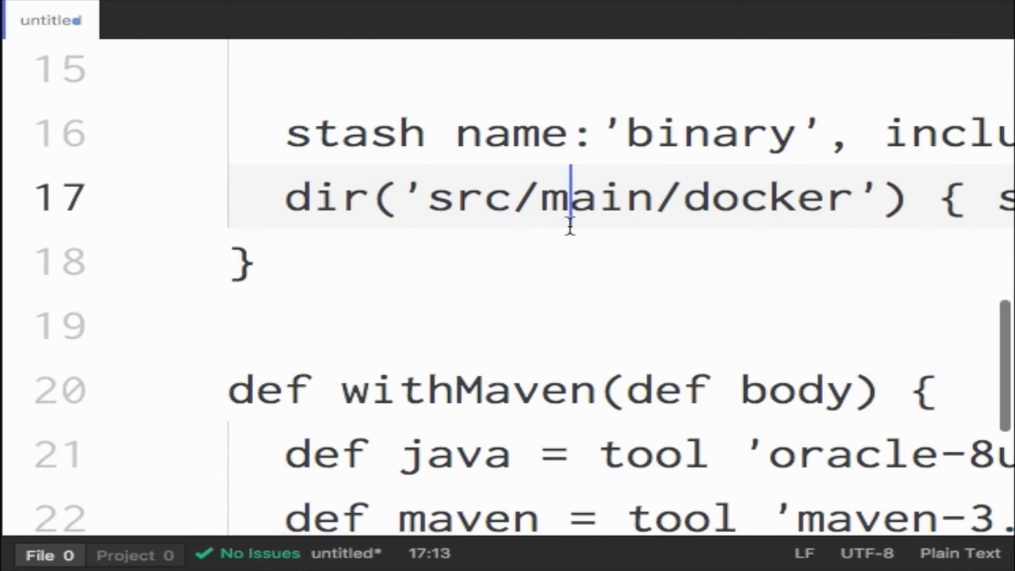
{"action": "left_click", "coordinate": [568, 242]}
{"action": "key", "text": "Return"}
{"action": "key", "text": "Return"}
{"action": "type", "text": "node"}
{"action": "key", "text": "BackSpace"}
{"action": "type", "text": "('docker"}
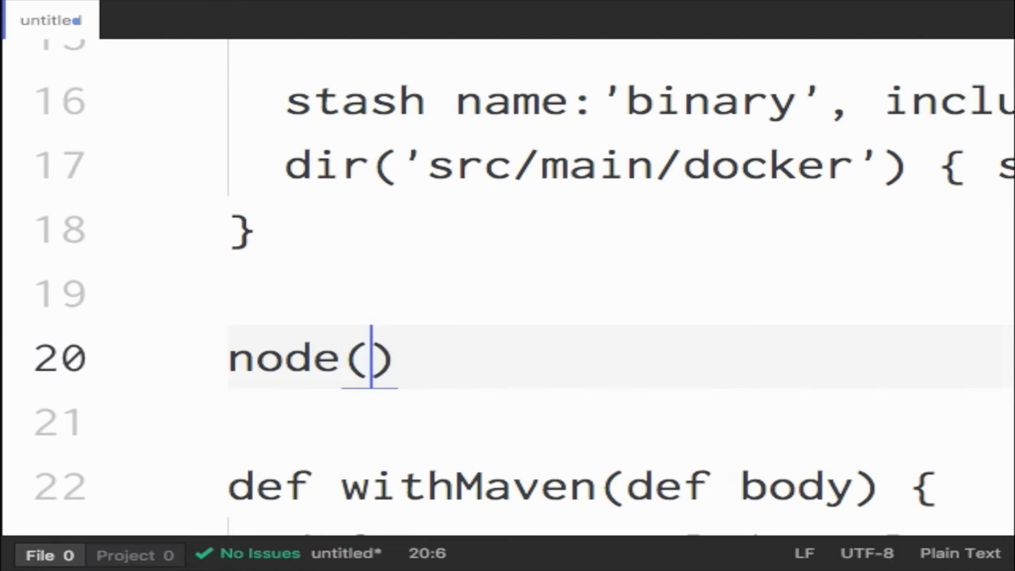
{"action": "type", "text": "') {"}
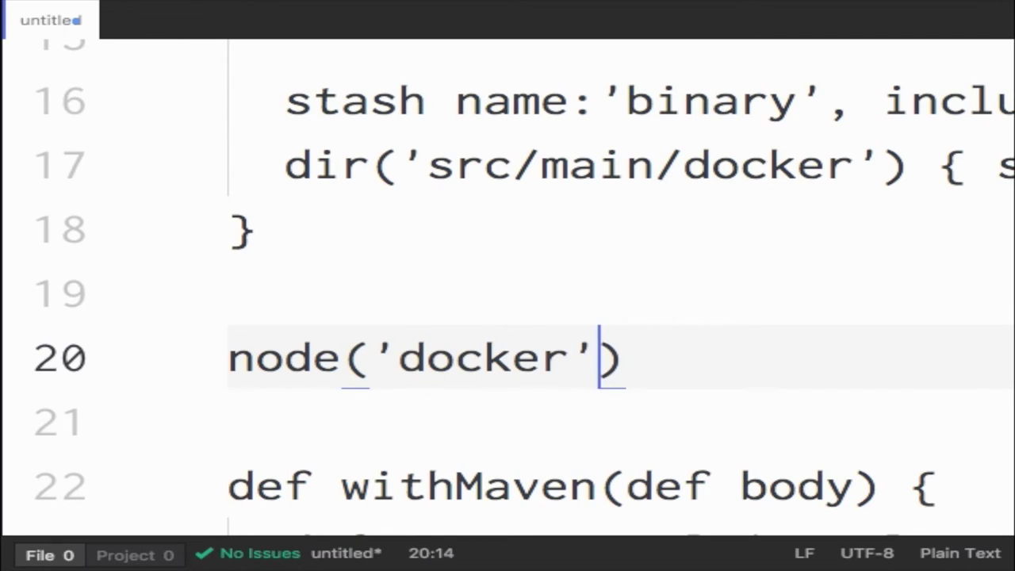
{"action": "key", "text": "Return"}
{"action": "key", "text": "Tab"}
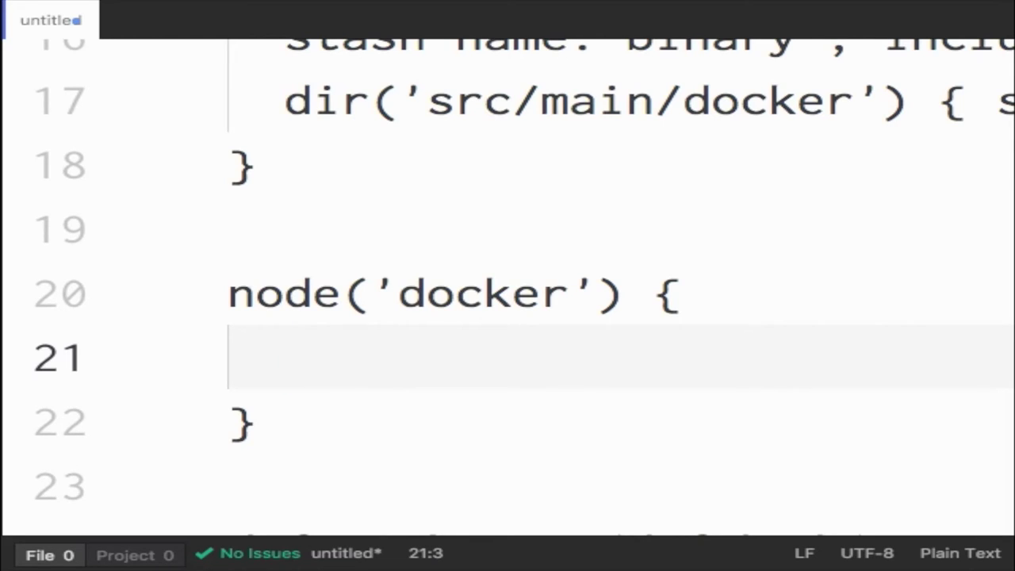
Inside the node block, add unstash 'docker' and unstash 'binary' lines.
{"action": "type", "text": "unstahs"}
{"action": "key", "text": "BackSpace"}
{"action": "key", "text": "BackSpace"}
{"action": "type", "text": "sh "}
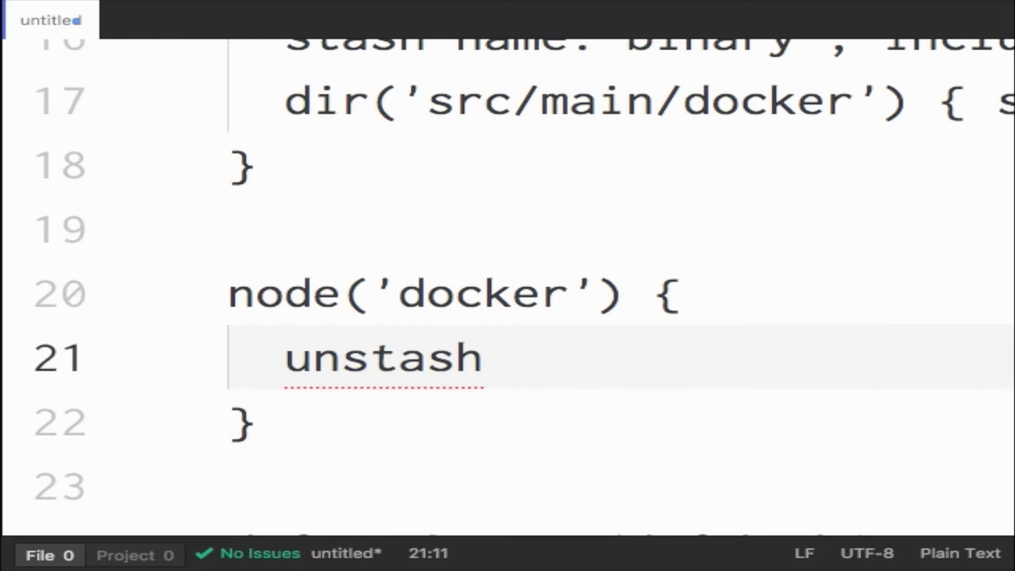
{"action": "type", "text": "'docker'"}
{"action": "key", "text": "Return"}
{"action": "type", "text": "unstash 'bin"}
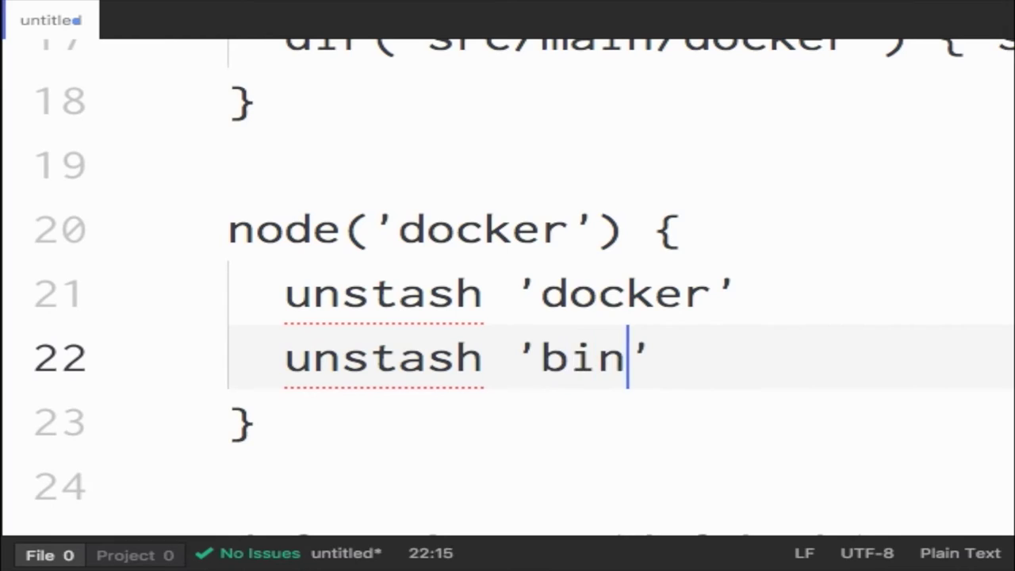
{"action": "type", "text": "ary'"}
{"action": "key", "text": "Return"}
{"action": "key", "text": "Return"}
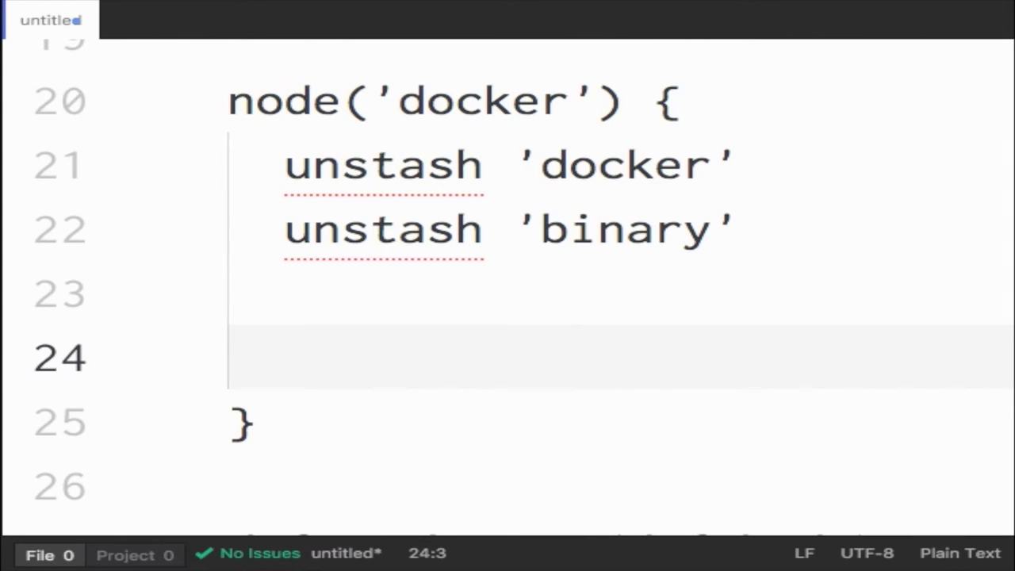
Add a stage 'Build Docker img' line in the docker node block.
{"action": "type", "text": "stage ;"}
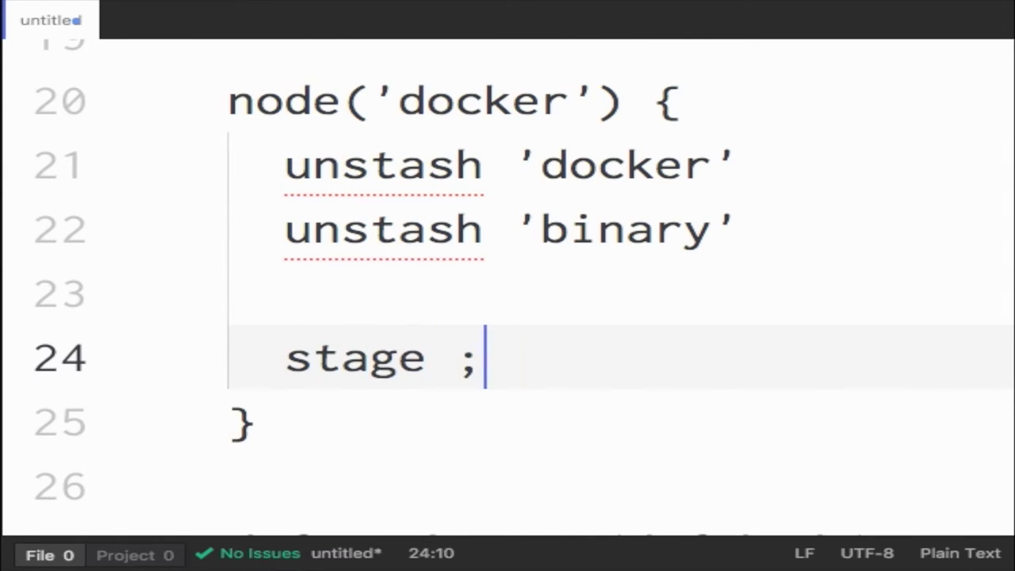
{"action": "key", "text": "BackSpace"}
{"action": "type", "text": "'Docker "}
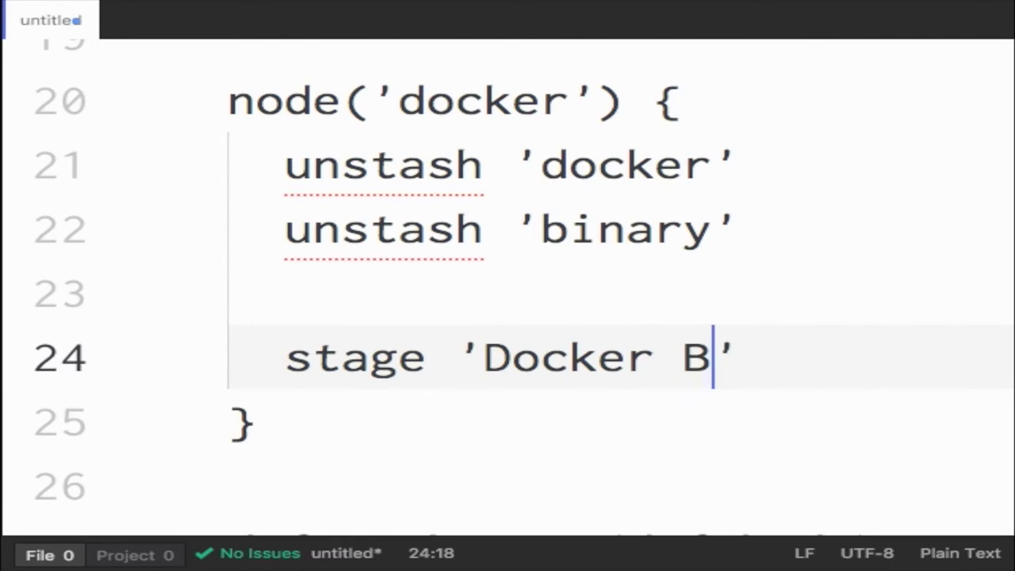
{"action": "type", "text": "Build"}
{"action": "key", "text": "BackSpace"}
{"action": "key", "text": "BackSpace"}
{"action": "key", "text": "BackSpace"}
{"action": "key", "text": "BackSpace"}
{"action": "key", "text": "BackSpace"}
{"action": "key", "text": "BackSpace"}
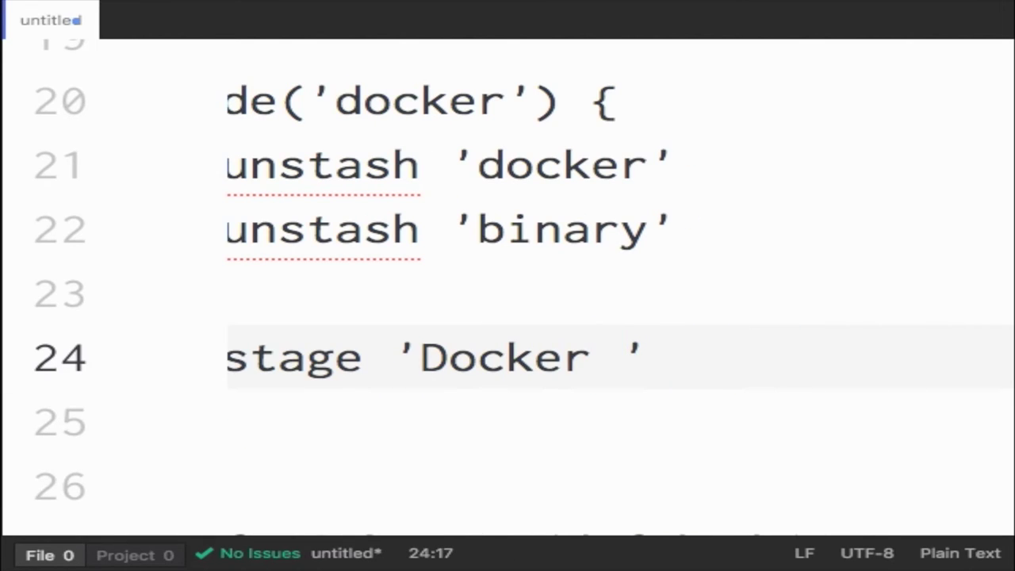
{"action": "left_click", "coordinate": [421, 357]}
{"action": "type", "text": "Build"}
{"action": "key", "text": "End"}
{"action": "key", "text": "Home"}
{"action": "key", "text": "Home"}
{"action": "key", "text": "End"}
{"action": "key", "text": "Left"}
{"action": "type", "text": "img"}
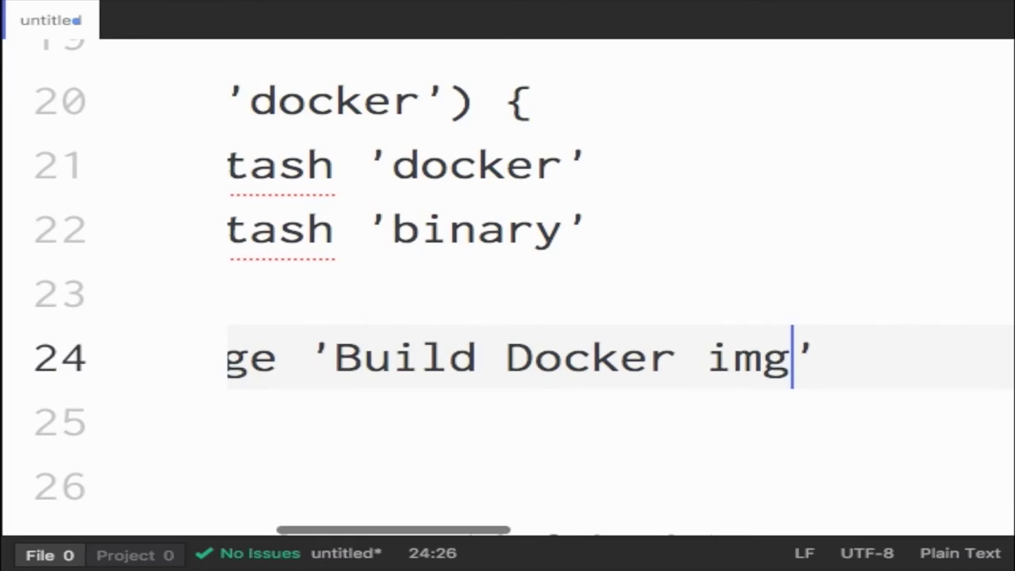
Add image = docker.build(...) for the simple-app image tagged with ${shortCommit}.
{"action": "key", "text": "End"}
{"action": "key", "text": "Return"}
{"action": "type", "text": "image = docker.build('"}
{"action": "key", "text": "BackSpace"}
{"action": "type", "text": "\"ap"}
{"action": "key", "text": "BackSpace"}
{"action": "type", "text": "lecharp/simple-app"}
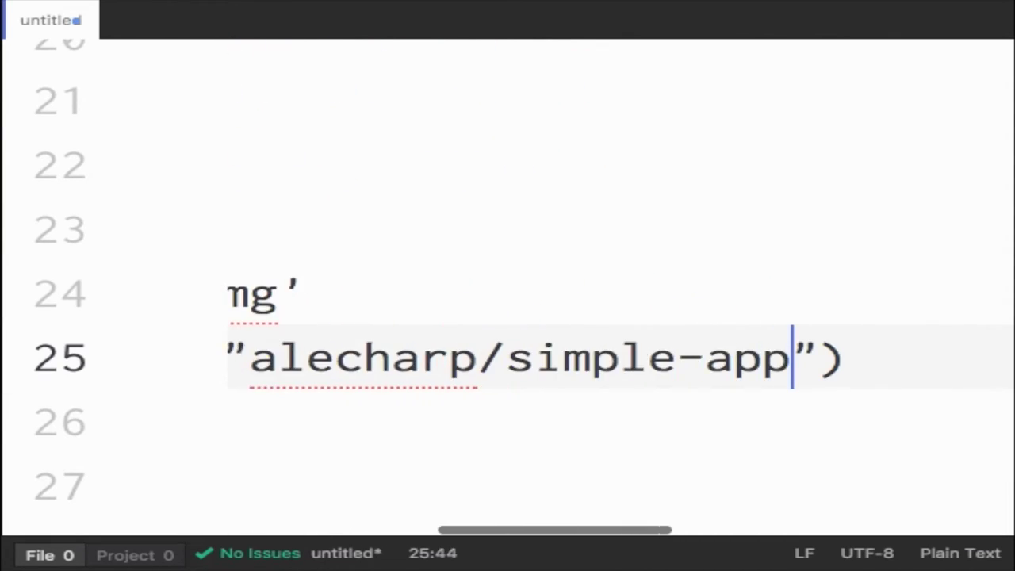
{"action": "type", "text": ":"}
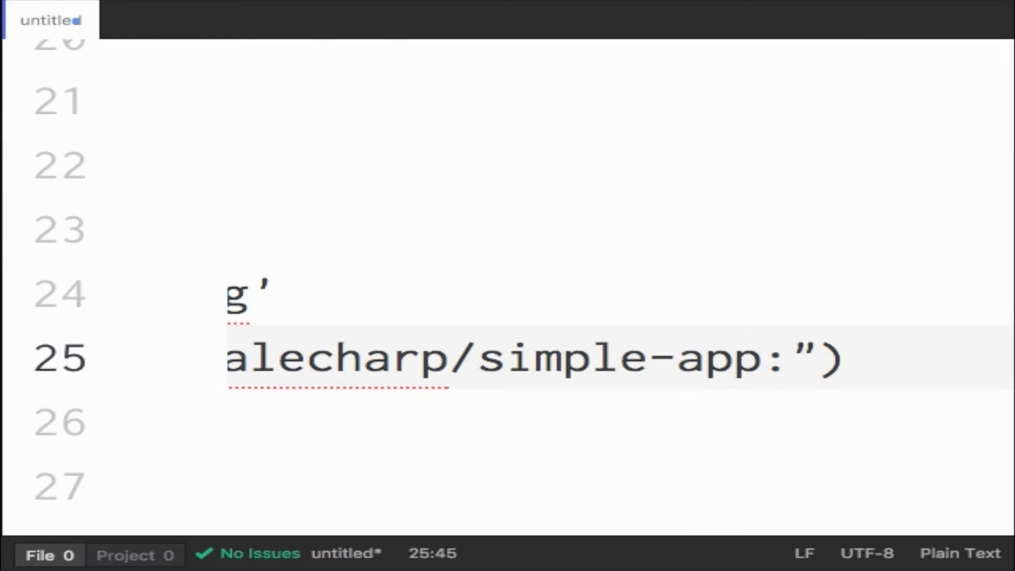
{"action": "type", "text": "${sho"}
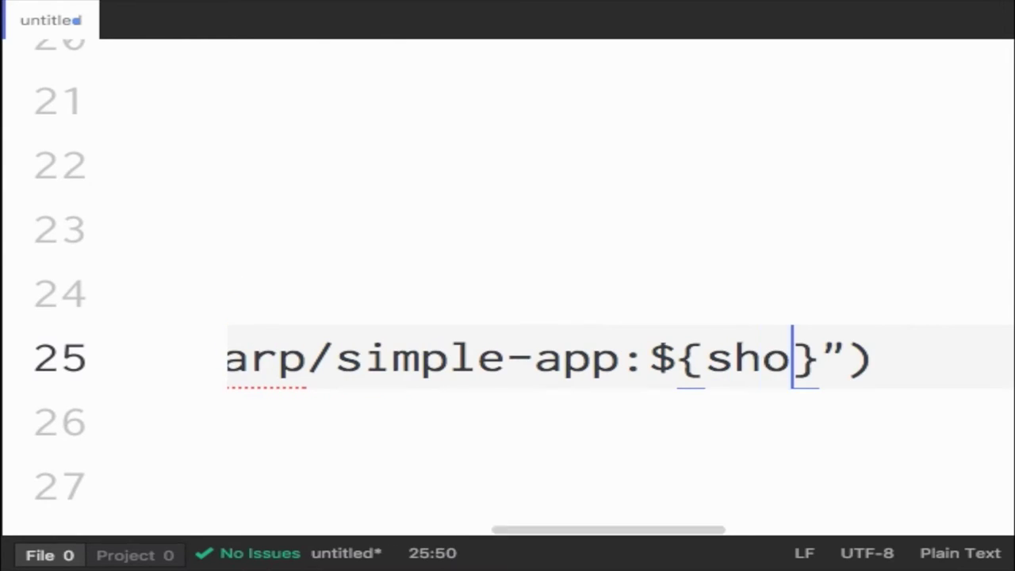
{"action": "type", "text": "rt"}
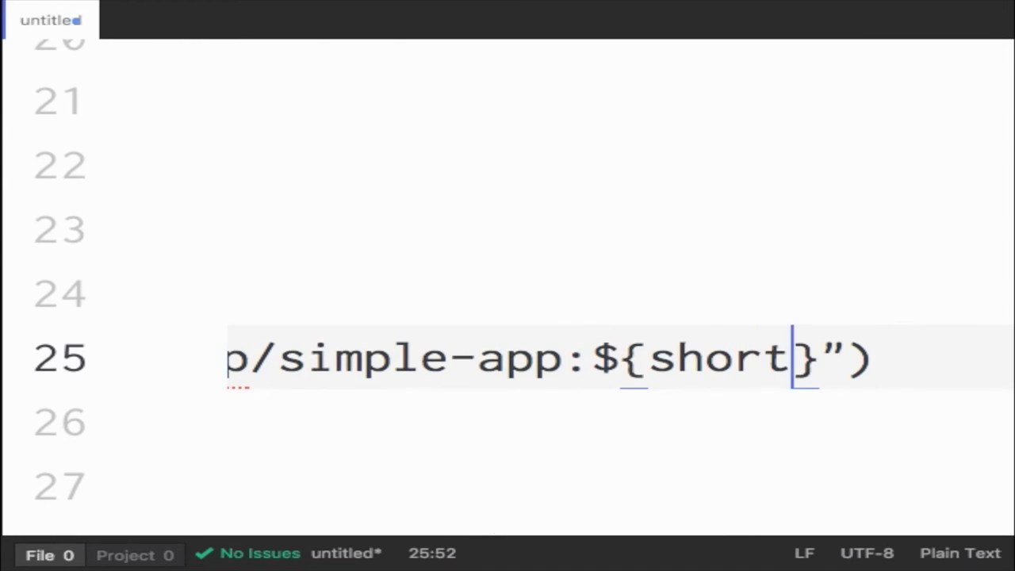
{"action": "type", "text": "Commit"}
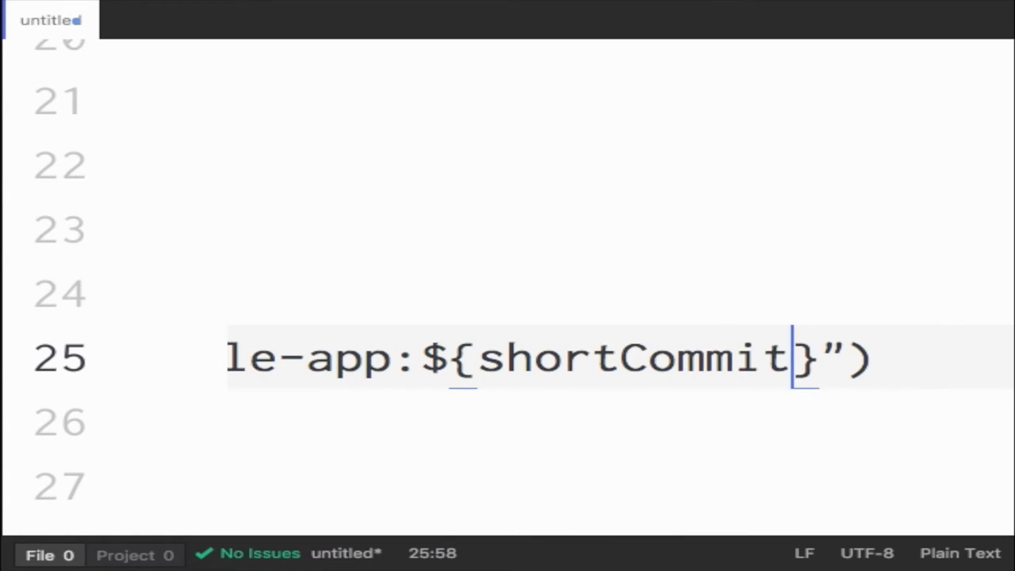
{"action": "key", "text": "Right"}
{"action": "key", "text": "Right"}
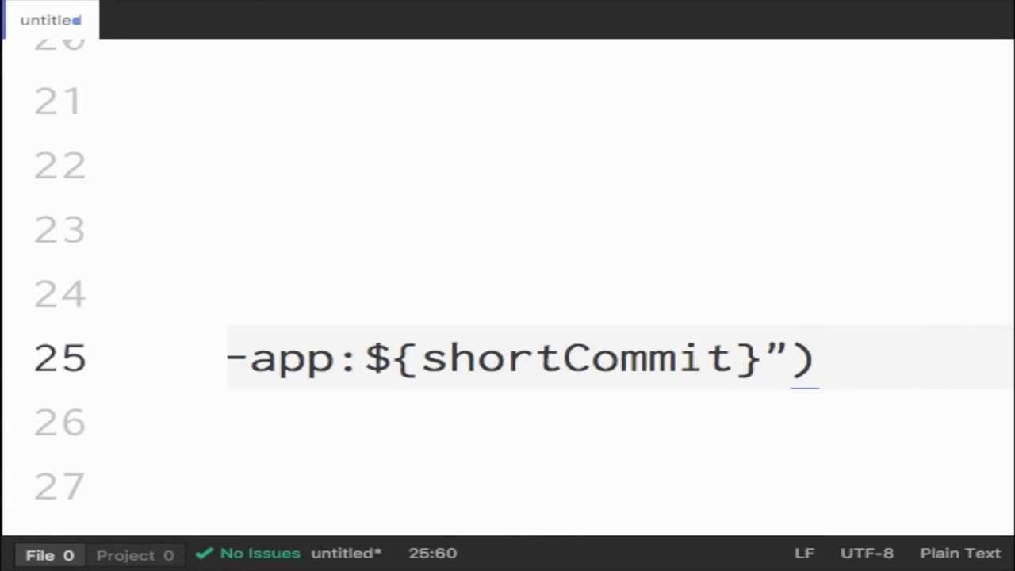
{"action": "key", "text": "Right"}
{"action": "key", "text": "Return"}
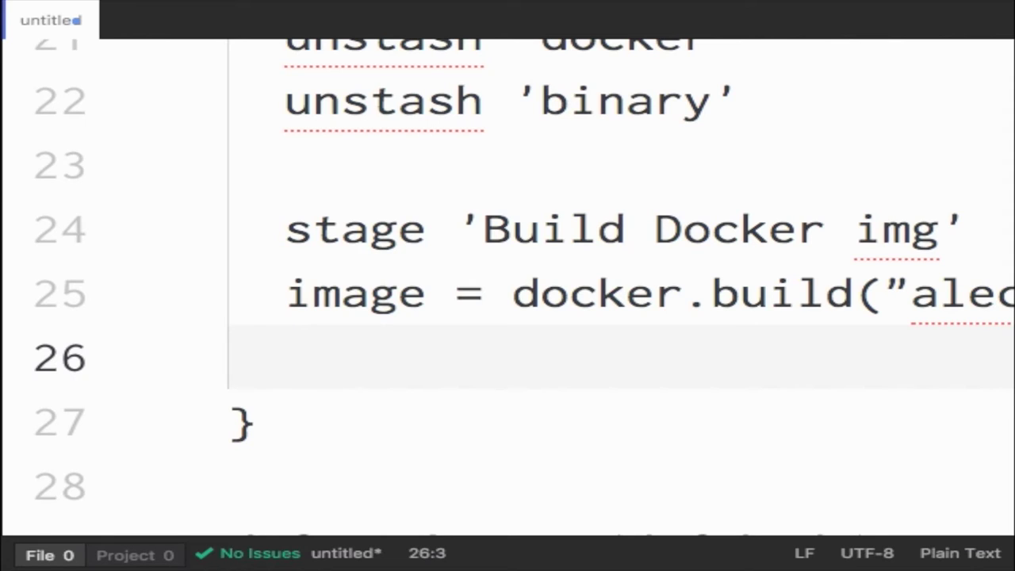
Start the image with container = image.run('-P').
{"action": "type", "text": "coa"}
{"action": "key", "text": "BackSpace"}
{"action": "type", "text": "nain"}
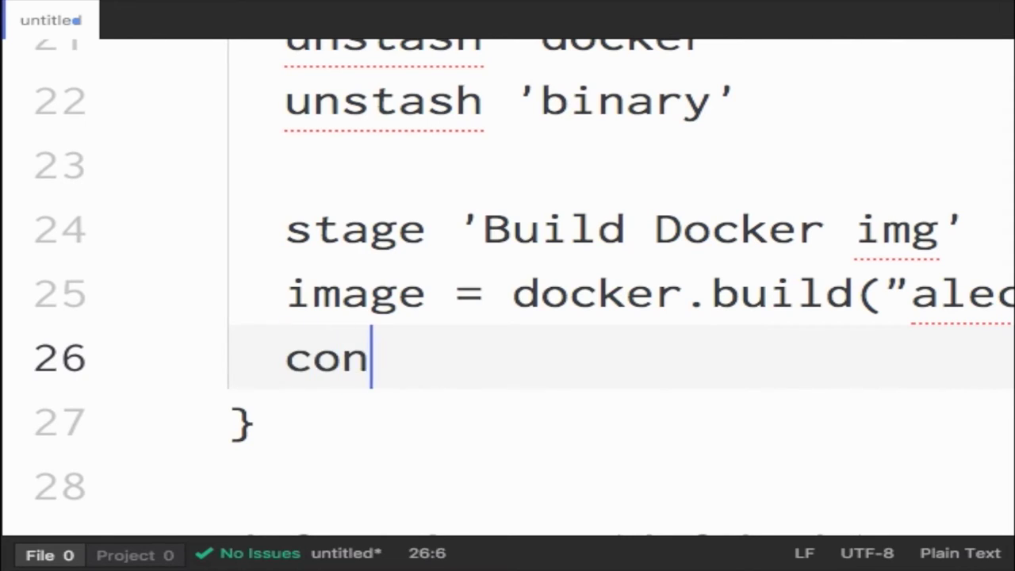
{"action": "key", "text": "BackSpace"}
{"action": "key", "text": "BackSpace"}
{"action": "key", "text": "BackSpace"}
{"action": "type", "text": "tainer="}
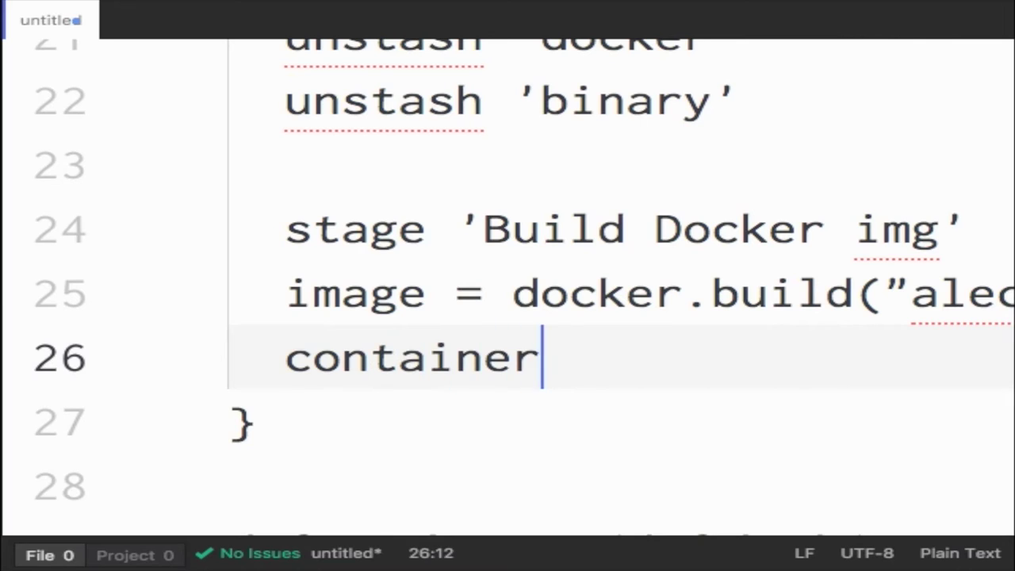
{"action": "key", "text": "BackSpace"}
{"action": "key", "text": "BackSpace"}
{"action": "type", "text": "= "}
{"action": "type", "text": "iamge"}
{"action": "key", "text": "BackSpace"}
{"action": "key", "text": "BackSpace"}
{"action": "key", "text": "BackSpace"}
{"action": "key", "text": "BackSpace"}
{"action": "type", "text": "mage.ru"}
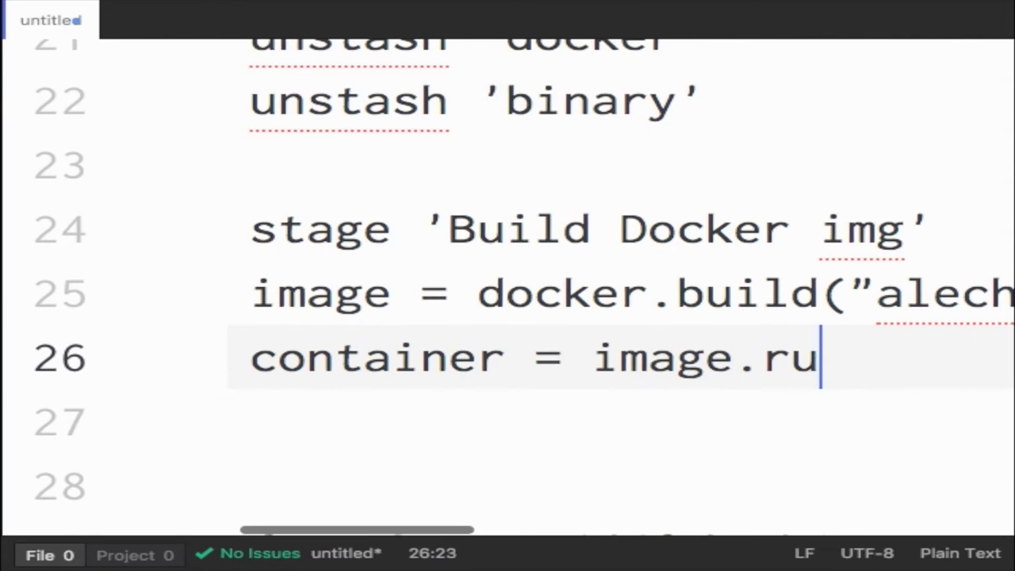
{"action": "type", "text": "n('-P"}
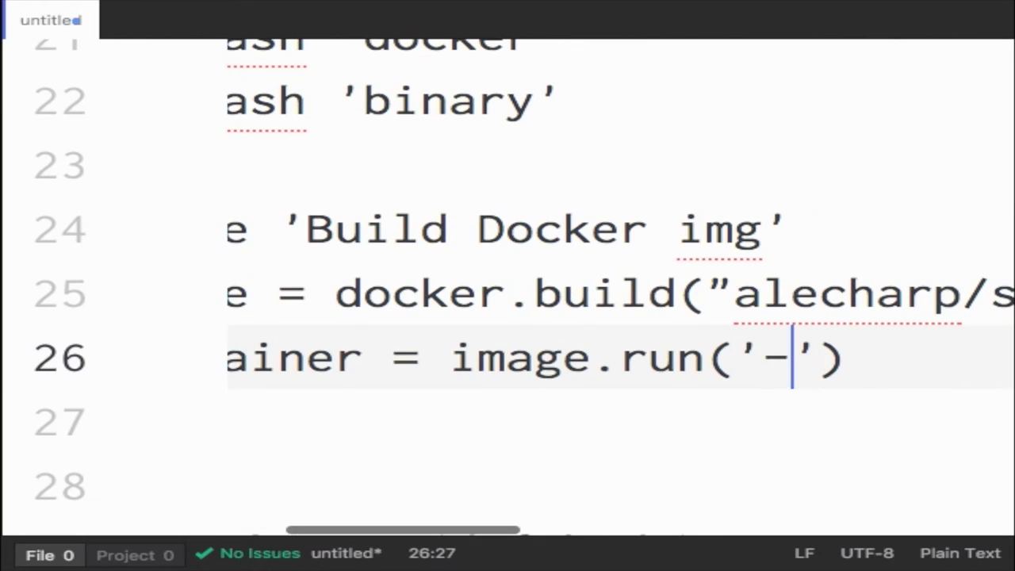
{"action": "type", "text": "')"}
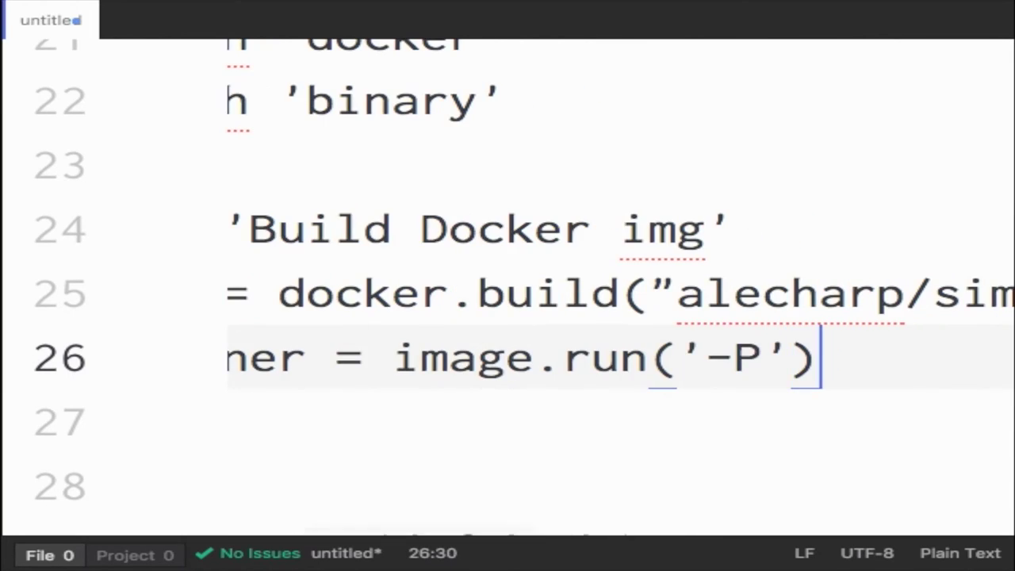
{"action": "key", "text": "Return"}
{"action": "key", "text": "Return"}
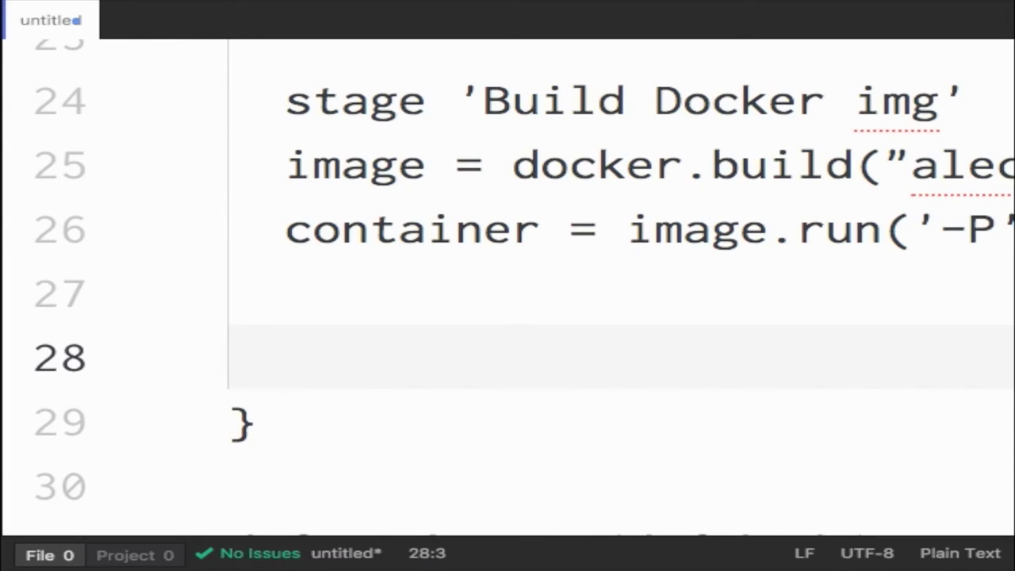
Add sh "docker port ${container.id} 8080 > IP" to save the port mapping.
{"action": "type", "text": "sh '"}
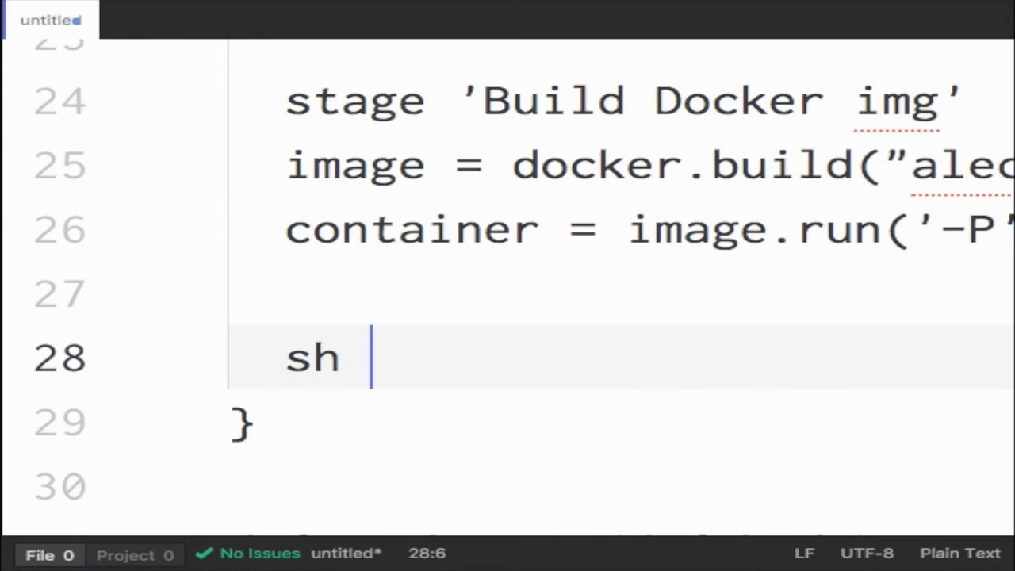
{"action": "key", "text": "BackSpace"}
{"action": "type", "text": "\"docker git"}
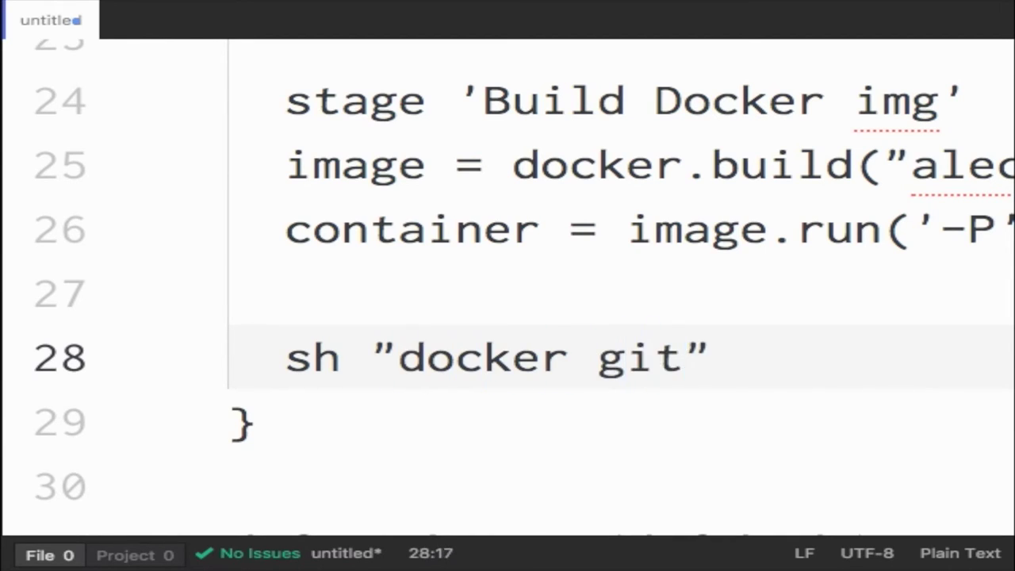
{"action": "key", "text": "BackSpace"}
{"action": "key", "text": "BackSpace"}
{"action": "key", "text": "BackSpace"}
{"action": "type", "text": "port "}
{"action": "type", "text": "${container.i"}
{"action": "type", "text": "d} "}
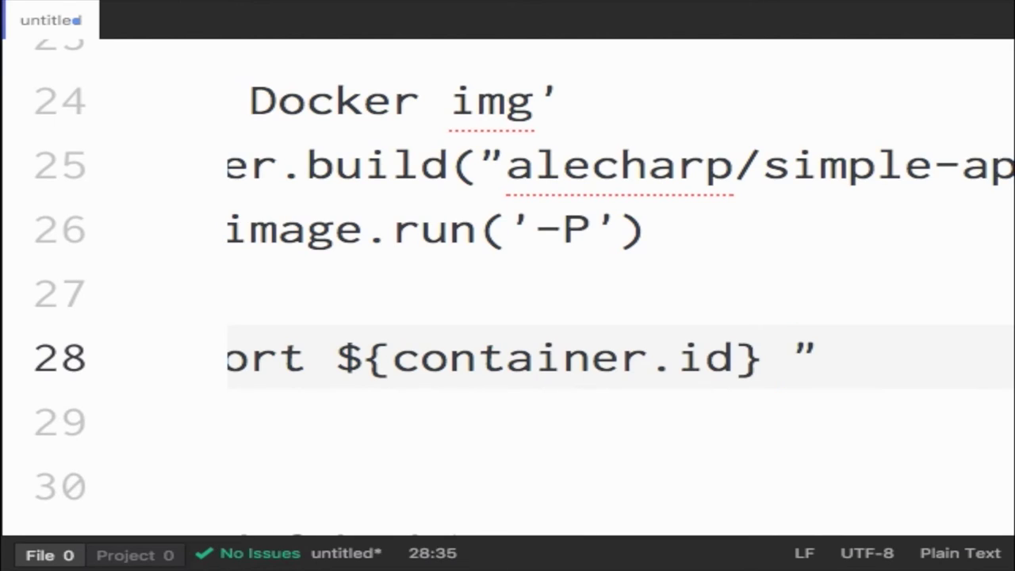
{"action": "type", "text": "8080\""}
{"action": "type", "text": "> IP"}
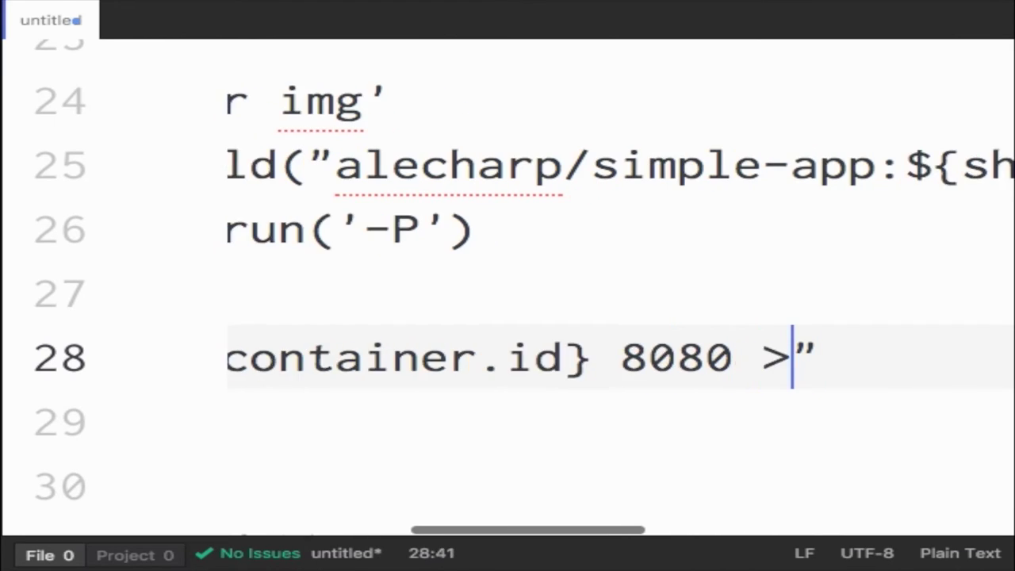
{"action": "key", "text": "End"}
{"action": "key", "text": "Return"}
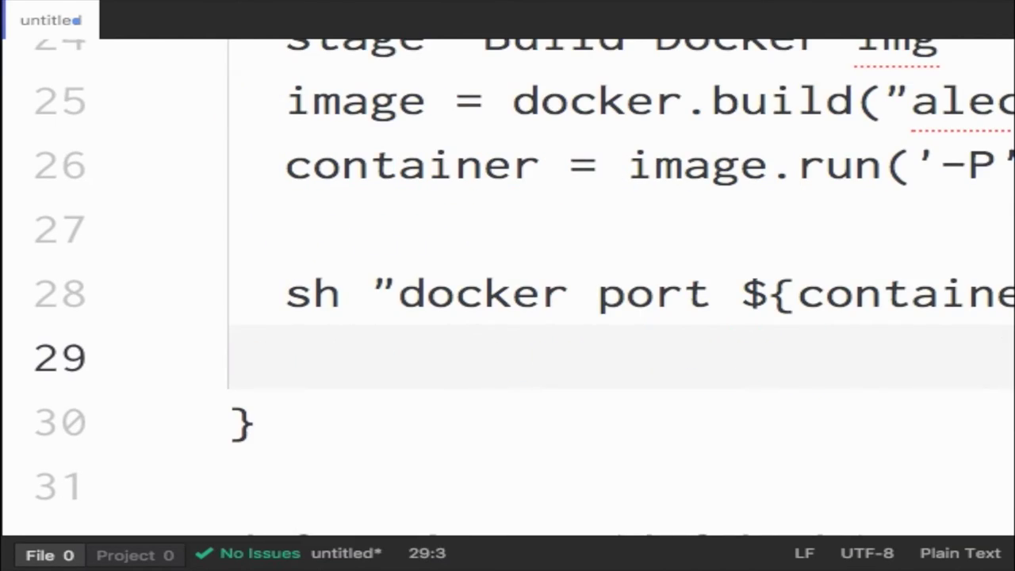
Read the file with ip = readFile('IP').trim(), then delete it with sh 'rm IP'.
{"action": "type", "text": "ip = "}
{"action": "type", "text": "read"}
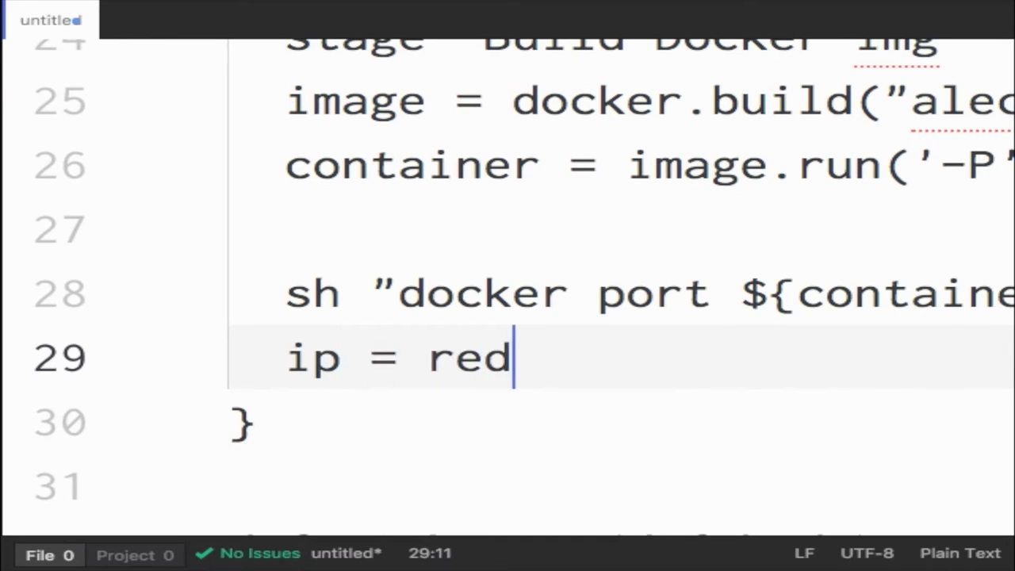
{"action": "key", "text": "BackSpace"}
{"action": "type", "text": "ad('"}
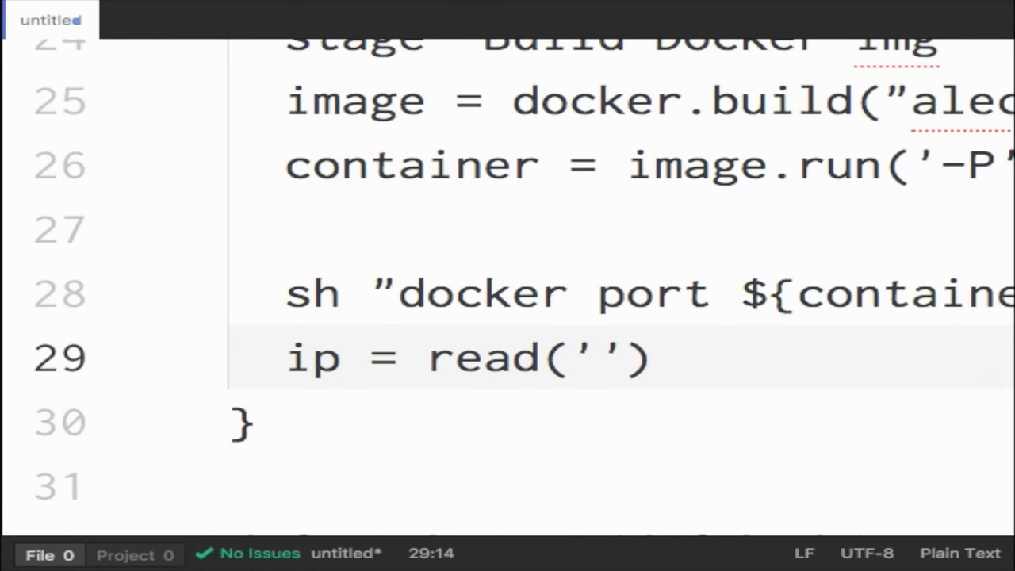
{"action": "type", "text": "IP'"}
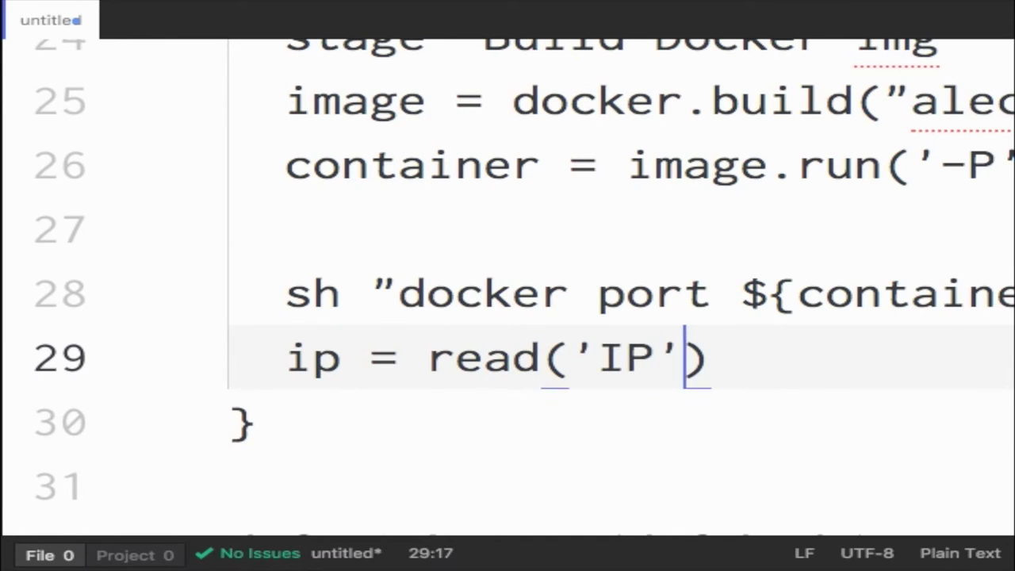
{"action": "type", "text": ")"}
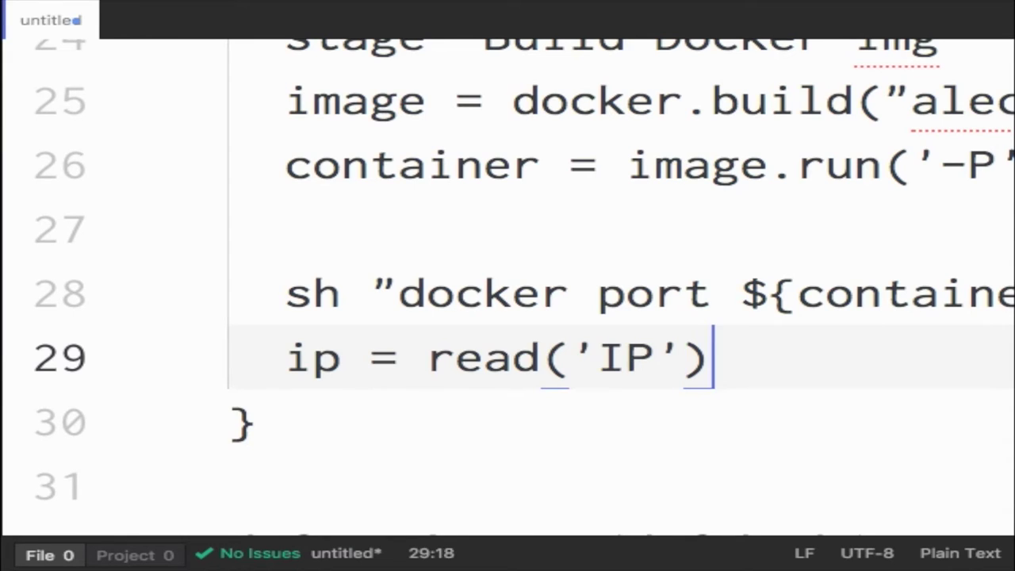
{"action": "type", "text": ".tirm("}
{"action": "key", "text": "BackSpace"}
{"action": "key", "text": "BackSpace"}
{"action": "key", "text": "BackSpace"}
{"action": "key", "text": "BackSpace"}
{"action": "type", "text": "ri"}
{"action": "key", "text": "BackSpace"}
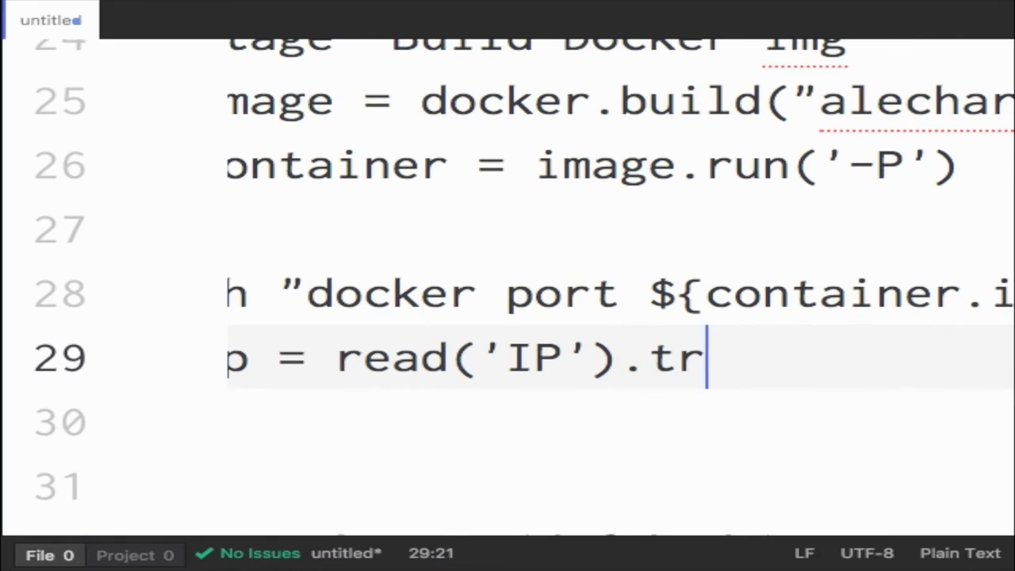
{"action": "type", "text": "im()"}
{"action": "key", "text": "Return"}
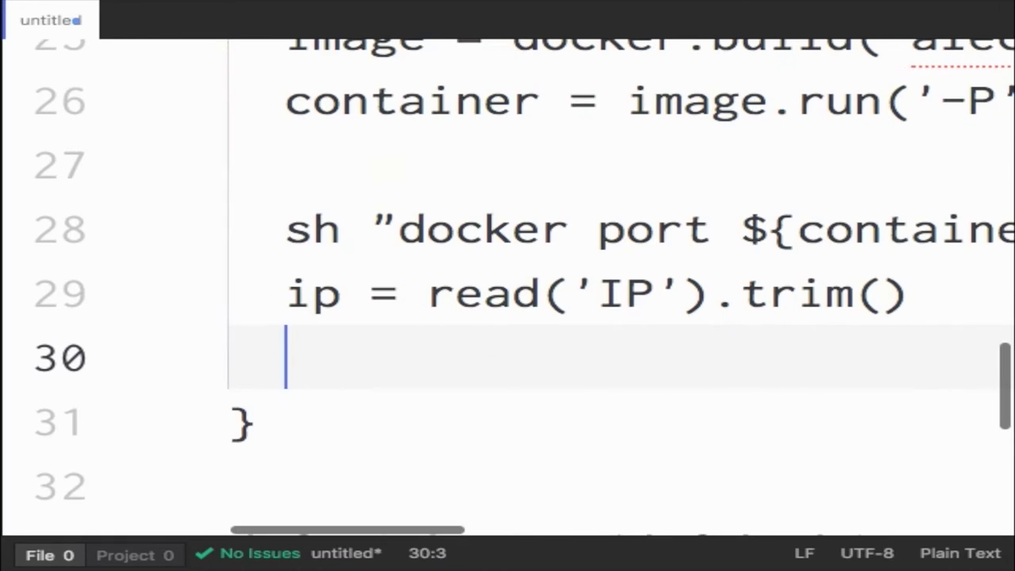
{"action": "type", "text": "sh 'rm "}
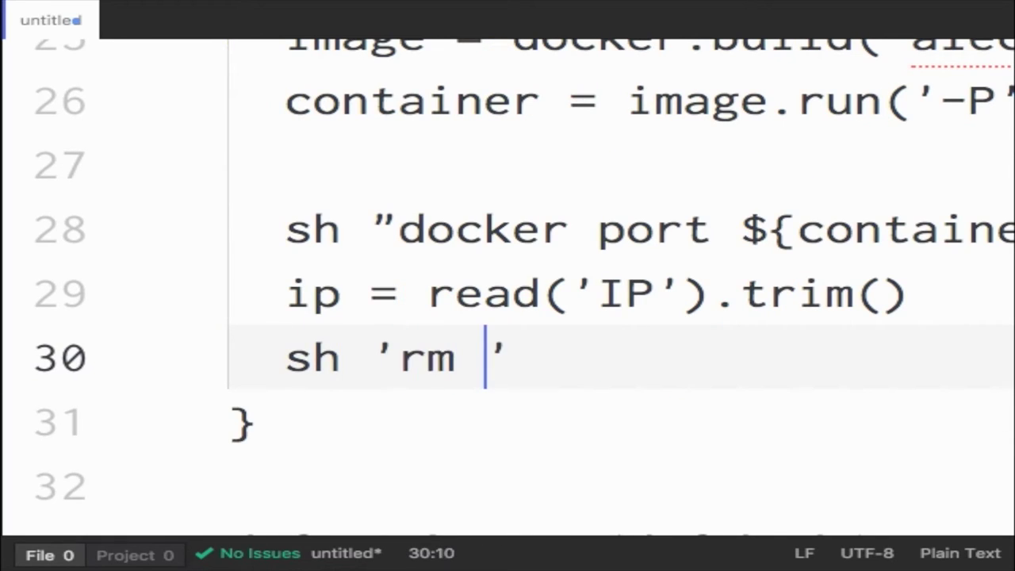
{"action": "type", "text": "IP"}
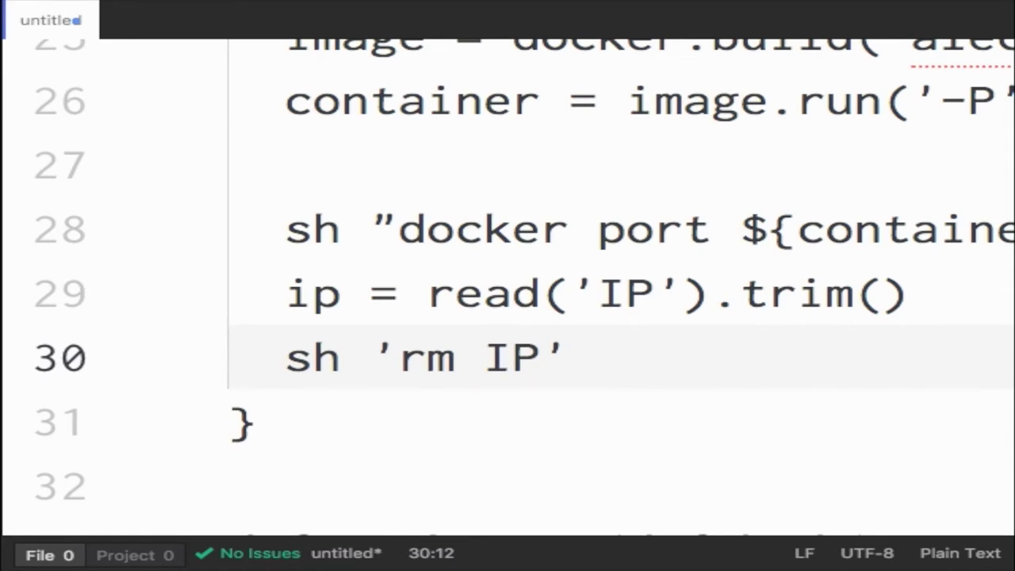
{"action": "left_click", "coordinate": [542, 294]}
{"action": "type", "text": "File"}
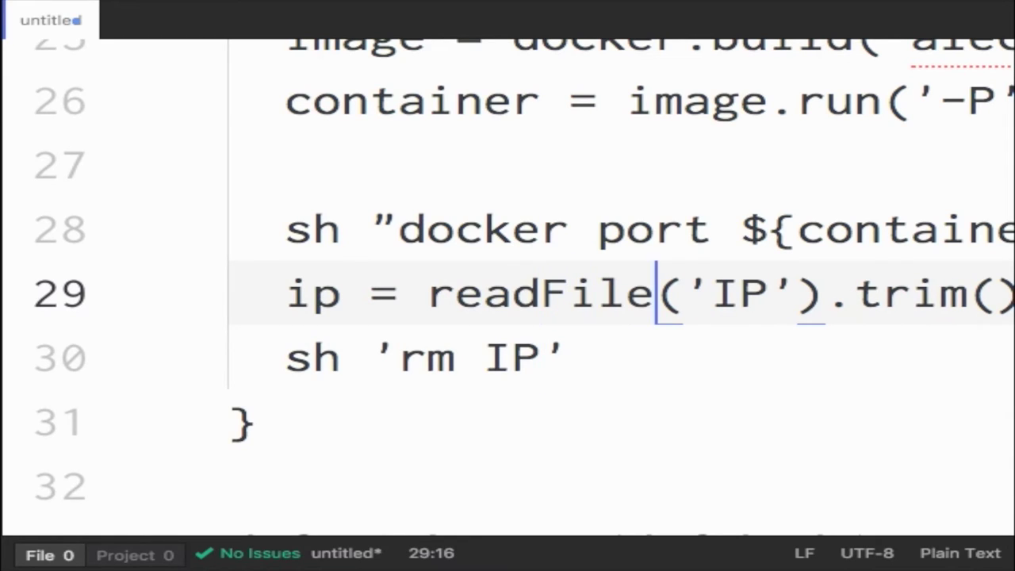
{"action": "left_click", "coordinate": [744, 358]}
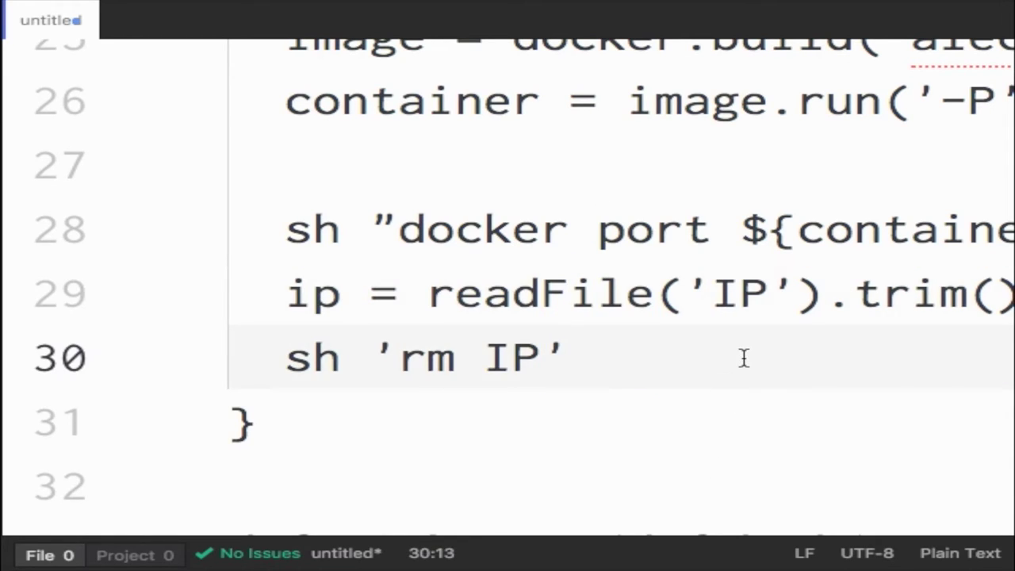
{"action": "key", "text": "Down"}
{"action": "key", "text": "Down"}
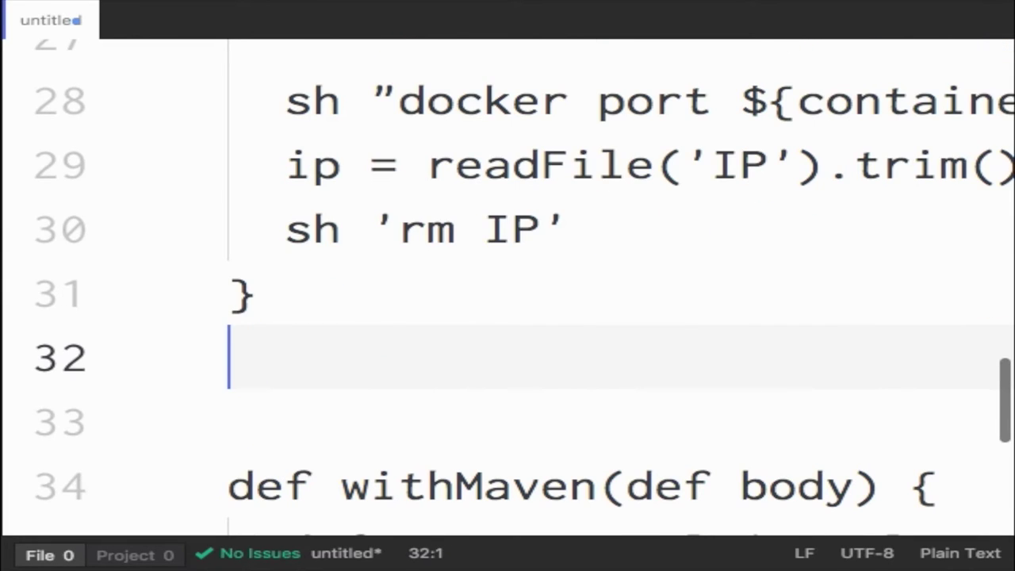
{"action": "key", "text": "Return"}
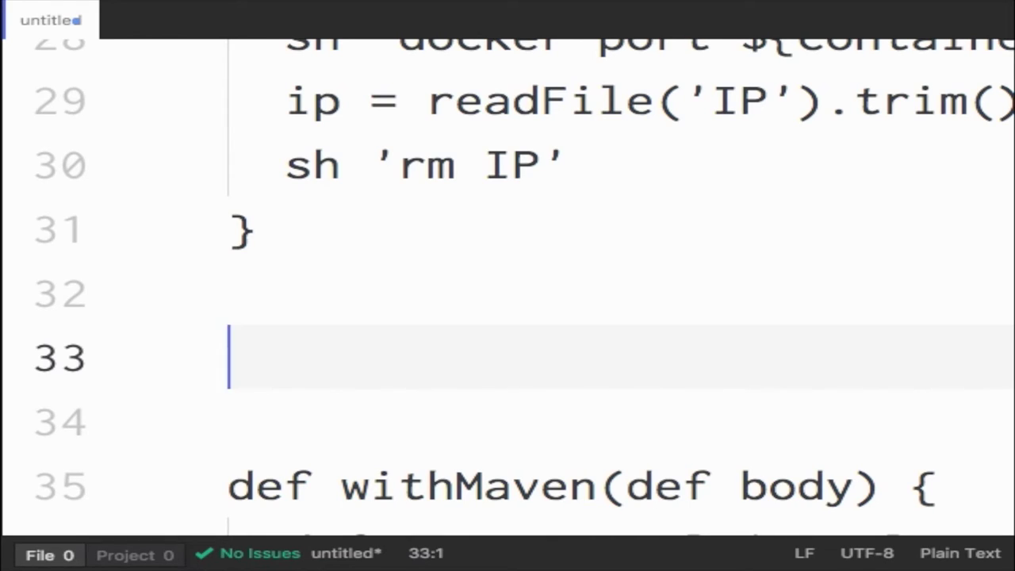
Add a stage 'Validate Docker img' line.
{"action": "type", "text": "stage ;"}
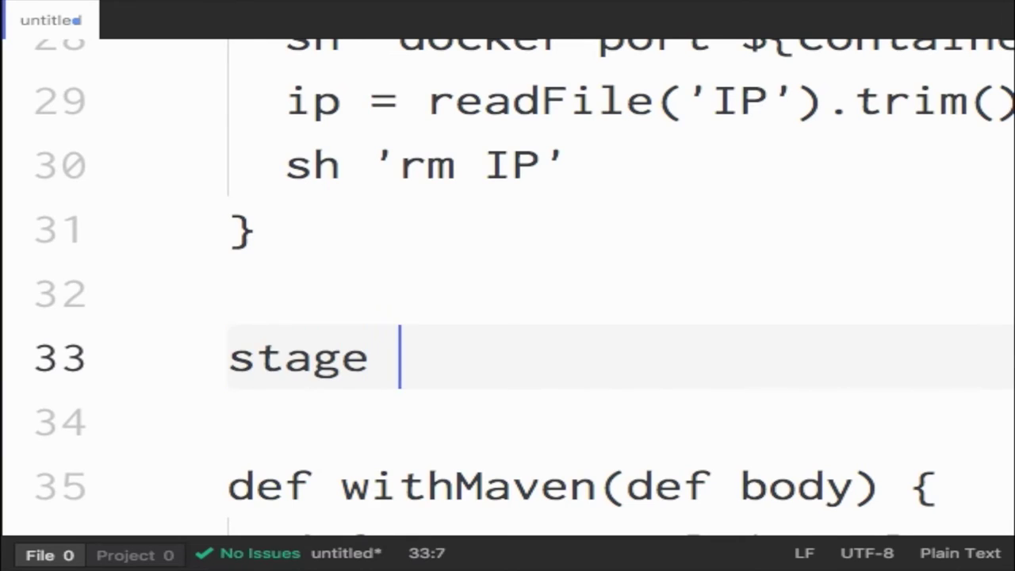
{"action": "key", "text": "BackSpace"}
{"action": "key", "text": "BackSpace"}
{"action": "type", "text": "'"}
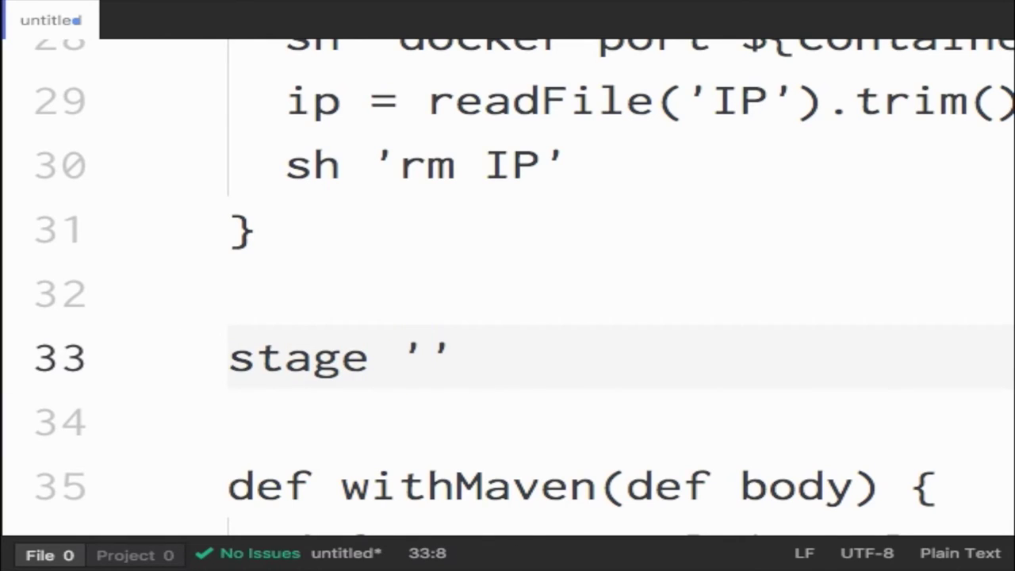
{"action": "type", "text": "Validate "}
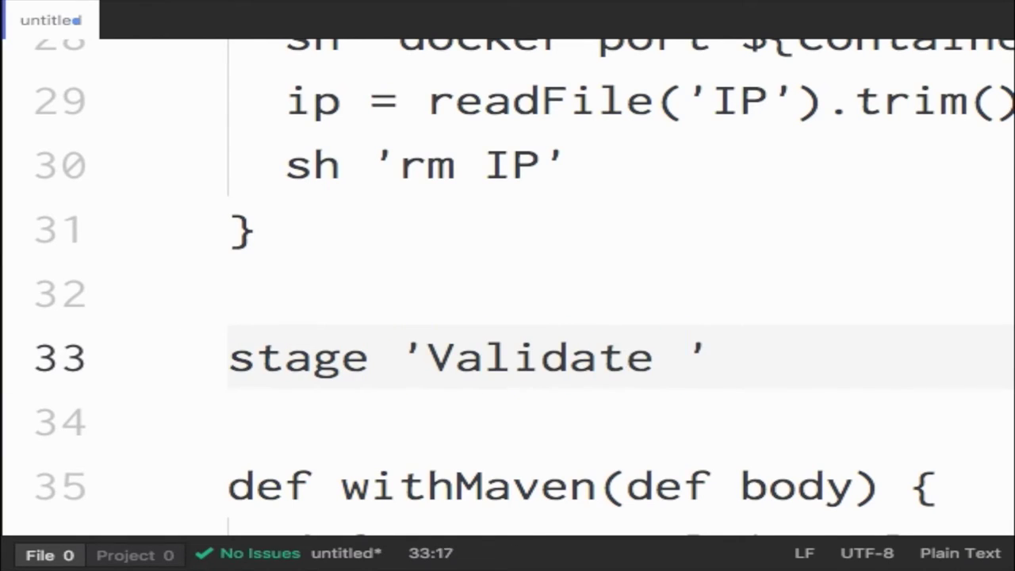
{"action": "type", "text": "Docker img'"}
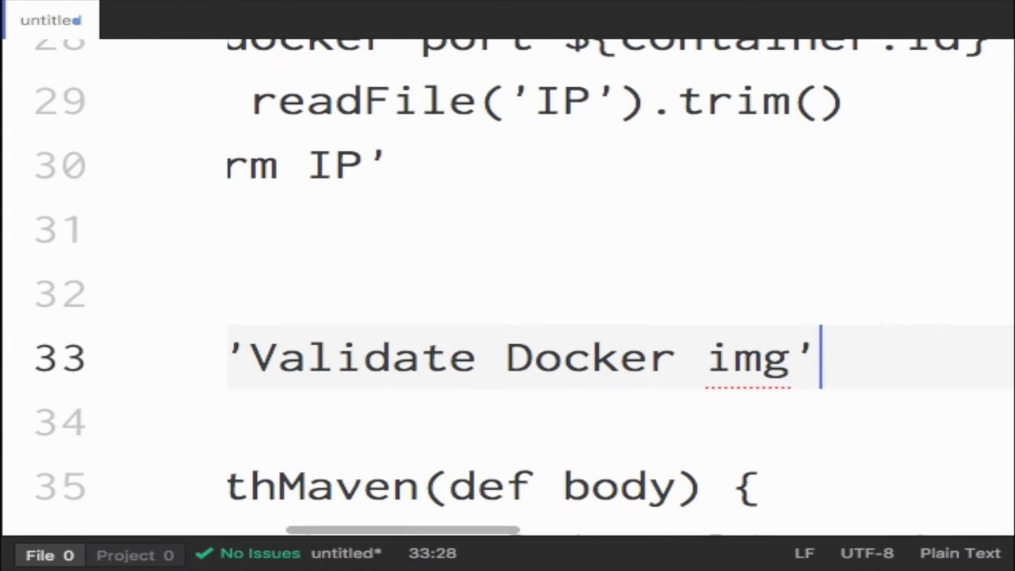
{"action": "key", "text": "Return"}
{"action": "type", "text": "input '"}
{"action": "key", "text": "BackSpace"}
{"action": "type", "text": "message: '"}
{"action": "key", "text": "BackSpace"}
{"action": "type", "text": "\""}
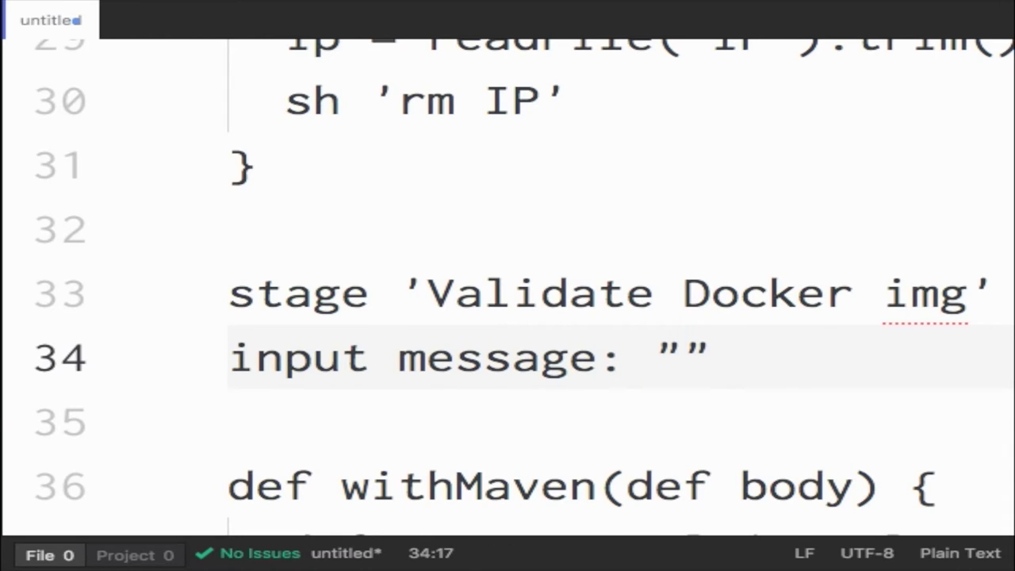
{"action": "type", "text": "Check h"}
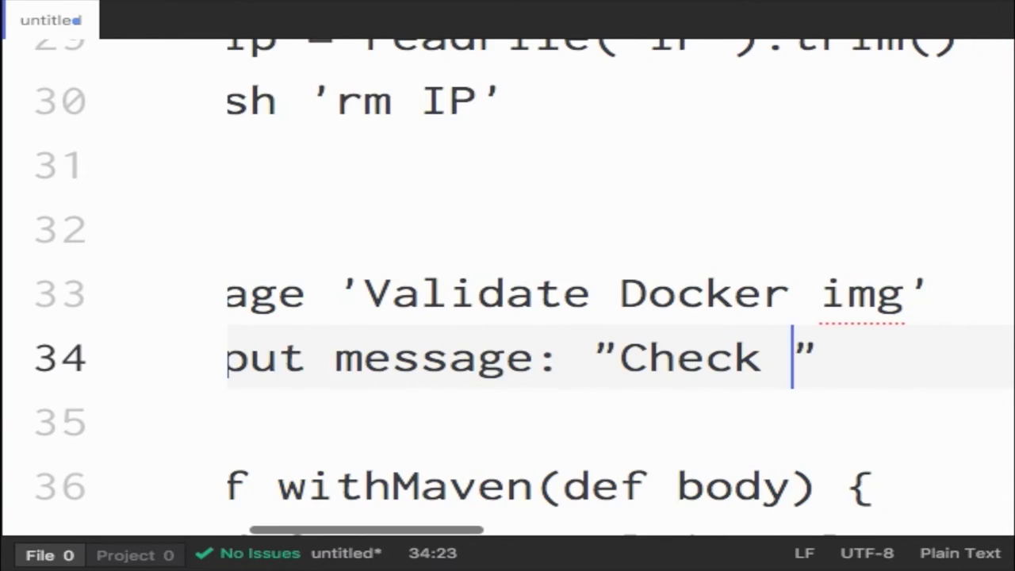
{"action": "type", "text": "ttp://"}
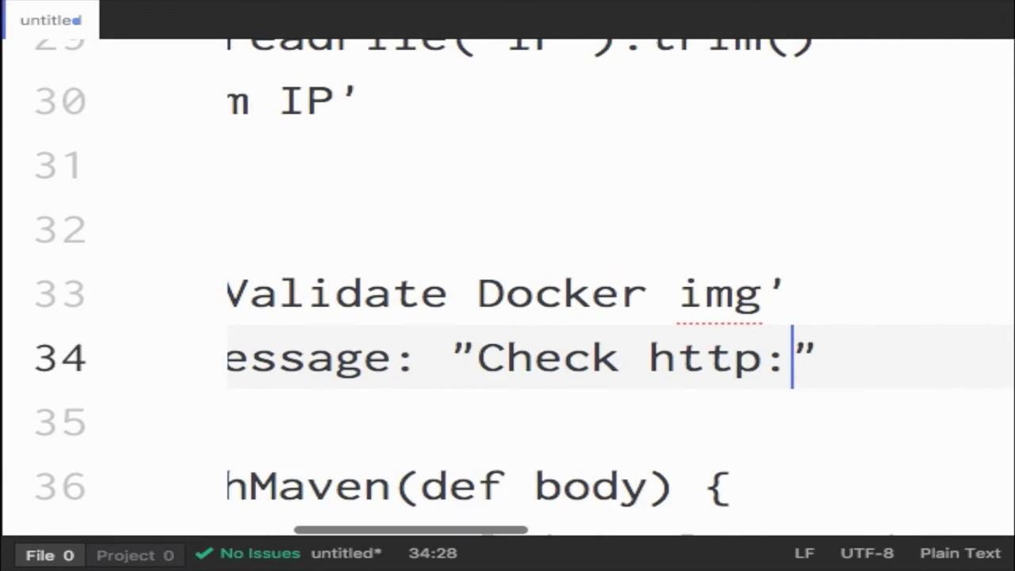
{"action": "type", "text": "${"}
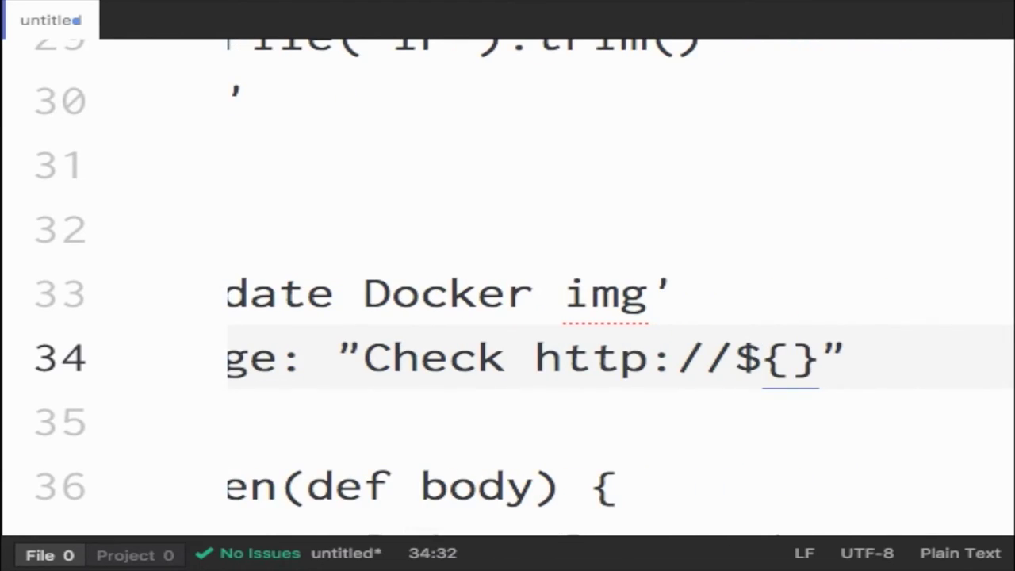
{"action": "type", "text": "ip"}
{"action": "scroll", "coordinate": [545, 322], "scroll_direction": "left", "scroll_amount": 5}
{"action": "scroll", "coordinate": [546, 323], "scroll_direction": "up", "scroll_amount": 3}
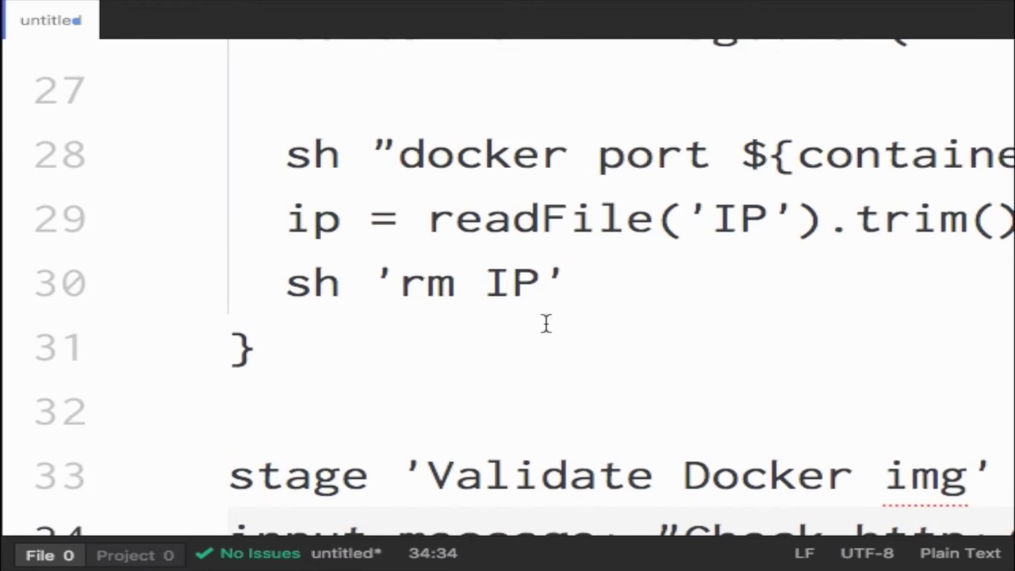
{"action": "scroll", "coordinate": [546, 322], "scroll_direction": "down", "scroll_amount": 3}
{"action": "scroll", "coordinate": [546, 323], "scroll_direction": "right", "scroll_amount": 5}
{"action": "key", "text": "Right"}
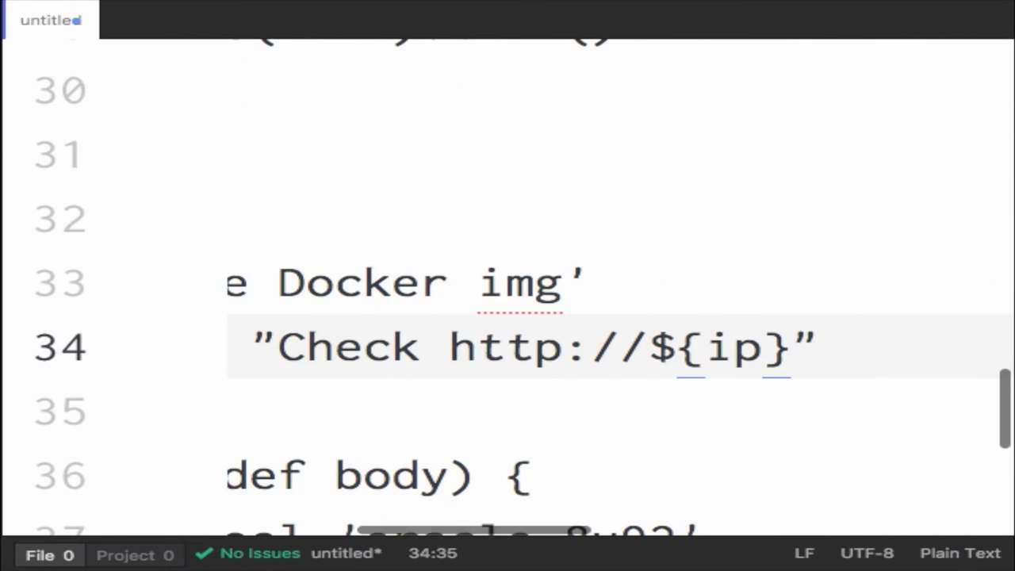
{"action": "type", "text": ". IS"}
{"action": "key", "text": "BackSpace"}
{"action": "type", "text": "s it ok?"}
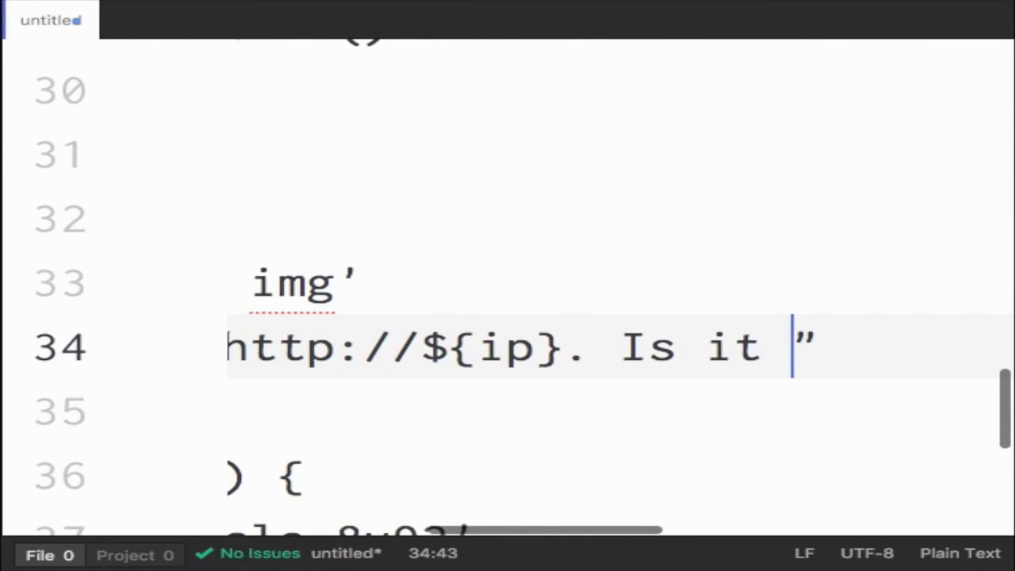
Give the input prompt an ok: 'Publish it' label.
{"action": "key", "text": "Right"}
{"action": "type", "text": ", ok\""}
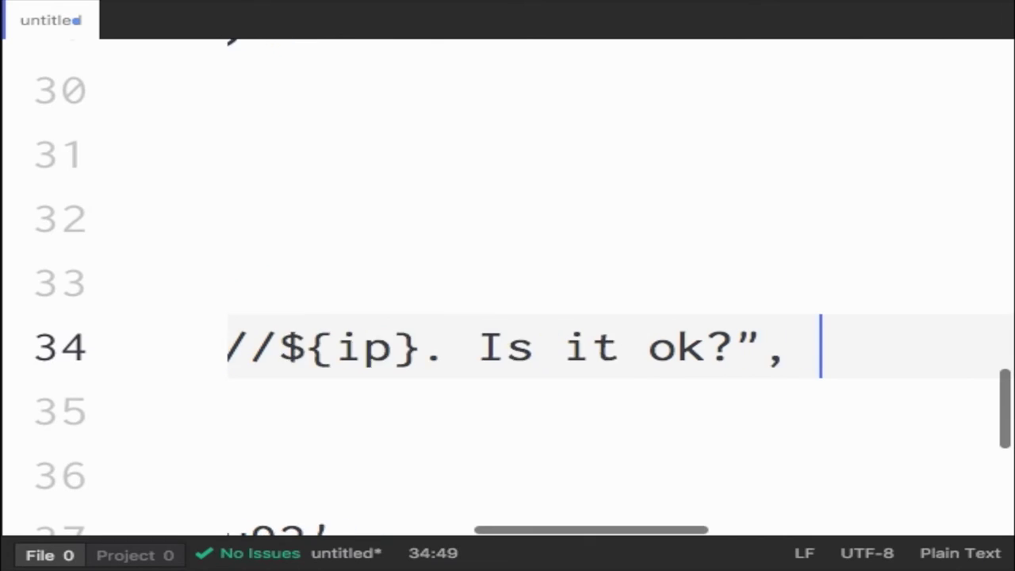
{"action": "key", "text": "BackSpace"}
{"action": "type", "text": ":"}
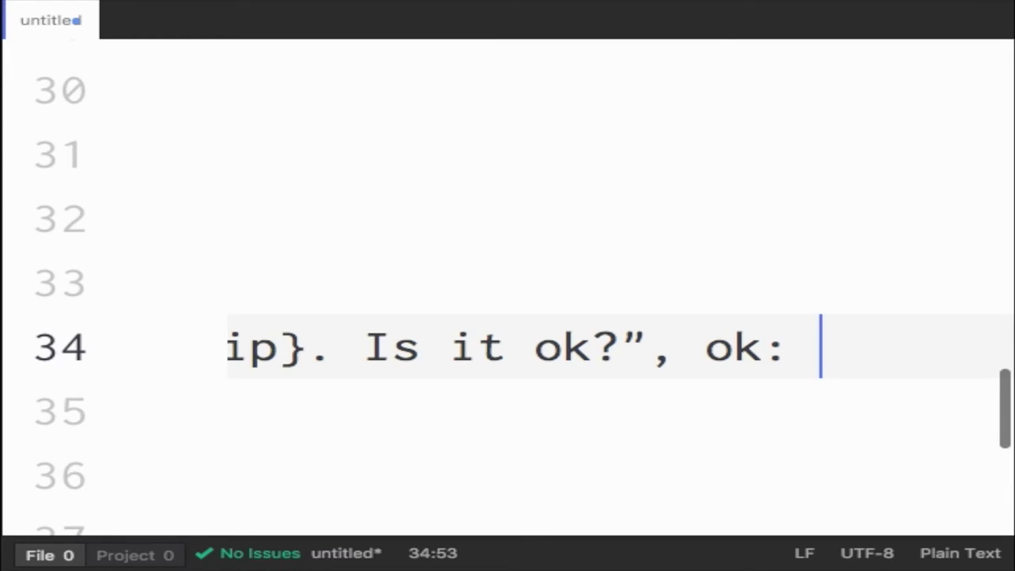
{"action": "type", "text": "'"}
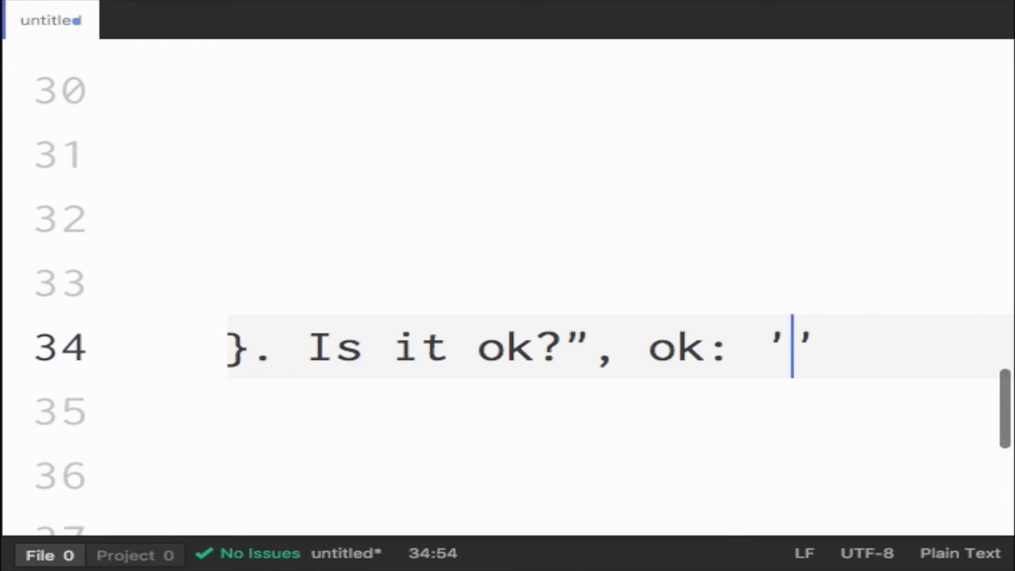
{"action": "type", "text": "Publish"}
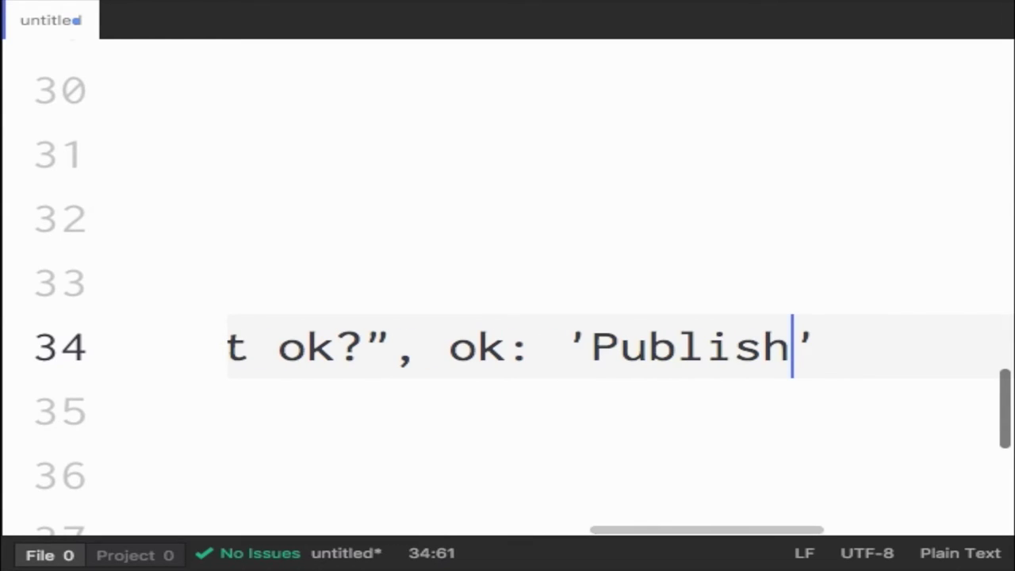
{"action": "type", "text": " o"}
{"action": "key", "text": "BackSpace"}
{"action": "type", "text": "it"}
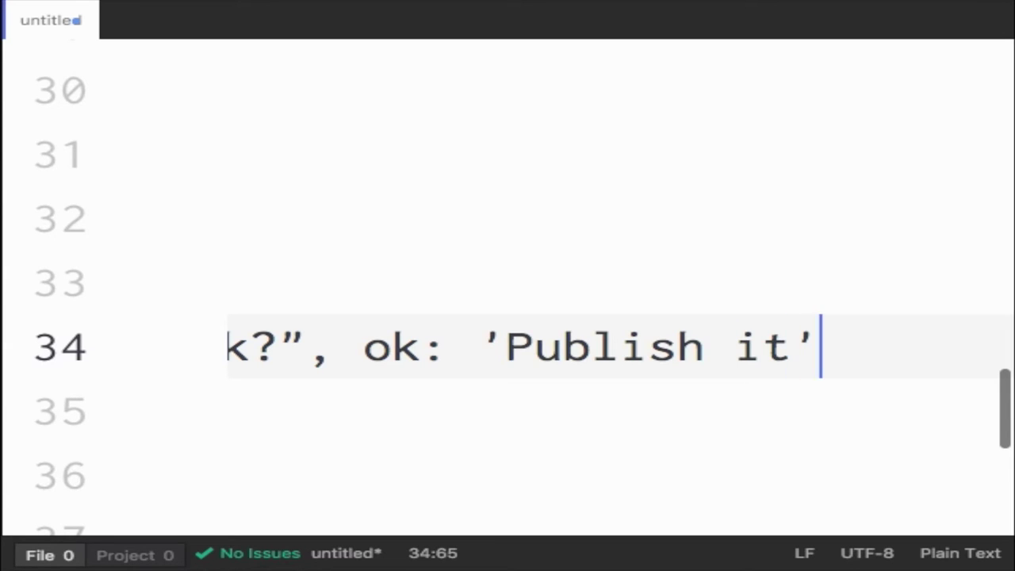
{"action": "left_click", "coordinate": [228, 355]}
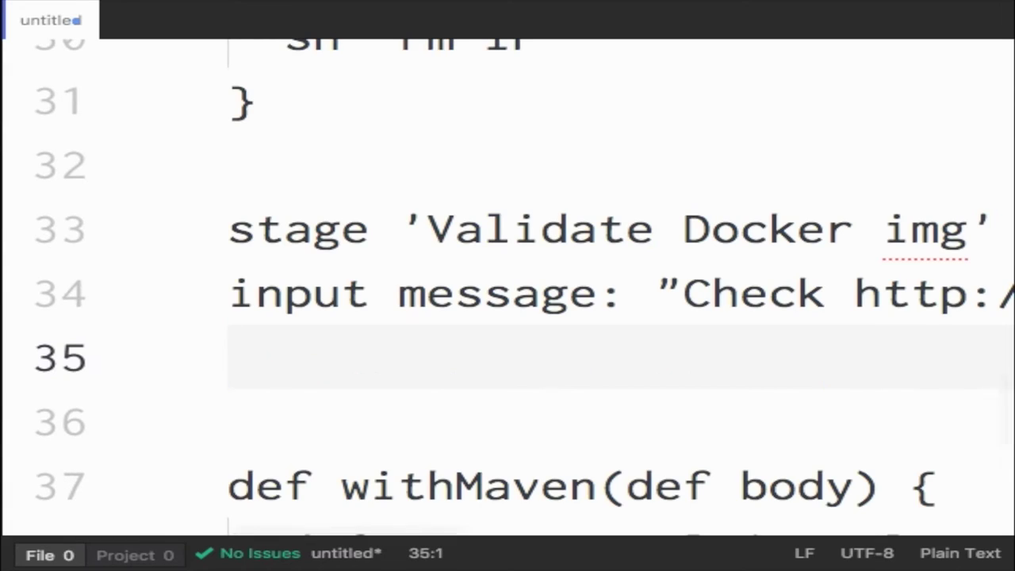
{"action": "left_click", "coordinate": [229, 293]}
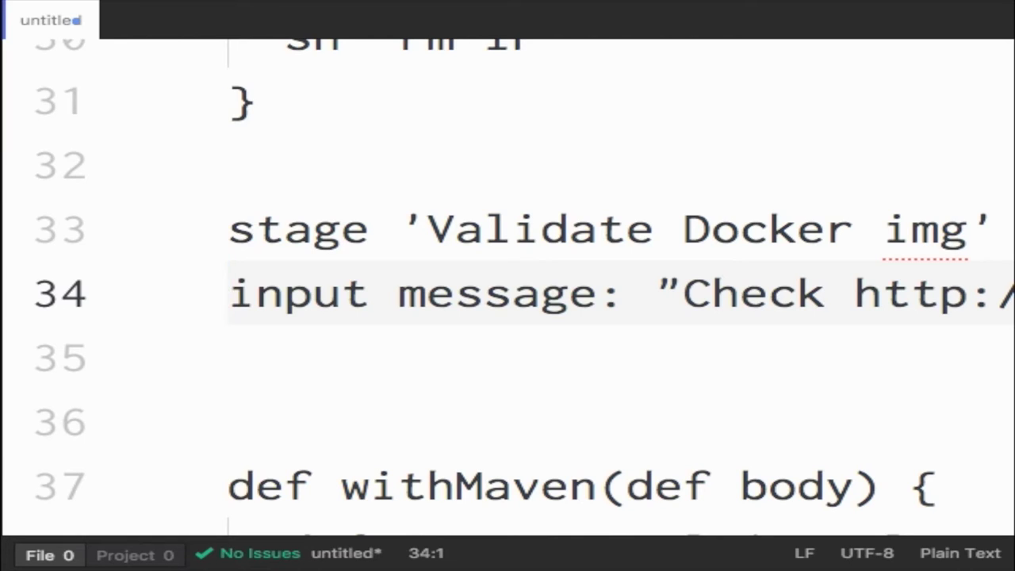
Open a try { block and indent the input prompt inside it.
{"action": "type", "text": "tyr"}
{"action": "key", "text": "BackSpace"}
{"action": "key", "text": "BackSpace"}
{"action": "key", "text": "BackSpace"}
{"action": "type", "text": "y"}
{"action": "key", "text": "BackSpace"}
{"action": "type", "text": "ry {"}
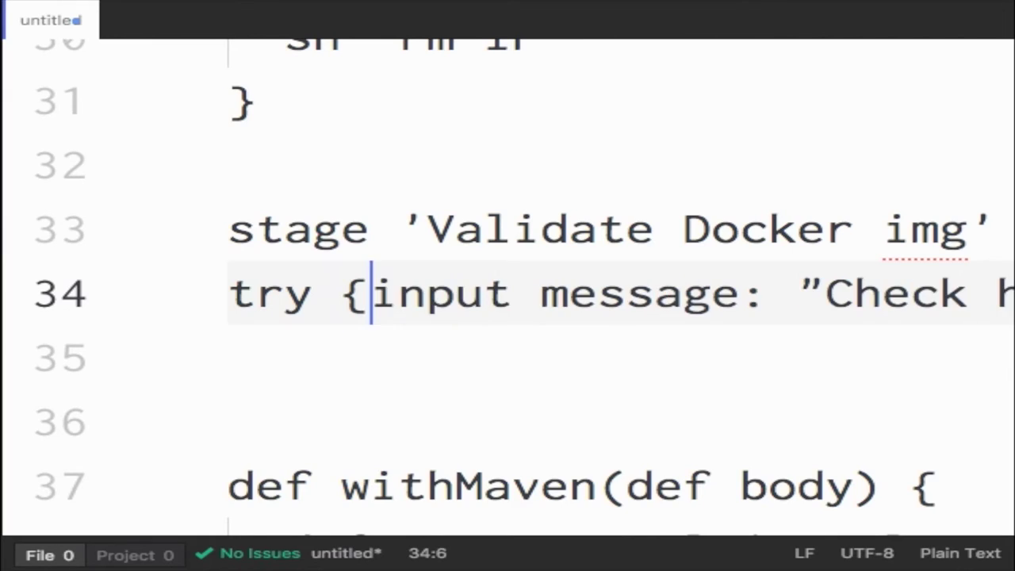
{"action": "key", "text": "Return"}
{"action": "key", "text": "Tab"}
{"action": "key", "text": "Down"}
Close it with } finally { node('docker') { container.stop() } }, leaving a blank line after.
{"action": "type", "text": "}"}
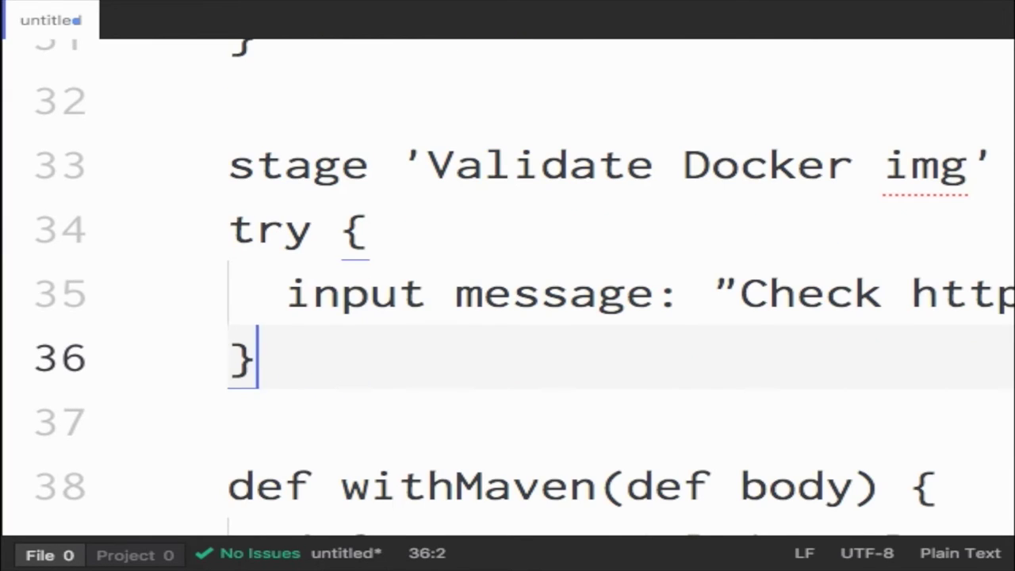
{"action": "type", "text": " finally {"}
{"action": "key", "text": "Return"}
{"action": "key", "text": "Tab"}
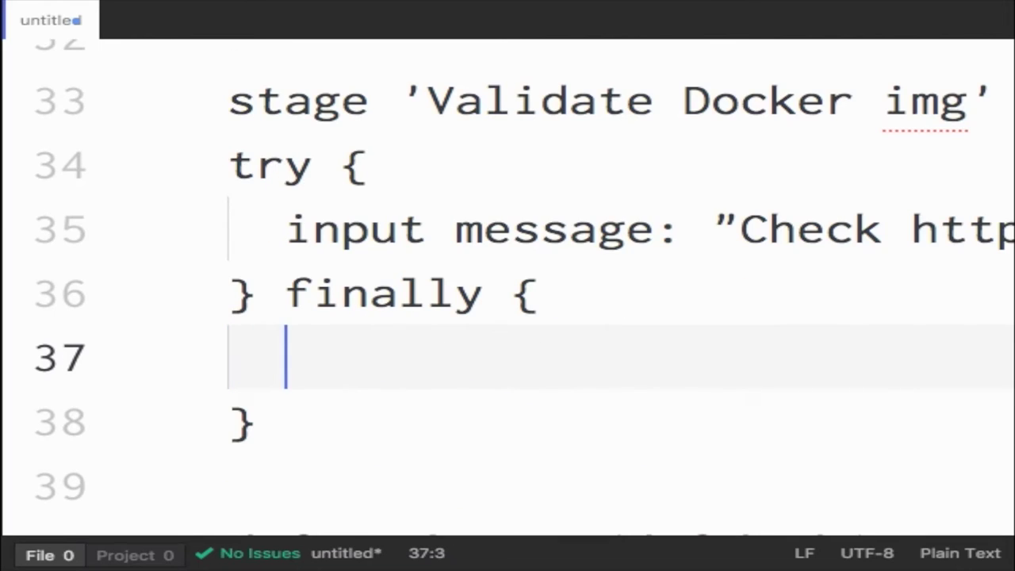
{"action": "type", "text": "node('docker') { "}
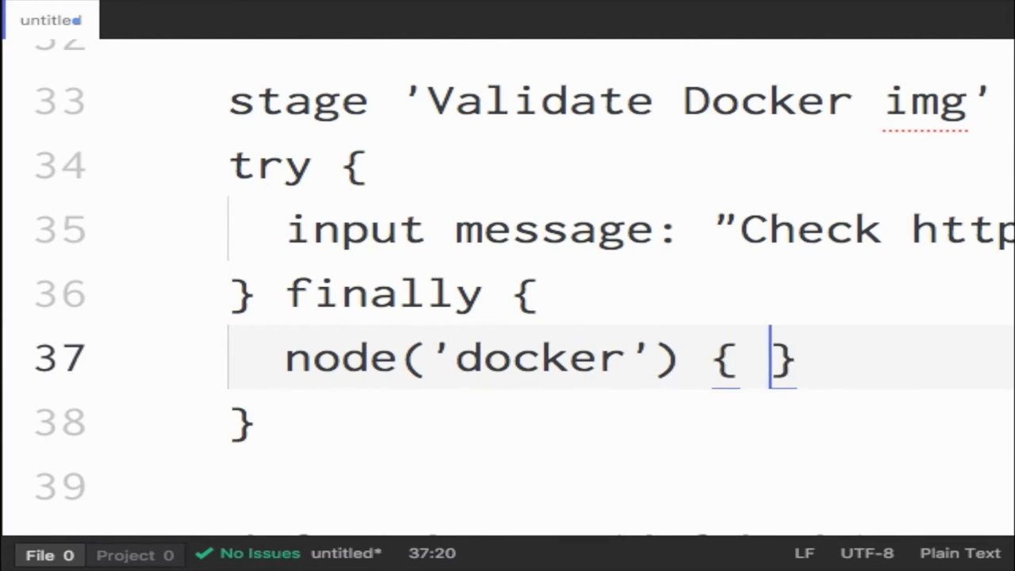
{"action": "type", "text": "cinta"}
{"action": "key", "text": "BackSpace"}
{"action": "key", "text": "BackSpace"}
{"action": "key", "text": "BackSpace"}
{"action": "type", "text": "n"}
{"action": "key", "text": "BackSpace"}
{"action": "key", "text": "BackSpace"}
{"action": "type", "text": "ontainer ."}
{"action": "key", "text": "BackSpace"}
{"action": "key", "text": "BackSpace"}
{"action": "type", "text": ".stop"}
{"action": "key", "text": "BackSpace"}
{"action": "key", "text": "BackSpace"}
{"action": "type", "text": "top()"}
{"action": "key", "text": "Left"}
{"action": "key", "text": "Right"}
{"action": "key", "text": "Right"}
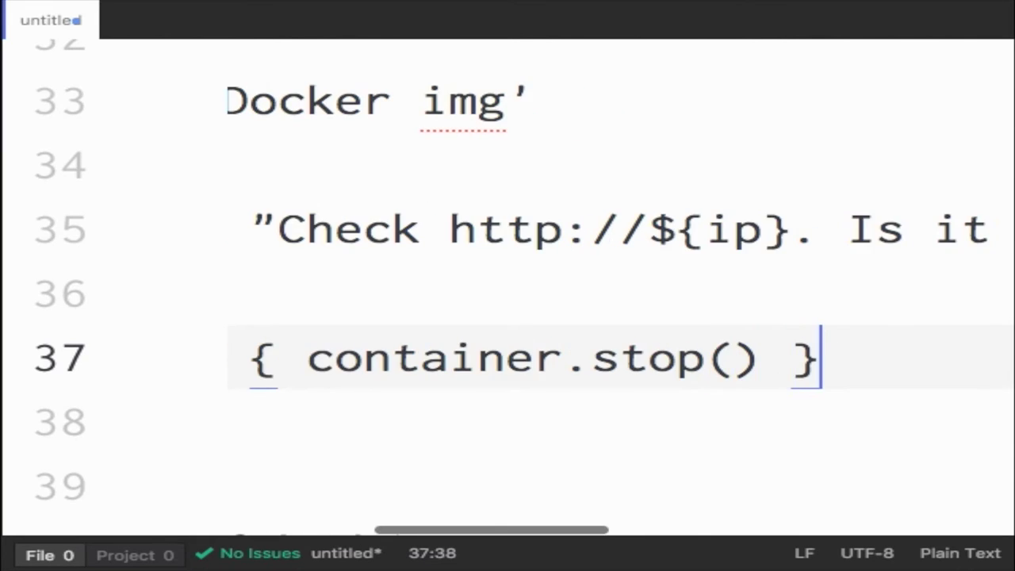
{"action": "key", "text": "Down"}
{"action": "key", "text": "Down"}
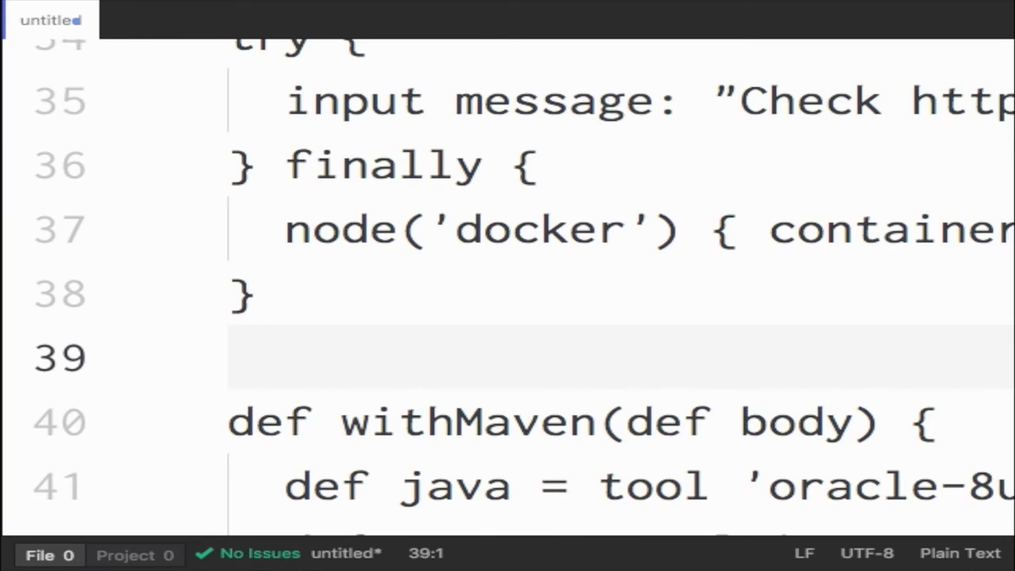
{"action": "key", "text": "Return"}
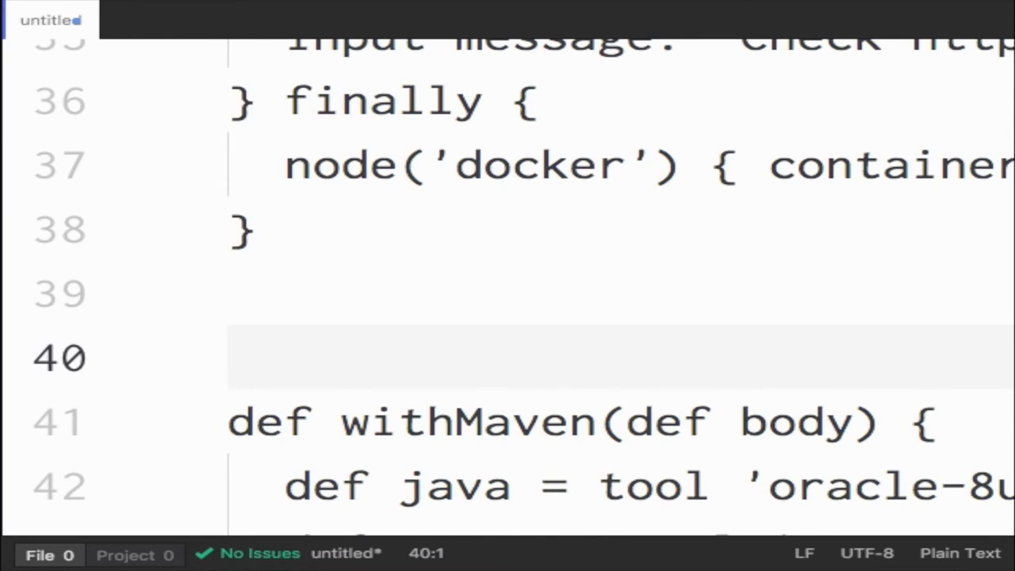
Add a node('docker') block containing stage 'Publish Docker img'.
{"action": "type", "text": "node('"}
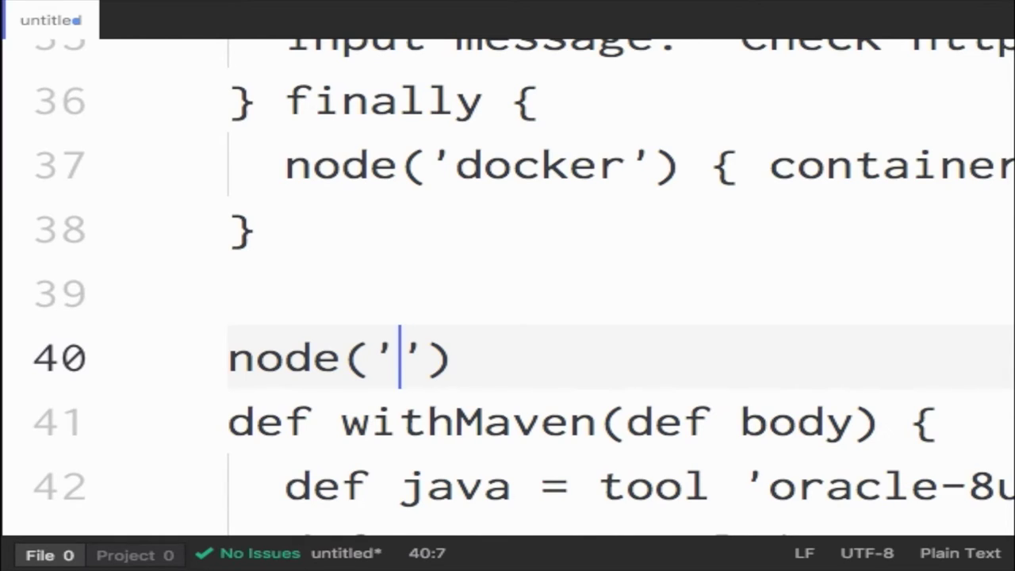
{"action": "type", "text": "docker') {"}
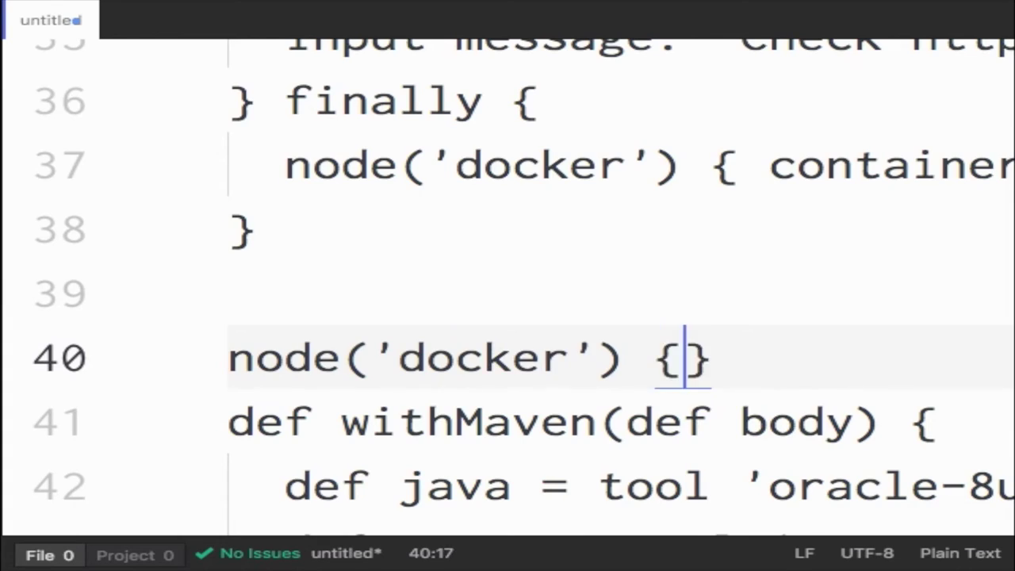
{"action": "key", "text": "Return"}
{"action": "key", "text": "Tab"}
{"action": "type", "text": "stage:"}
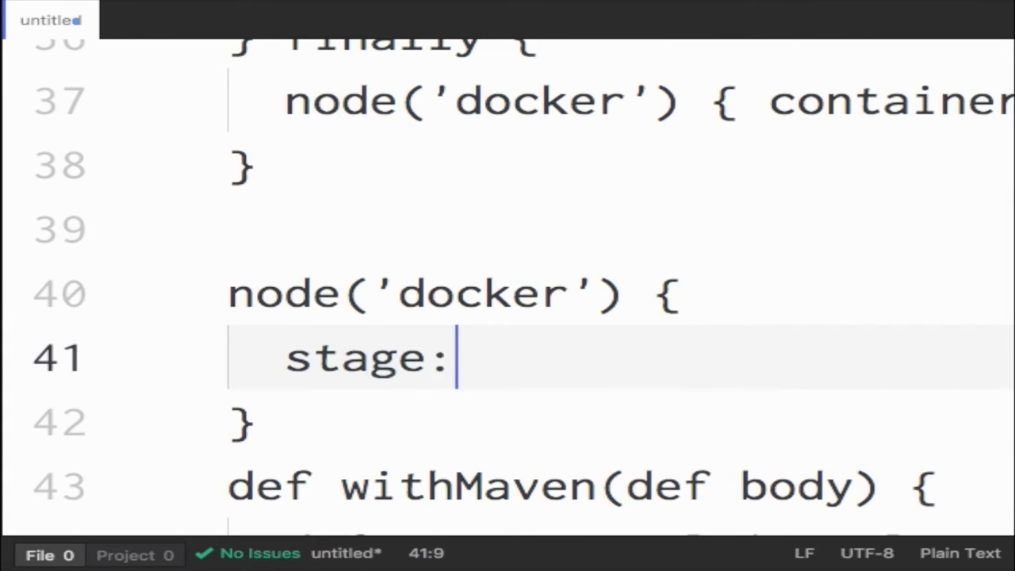
{"action": "key", "text": "BackSpace"}
{"action": "type", "text": "'Publish Docker img'"}
{"action": "key", "text": "Return"}
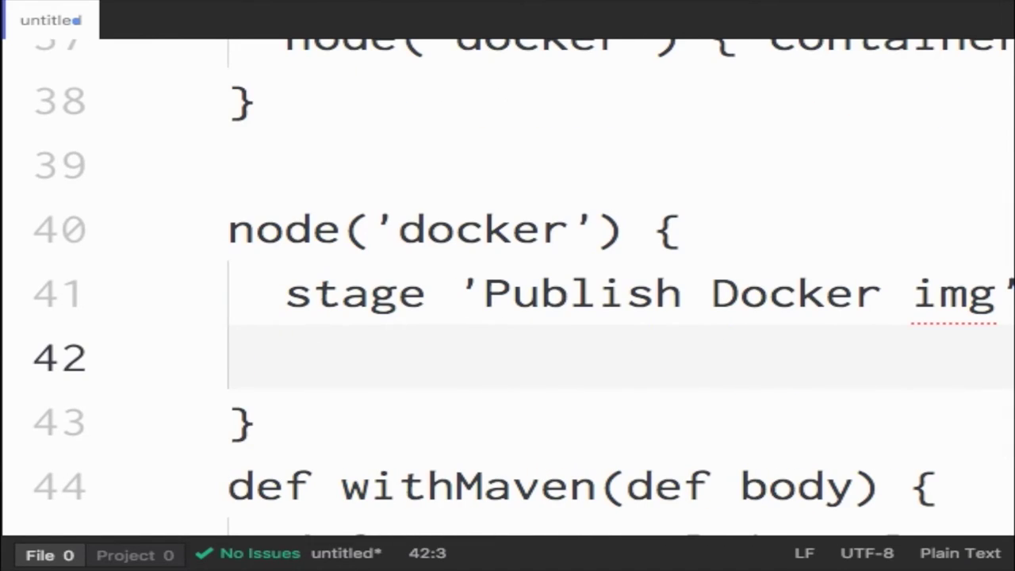
{"action": "type", "text": "docker."}
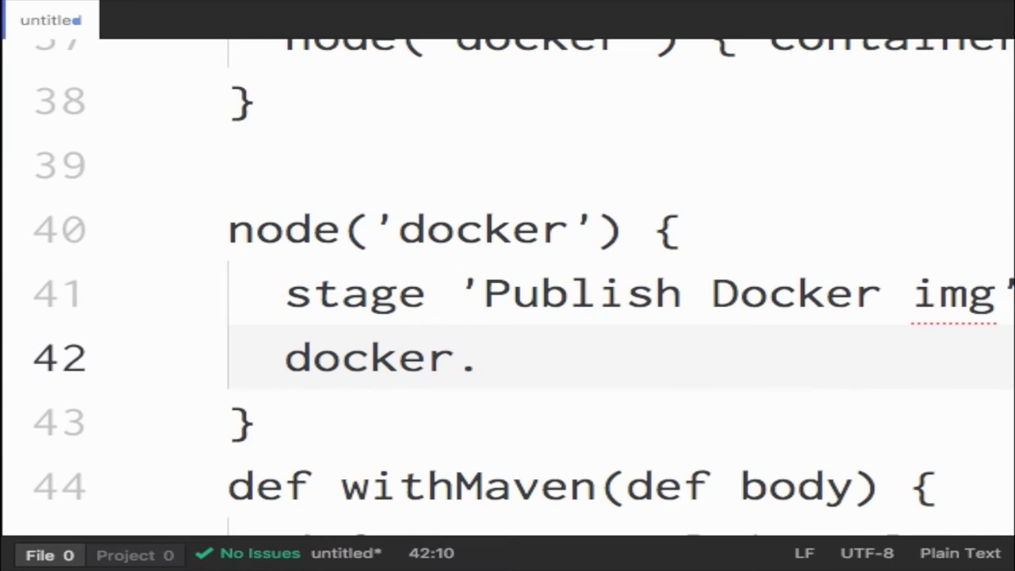
{"action": "type", "text": "with"}
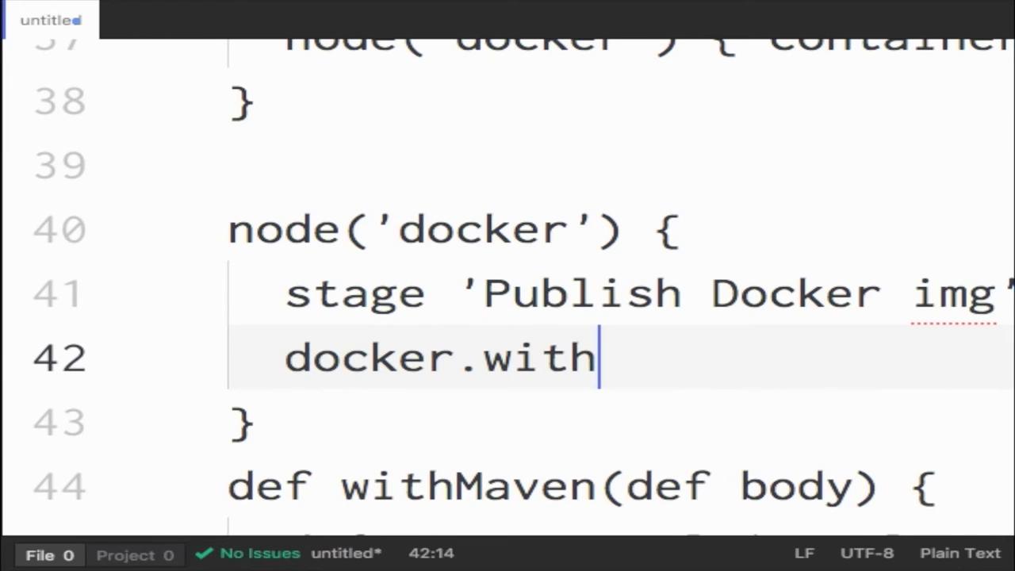
{"action": "type", "text": "Engist"}
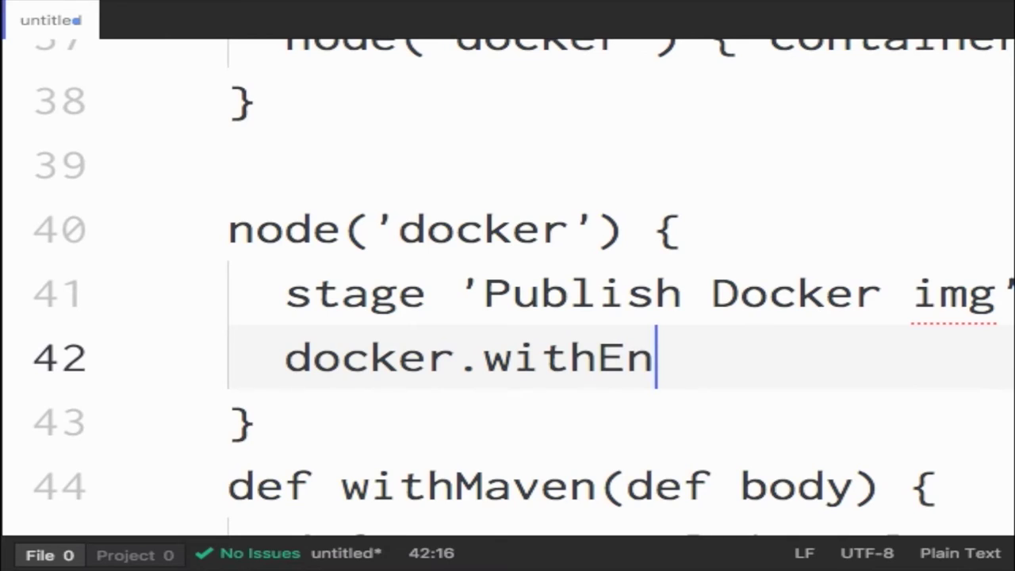
{"action": "key", "text": "BackSpace"}
{"action": "key", "text": "BackSpace"}
{"action": "key", "text": "BackSpace"}
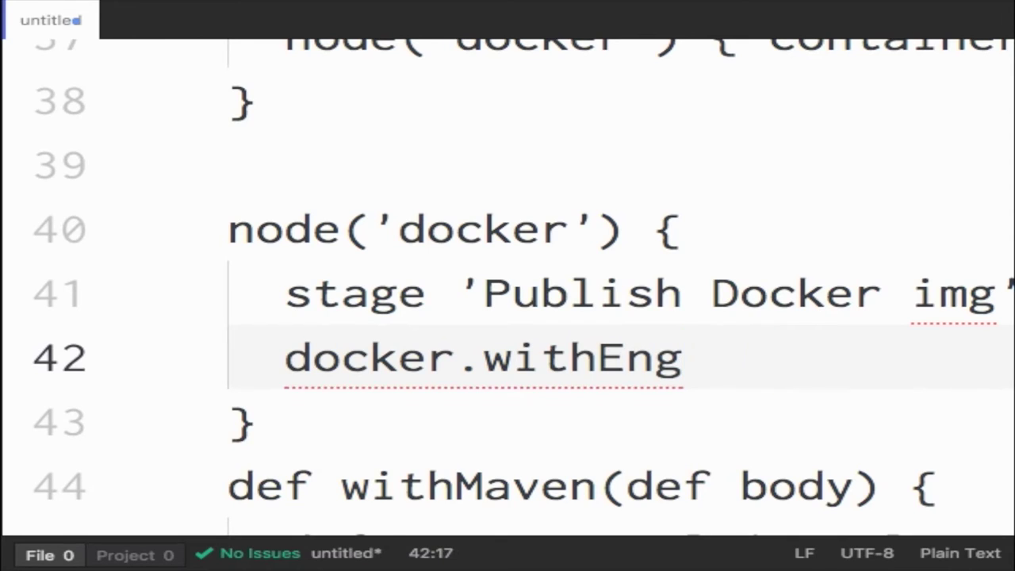
{"action": "type", "text": "istry"}
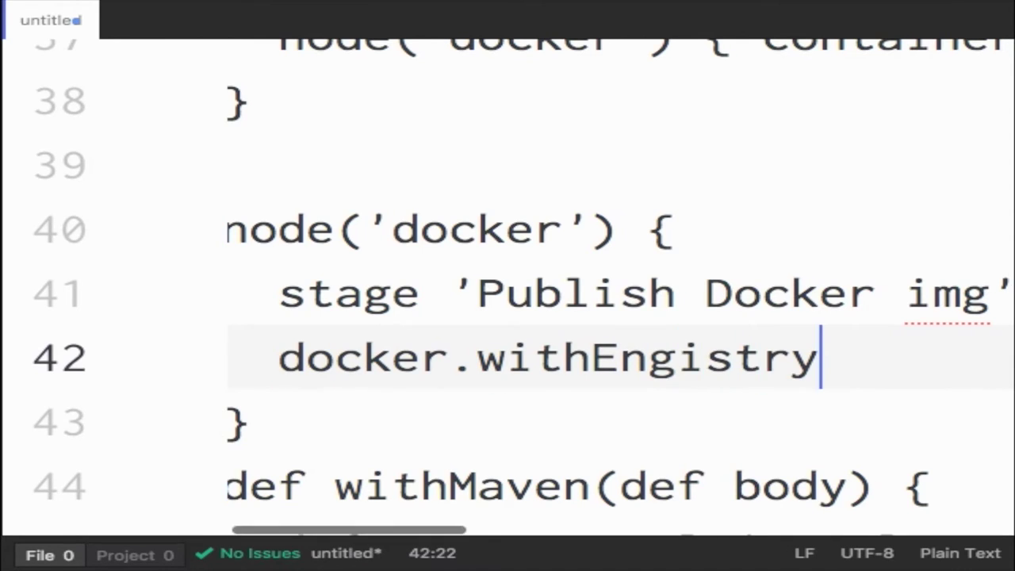
{"action": "key", "text": "BackSpace"}
{"action": "key", "text": "BackSpace"}
{"action": "key", "text": "BackSpace"}
{"action": "key", "text": "BackSpace"}
{"action": "key", "text": "BackSpace"}
{"action": "key", "text": "BackSpace"}
{"action": "key", "text": "BackSpace"}
{"action": "key", "text": "BackSpace"}
{"action": "key", "text": "BackSpace"}
{"action": "key", "text": "BackSpace"}
{"action": "key", "text": "BackSpace"}
{"action": "key", "text": "BackSpace"}
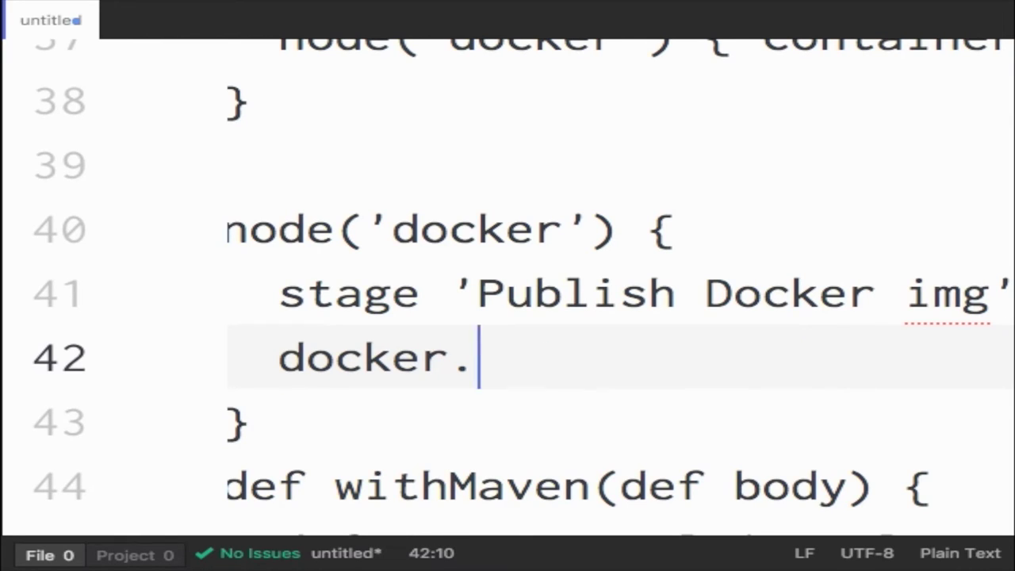
{"action": "type", "text": "withRegistry"}
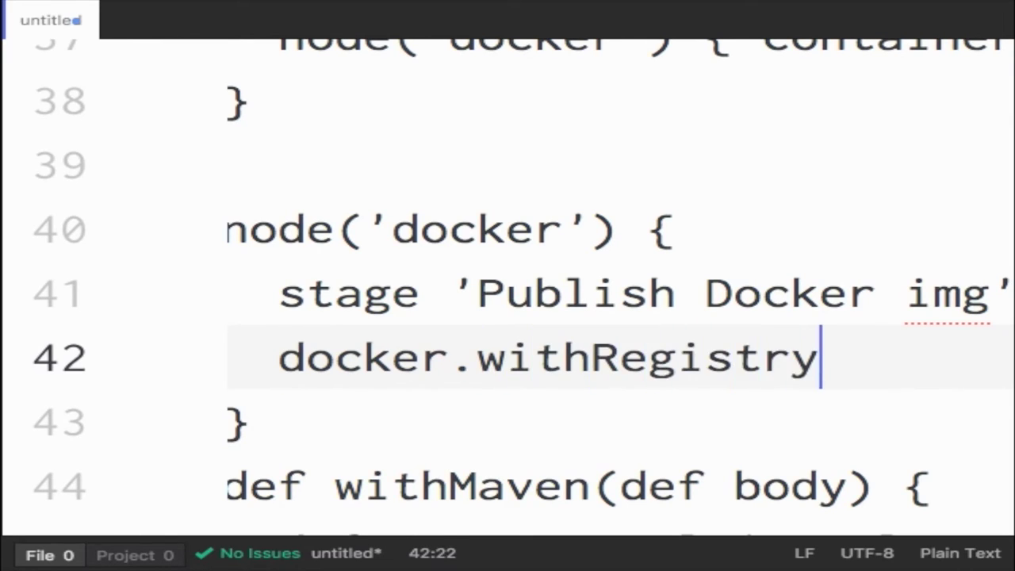
{"action": "type", "text": "('ho"}
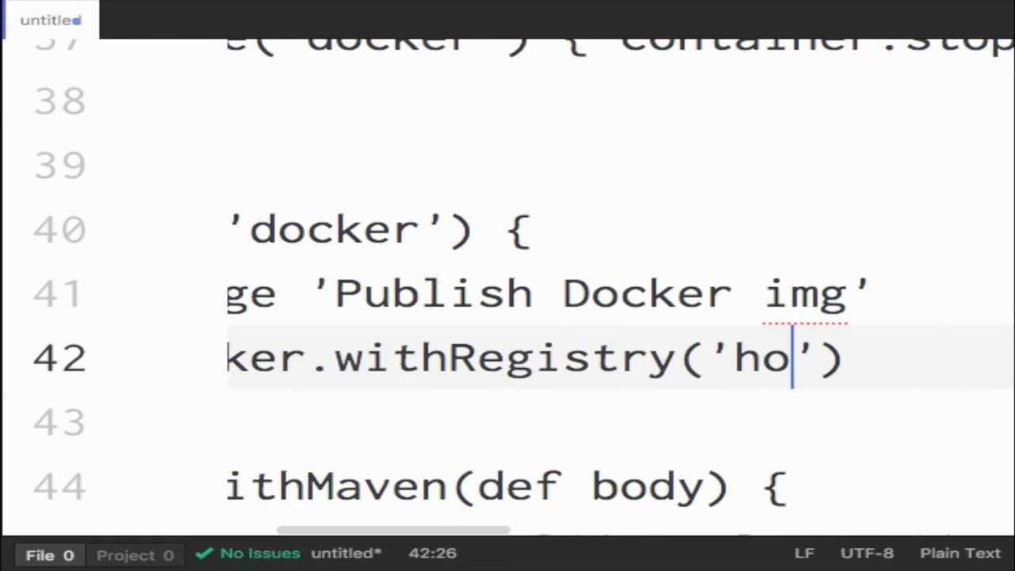
{"action": "type", "text": "=tp"}
{"action": "key", "text": "BackSpace"}
{"action": "key", "text": "BackSpace"}
{"action": "key", "text": "BackSpace"}
{"action": "key", "text": "BackSpace"}
{"action": "type", "text": "ttp://l"}
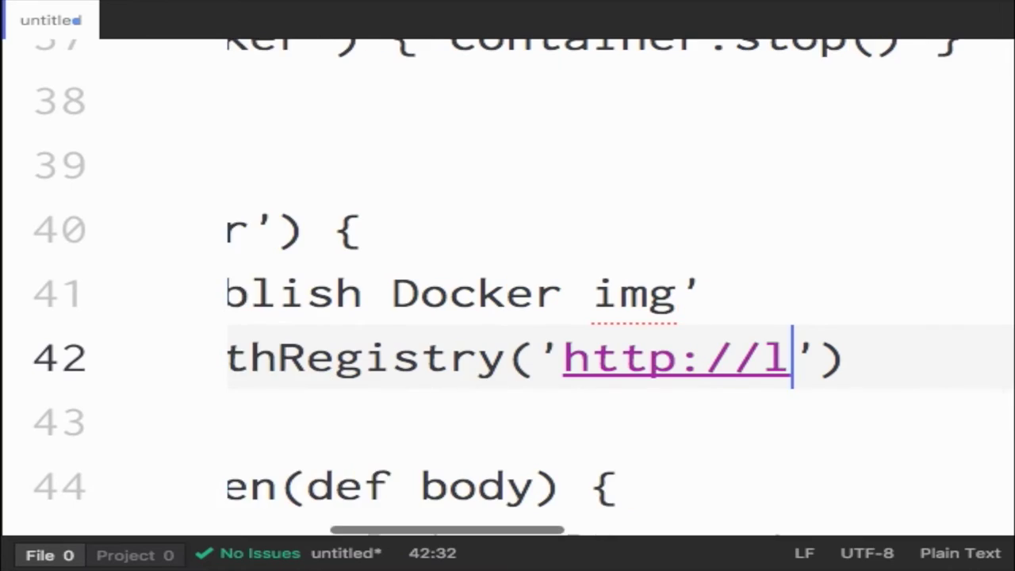
{"action": "type", "text": "ocalhost:"}
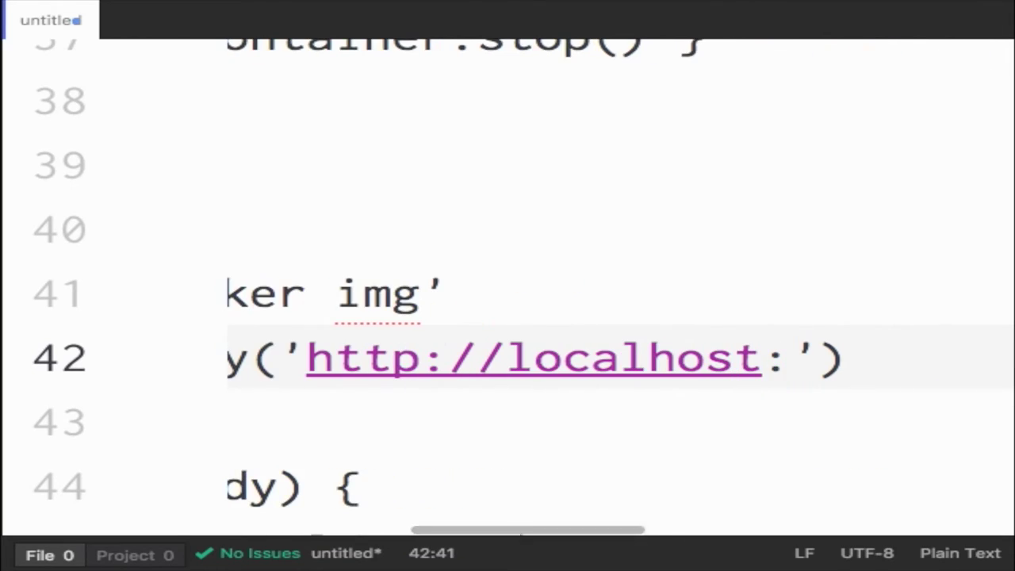
{"action": "type", "text": "5000', "}
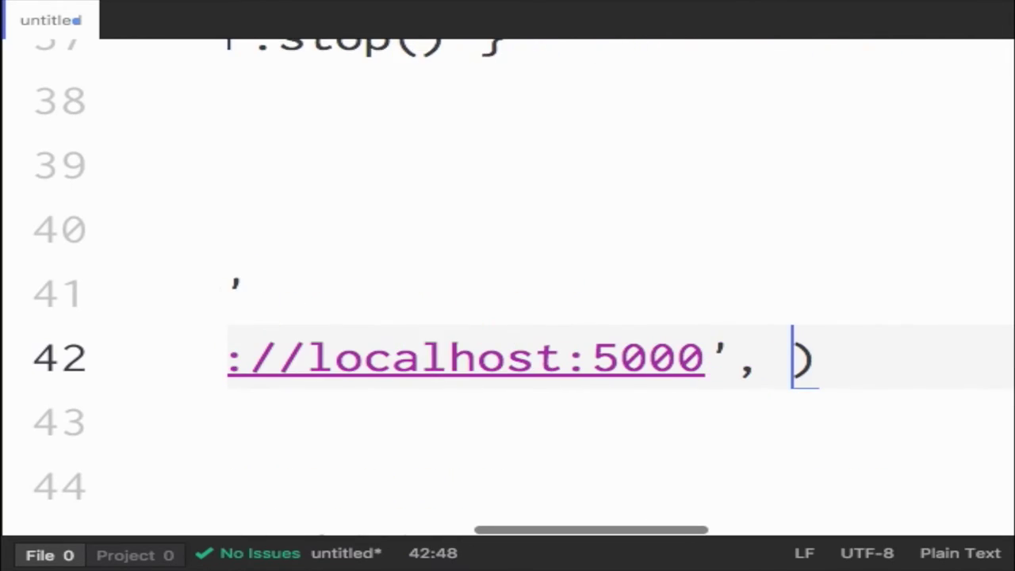
{"action": "type", "text": "'') {"}
{"action": "key", "text": "Return"}
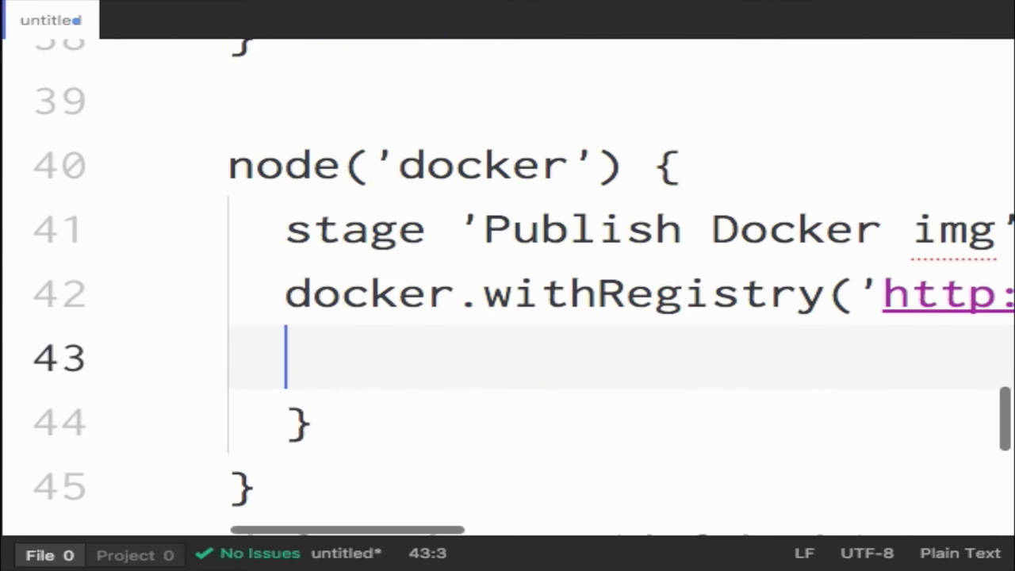
{"action": "key", "text": "Tab"}
{"action": "type", "text": "imag"}
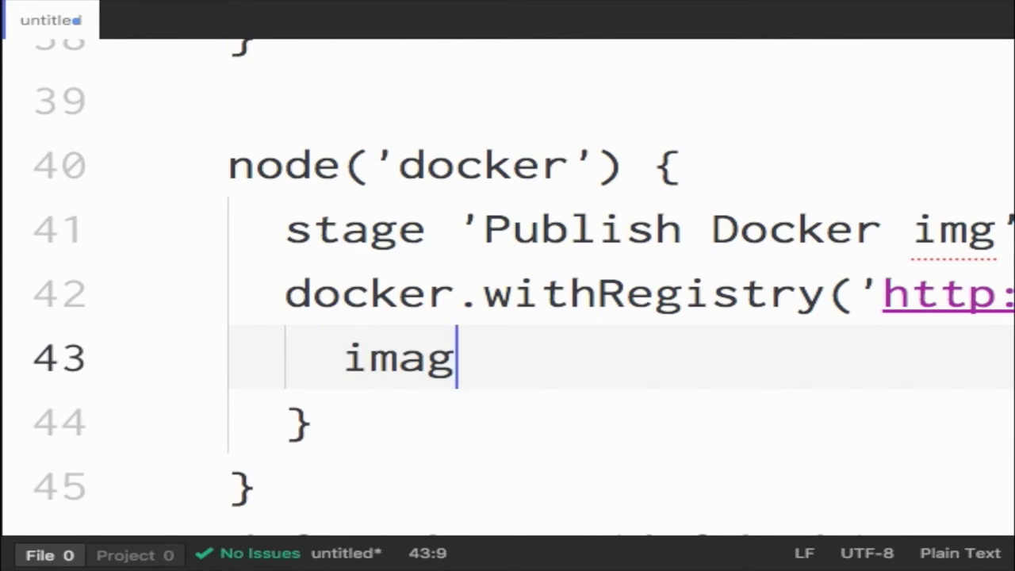
{"action": "type", "text": "e.push('latest"}
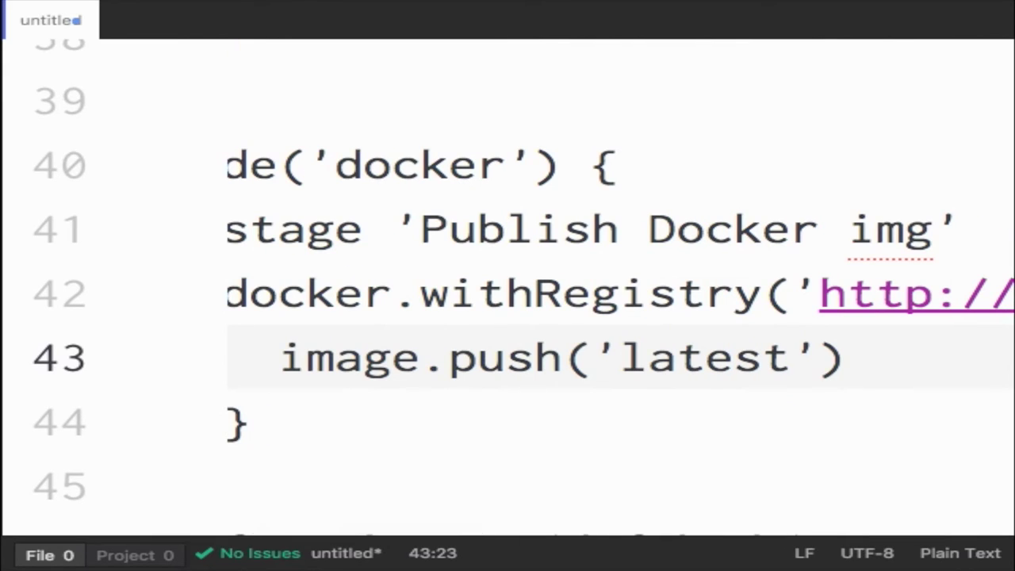
Select the entire pipeline script in Atom.
{"action": "scroll", "coordinate": [457, 340], "scroll_direction": "left", "scroll_amount": 2}
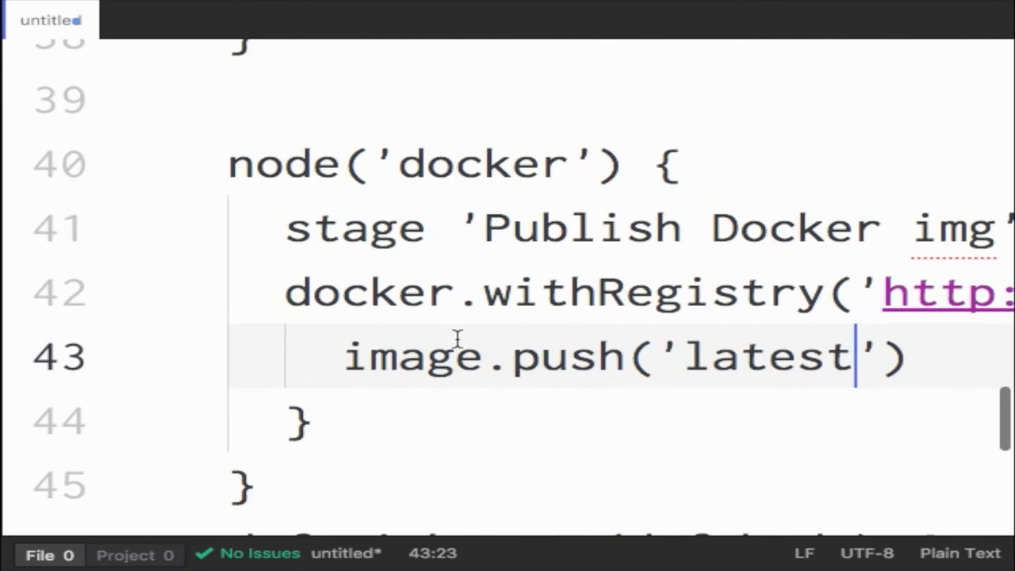
{"action": "scroll", "coordinate": [457, 340], "scroll_direction": "up", "scroll_amount": 1}
{"action": "scroll", "coordinate": [458, 340], "scroll_direction": "up", "scroll_amount": 5}
{"action": "scroll", "coordinate": [458, 340], "scroll_direction": "down", "scroll_amount": 8}
{"action": "key", "text": "super+a"}
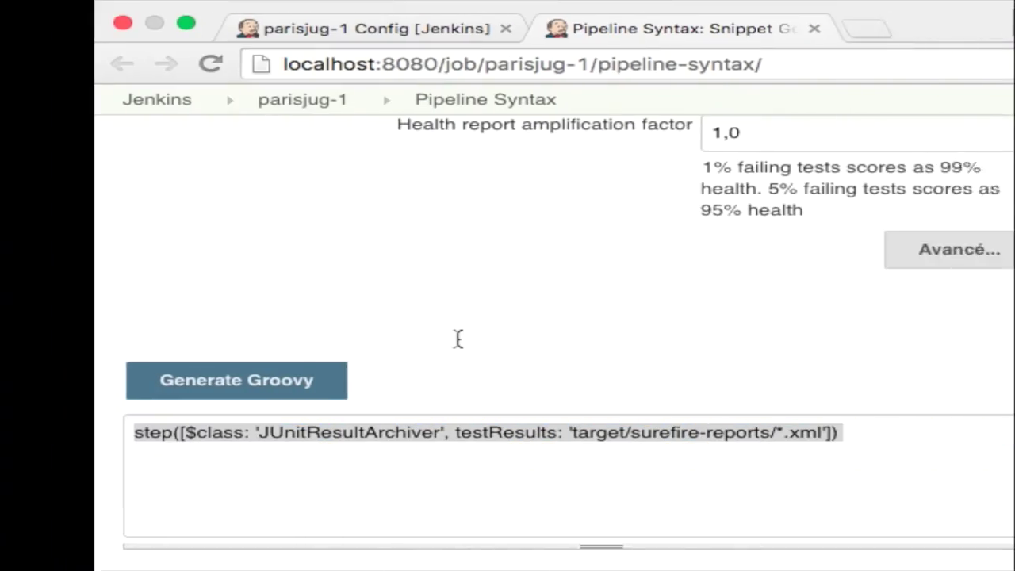
Close the Pipeline Syntax page and paste the edited code into the job's Script box.
{"action": "scroll", "coordinate": [555, 317], "scroll_direction": "up", "scroll_amount": 10}
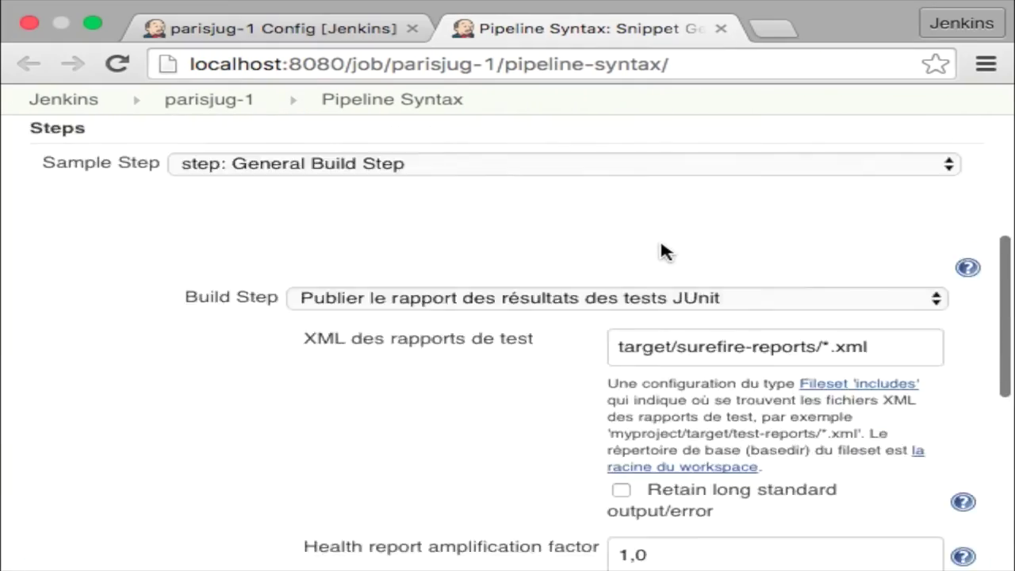
{"action": "scroll", "coordinate": [664, 252], "scroll_direction": "up", "scroll_amount": 3}
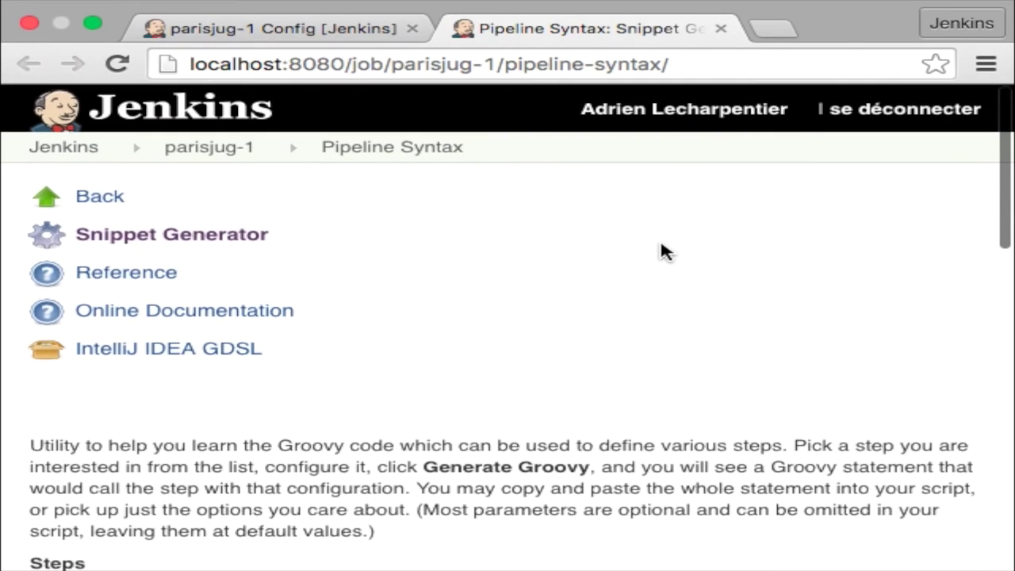
{"action": "key", "text": "super+w"}
{"action": "scroll", "coordinate": [621, 238], "scroll_direction": "up", "scroll_amount": 5}
{"action": "left_click", "coordinate": [526, 326]}
{"action": "key", "text": "super+v"}
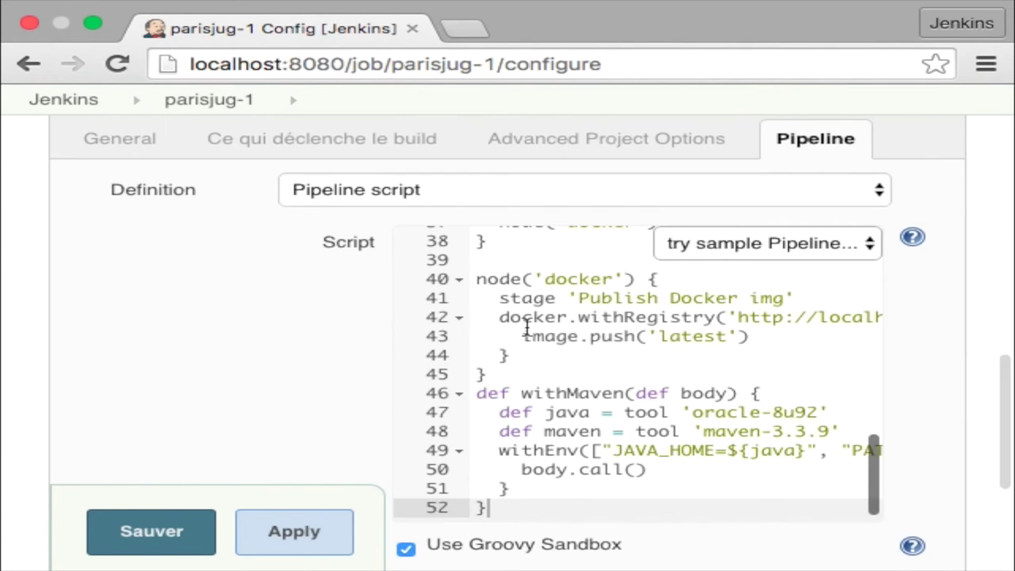
Save the job configuration with the new pipeline script.
{"action": "scroll", "coordinate": [69, 341], "scroll_direction": "down", "scroll_amount": 3}
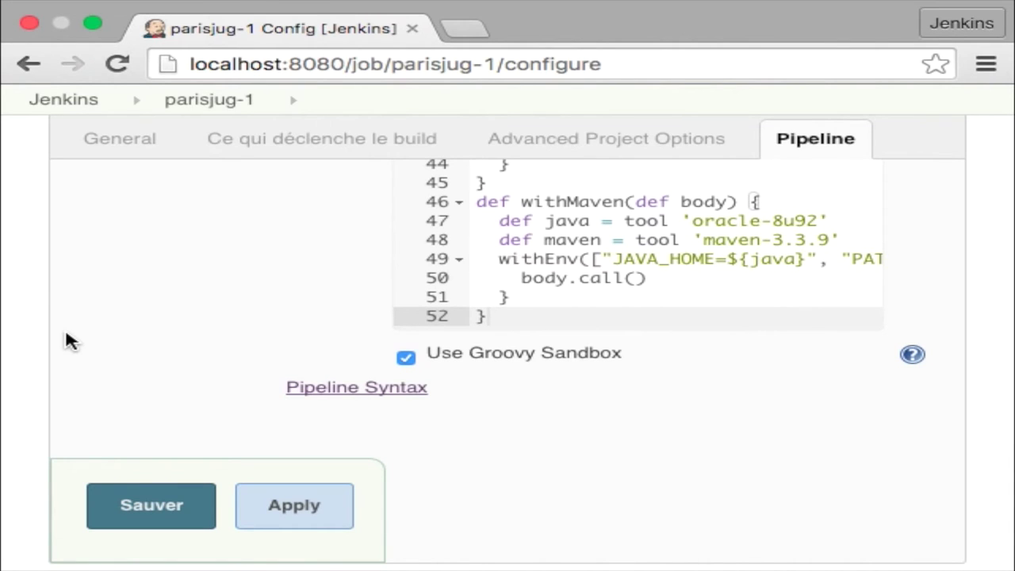
{"action": "scroll", "coordinate": [335, 309], "scroll_direction": "up", "scroll_amount": 5}
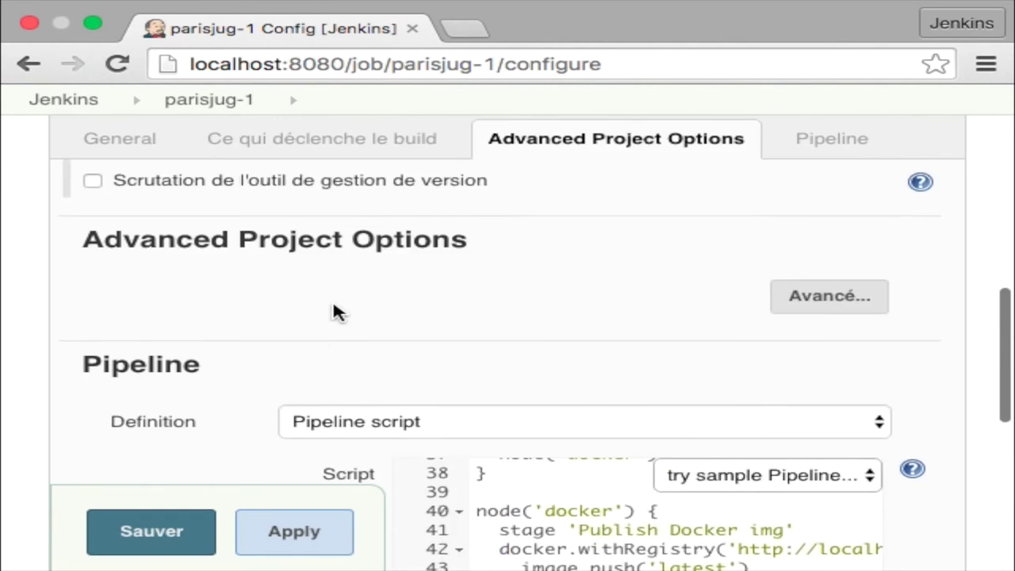
{"action": "scroll", "coordinate": [713, 317], "scroll_direction": "down", "scroll_amount": 3}
{"action": "scroll", "coordinate": [743, 276], "scroll_direction": "up", "scroll_amount": 3}
{"action": "scroll", "coordinate": [744, 276], "scroll_direction": "up", "scroll_amount": 6}
{"action": "scroll", "coordinate": [744, 276], "scroll_direction": "down", "scroll_amount": 7}
{"action": "scroll", "coordinate": [744, 276], "scroll_direction": "down", "scroll_amount": 3}
{"action": "scroll", "coordinate": [389, 335], "scroll_direction": "down", "scroll_amount": 3}
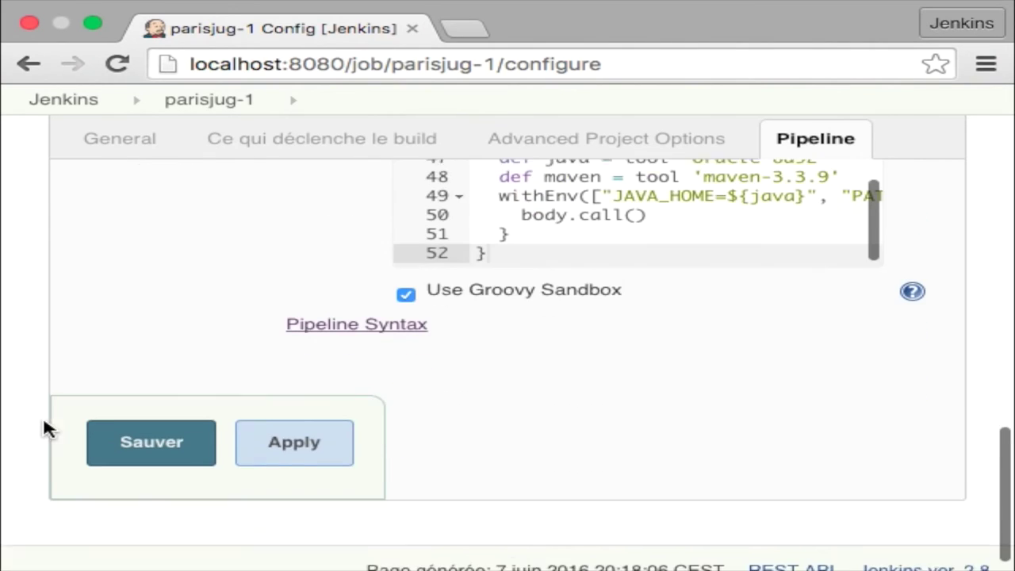
{"action": "left_click", "coordinate": [136, 436]}
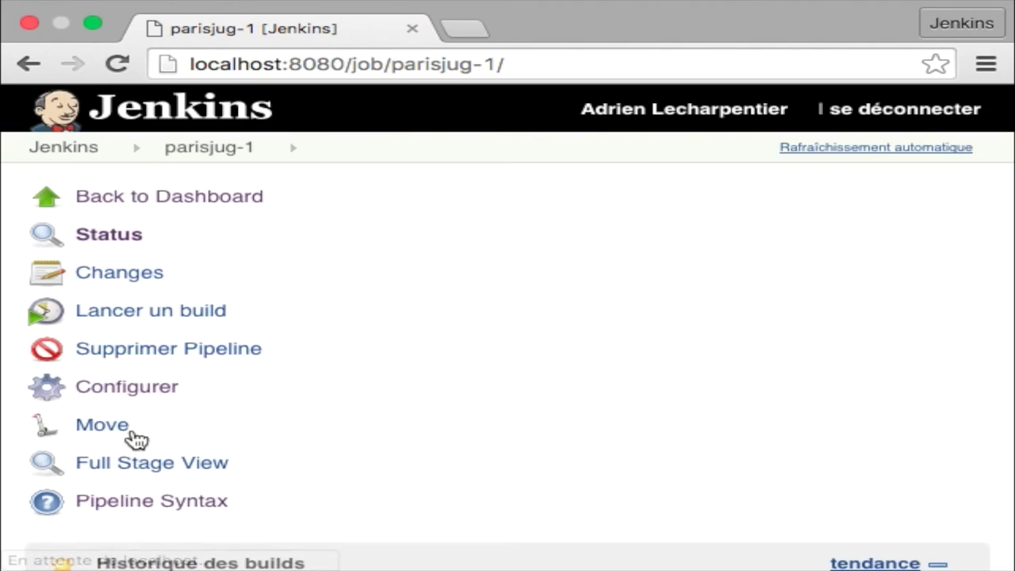
Start a build and view build #1's console, which fails cloning from github.com.
{"action": "left_click", "coordinate": [163, 316]}
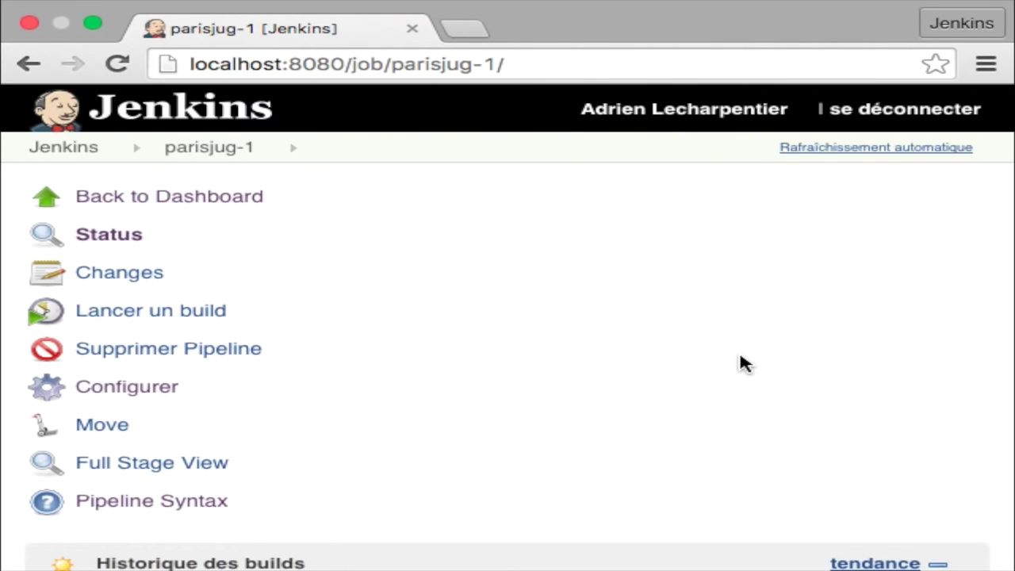
{"action": "scroll", "coordinate": [711, 353], "scroll_direction": "down", "scroll_amount": 6}
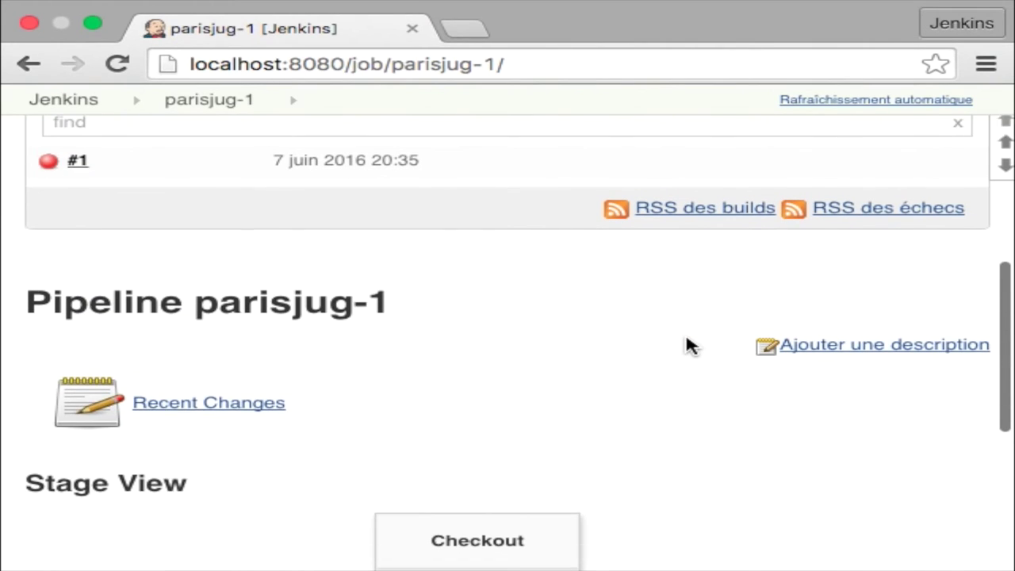
{"action": "left_click", "coordinate": [45, 167]}
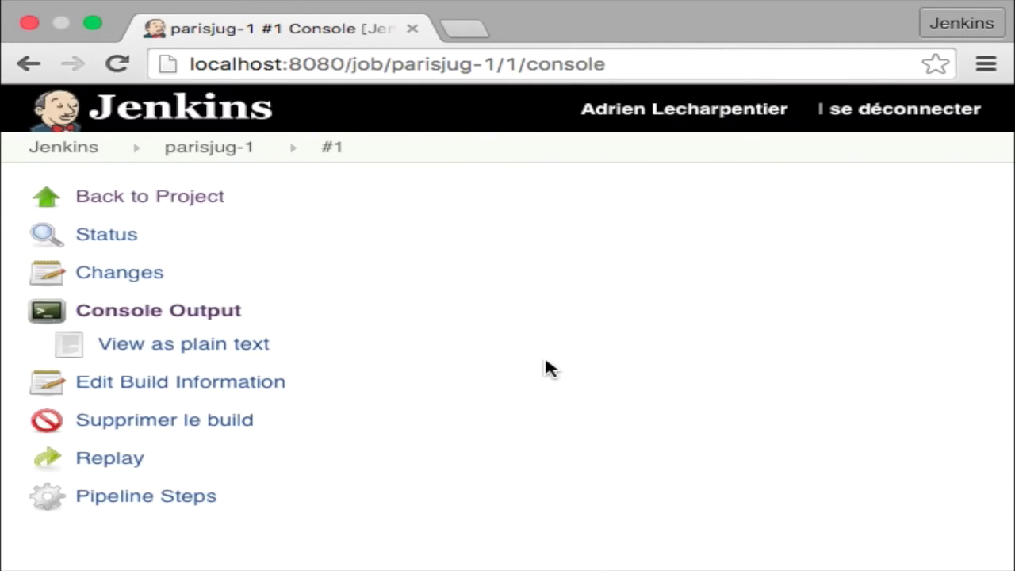
{"action": "scroll", "coordinate": [546, 364], "scroll_direction": "down", "scroll_amount": 2}
{"action": "scroll", "coordinate": [546, 364], "scroll_direction": "down", "scroll_amount": 3}
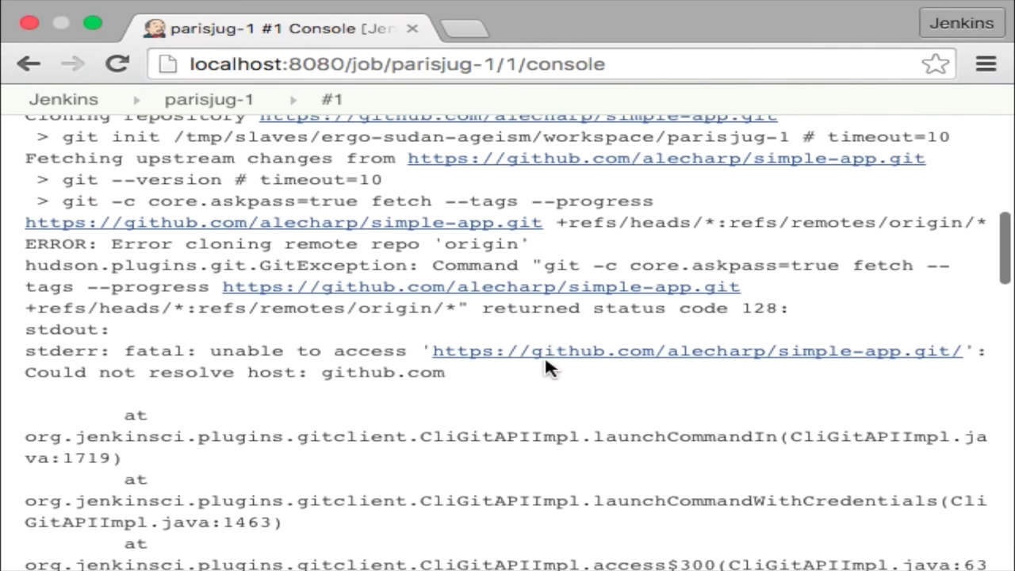
{"action": "key", "text": "ctrl+Left"}
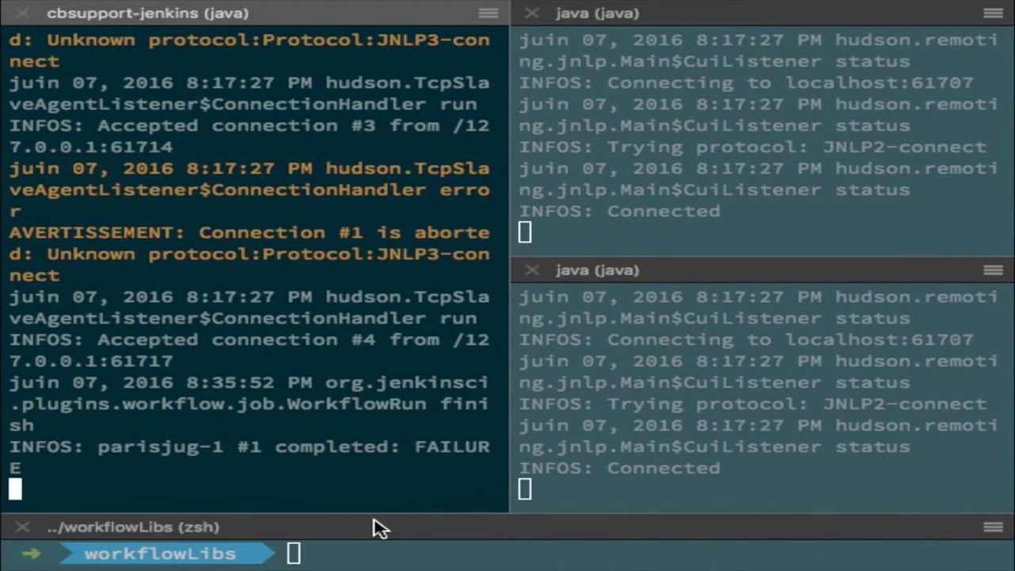
Enlarge the bottom shell pane, cd into ../simple-app and copy its path with pwd | pbcopy.
{"action": "left_click", "coordinate": [377, 557]}
{"action": "left_click_drag", "start_coordinate": [405, 509], "coordinate": [430, 478]}
{"action": "type", "text": "cd ."}
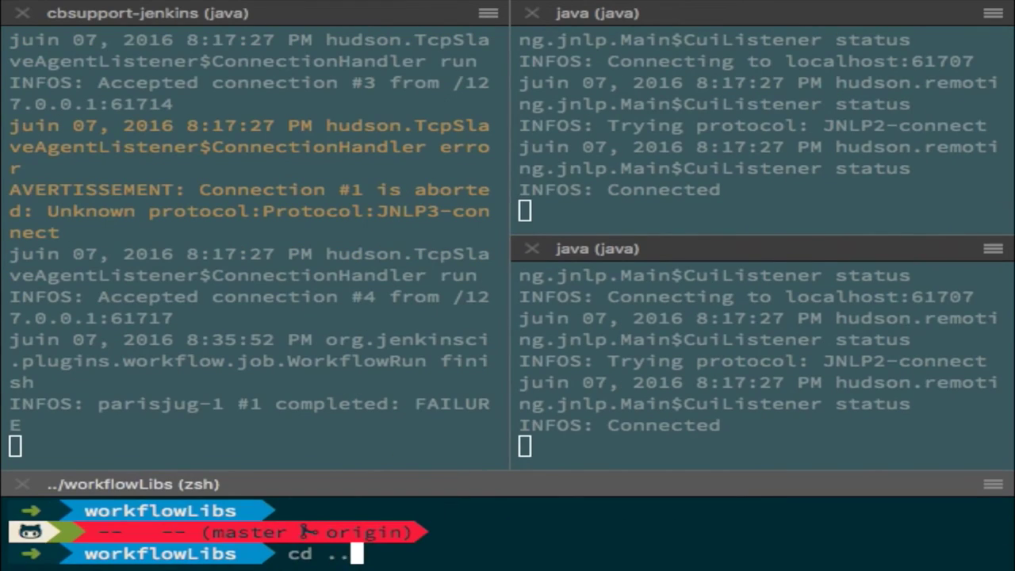
{"action": "type", "text": "./si"}
{"action": "key", "text": "Tab"}
{"action": "key", "text": "Return"}
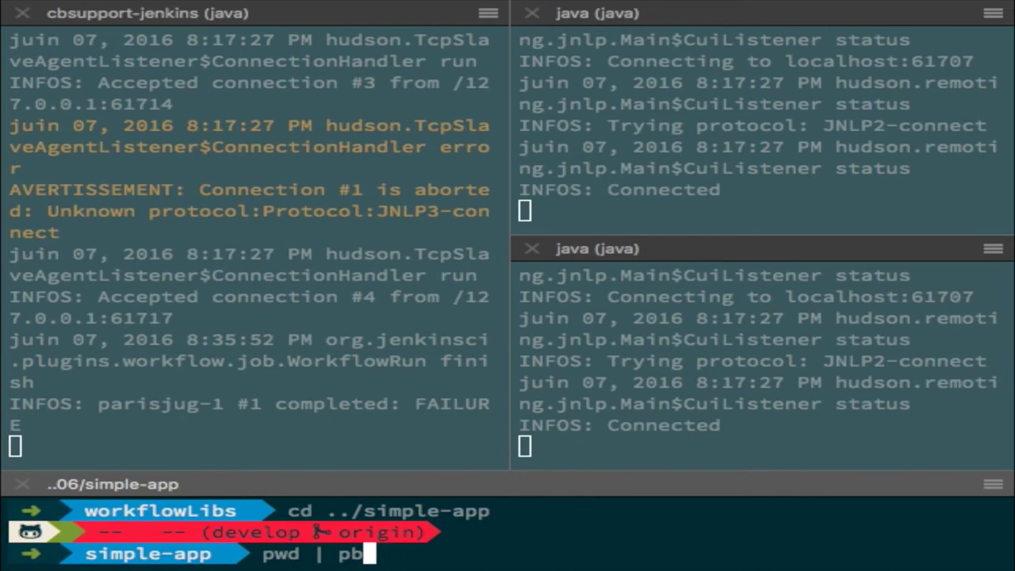
{"action": "key", "text": "Return"}
{"action": "key", "text": "ctrl+Right"}
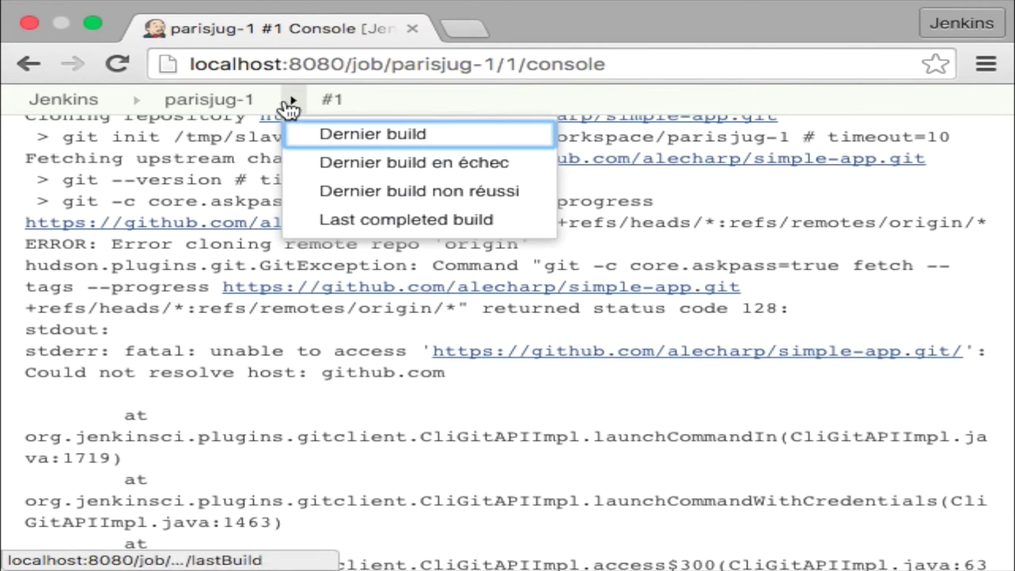
Open the parisjug-1 job's configuration page.
{"action": "left_click", "coordinate": [270, 102]}
{"action": "left_click", "coordinate": [269, 259]}
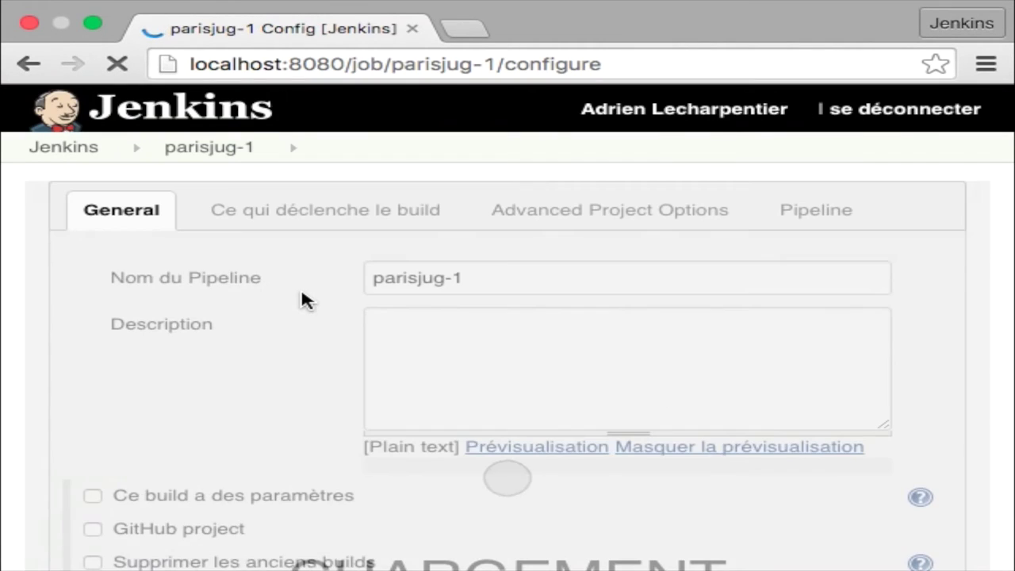
{"action": "scroll", "coordinate": [302, 460], "scroll_direction": "down", "scroll_amount": 15}
{"action": "scroll", "coordinate": [301, 463], "scroll_direction": "up", "scroll_amount": 4}
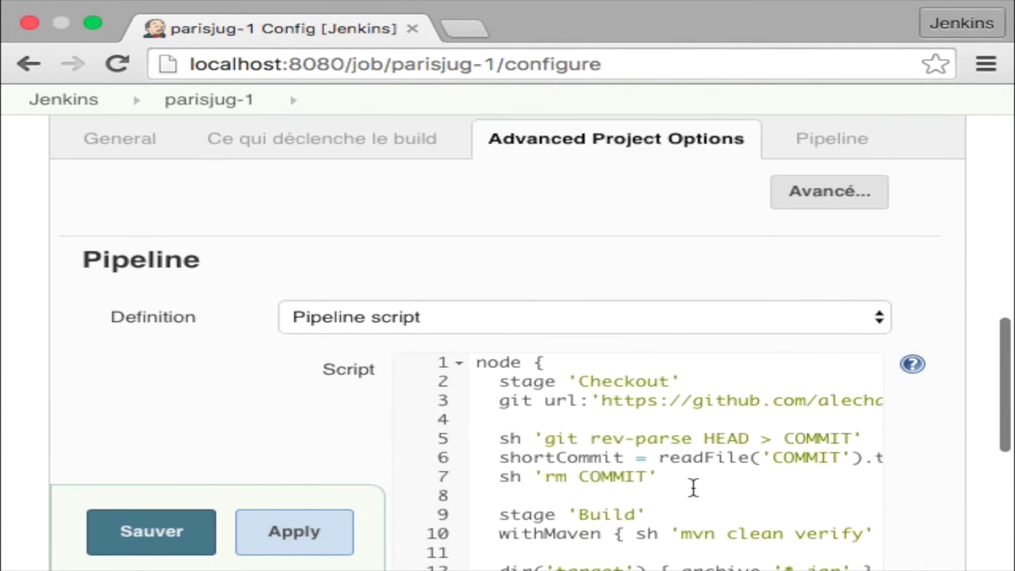
Replace the GitHub URL with file:// plus the local simple-app path, join the branch line, and save.
{"action": "left_click_drag", "start_coordinate": [604, 406], "coordinate": [785, 387]}
{"action": "key", "text": "Right"}
{"action": "key", "text": "Delete"}
{"action": "key", "text": "Delete"}
{"action": "key", "text": "Delete"}
{"action": "key", "text": "Delete"}
{"action": "key", "text": "Delete"}
{"action": "key", "text": "Delete"}
{"action": "key", "text": "Delete"}
{"action": "key", "text": "Delete"}
{"action": "key", "text": "Delete"}
{"action": "key", "text": "Delete"}
{"action": "key", "text": "Delete"}
{"action": "key", "text": "Delete"}
{"action": "key", "text": "Delete"}
{"action": "key", "text": "Delete"}
{"action": "key", "text": "Delete"}
{"action": "key", "text": "Delete"}
{"action": "key", "text": "Delete"}
{"action": "key", "text": "Delete"}
{"action": "key", "text": "Delete"}
{"action": "key", "text": "Delete"}
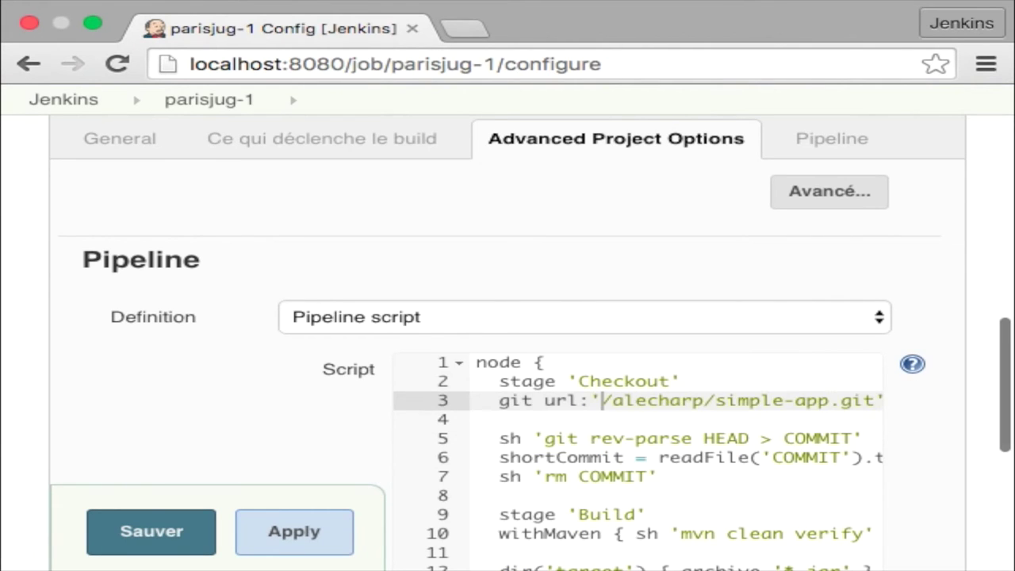
{"action": "key", "text": "Delete"}
{"action": "key", "text": "Delete"}
{"action": "key", "text": "Delete"}
{"action": "key", "text": "Delete"}
{"action": "key", "text": "Delete"}
{"action": "key", "text": "Delete"}
{"action": "key", "text": "Delete"}
{"action": "key", "text": "Delete"}
{"action": "key", "text": "Delete"}
{"action": "key", "text": "Delete"}
{"action": "key", "text": "Delete"}
{"action": "key", "text": "Delete"}
{"action": "key", "text": "Delete"}
{"action": "key", "text": "Delete"}
{"action": "key", "text": "Delete"}
{"action": "key", "text": "Delete"}
{"action": "key", "text": "Delete"}
{"action": "key", "text": "Delete"}
{"action": "key", "text": "Delete"}
{"action": "key", "text": "Delete"}
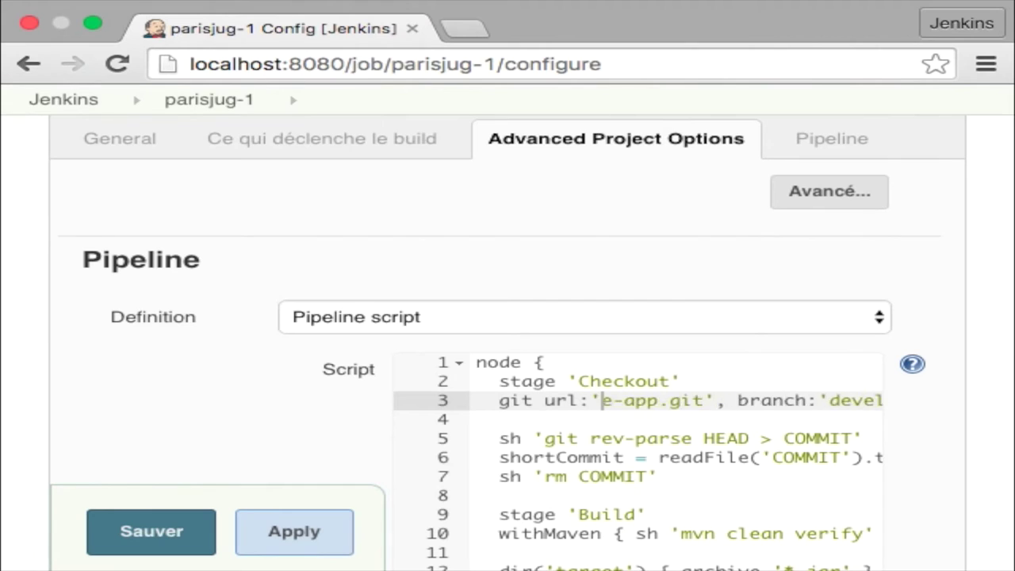
{"action": "type", "text": "file://"}
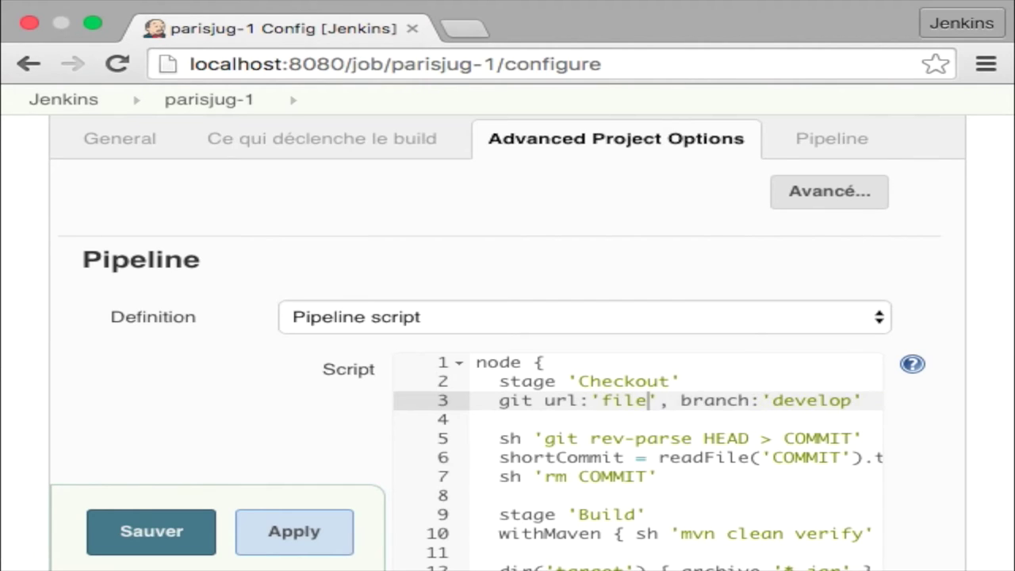
{"action": "key", "text": "super+v"}
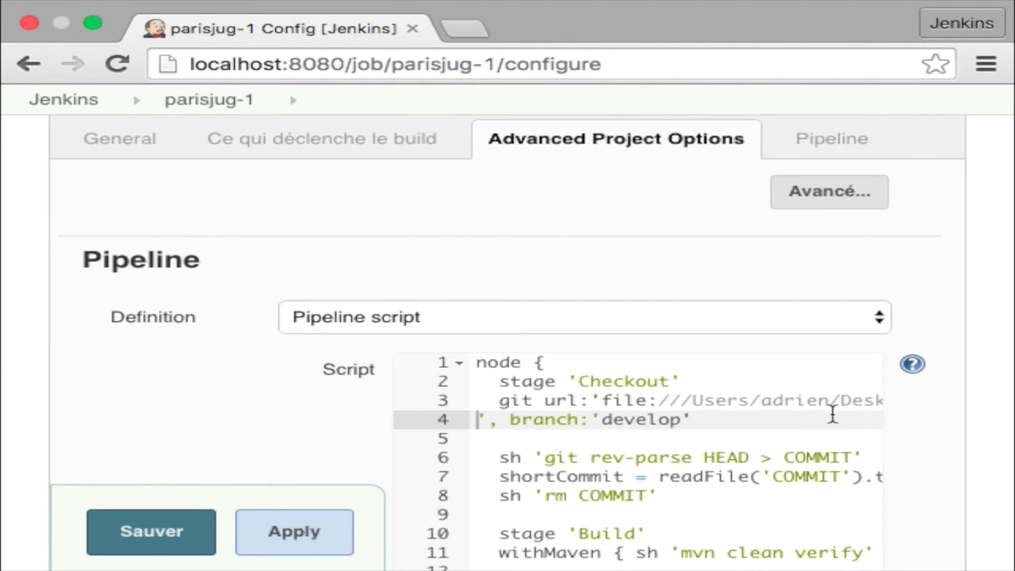
{"action": "key", "text": "BackSpace"}
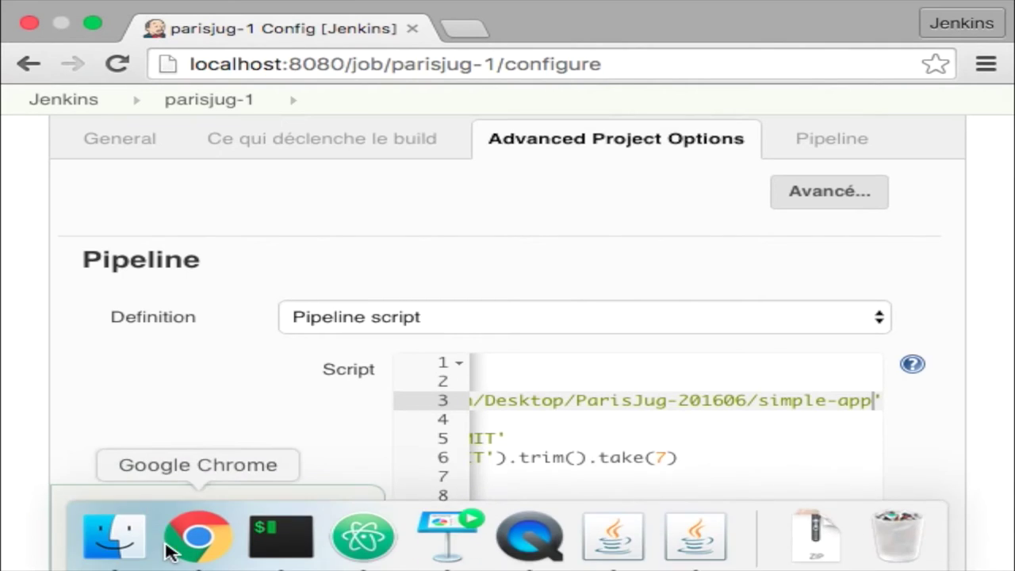
{"action": "left_click", "coordinate": [139, 529]}
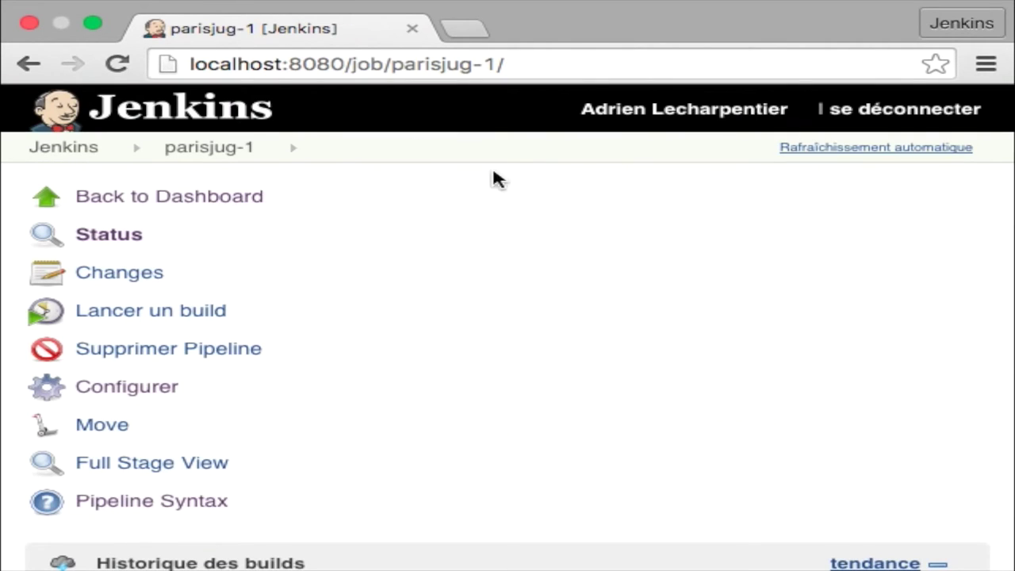
Start build #2 of parisjug-1.
{"action": "left_click", "coordinate": [204, 310]}
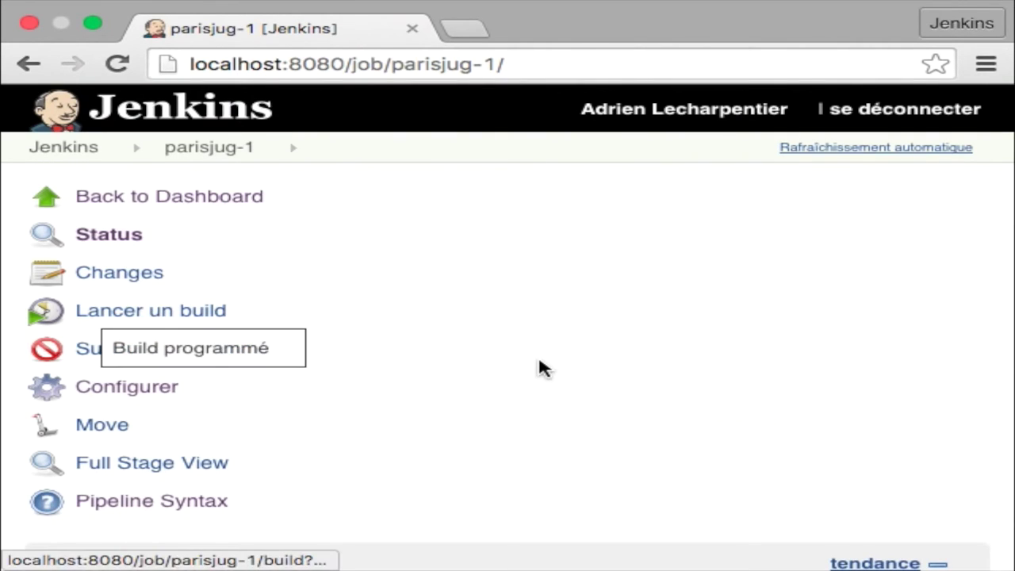
{"action": "scroll", "coordinate": [539, 367], "scroll_direction": "down", "scroll_amount": 6}
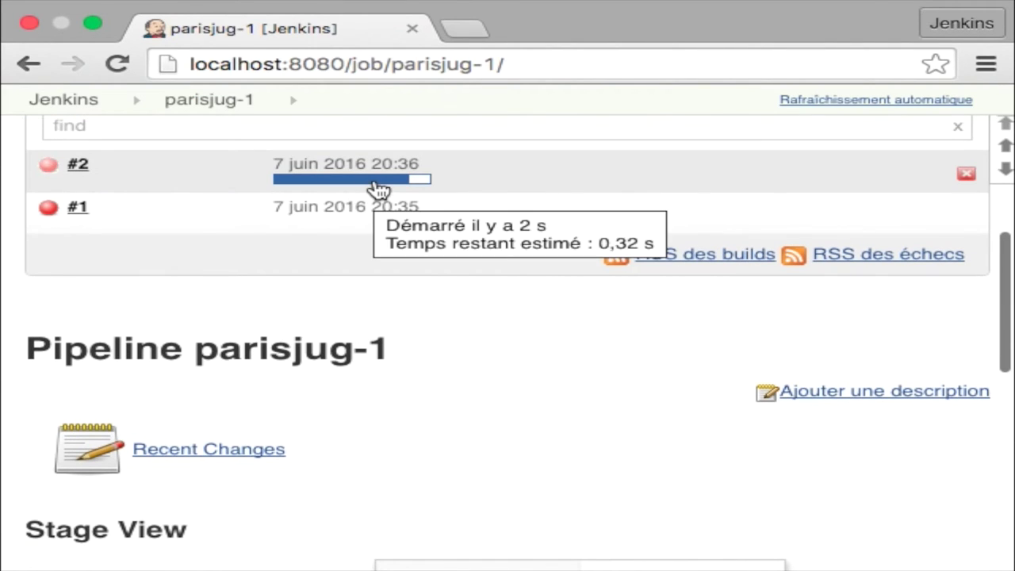
{"action": "scroll", "coordinate": [329, 363], "scroll_direction": "down", "scroll_amount": 7}
{"action": "scroll", "coordinate": [328, 363], "scroll_direction": "down", "scroll_amount": 2}
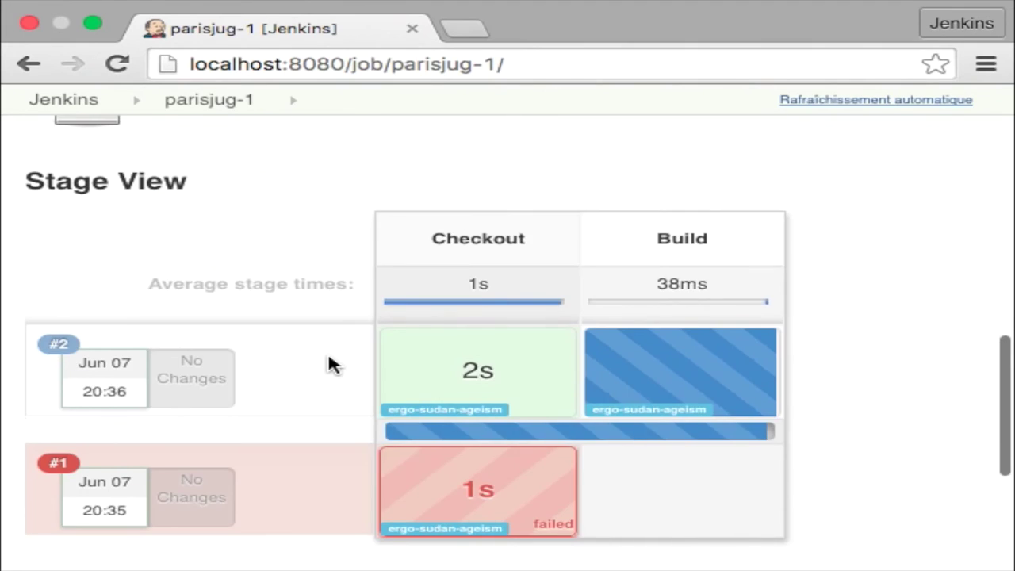
{"action": "scroll", "coordinate": [626, 428], "scroll_direction": "down", "scroll_amount": 3}
{"action": "scroll", "coordinate": [627, 431], "scroll_direction": "down", "scroll_amount": 5}
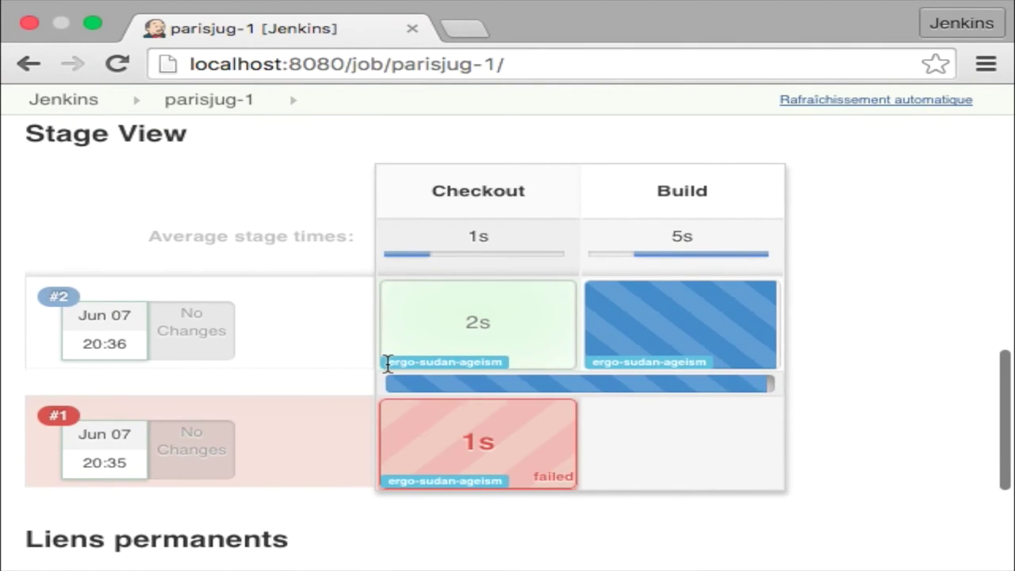
Open the Build stage logs and expand the tool installation and Shell Script output.
{"action": "mouse_move", "coordinate": [385, 366]}
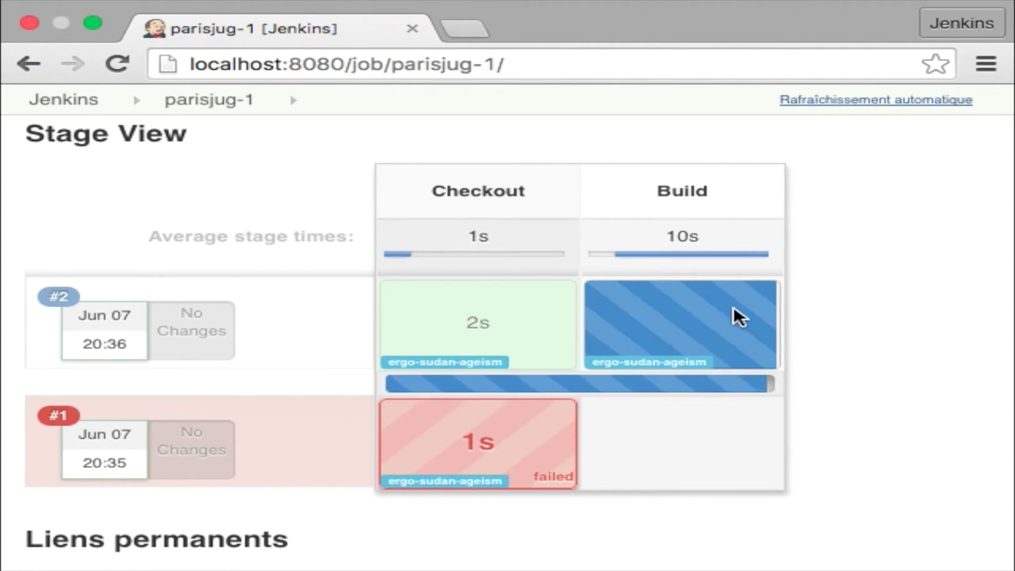
{"action": "mouse_move", "coordinate": [719, 300]}
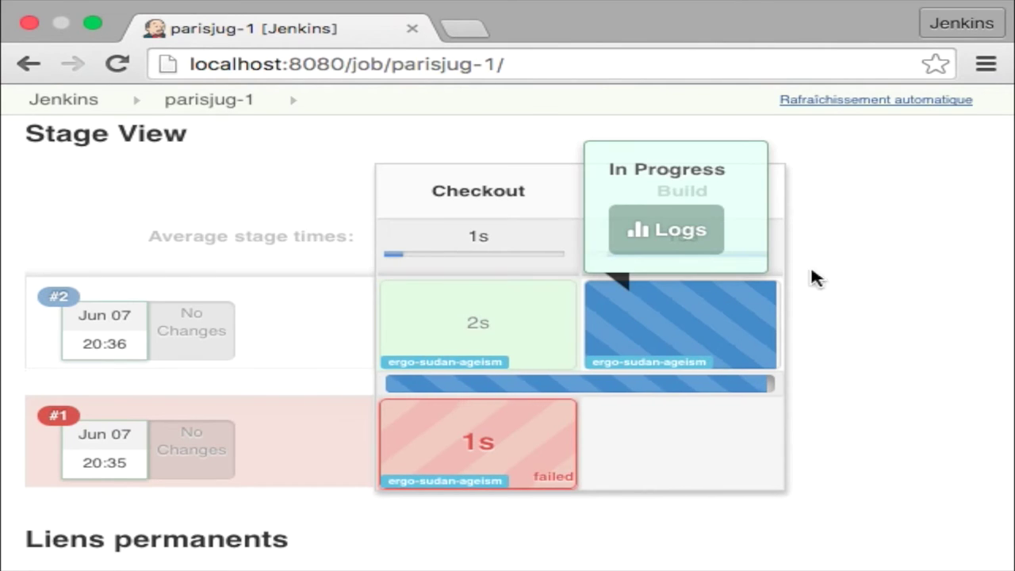
{"action": "mouse_move", "coordinate": [680, 294]}
{"action": "left_click", "coordinate": [661, 225]}
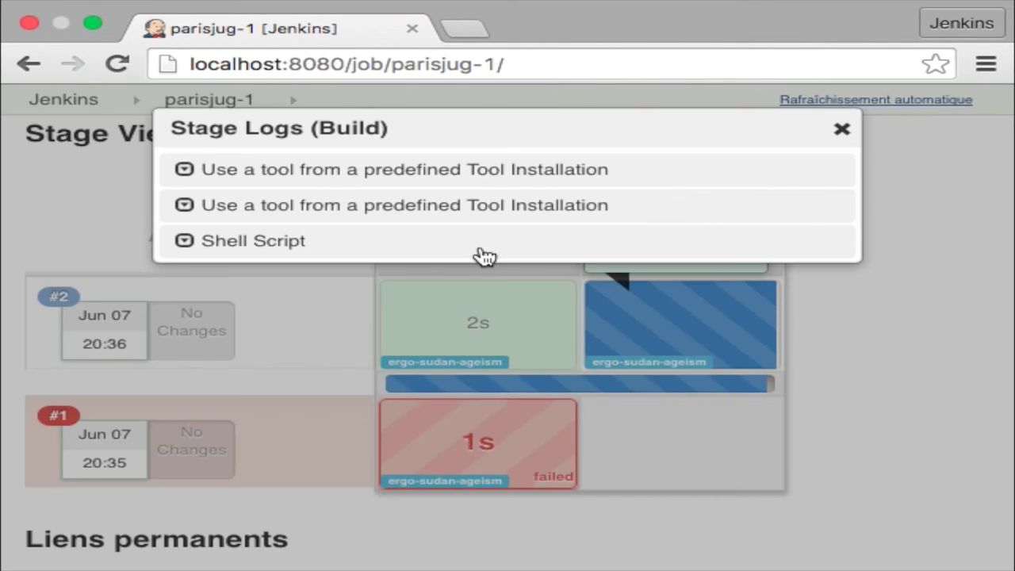
{"action": "left_click", "coordinate": [188, 174]}
{"action": "left_click", "coordinate": [183, 255]}
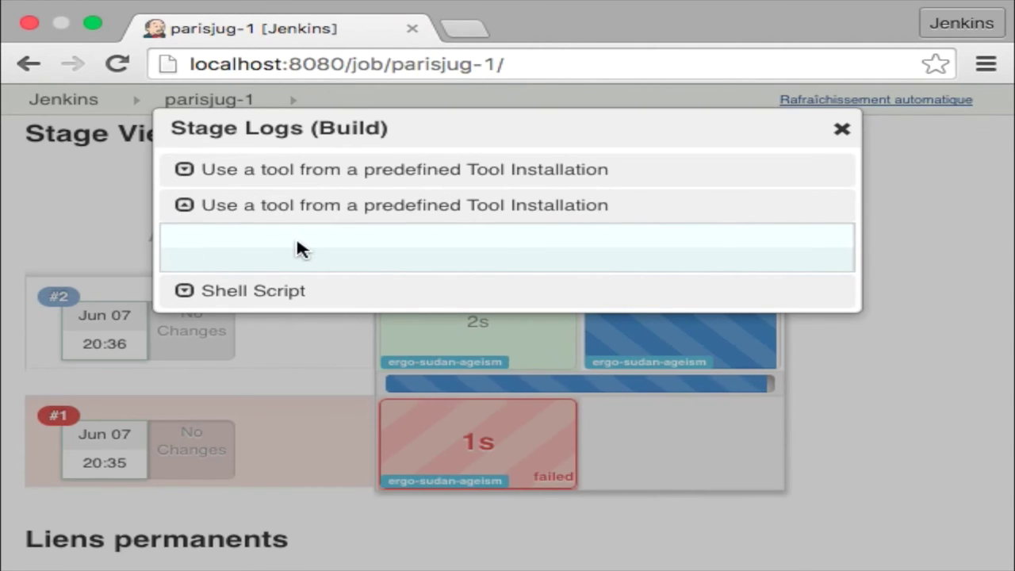
{"action": "left_click", "coordinate": [188, 290]}
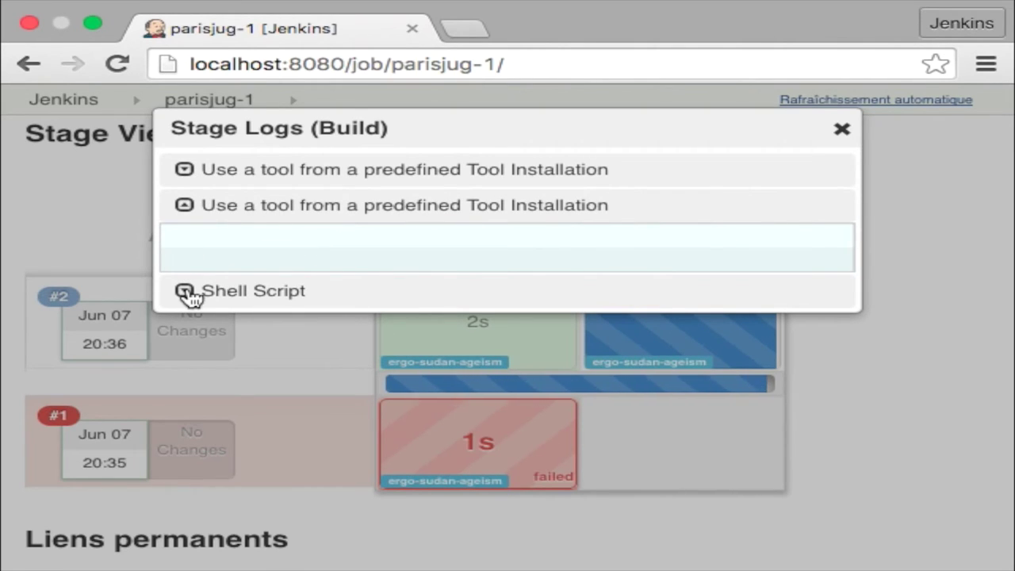
{"action": "scroll", "coordinate": [396, 478], "scroll_direction": "down", "scroll_amount": 20}
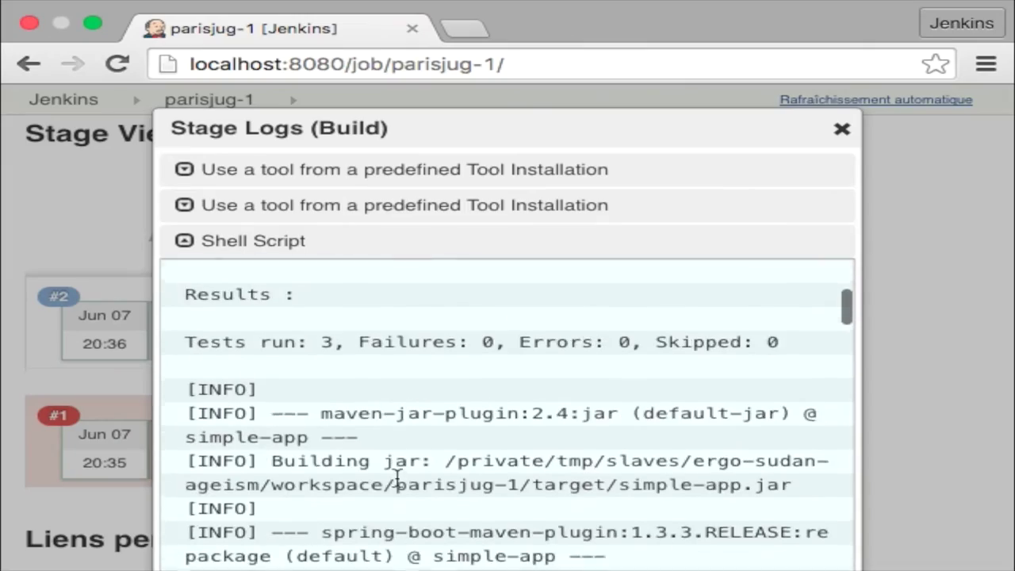
{"action": "scroll", "coordinate": [396, 478], "scroll_direction": "down", "scroll_amount": 10}
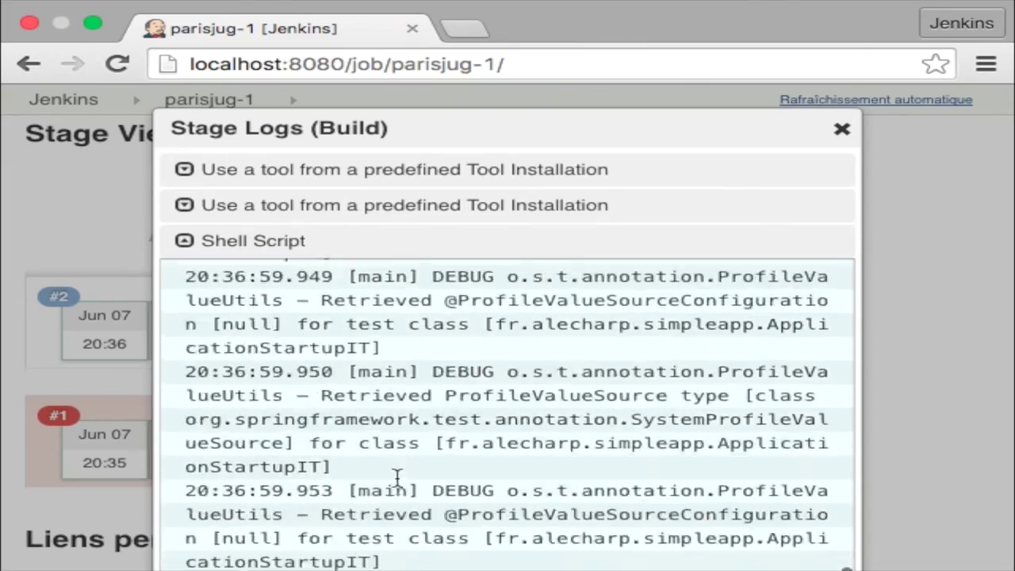
{"action": "scroll", "coordinate": [524, 330], "scroll_direction": "up", "scroll_amount": 3}
{"action": "scroll", "coordinate": [523, 331], "scroll_direction": "down", "scroll_amount": 5}
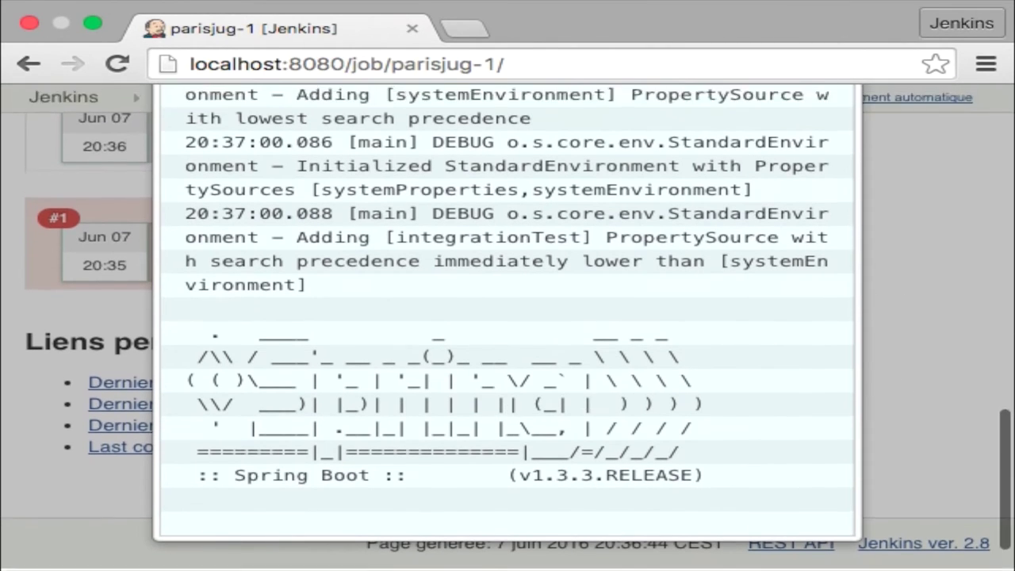
{"action": "left_click", "coordinate": [975, 337]}
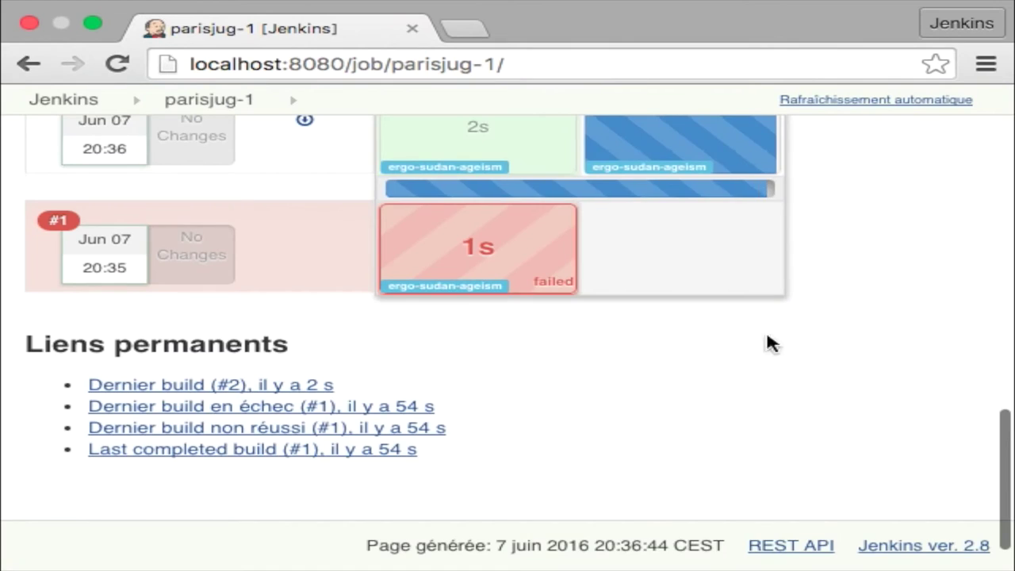
Open build #2's console output.
{"action": "scroll", "coordinate": [682, 333], "scroll_direction": "up", "scroll_amount": 4}
{"action": "scroll", "coordinate": [313, 243], "scroll_direction": "up", "scroll_amount": 3}
{"action": "scroll", "coordinate": [325, 346], "scroll_direction": "down", "scroll_amount": 3}
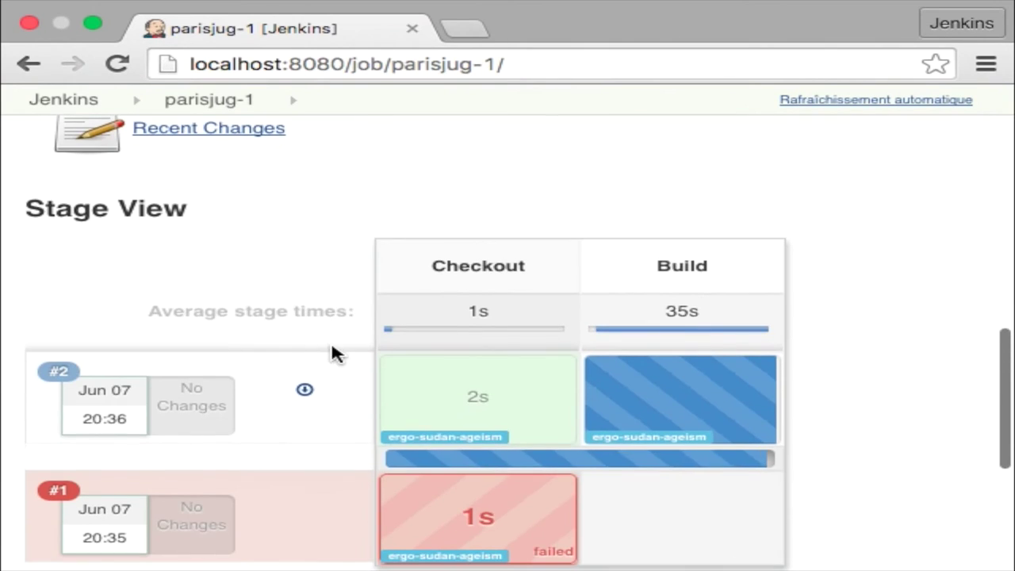
{"action": "scroll", "coordinate": [528, 267], "scroll_direction": "up", "scroll_amount": 5}
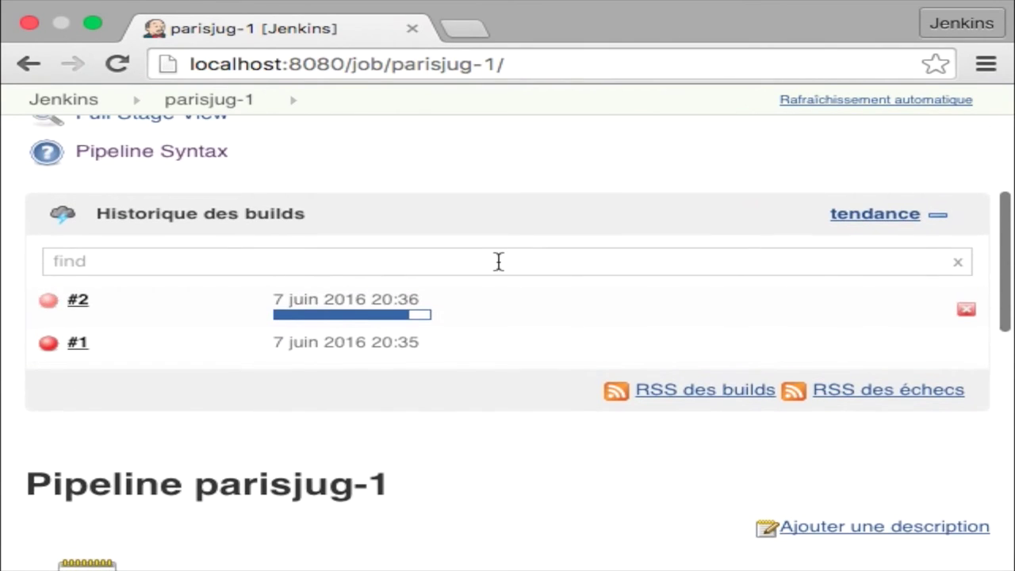
{"action": "left_click", "coordinate": [362, 318]}
Scroll build #2's console and highlight the two test results recording lines.
{"action": "scroll", "coordinate": [684, 331], "scroll_direction": "down", "scroll_amount": 10}
{"action": "scroll", "coordinate": [686, 332], "scroll_direction": "down", "scroll_amount": 20}
{"action": "scroll", "coordinate": [685, 331], "scroll_direction": "down", "scroll_amount": 20}
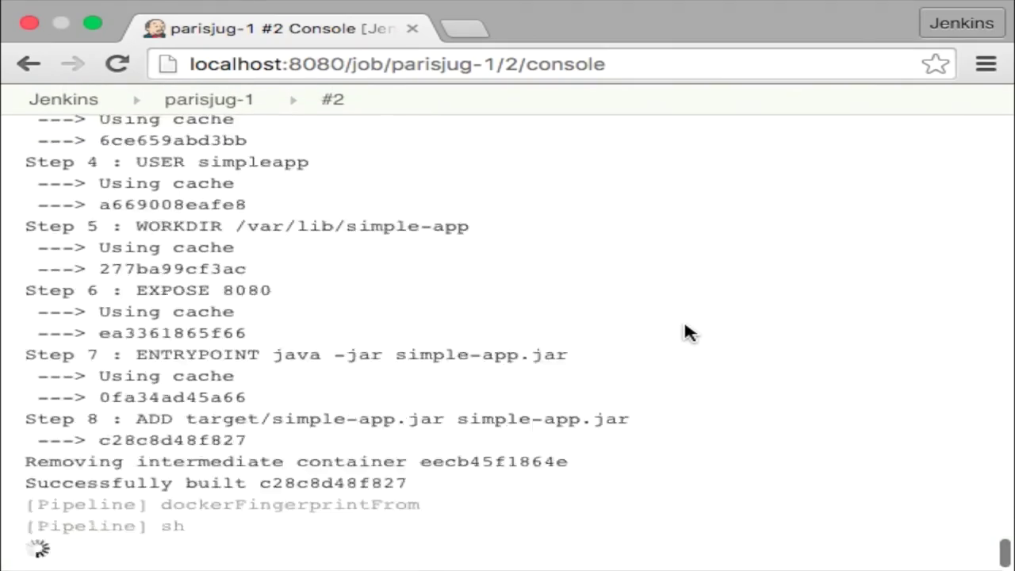
{"action": "scroll", "coordinate": [685, 326], "scroll_direction": "up", "scroll_amount": 15}
{"action": "scroll", "coordinate": [686, 331], "scroll_direction": "up", "scroll_amount": 10}
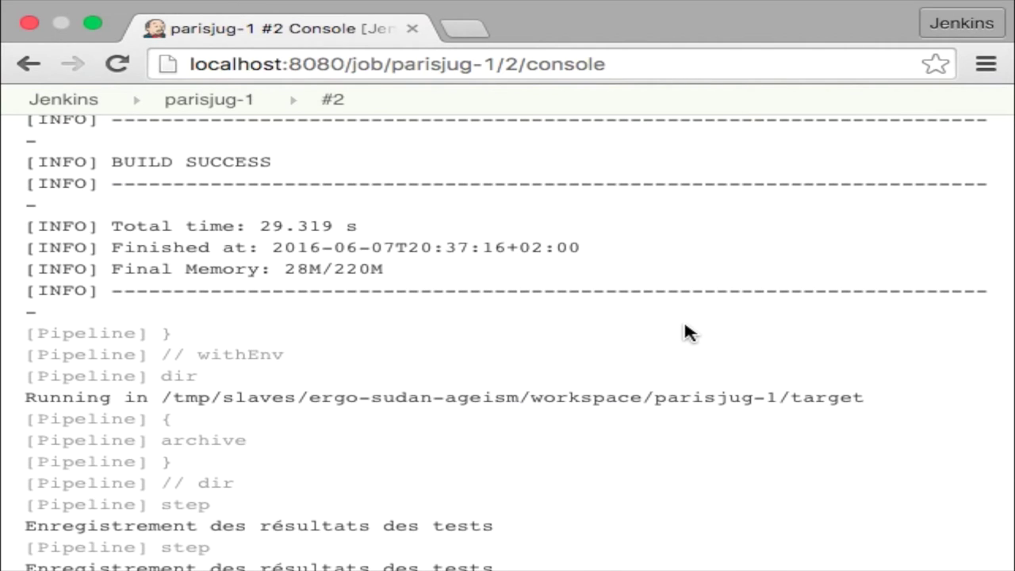
{"action": "scroll", "coordinate": [180, 390], "scroll_direction": "down", "scroll_amount": 4}
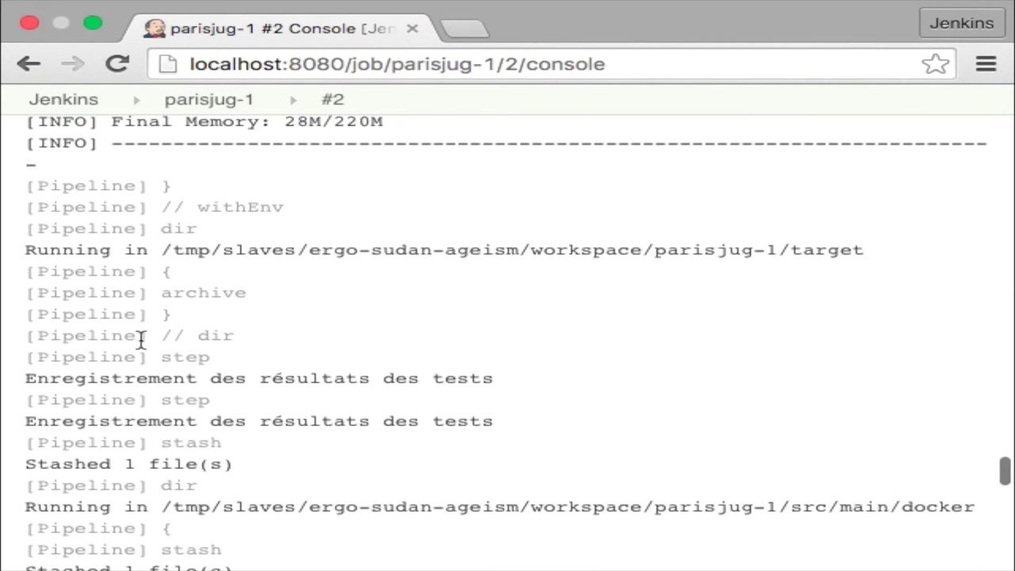
{"action": "left_click_drag", "start_coordinate": [48, 383], "coordinate": [474, 381]}
{"action": "left_click_drag", "start_coordinate": [137, 421], "coordinate": [359, 420]}
{"action": "scroll", "coordinate": [285, 396], "scroll_direction": "down", "scroll_amount": 2}
{"action": "left_click_drag", "start_coordinate": [25, 398], "coordinate": [229, 396]}
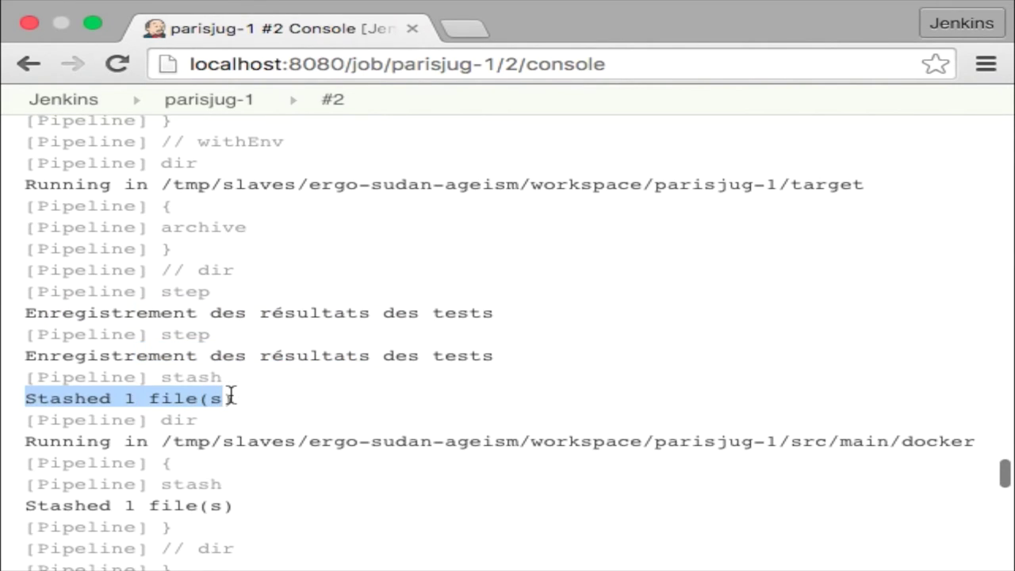
Highlight both agents' workspace paths and the Build Docker img stage, down to the approval prompt.
{"action": "scroll", "coordinate": [229, 396], "scroll_direction": "down", "scroll_amount": 3}
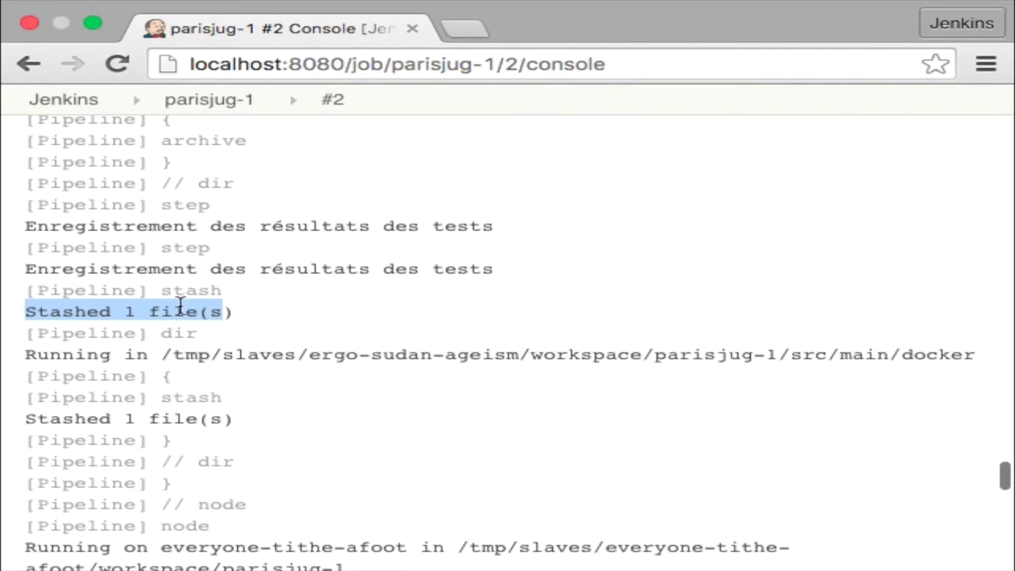
{"action": "left_click_drag", "start_coordinate": [143, 354], "coordinate": [494, 355]}
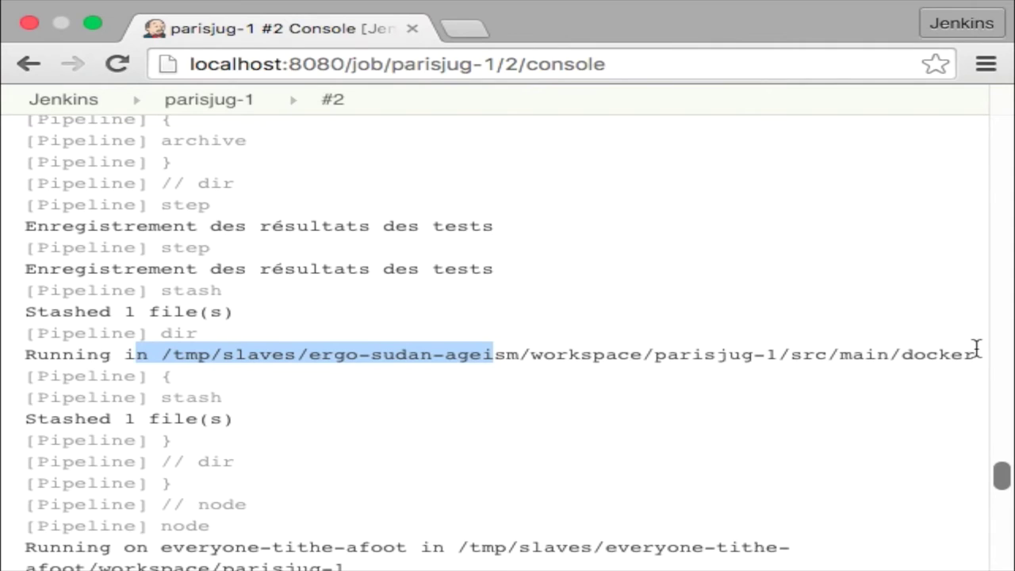
{"action": "scroll", "coordinate": [181, 413], "scroll_direction": "down", "scroll_amount": 9}
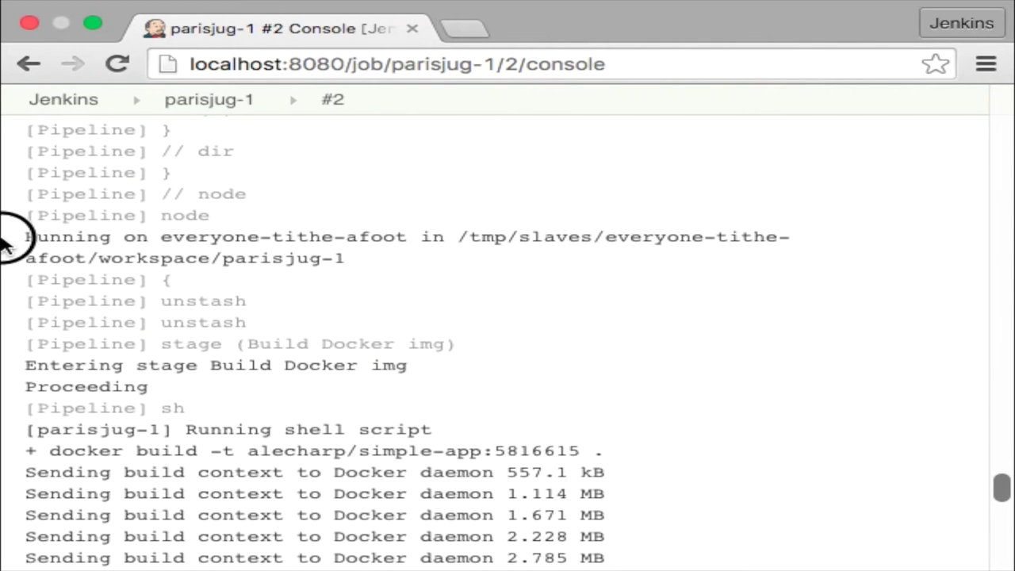
{"action": "left_click_drag", "start_coordinate": [38, 244], "coordinate": [449, 232]}
{"action": "scroll", "coordinate": [199, 424], "scroll_direction": "down", "scroll_amount": 3}
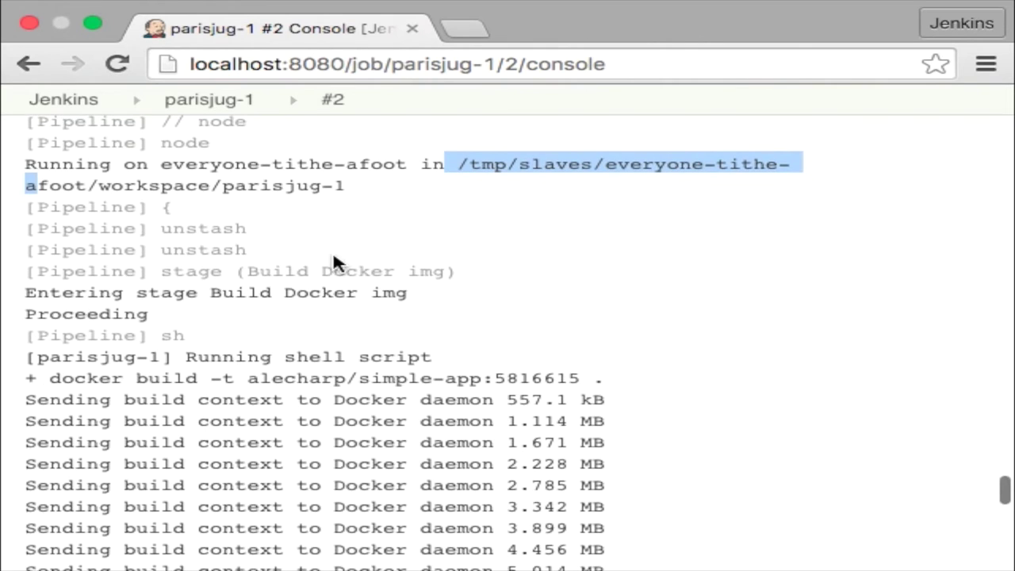
{"action": "left_click_drag", "start_coordinate": [109, 297], "coordinate": [406, 295]}
{"action": "scroll", "coordinate": [242, 346], "scroll_direction": "down", "scroll_amount": 8}
{"action": "left_click_drag", "start_coordinate": [247, 231], "coordinate": [296, 557]}
{"action": "scroll", "coordinate": [277, 242], "scroll_direction": "up", "scroll_amount": 7}
{"action": "scroll", "coordinate": [341, 308], "scroll_direction": "down", "scroll_amount": 2}
{"action": "scroll", "coordinate": [397, 309], "scroll_direction": "down", "scroll_amount": 20}
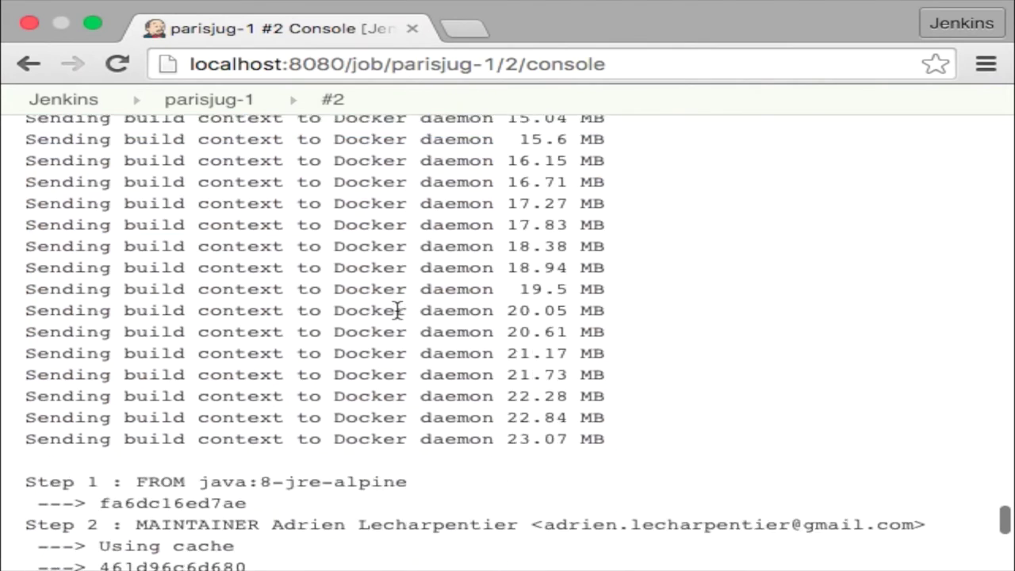
{"action": "scroll", "coordinate": [396, 313], "scroll_direction": "down", "scroll_amount": 8}
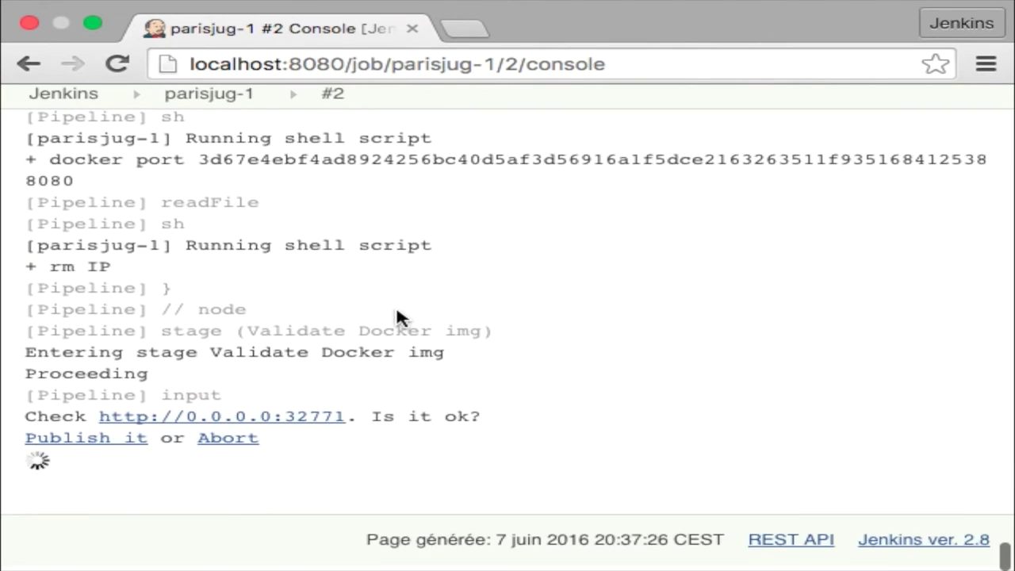
{"action": "left_click", "coordinate": [307, 434], "text": "super"}
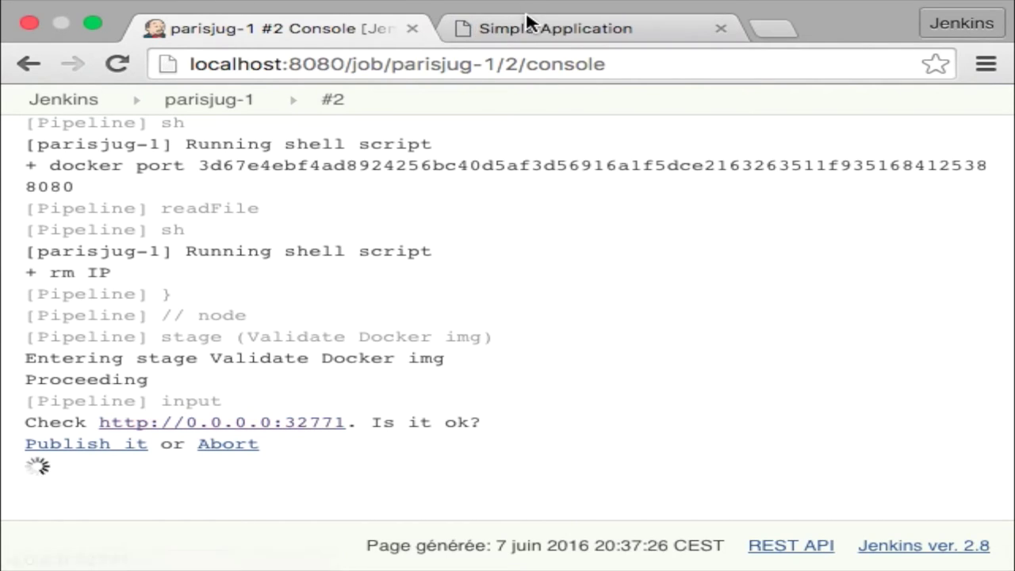
{"action": "left_click", "coordinate": [527, 26]}
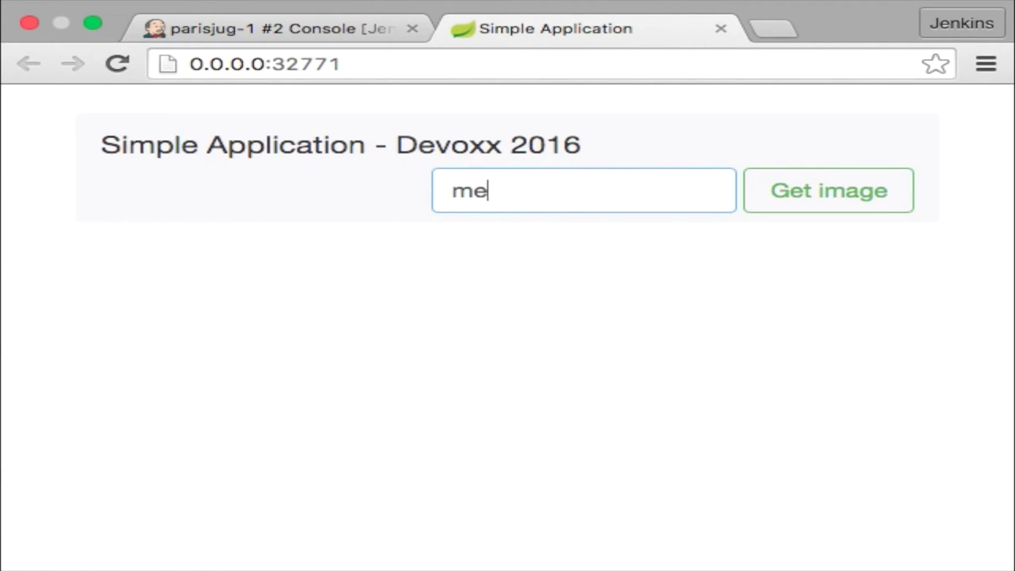
{"action": "key", "text": "Return"}
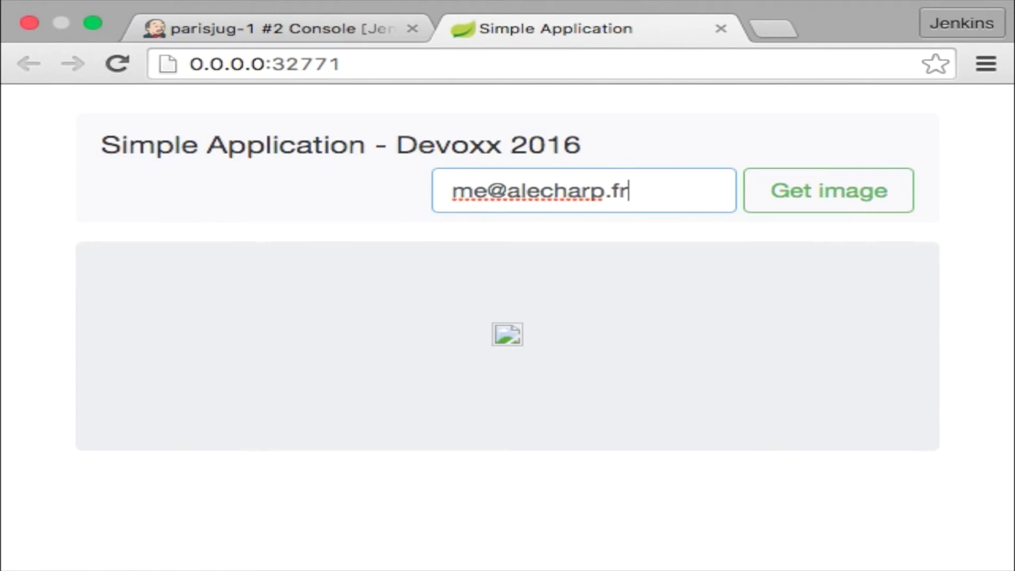
{"action": "key", "text": "super+w"}
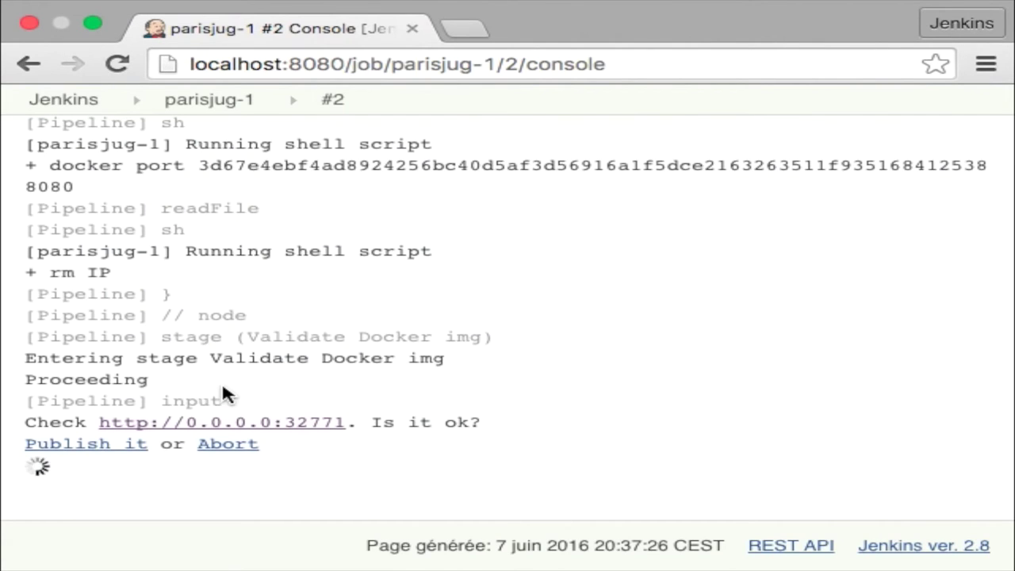
Approve build #2 with 'Publish it' in the parisjug-1 Stage View.
{"action": "left_click", "coordinate": [182, 101]}
{"action": "scroll", "coordinate": [562, 494], "scroll_direction": "down", "scroll_amount": 5}
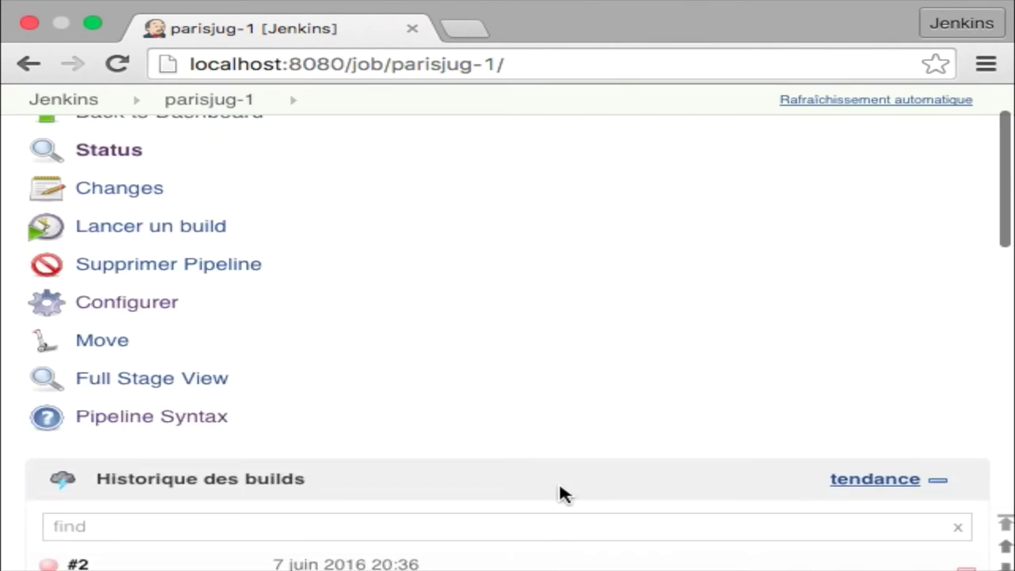
{"action": "scroll", "coordinate": [561, 494], "scroll_direction": "down", "scroll_amount": 3}
{"action": "mouse_move", "coordinate": [931, 175]}
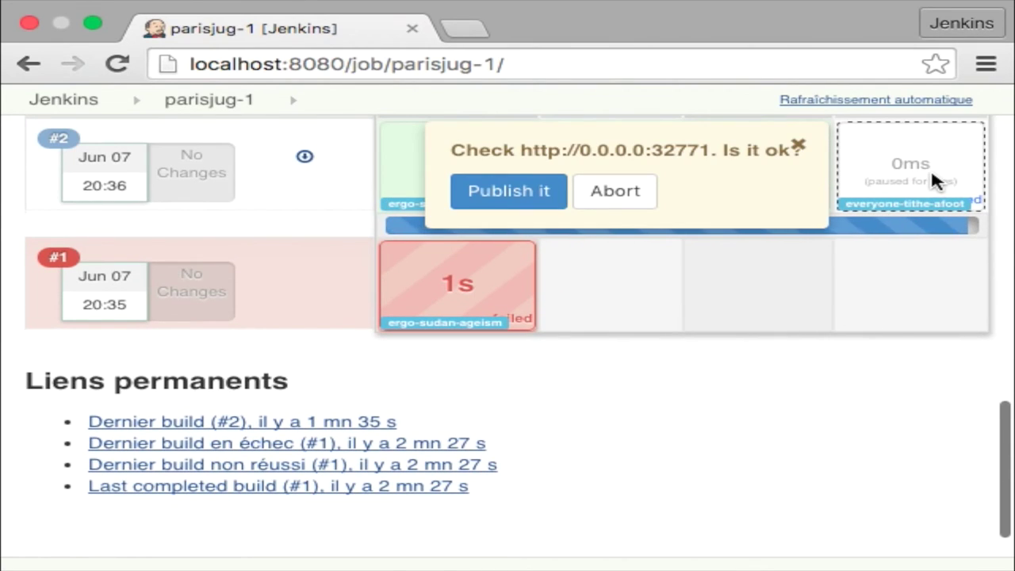
{"action": "scroll", "coordinate": [931, 169], "scroll_direction": "up", "scroll_amount": 2}
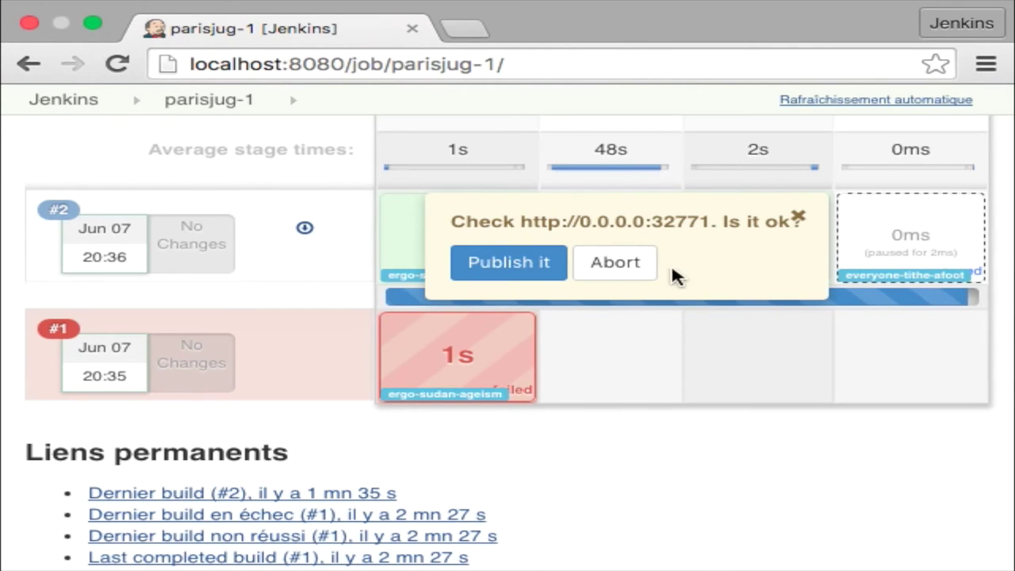
{"action": "left_click", "coordinate": [464, 255]}
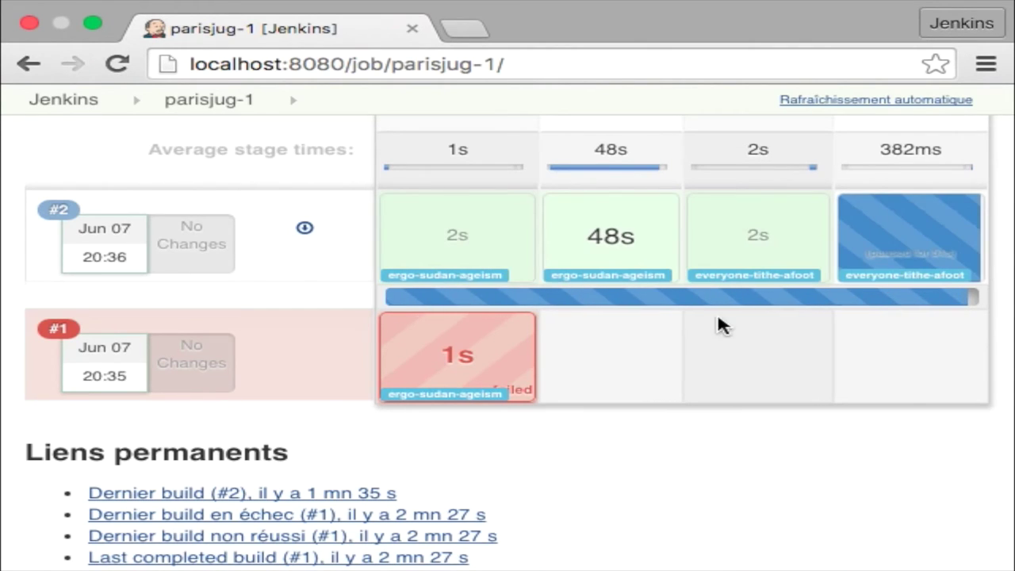
Confirm in the Publish Docker img stage log that the 'latest' image was pushed.
{"action": "scroll", "coordinate": [558, 337], "scroll_direction": "up", "scroll_amount": 4}
{"action": "scroll", "coordinate": [558, 337], "scroll_direction": "down", "scroll_amount": 2}
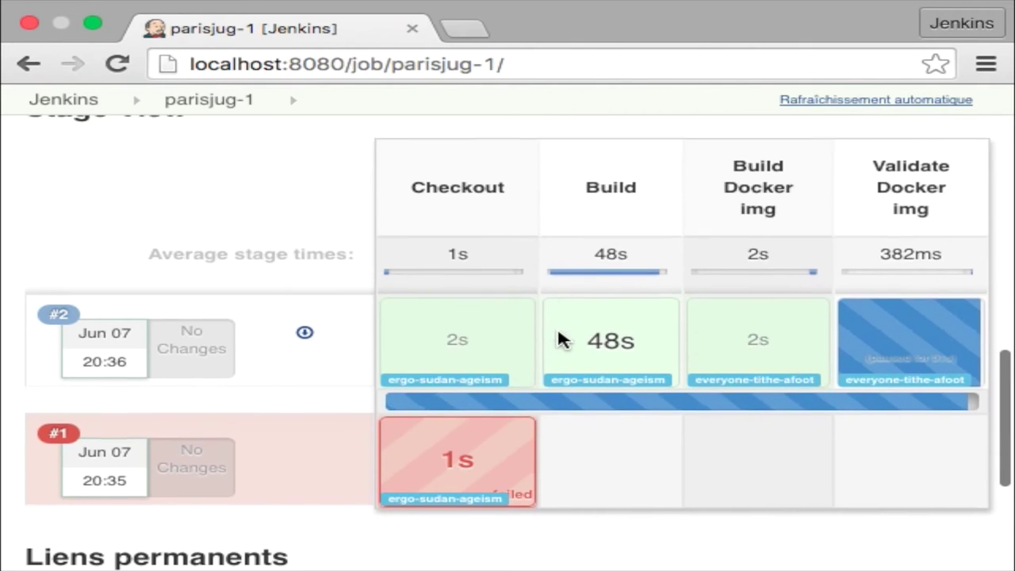
{"action": "scroll", "coordinate": [724, 335], "scroll_direction": "down", "scroll_amount": 5}
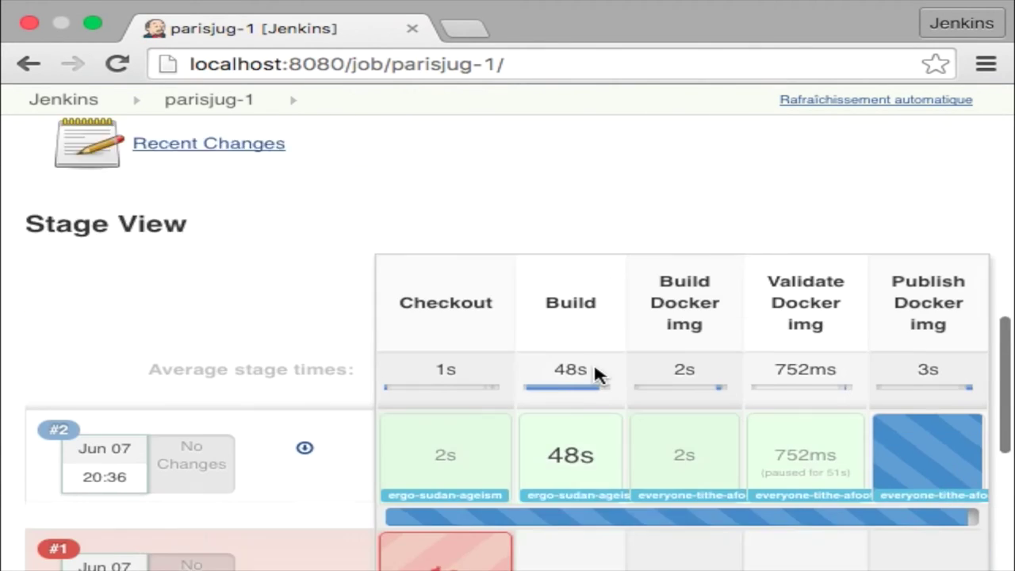
{"action": "mouse_move", "coordinate": [946, 306]}
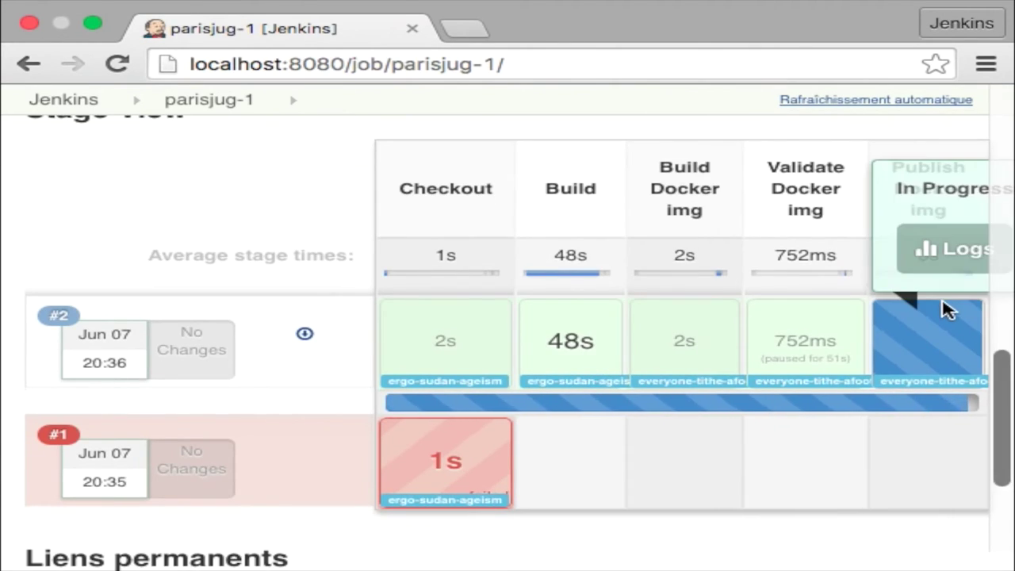
{"action": "left_click", "coordinate": [958, 250]}
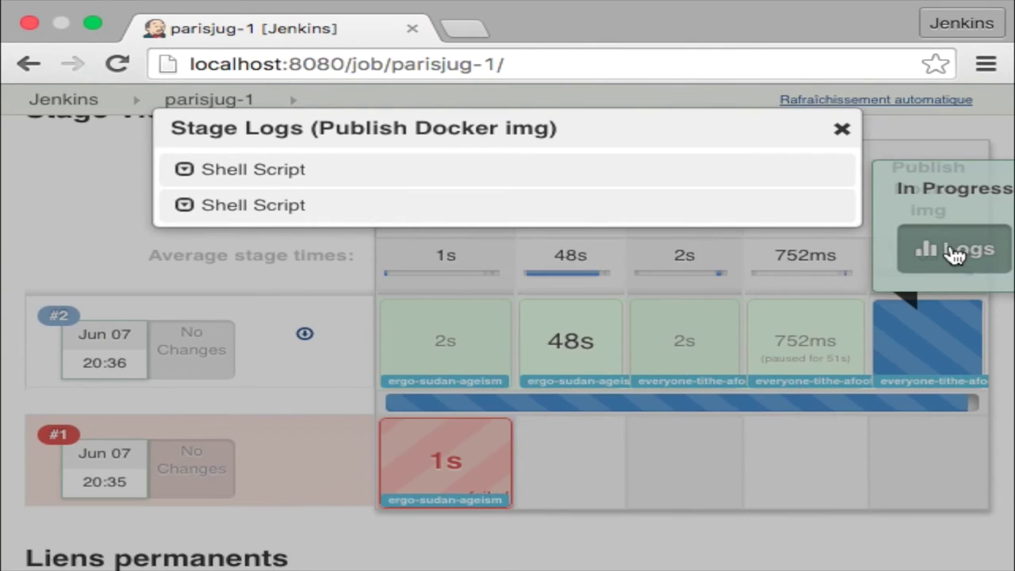
{"action": "left_click", "coordinate": [190, 207]}
{"action": "scroll", "coordinate": [249, 415], "scroll_direction": "down", "scroll_amount": 5}
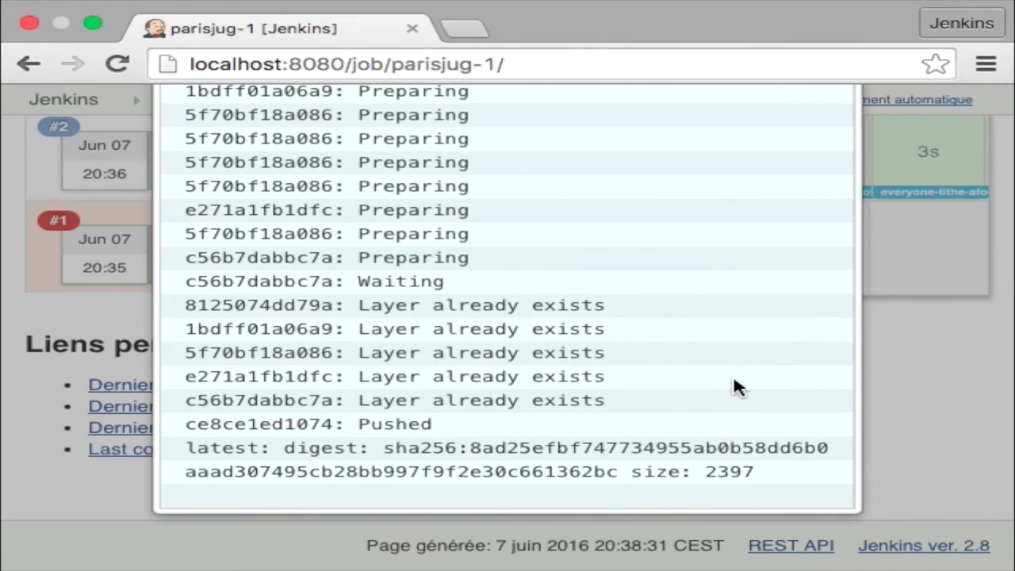
{"action": "left_click", "coordinate": [916, 364]}
{"action": "scroll", "coordinate": [560, 277], "scroll_direction": "up", "scroll_amount": 5}
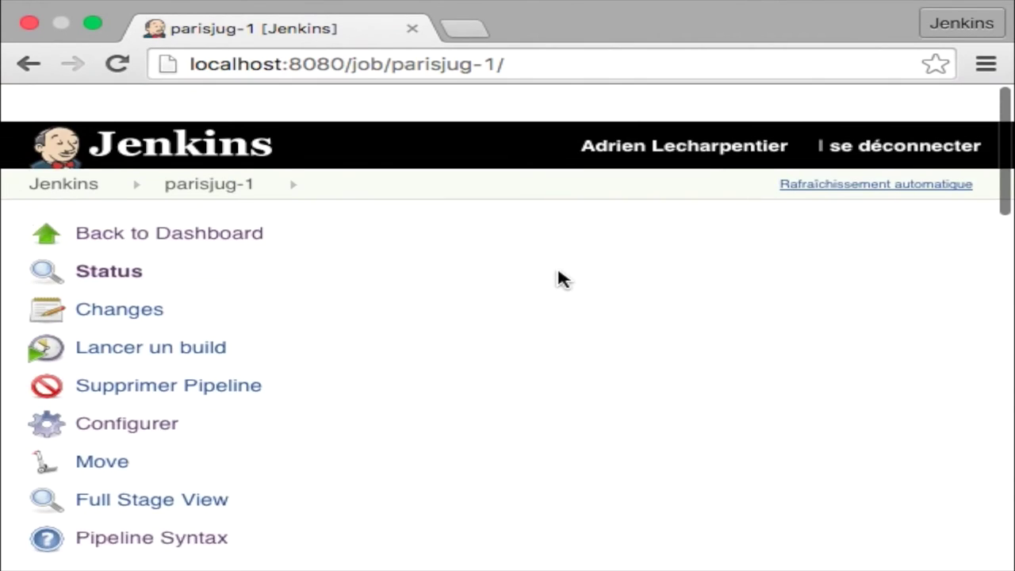
{"action": "left_click", "coordinate": [234, 144]}
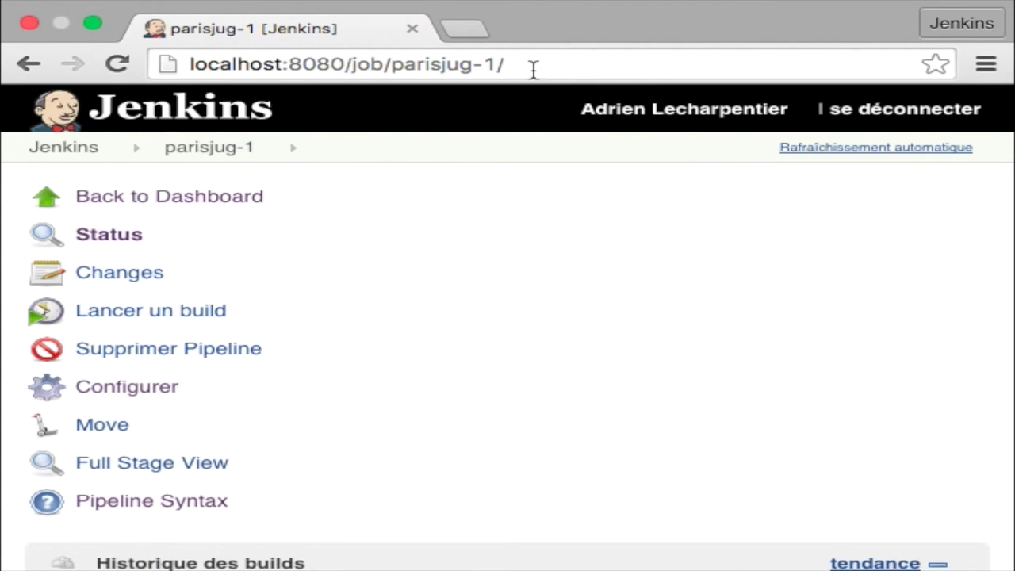
{"action": "scroll", "coordinate": [410, 399], "scroll_direction": "down", "scroll_amount": 10}
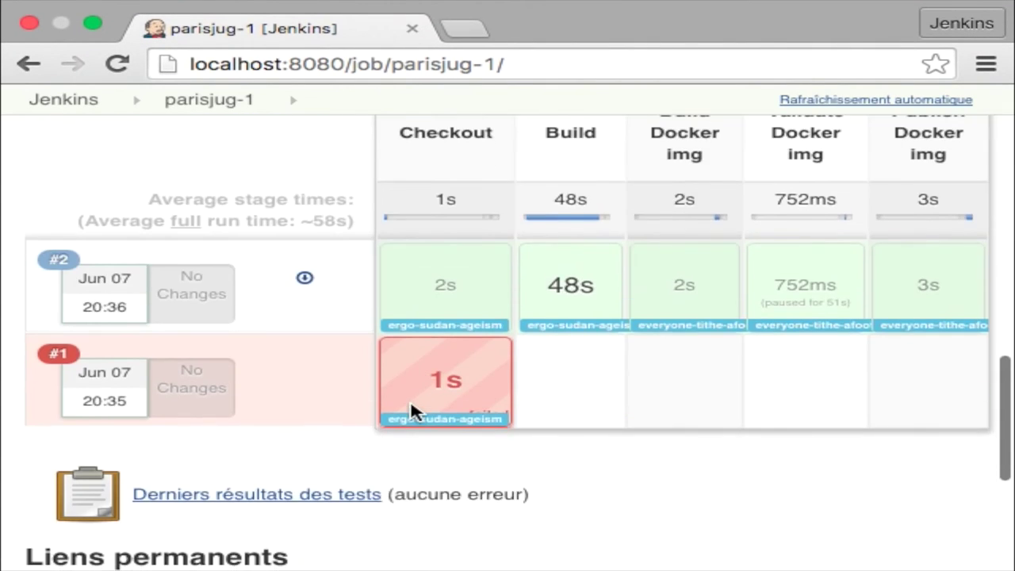
{"action": "scroll", "coordinate": [410, 399], "scroll_direction": "up", "scroll_amount": 10}
{"action": "left_click", "coordinate": [50, 159]}
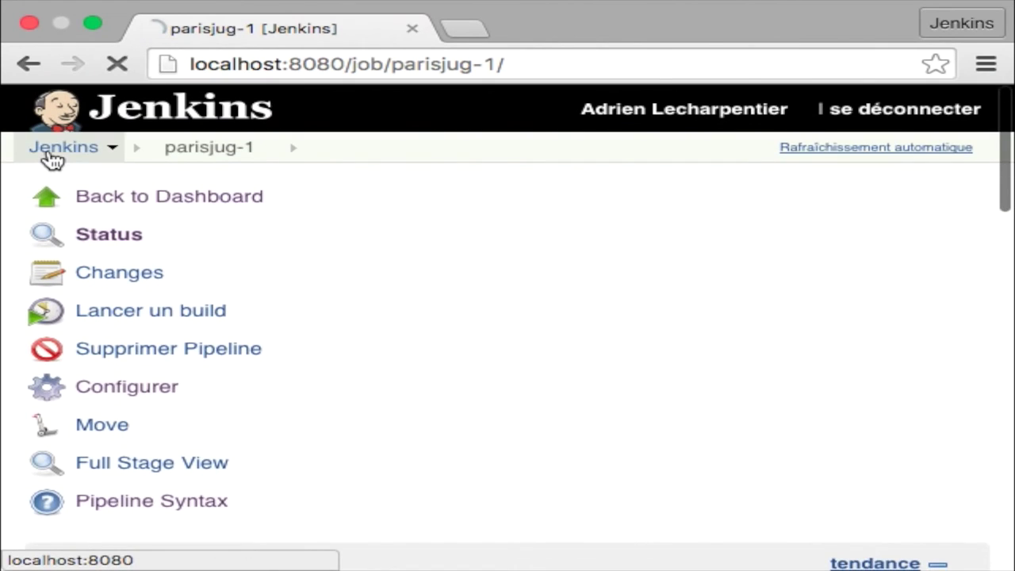
{"action": "scroll", "coordinate": [452, 397], "scroll_direction": "down", "scroll_amount": 5}
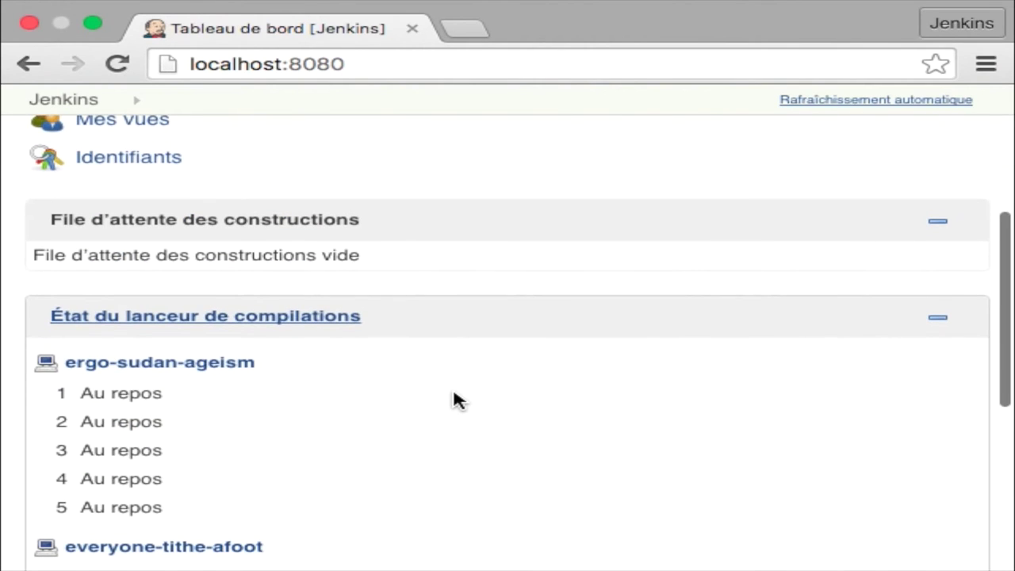
{"action": "scroll", "coordinate": [456, 400], "scroll_direction": "up", "scroll_amount": 5}
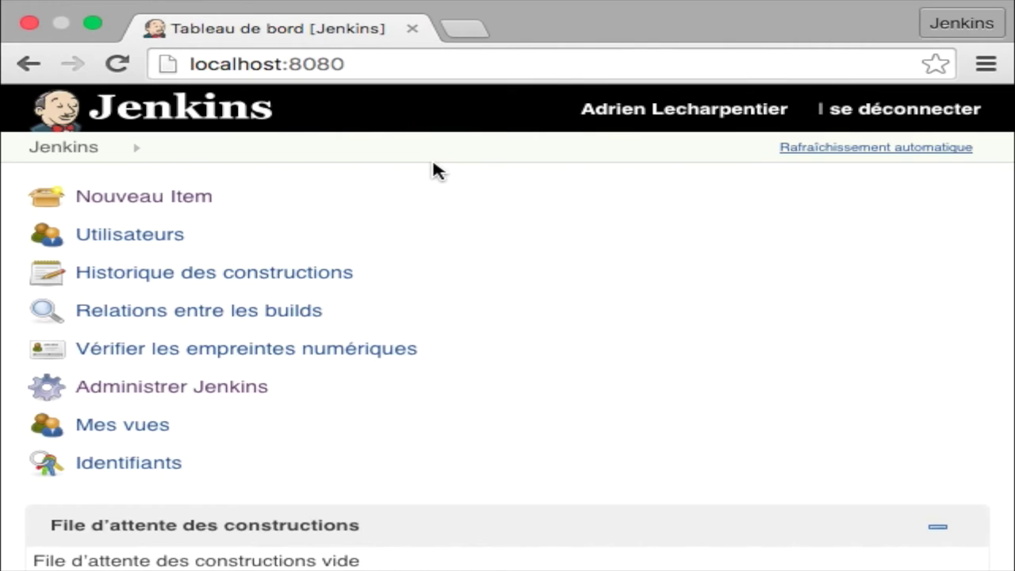
{"action": "left_click", "coordinate": [193, 196]}
{"action": "right_click", "coordinate": [706, 226]}
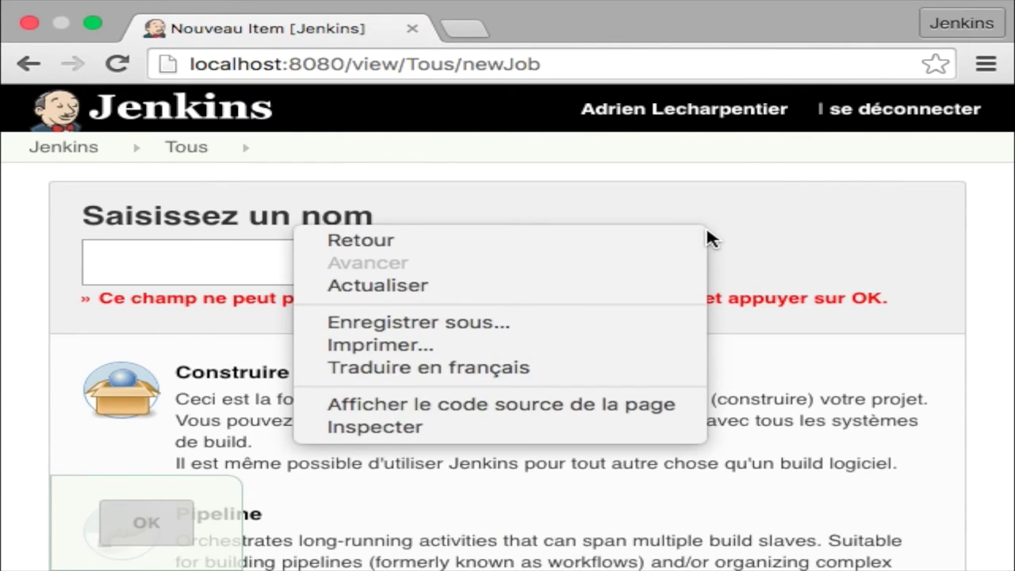
{"action": "left_click", "coordinate": [808, 230]}
{"action": "scroll", "coordinate": [808, 229], "scroll_direction": "down", "scroll_amount": 2}
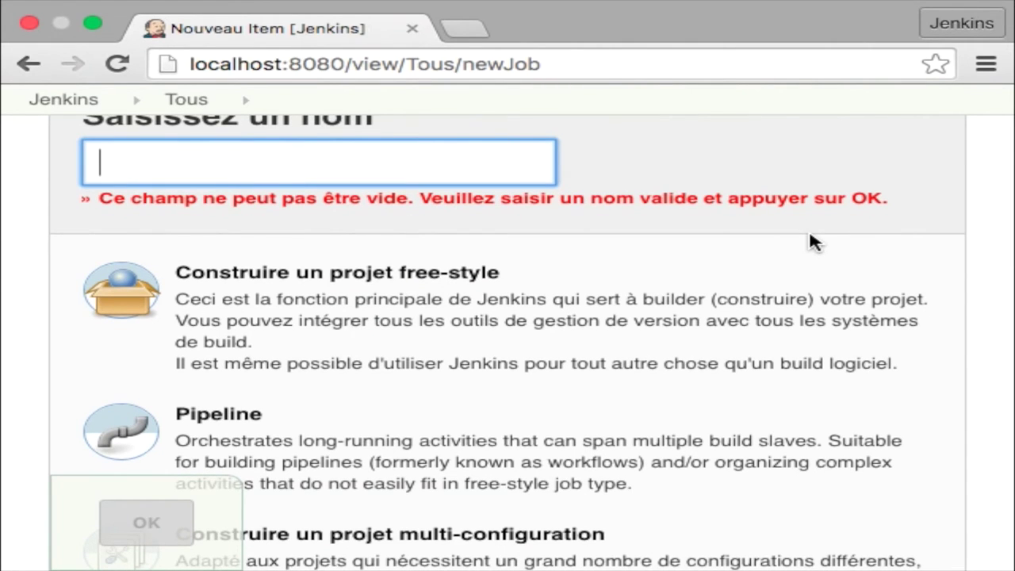
{"action": "scroll", "coordinate": [562, 374], "scroll_direction": "down", "scroll_amount": 3}
{"action": "key", "text": "super+bracketleft"}
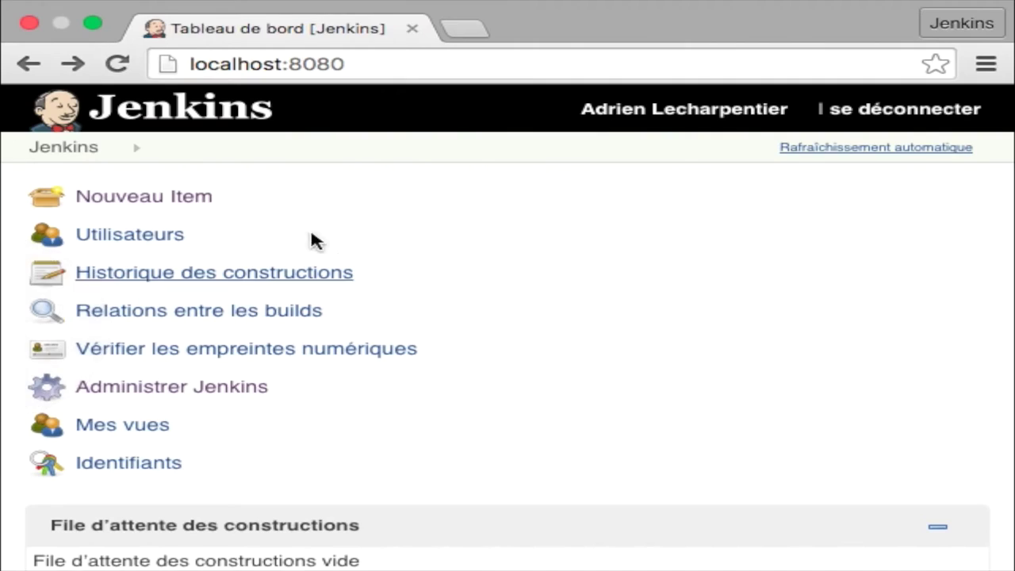
{"action": "scroll", "coordinate": [333, 373], "scroll_direction": "down", "scroll_amount": 10}
{"action": "left_click", "coordinate": [214, 362]}
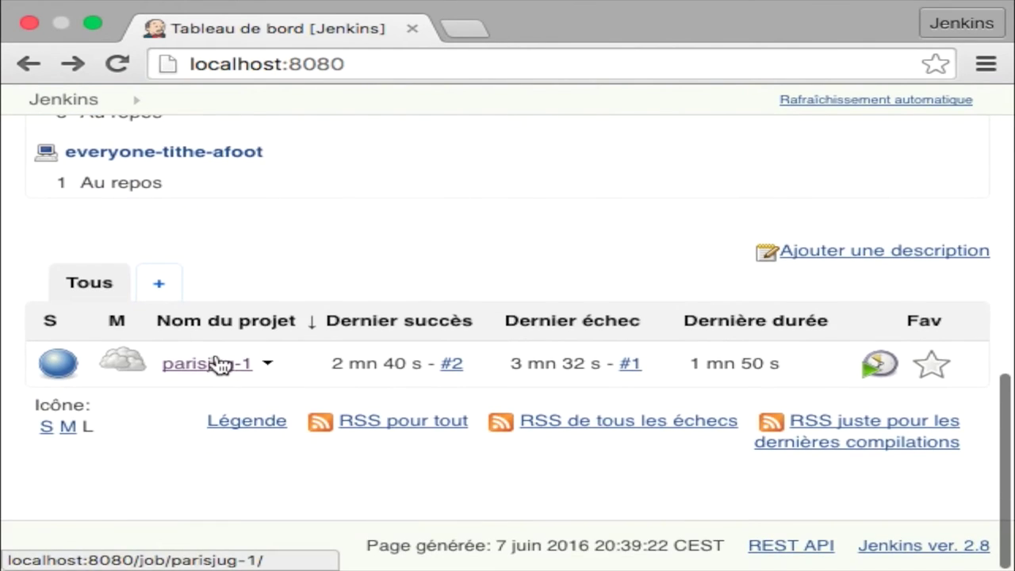
{"action": "scroll", "coordinate": [583, 431], "scroll_direction": "down", "scroll_amount": 10}
{"action": "scroll", "coordinate": [583, 430], "scroll_direction": "up", "scroll_amount": 10}
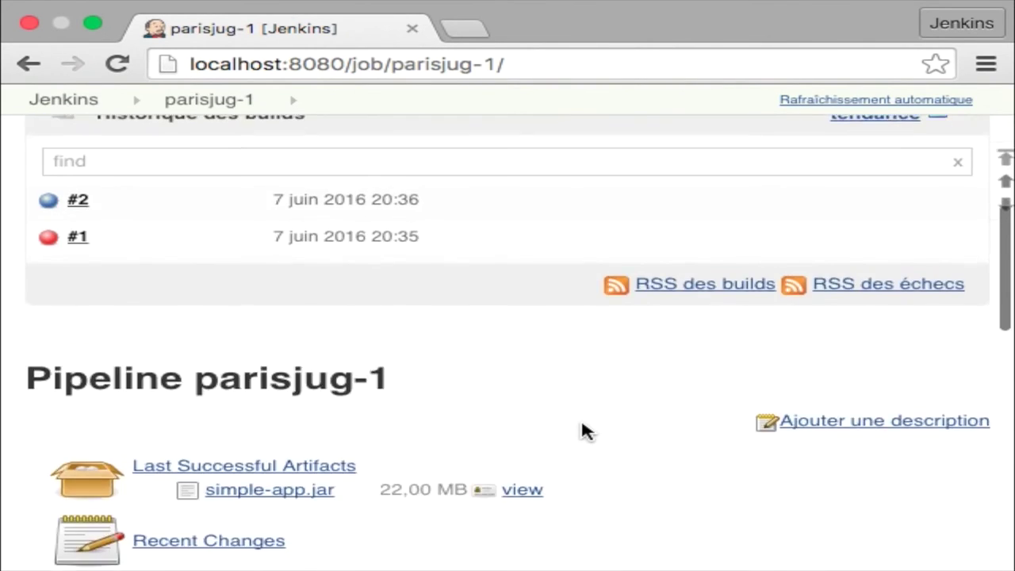
Set the pipeline Definition to 'Pipeline script from SCM' with Git, keeping Script Path Jenkinsfile.
{"action": "left_click", "coordinate": [162, 373]}
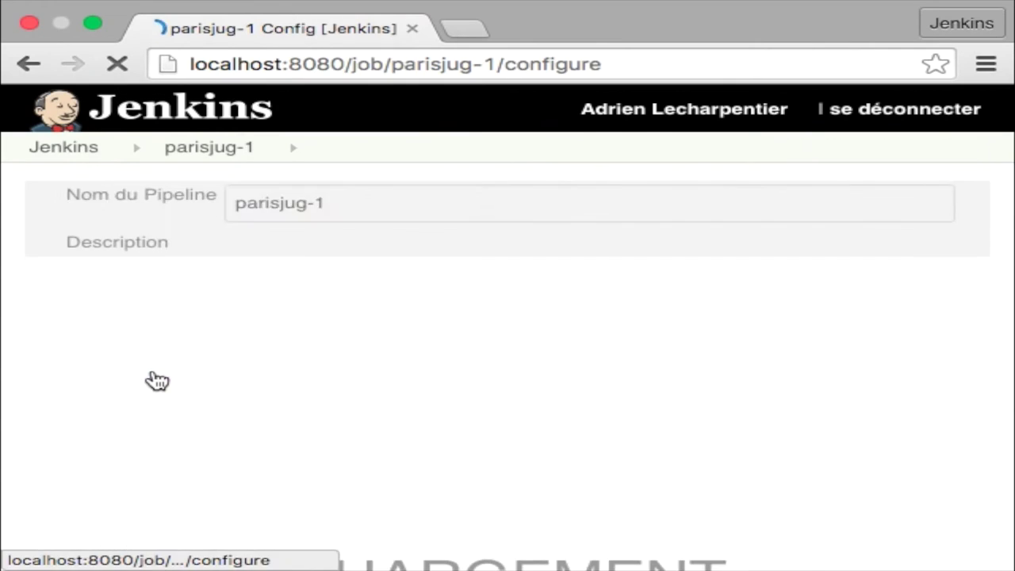
{"action": "scroll", "coordinate": [386, 346], "scroll_direction": "down", "scroll_amount": 5}
{"action": "scroll", "coordinate": [386, 349], "scroll_direction": "down", "scroll_amount": 6}
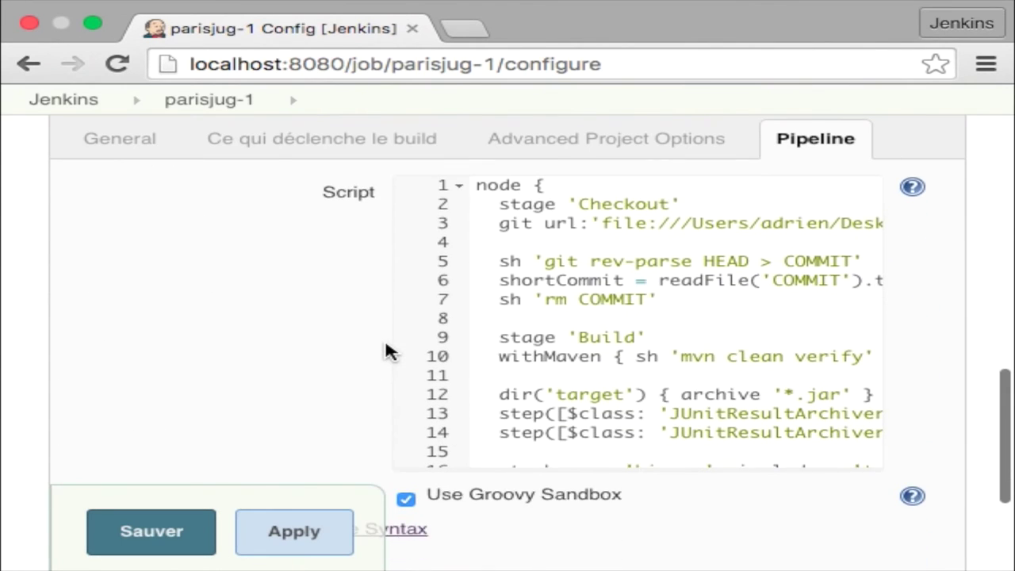
{"action": "scroll", "coordinate": [389, 373], "scroll_direction": "up", "scroll_amount": 3}
{"action": "left_click", "coordinate": [440, 315]}
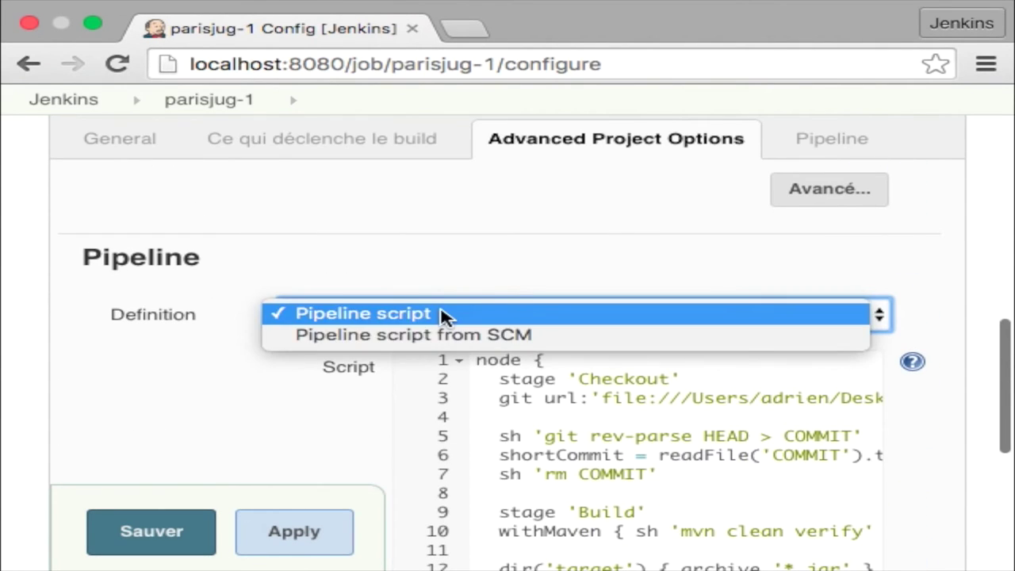
{"action": "left_click", "coordinate": [421, 339]}
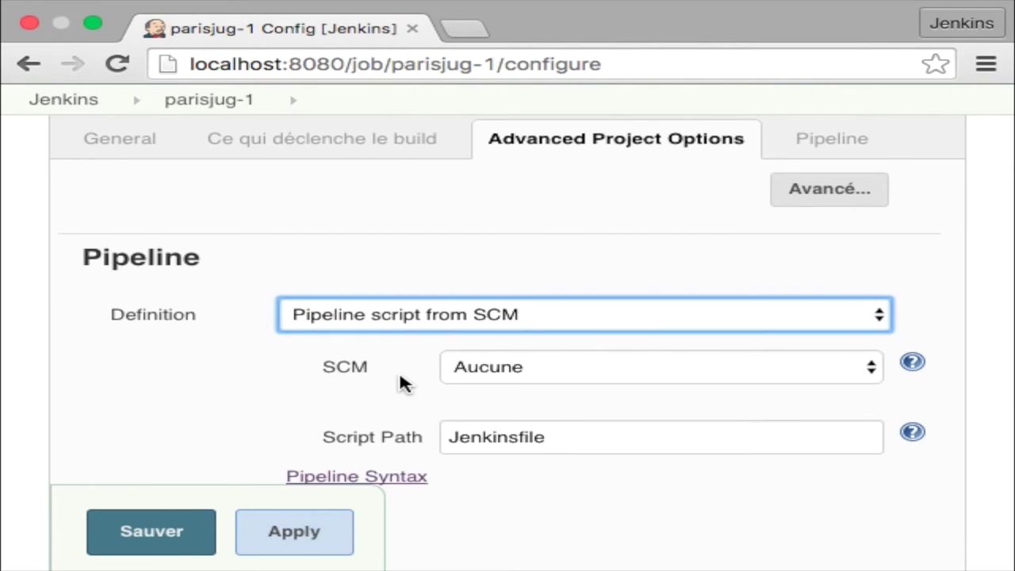
{"action": "scroll", "coordinate": [399, 380], "scroll_direction": "down", "scroll_amount": 1}
{"action": "left_click", "coordinate": [511, 325]}
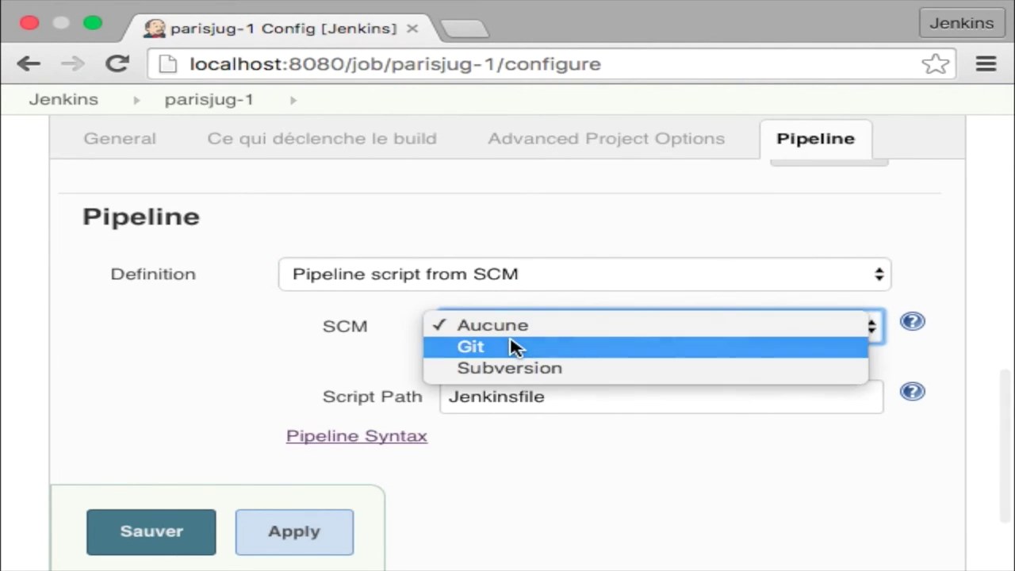
{"action": "left_click", "coordinate": [514, 346]}
{"action": "scroll", "coordinate": [688, 400], "scroll_direction": "down", "scroll_amount": 6}
{"action": "scroll", "coordinate": [689, 400], "scroll_direction": "right", "scroll_amount": 4}
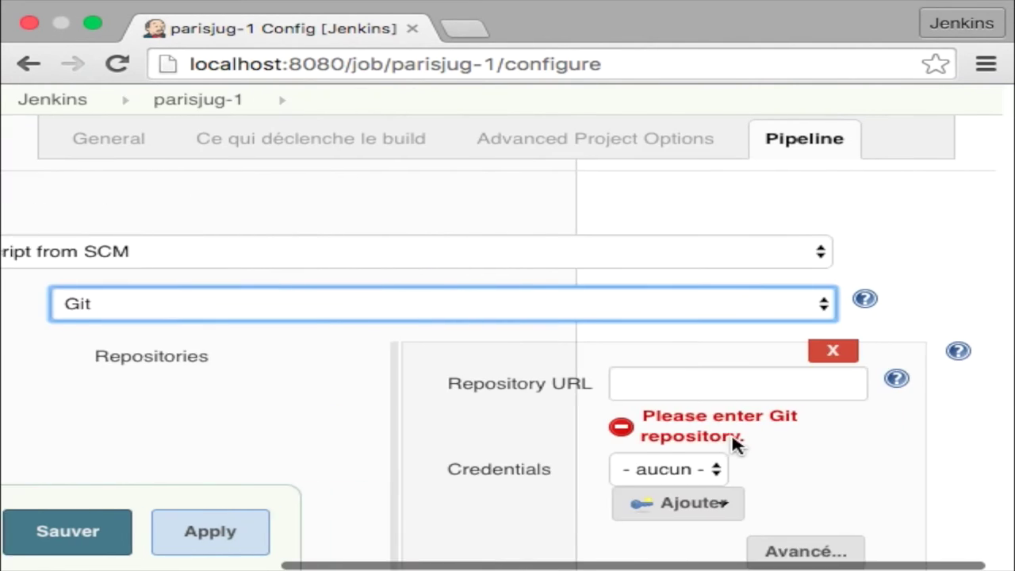
{"action": "scroll", "coordinate": [733, 440], "scroll_direction": "left", "scroll_amount": 1}
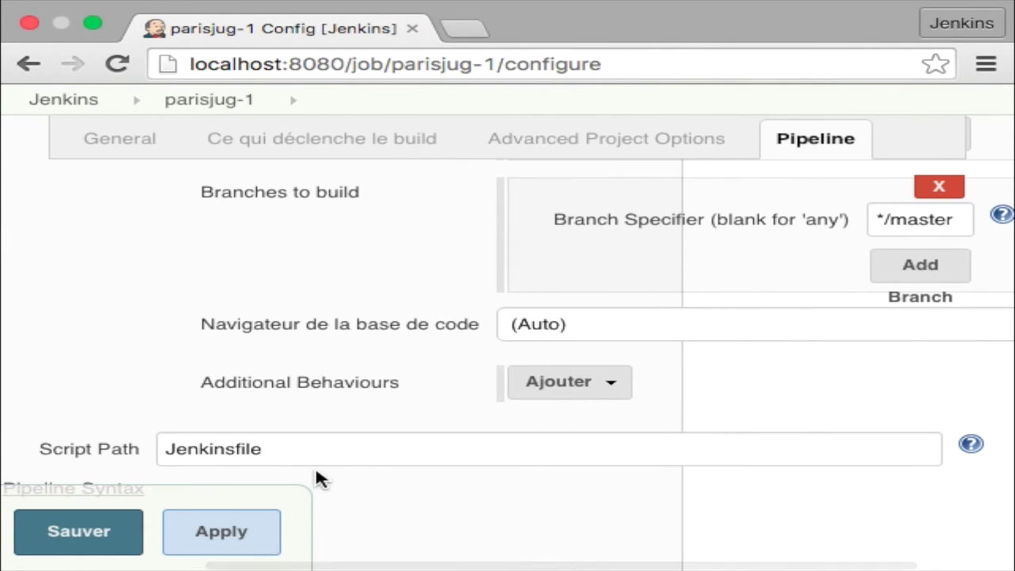
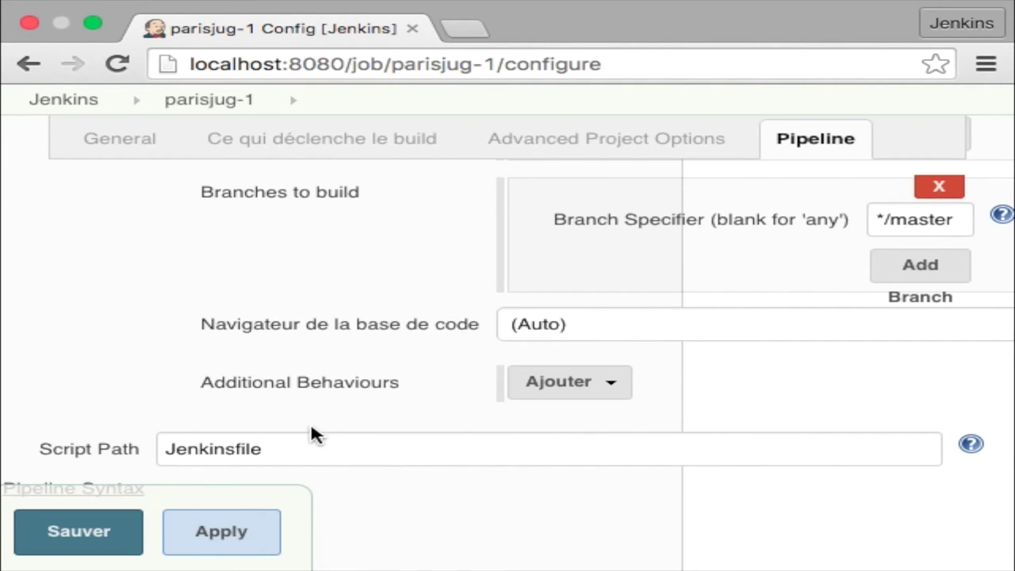
Return to the Jenkins dashboard, discarding the unsaved parisjug-1 configuration changes.
{"action": "scroll", "coordinate": [331, 373], "scroll_direction": "left", "scroll_amount": 7}
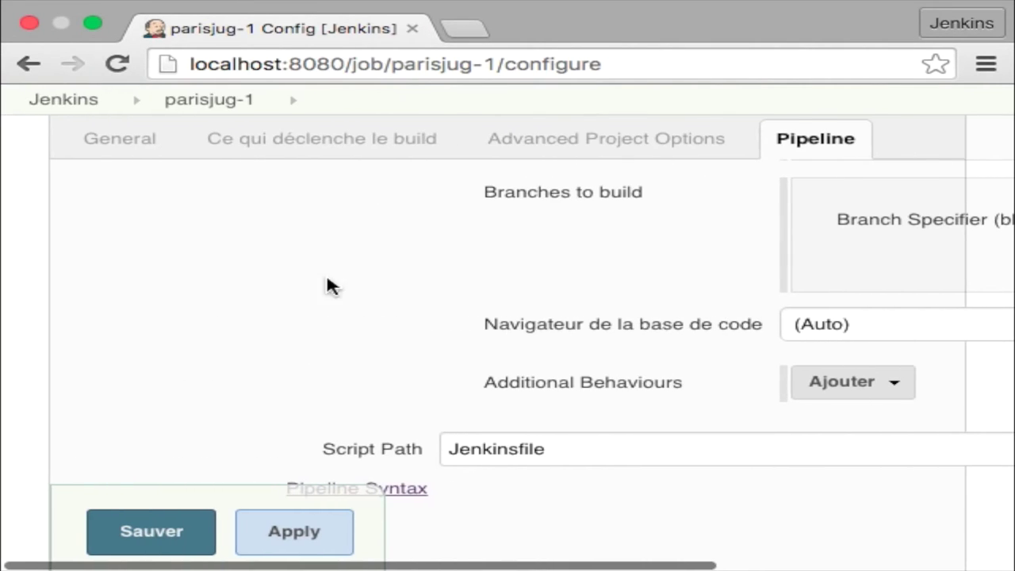
{"action": "left_click", "coordinate": [55, 103]}
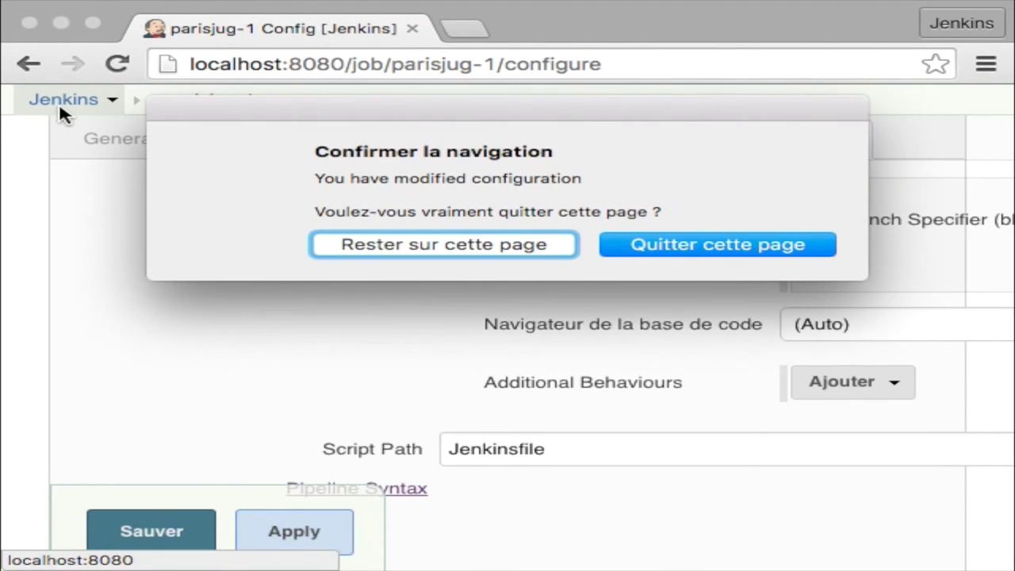
{"action": "left_click", "coordinate": [651, 245]}
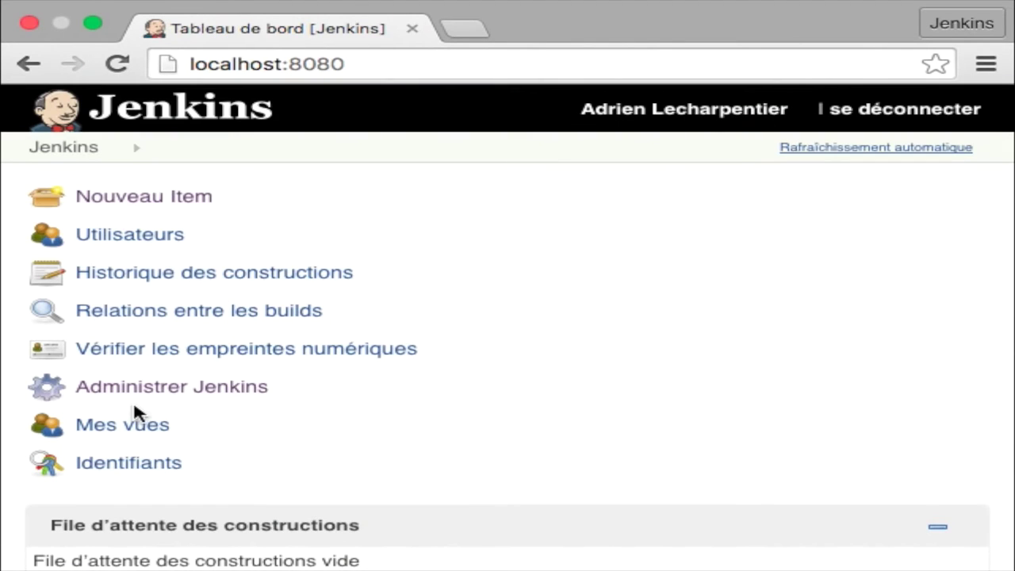
Create a new Multibranch Pipeline item named parisjug-2.
{"action": "left_click", "coordinate": [154, 196]}
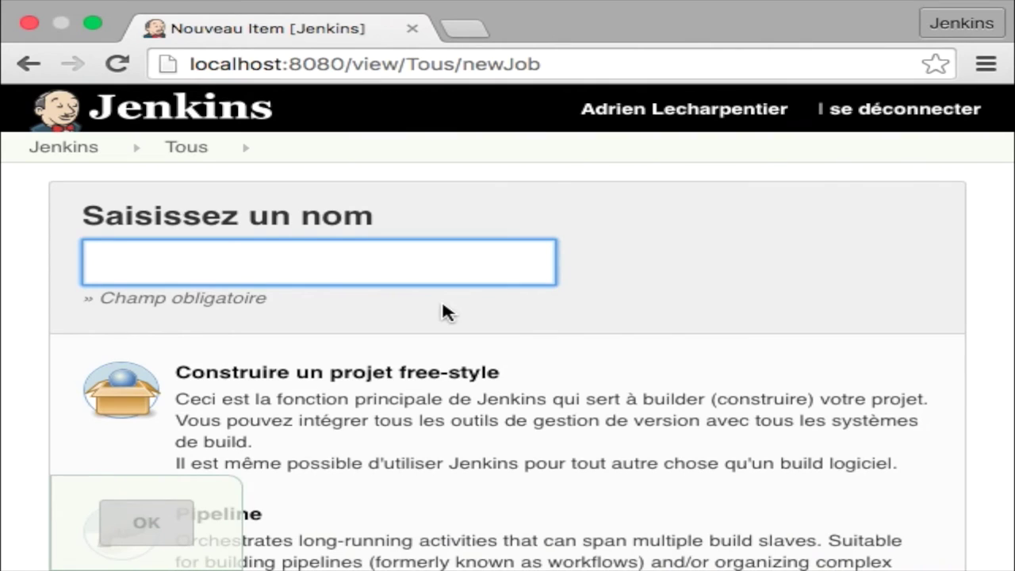
{"action": "type", "text": "paris"}
{"action": "key", "text": "Down"}
{"action": "key", "text": "Right"}
{"action": "key", "text": "BackSpace"}
{"action": "type", "text": "2"}
{"action": "scroll", "coordinate": [484, 410], "scroll_direction": "down", "scroll_amount": 10}
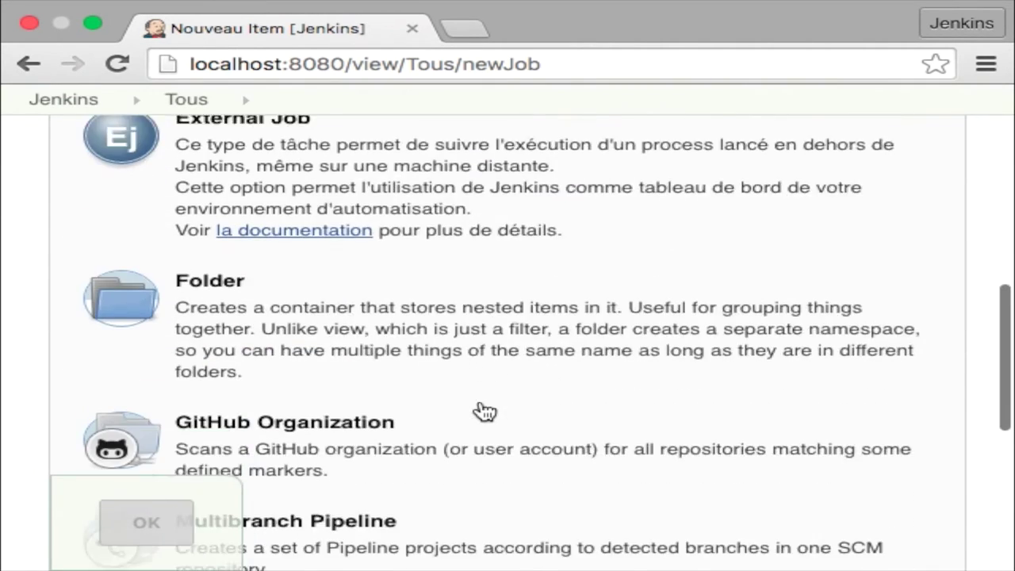
{"action": "left_click", "coordinate": [273, 365]}
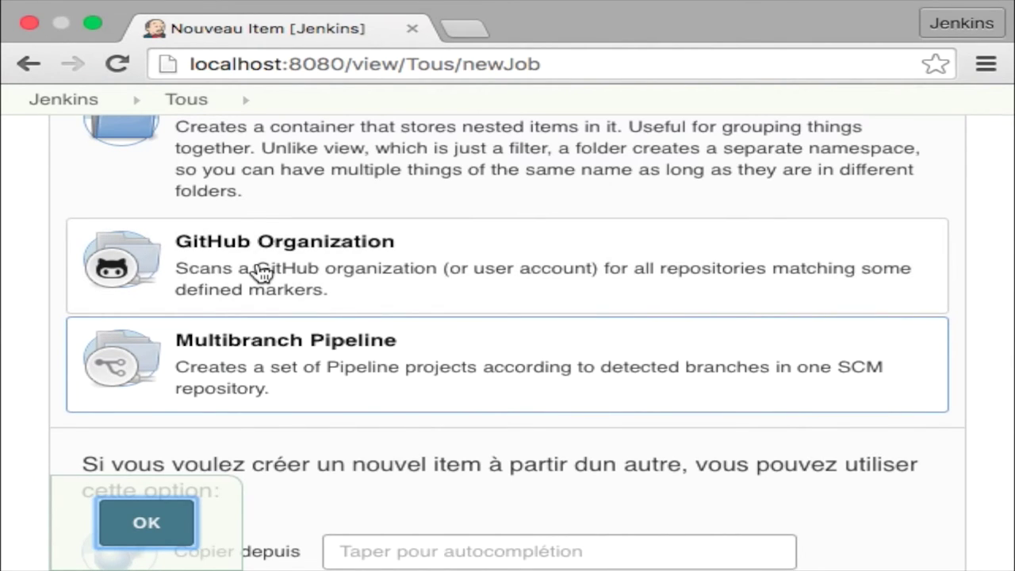
{"action": "scroll", "coordinate": [230, 305], "scroll_direction": "down", "scroll_amount": 3}
{"action": "left_click", "coordinate": [151, 523]}
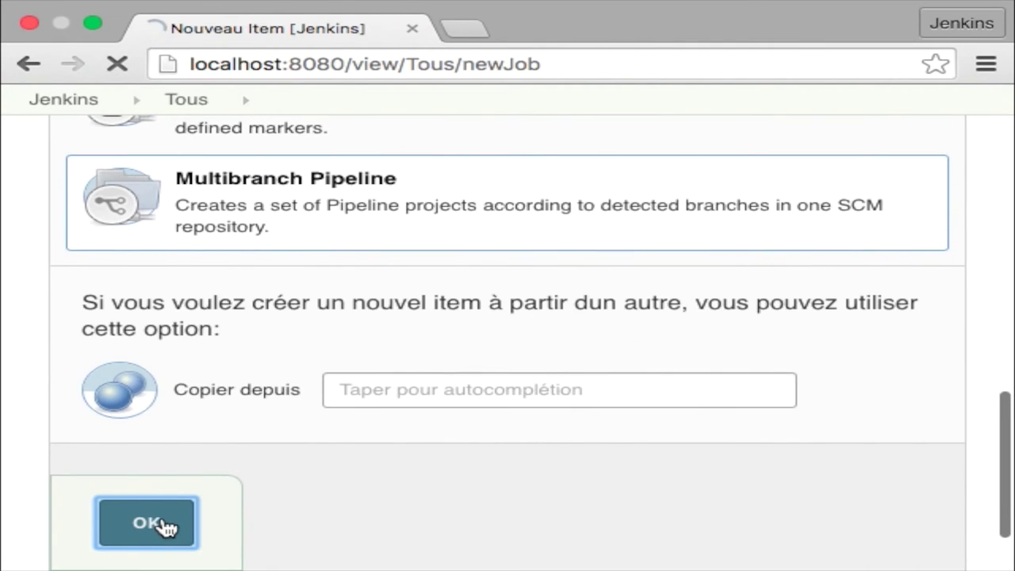
{"action": "scroll", "coordinate": [639, 405], "scroll_direction": "down", "scroll_amount": 20}
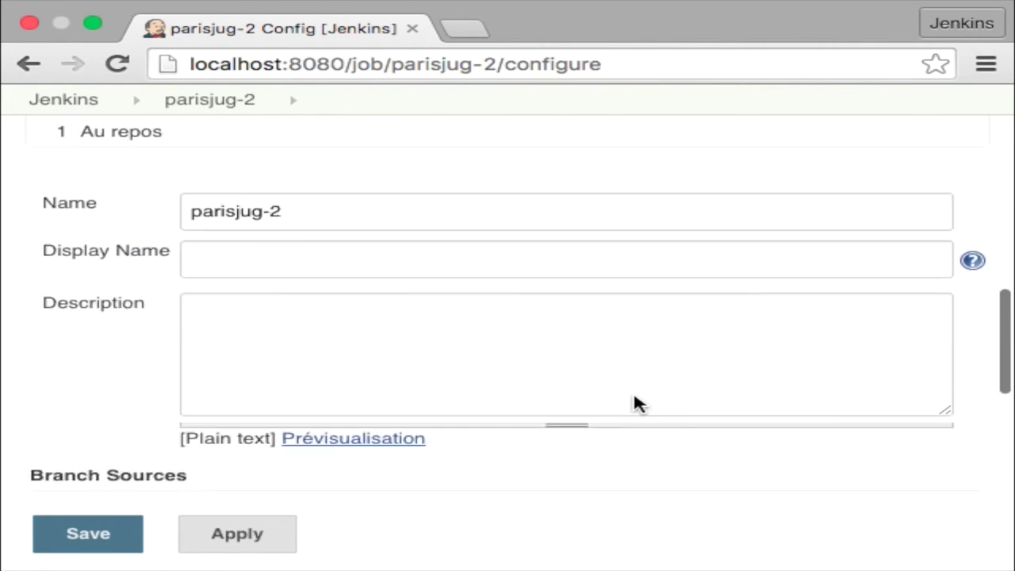
Add a Git branch source pointing at the local simple-app repository via a file:/// path.
{"action": "scroll", "coordinate": [634, 396], "scroll_direction": "down", "scroll_amount": 5}
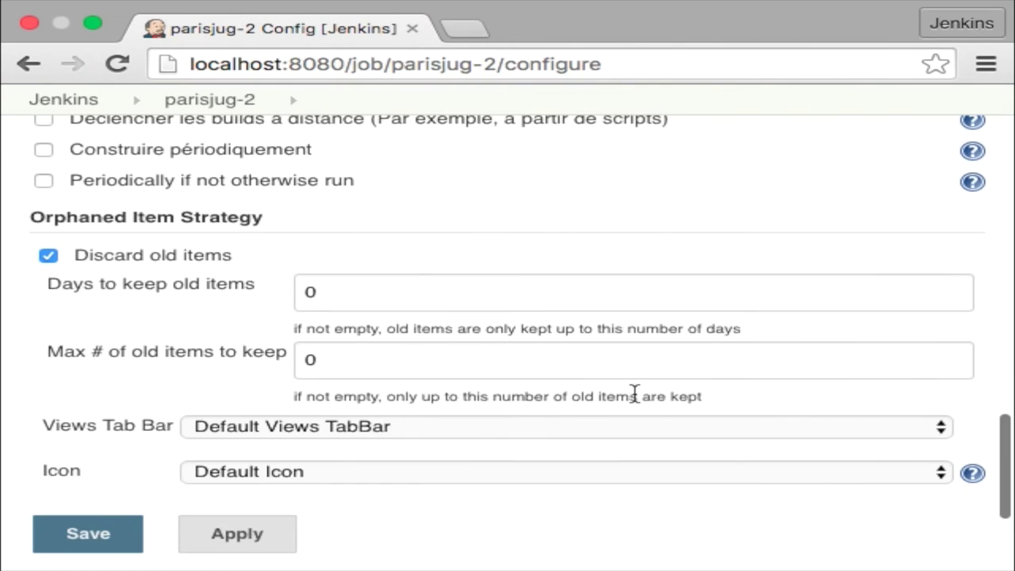
{"action": "scroll", "coordinate": [635, 396], "scroll_direction": "up", "scroll_amount": 2}
{"action": "scroll", "coordinate": [634, 399], "scroll_direction": "up", "scroll_amount": 4}
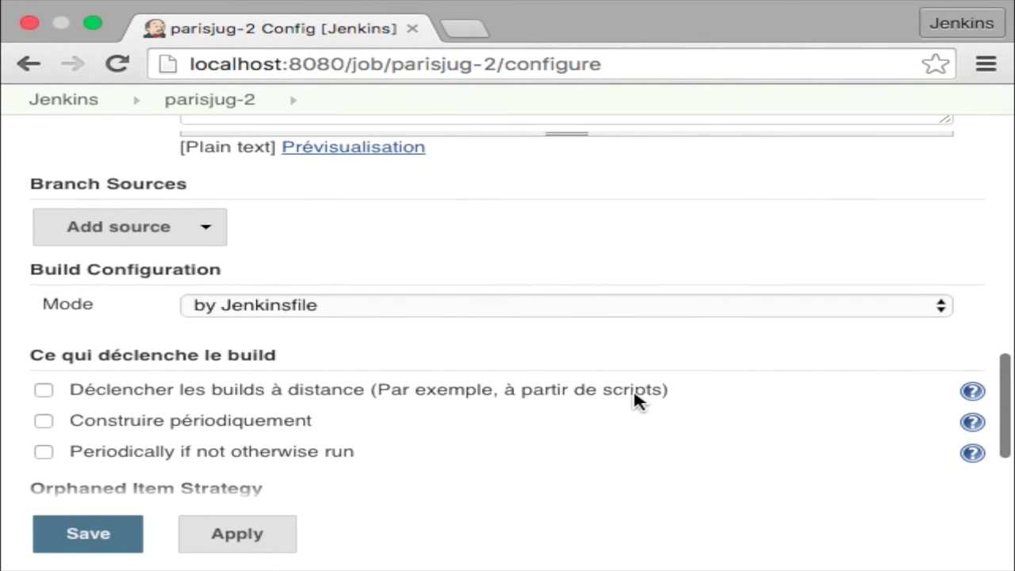
{"action": "left_click", "coordinate": [120, 237]}
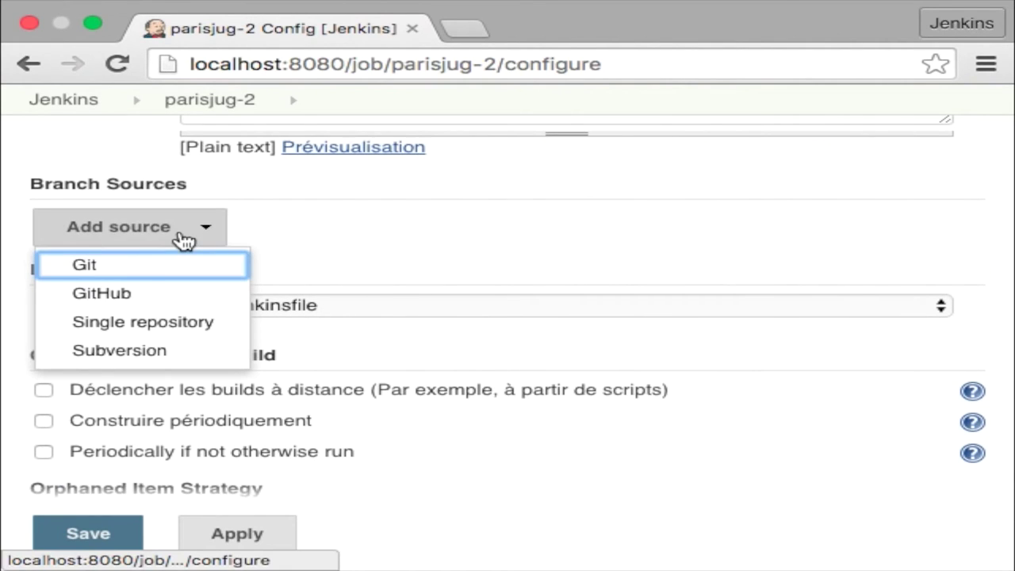
{"action": "left_click", "coordinate": [143, 262]}
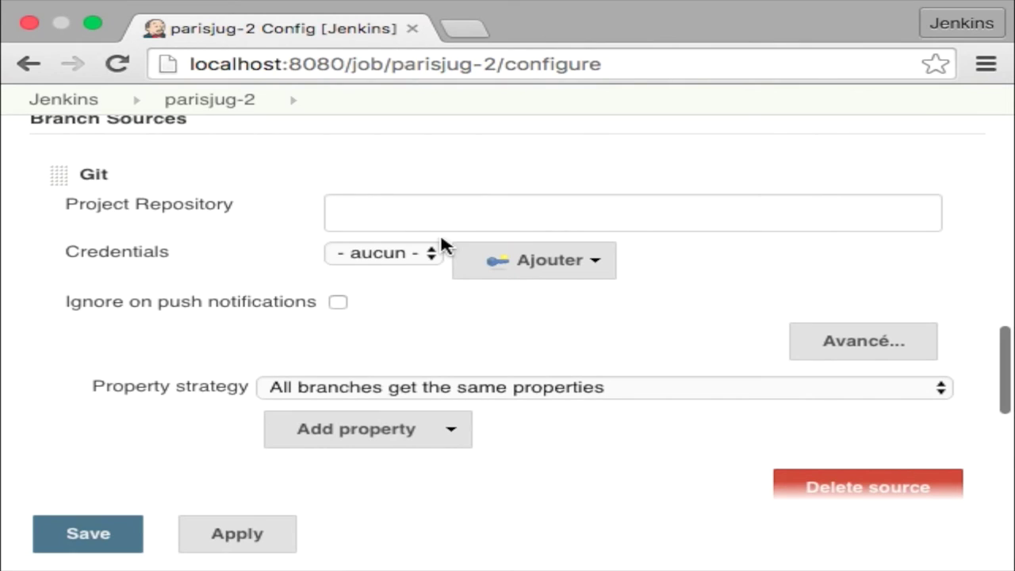
{"action": "left_click", "coordinate": [483, 222]}
{"action": "type", "text": "file:"}
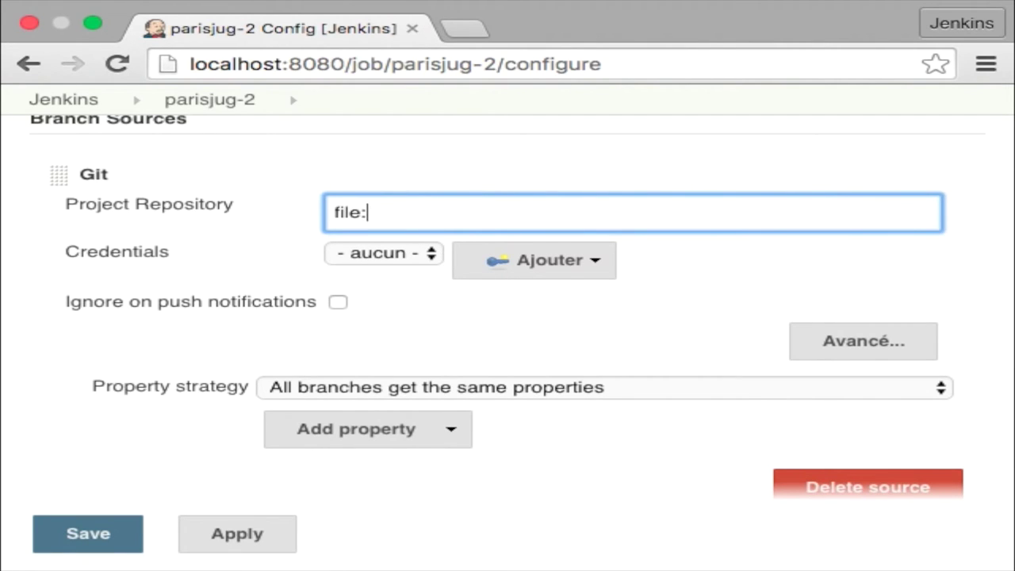
{"action": "type", "text": "///"}
{"action": "type", "text": "/Users/adrien/Desktop/ParisJug-201606/simple-app"}
{"action": "key", "text": "super+z"}
{"action": "type", "text": "/Users/adrien/Desktop/ParisJug-201606/simple-app"}
{"action": "left_click", "coordinate": [228, 291]}
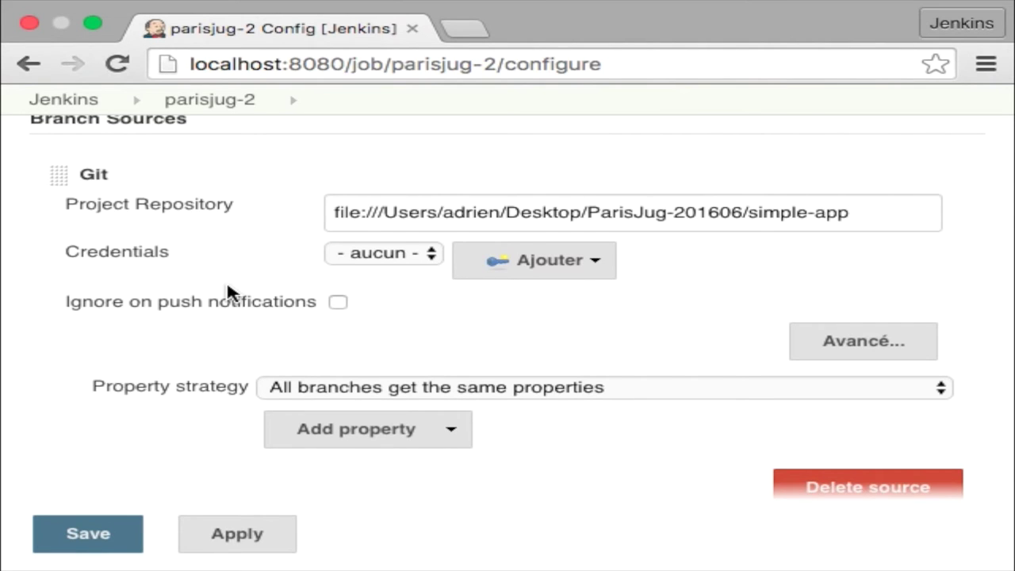
Keep the build mode 'by Jenkinsfile' and save the parisjug-2 configuration.
{"action": "scroll", "coordinate": [407, 306], "scroll_direction": "down", "scroll_amount": 3}
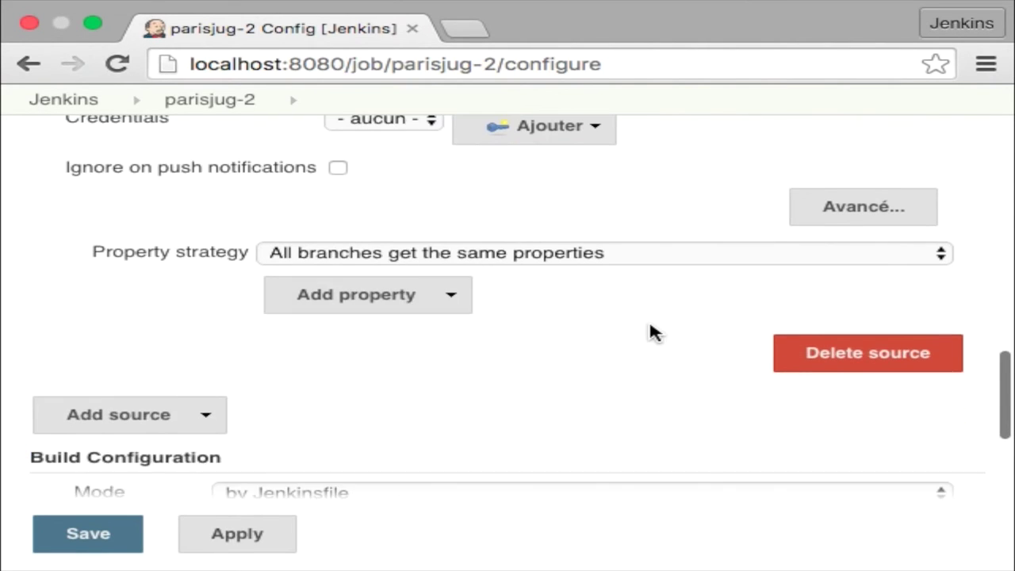
{"action": "scroll", "coordinate": [650, 332], "scroll_direction": "up", "scroll_amount": 3}
{"action": "scroll", "coordinate": [650, 332], "scroll_direction": "down", "scroll_amount": 5}
{"action": "left_click", "coordinate": [331, 271]}
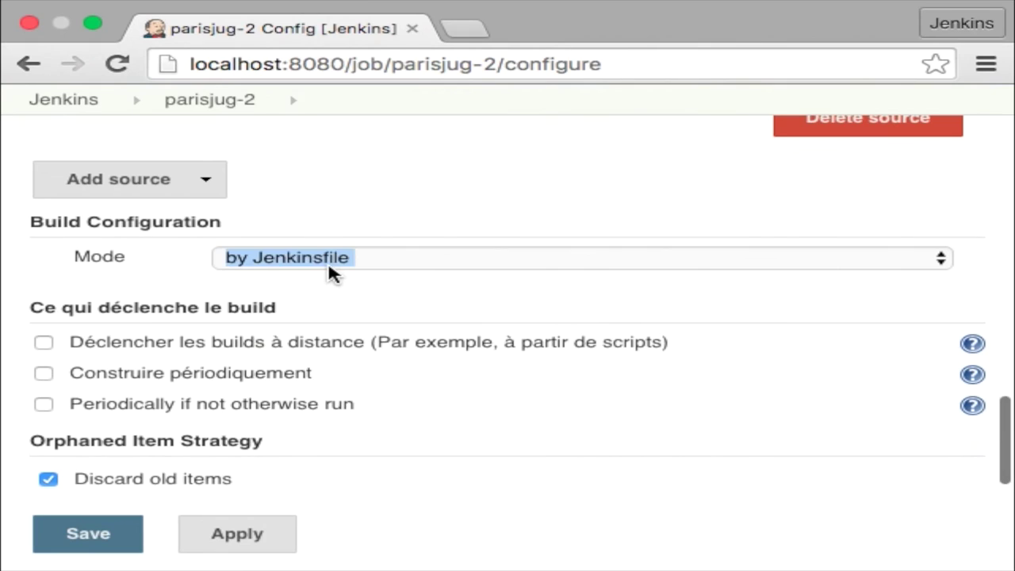
{"action": "left_click", "coordinate": [374, 298]}
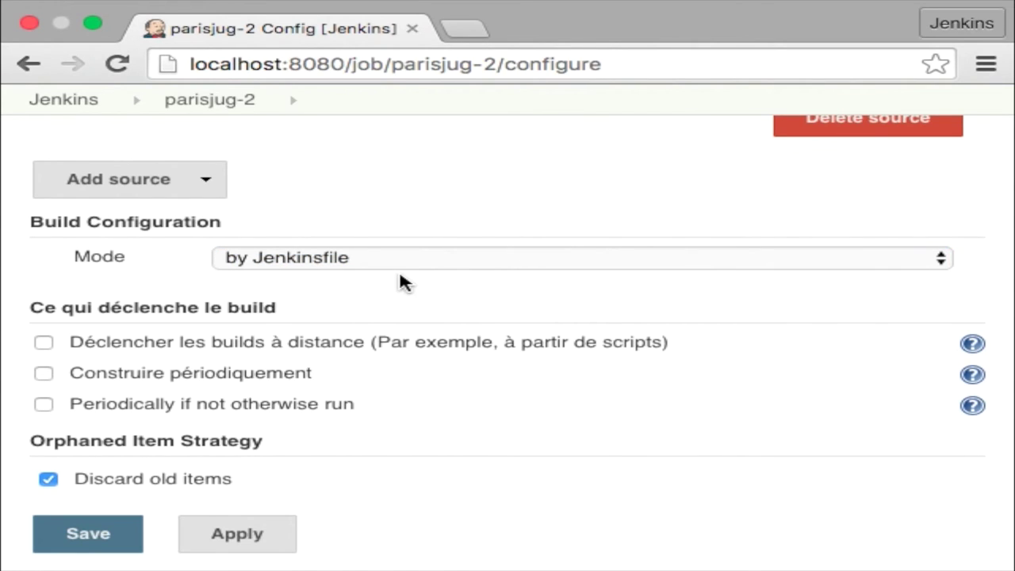
{"action": "scroll", "coordinate": [399, 283], "scroll_direction": "down", "scroll_amount": 5}
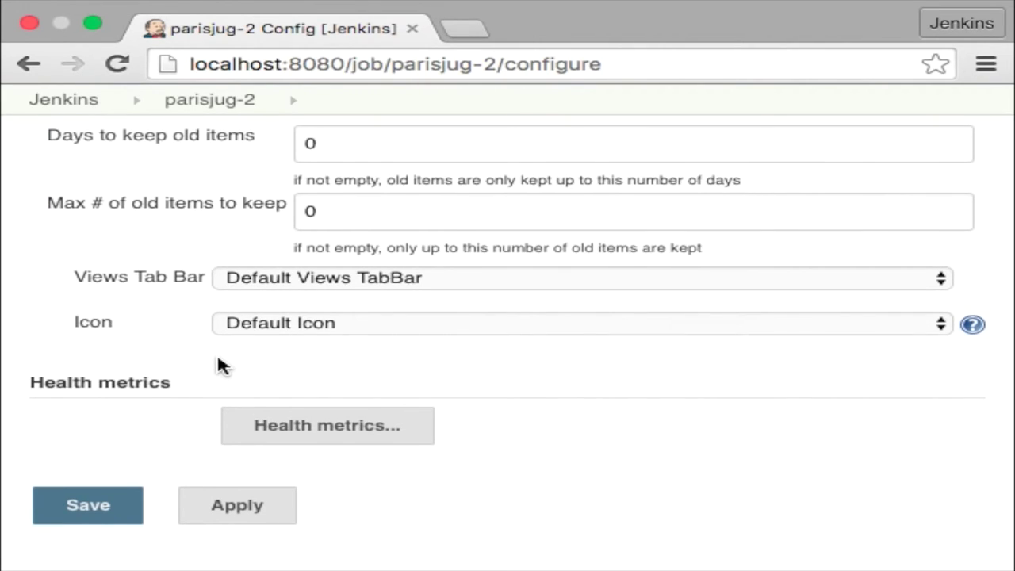
{"action": "scroll", "coordinate": [287, 333], "scroll_direction": "up", "scroll_amount": 4}
{"action": "scroll", "coordinate": [288, 337], "scroll_direction": "down", "scroll_amount": 5}
{"action": "left_click", "coordinate": [89, 435]}
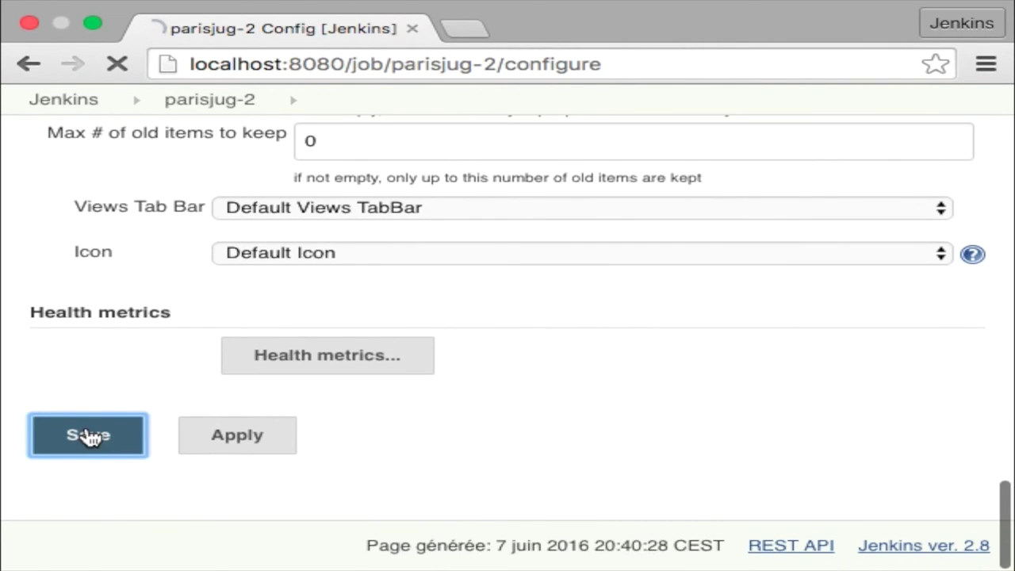
Review the branch indexing log showing the develop branch met criteria and was scheduled.
{"action": "scroll", "coordinate": [555, 324], "scroll_direction": "down", "scroll_amount": 4}
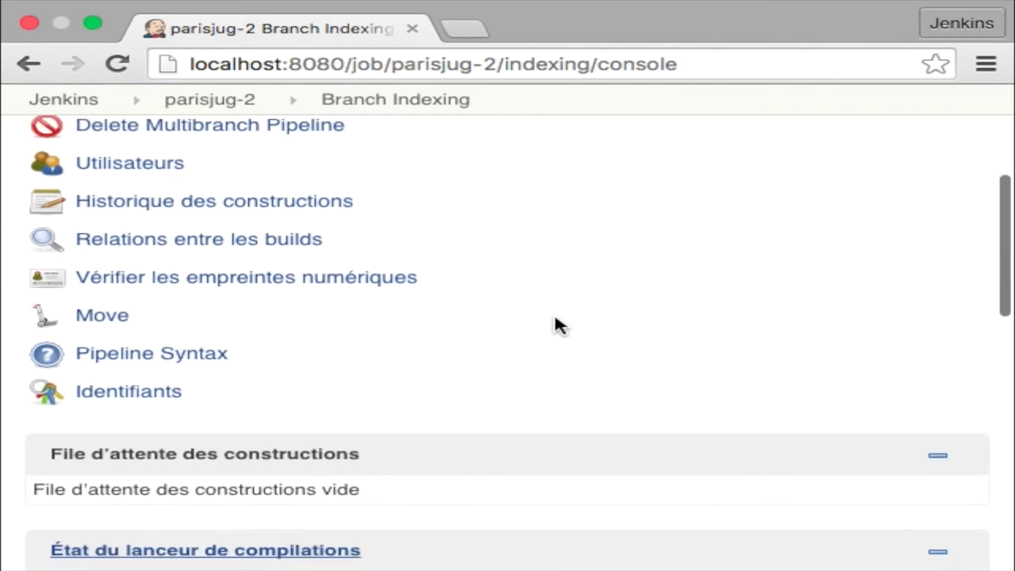
{"action": "scroll", "coordinate": [555, 324], "scroll_direction": "down", "scroll_amount": 6}
{"action": "left_click", "coordinate": [170, 229]}
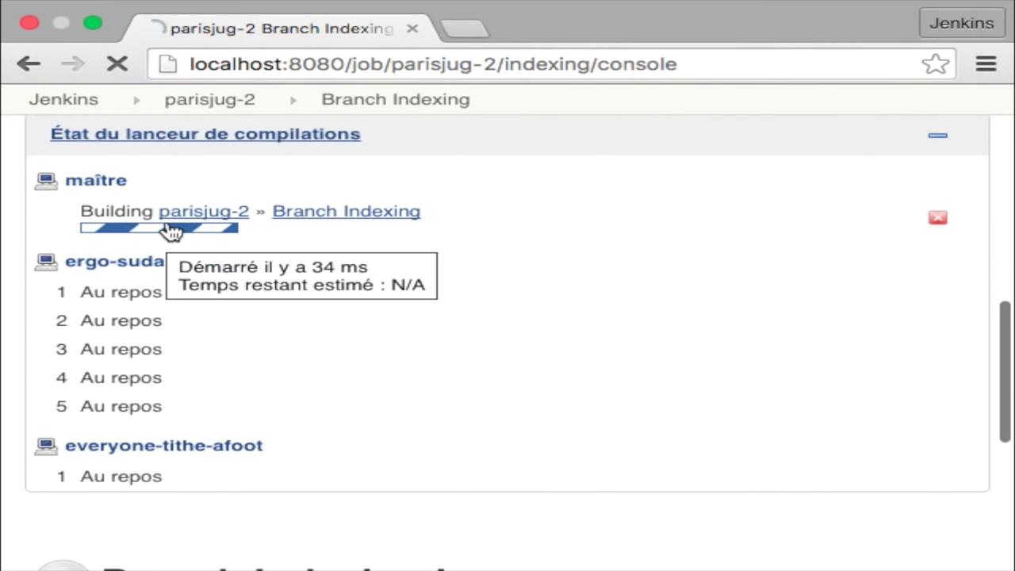
{"action": "scroll", "coordinate": [557, 317], "scroll_direction": "down", "scroll_amount": 10}
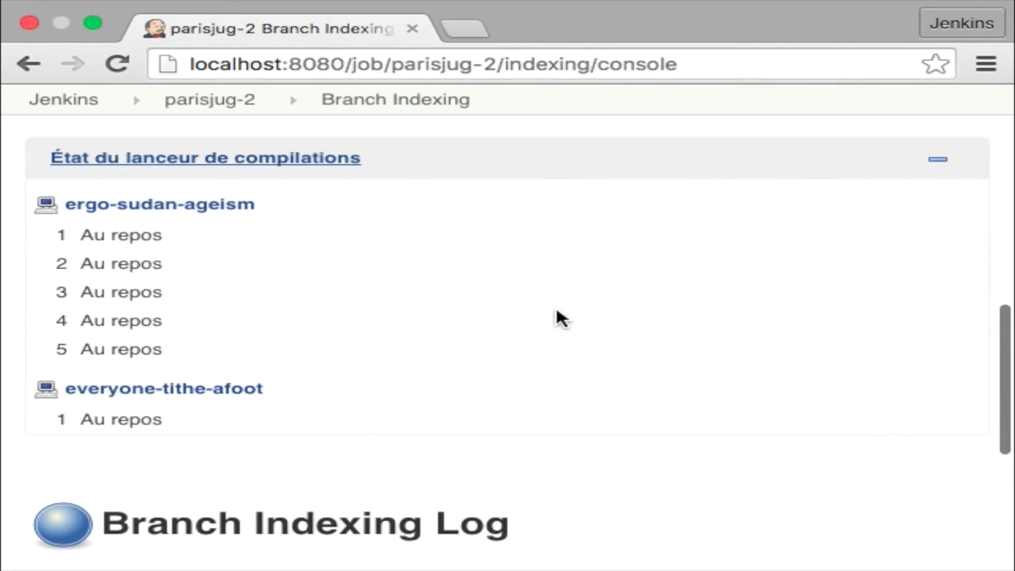
{"action": "scroll", "coordinate": [557, 317], "scroll_direction": "down", "scroll_amount": 5}
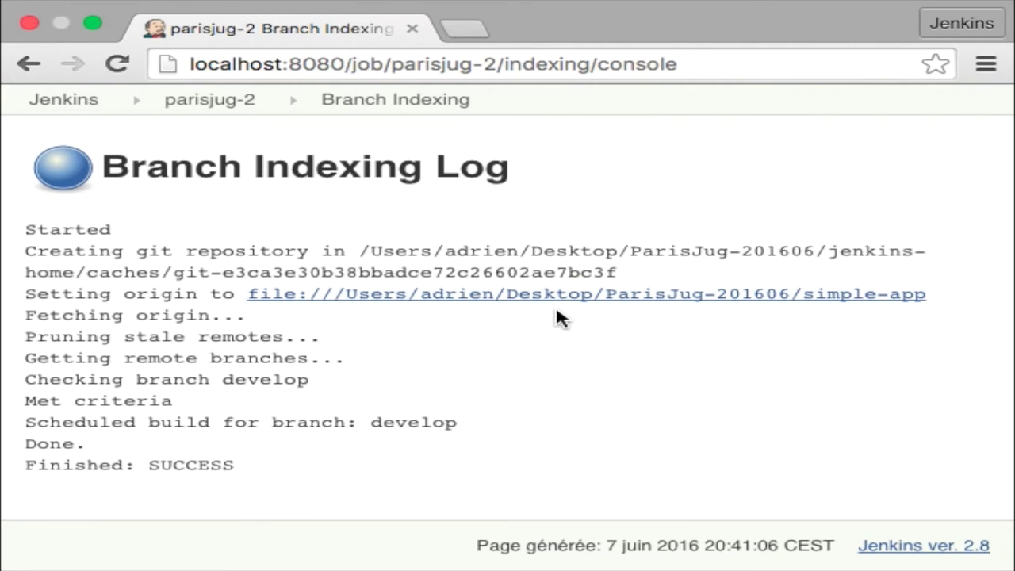
{"action": "left_click_drag", "start_coordinate": [211, 379], "coordinate": [288, 382]}
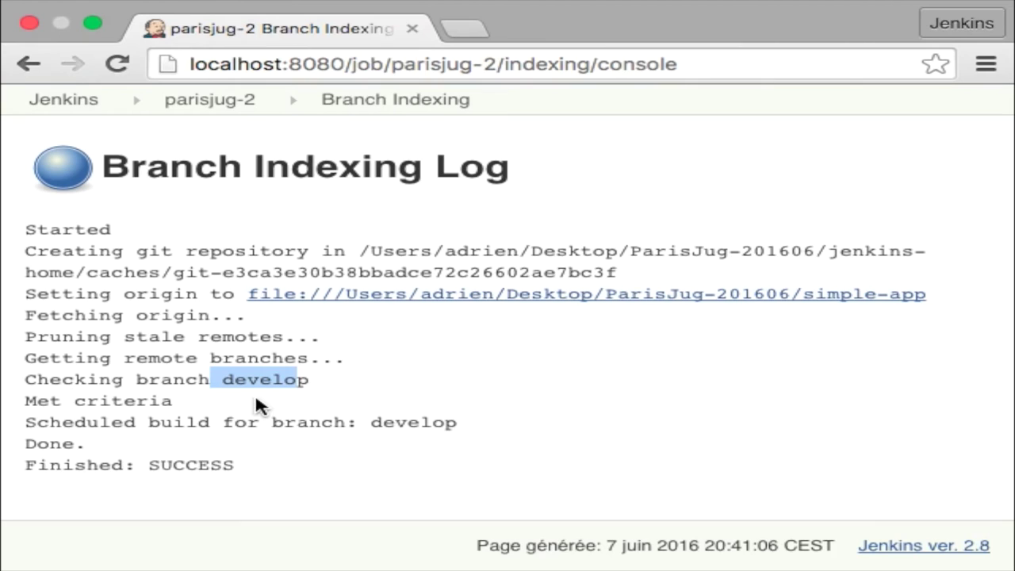
{"action": "left_click_drag", "start_coordinate": [30, 390], "coordinate": [230, 394]}
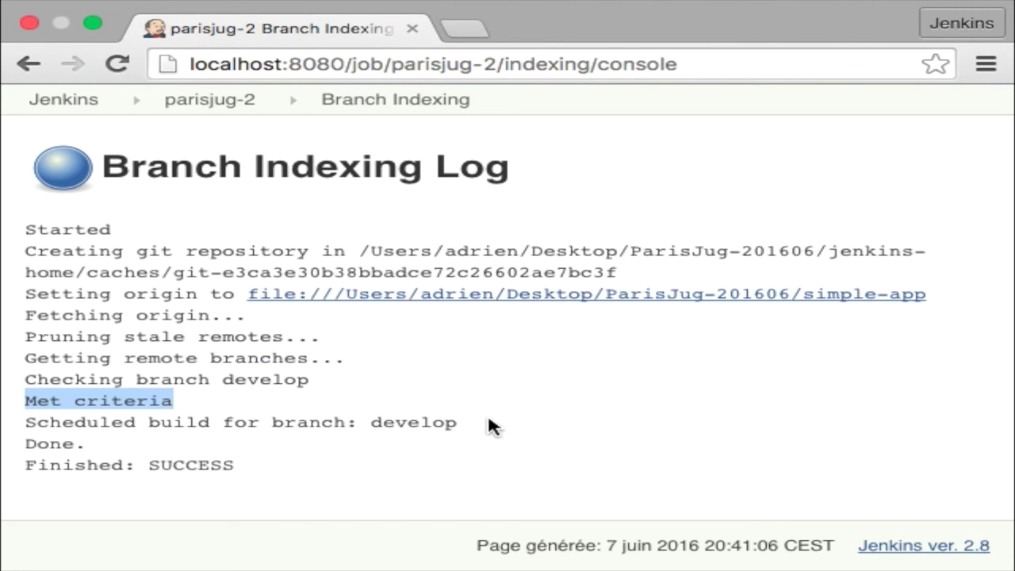
{"action": "left_click_drag", "start_coordinate": [204, 421], "coordinate": [476, 422]}
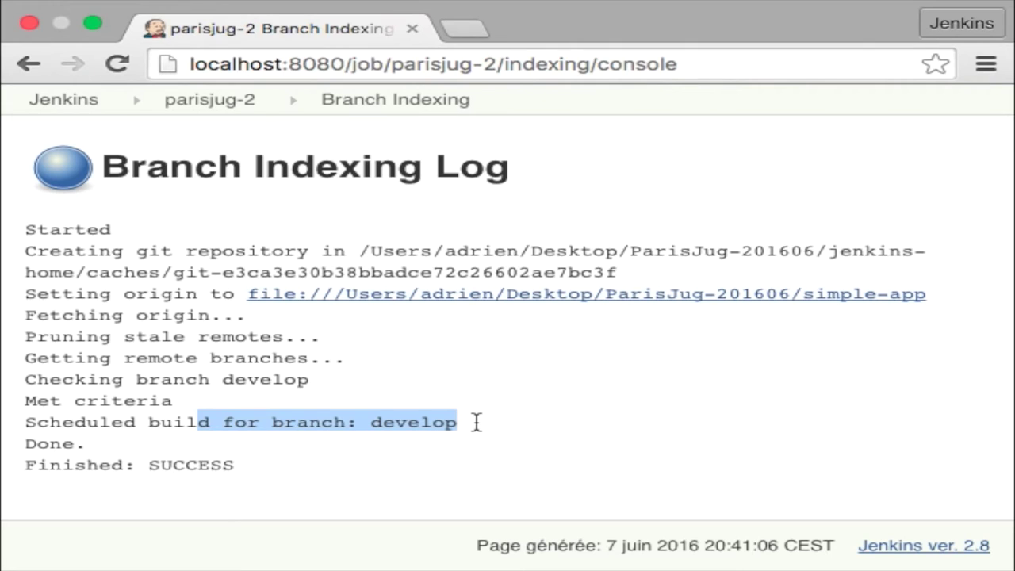
Open develop build #1's console output and highlight the missing oracle-8u77 JDK error.
{"action": "left_click", "coordinate": [228, 101]}
{"action": "scroll", "coordinate": [554, 412], "scroll_direction": "down", "scroll_amount": 5}
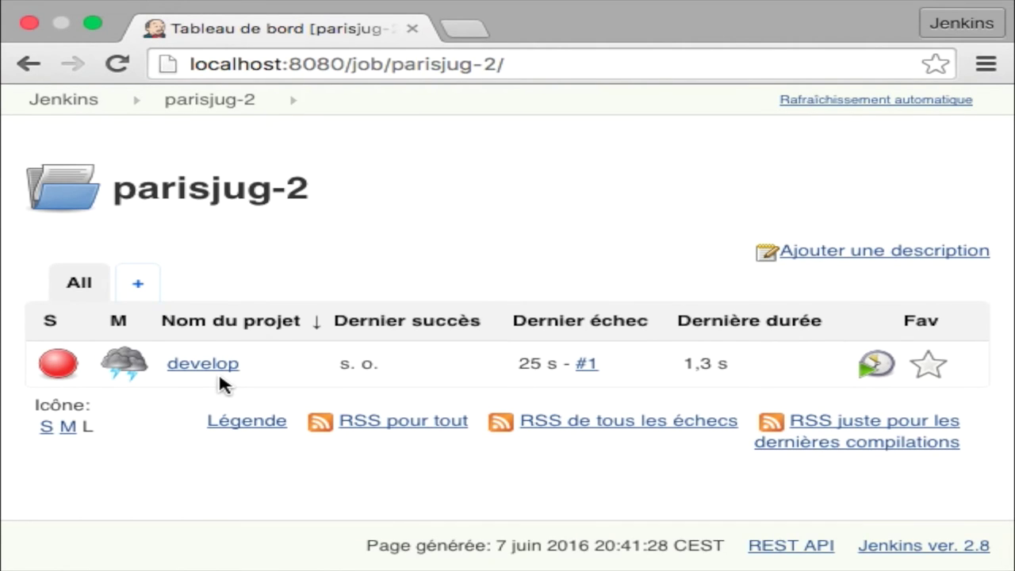
{"action": "left_click", "coordinate": [187, 366]}
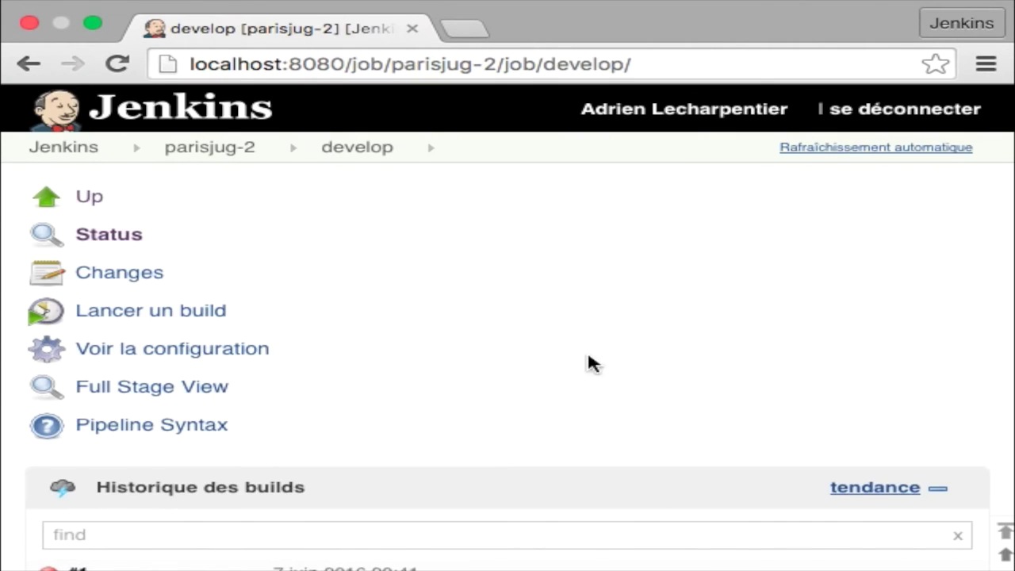
{"action": "scroll", "coordinate": [502, 385], "scroll_direction": "down", "scroll_amount": 5}
{"action": "left_click", "coordinate": [49, 229]}
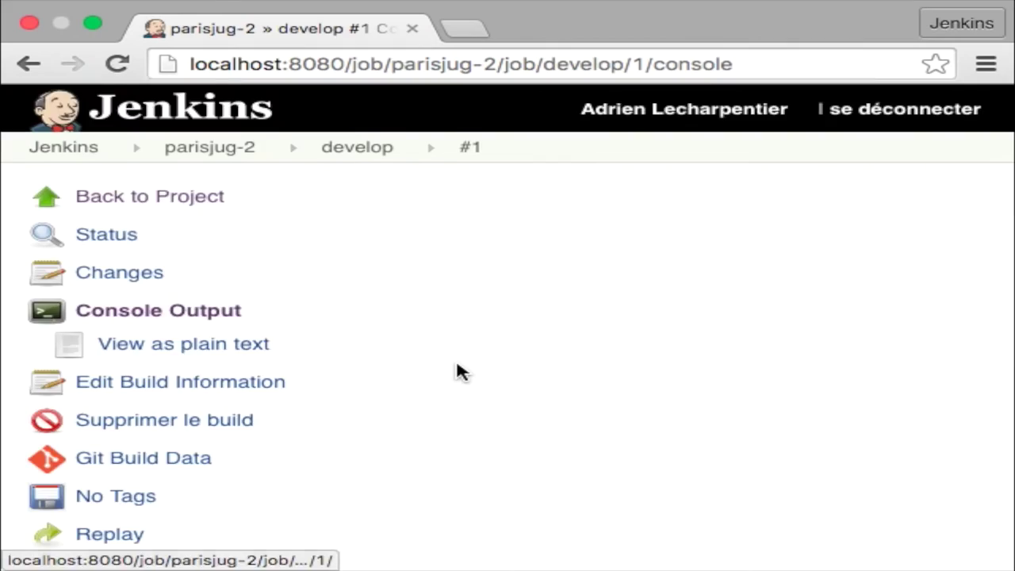
{"action": "scroll", "coordinate": [456, 365], "scroll_direction": "down", "scroll_amount": 20}
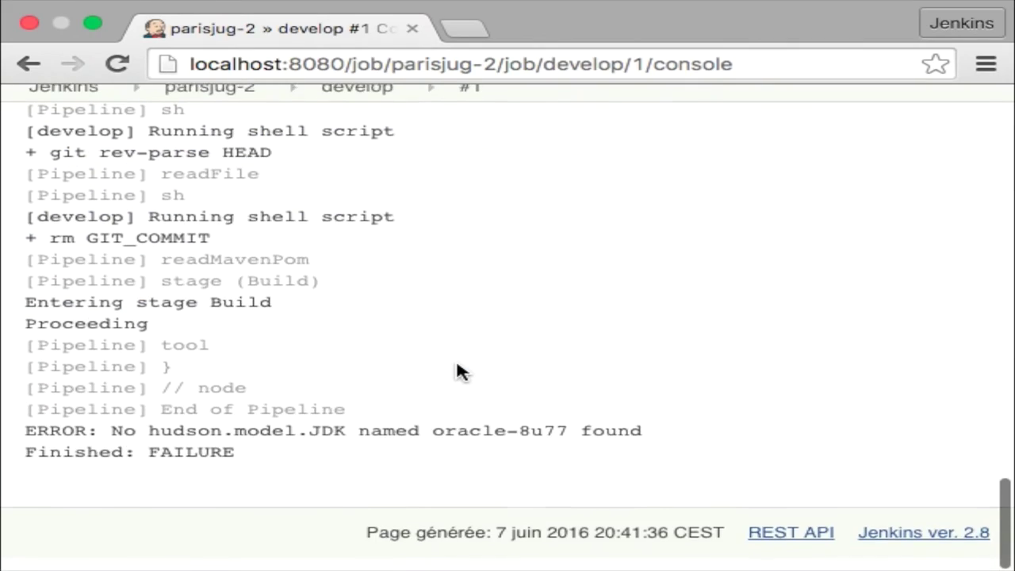
{"action": "left_click_drag", "start_coordinate": [543, 443], "coordinate": [589, 443]}
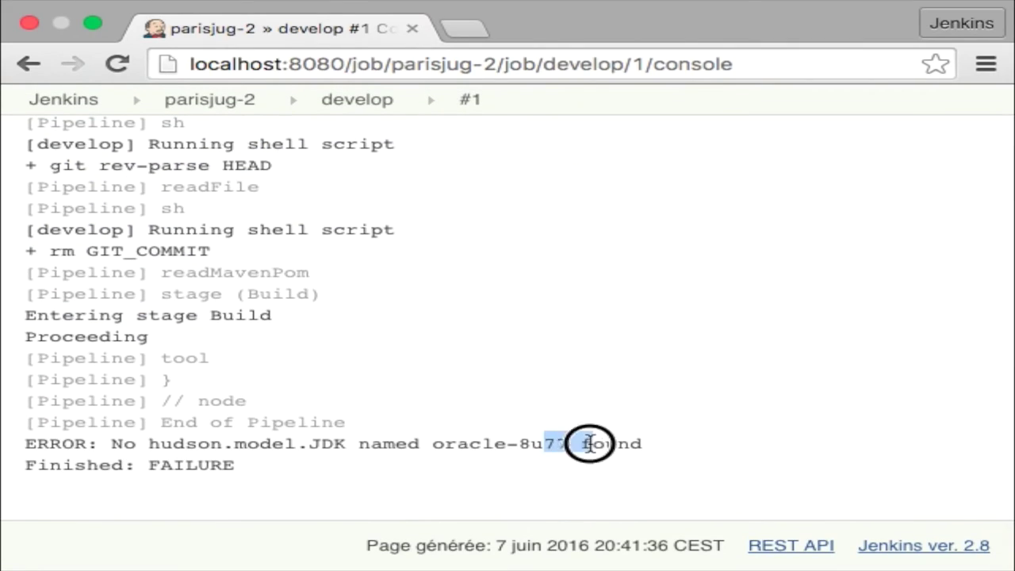
{"action": "scroll", "coordinate": [362, 254], "scroll_direction": "up", "scroll_amount": 3}
Switch to the enlarged simple-app terminal and open the Jenkinsfile in vim.
{"action": "key", "text": "super+Tab"}
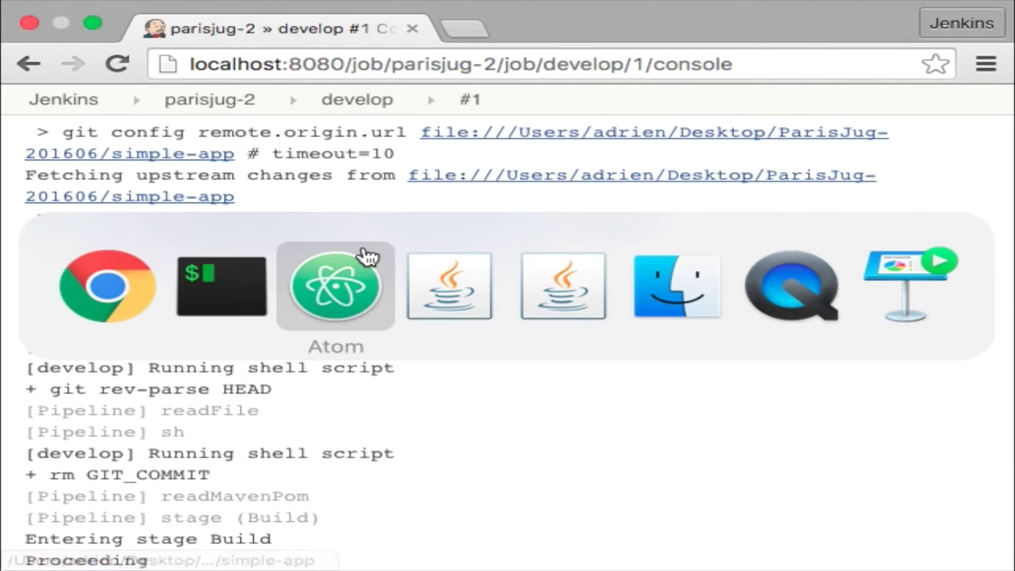
{"action": "left_click", "coordinate": [367, 255]}
{"action": "scroll", "coordinate": [367, 299], "scroll_direction": "up", "scroll_amount": 2}
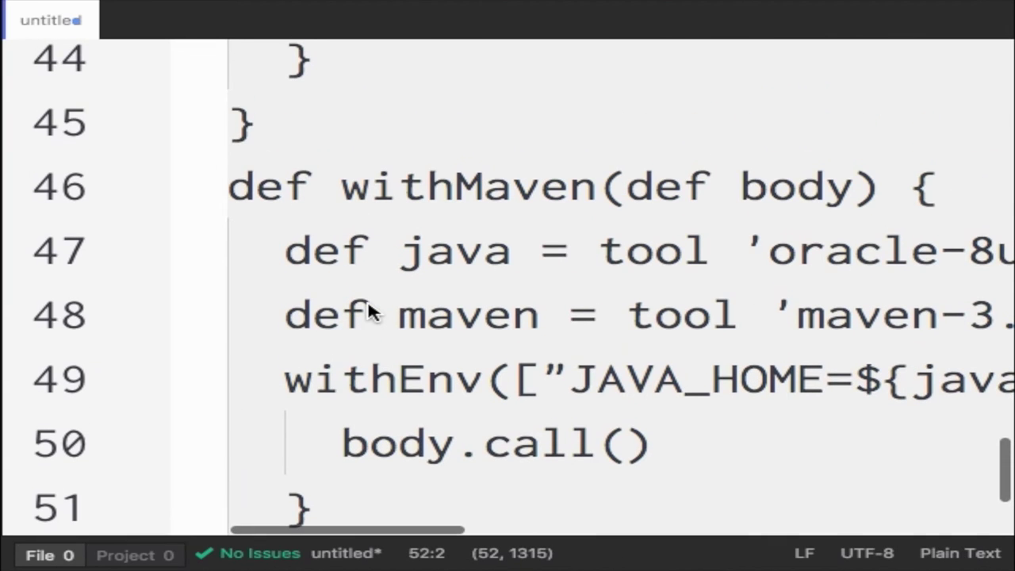
{"action": "key", "text": "super+Tab"}
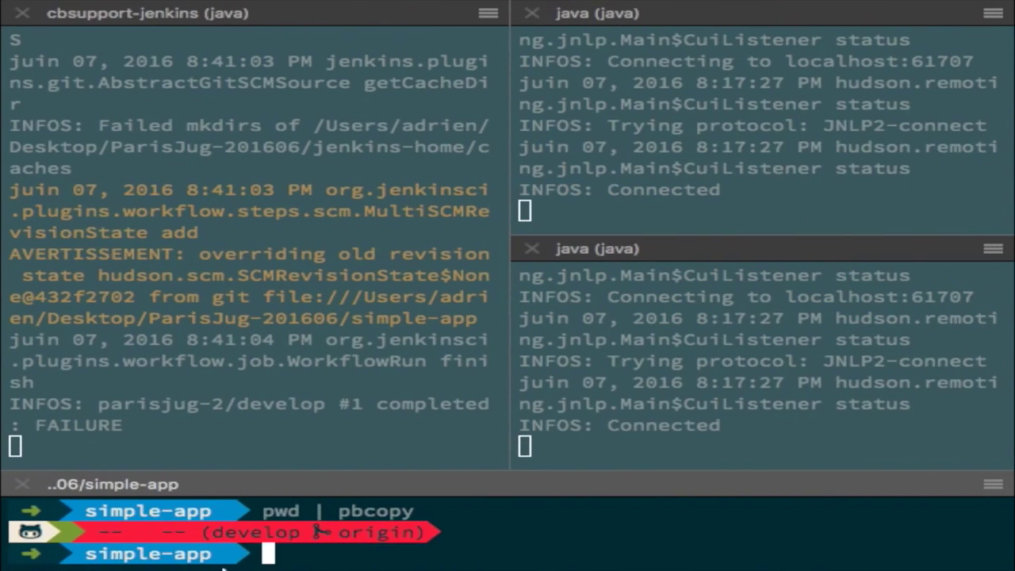
{"action": "key", "text": "super+shift+Return"}
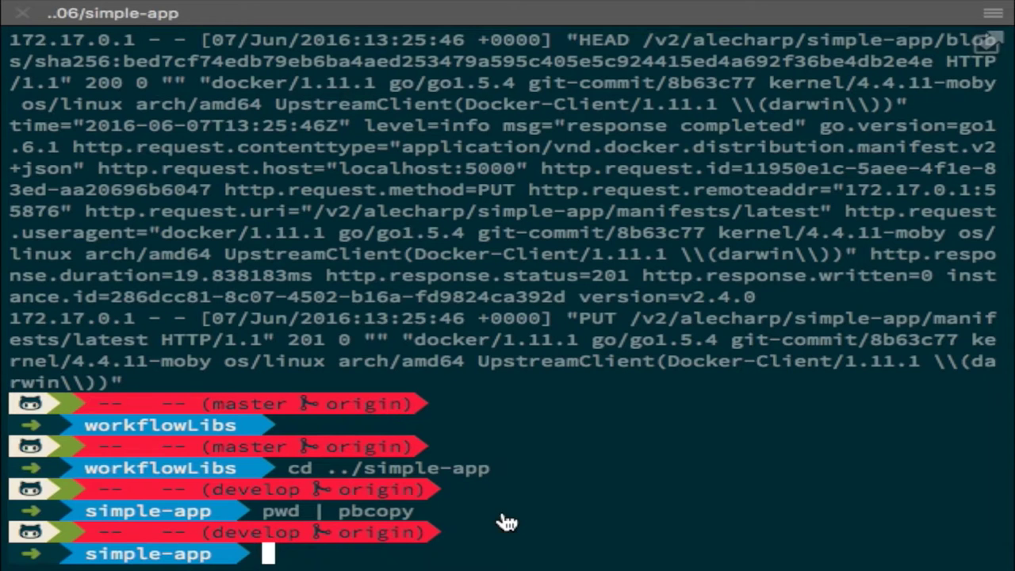
{"action": "type", "text": "vim Jenkinsfile"}
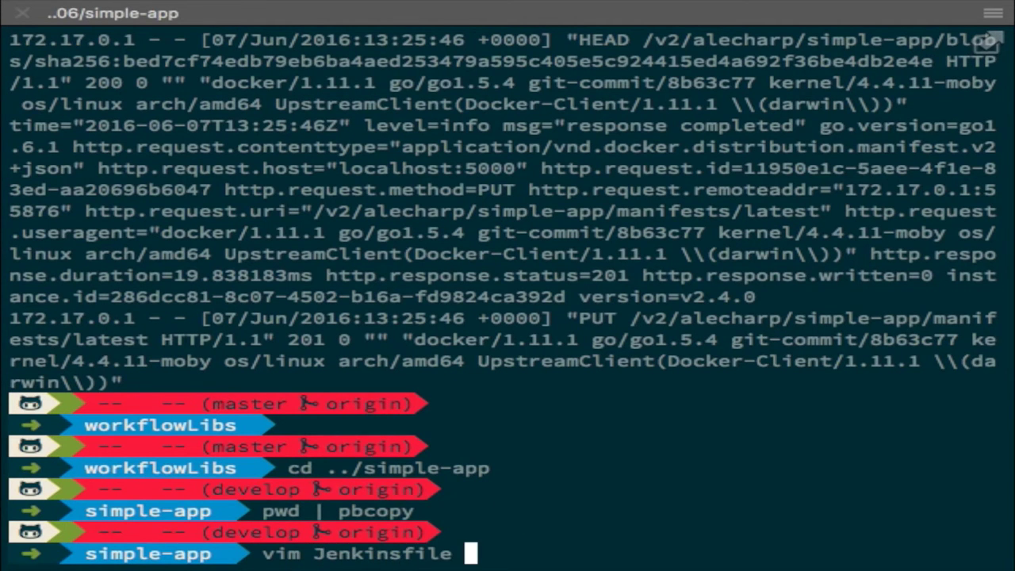
{"action": "key", "text": "Return"}
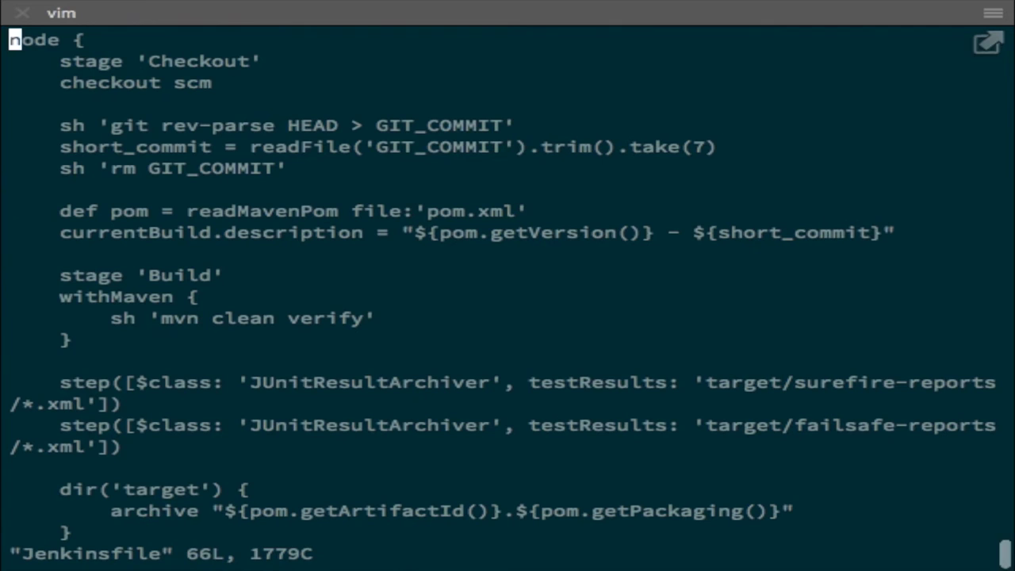
Overwrite oracle-8u77 with oracle-8u92 on the javaHome line and save with :wq.
{"action": "key", "text": "j"}
{"action": "key", "text": "j"}
{"action": "key", "text": "j"}
{"action": "key", "text": "j"}
{"action": "key", "text": "j"}
{"action": "key", "text": "j"}
{"action": "key", "text": "j"}
{"action": "key", "text": "j"}
{"action": "key", "text": "j"}
{"action": "key", "text": "j"}
{"action": "key", "text": "j"}
{"action": "key", "text": "j"}
{"action": "key", "text": "j"}
{"action": "key", "text": "j"}
{"action": "key", "text": "j"}
{"action": "key", "text": "j"}
{"action": "key", "text": "j"}
{"action": "key", "text": "j"}
{"action": "key", "text": "j"}
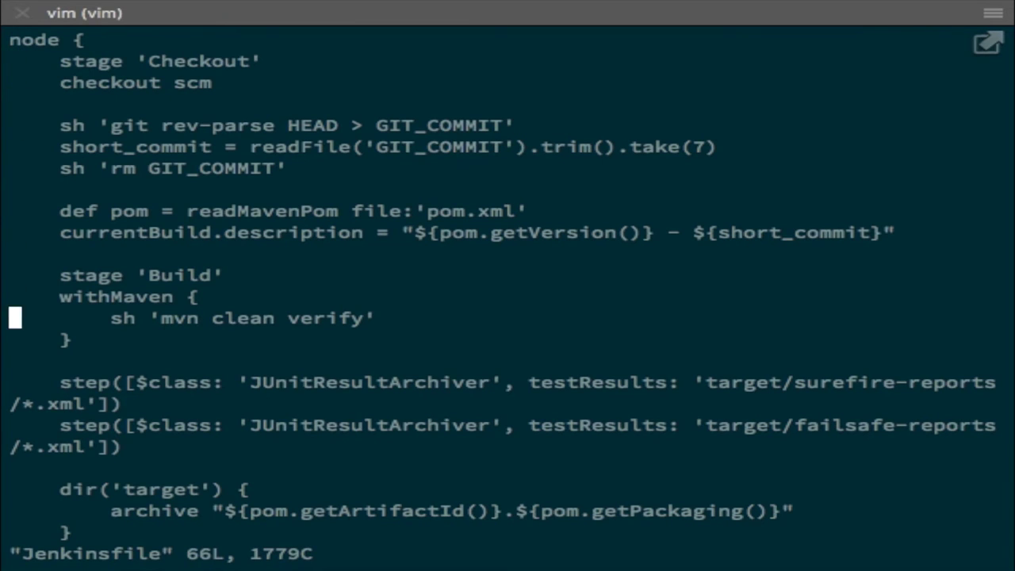
{"action": "key", "text": "j"}
{"action": "key", "text": "j"}
{"action": "key", "text": "j"}
{"action": "key", "text": "j"}
{"action": "key", "text": "j"}
{"action": "key", "text": "j"}
{"action": "key", "text": "j"}
{"action": "key", "text": "j"}
{"action": "key", "text": "j"}
{"action": "key", "text": "j"}
{"action": "key", "text": "j"}
{"action": "key", "text": "j"}
{"action": "key", "text": "j"}
{"action": "key", "text": "j"}
{"action": "key", "text": "j"}
{"action": "key", "text": "j"}
{"action": "key", "text": "j"}
{"action": "key", "text": "j"}
{"action": "key", "text": "j"}
{"action": "key", "text": "j"}
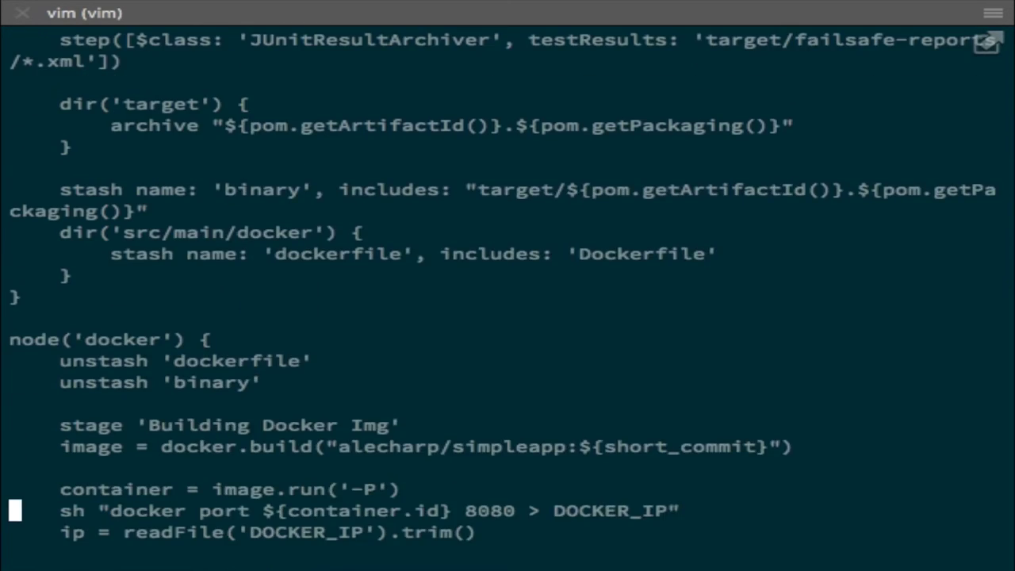
{"action": "key", "text": "j"}
{"action": "key", "text": "j"}
{"action": "key", "text": "j"}
{"action": "key", "text": "j"}
{"action": "key", "text": "j"}
{"action": "key", "text": "k"}
{"action": "key", "text": "k"}
{"action": "key", "text": "k"}
{"action": "key", "text": "k"}
{"action": "key", "text": "k"}
{"action": "key", "text": "j"}
{"action": "key", "text": "k"}
{"action": "key", "text": "k"}
{"action": "key", "text": "k"}
{"action": "key", "text": "k"}
{"action": "key", "text": "k"}
{"action": "key", "text": "j"}
{"action": "key", "text": "j"}
{"action": "key", "text": "j"}
{"action": "key", "text": "j"}
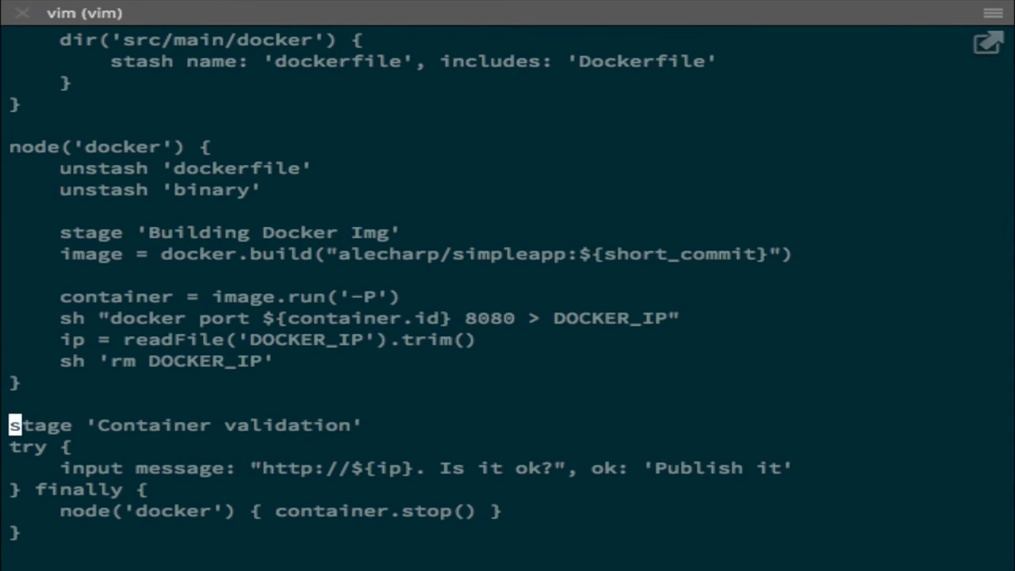
{"action": "key", "text": "j"}
{"action": "key", "text": "j"}
{"action": "key", "text": "j"}
{"action": "key", "text": "j"}
{"action": "key", "text": "j"}
{"action": "key", "text": "j"}
{"action": "key", "text": "j"}
{"action": "key", "text": "j"}
{"action": "key", "text": "j"}
{"action": "key", "text": "j"}
{"action": "key", "text": "j"}
{"action": "key", "text": "j"}
{"action": "key", "text": "j"}
{"action": "key", "text": "j"}
{"action": "key", "text": "j"}
{"action": "key", "text": "j"}
{"action": "key", "text": "j"}
{"action": "key", "text": "j"}
{"action": "key", "text": "j"}
{"action": "key", "text": "j"}
{"action": "key", "text": "j"}
{"action": "key", "text": "j"}
{"action": "key", "text": "j"}
{"action": "key", "text": "j"}
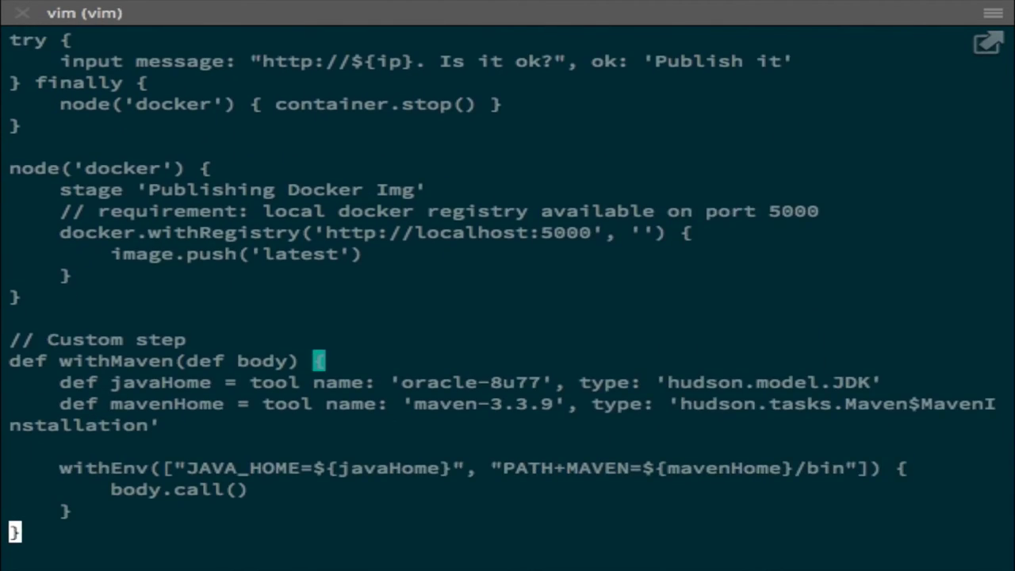
{"action": "key", "text": "k"}
{"action": "key", "text": "k"}
{"action": "key", "text": "k"}
{"action": "key", "text": "k"}
{"action": "key", "text": "k"}
{"action": "key", "text": "k"}
{"action": "key", "text": "l"}
{"action": "key", "text": "l"}
{"action": "key", "text": "l"}
{"action": "key", "text": "l"}
{"action": "key", "text": "l"}
{"action": "key", "text": "l"}
{"action": "key", "text": "l"}
{"action": "key", "text": "l"}
{"action": "key", "text": "l"}
{"action": "key", "text": "l"}
{"action": "key", "text": "l"}
{"action": "key", "text": "l"}
{"action": "key", "text": "l"}
{"action": "key", "text": "l"}
{"action": "key", "text": "l"}
{"action": "key", "text": "l"}
{"action": "key", "text": "l"}
{"action": "key", "text": "l"}
{"action": "key", "text": "l"}
{"action": "key", "text": "l"}
{"action": "key", "text": "l"}
{"action": "key", "text": "l"}
{"action": "key", "text": "l"}
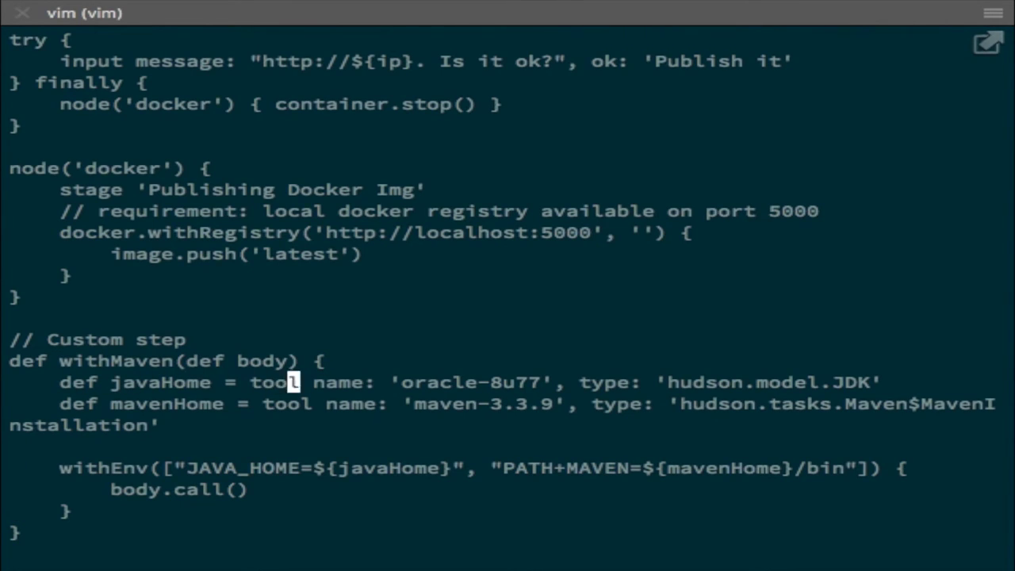
{"action": "key", "text": "l"}
{"action": "key", "text": "l"}
{"action": "key", "text": "l"}
{"action": "key", "text": "l"}
{"action": "key", "text": "l"}
{"action": "key", "text": "l"}
{"action": "key", "text": "l"}
{"action": "key", "text": "l"}
{"action": "key", "text": "l"}
{"action": "key", "text": "l"}
{"action": "key", "text": "l"}
{"action": "key", "text": "l"}
{"action": "key", "text": "l"}
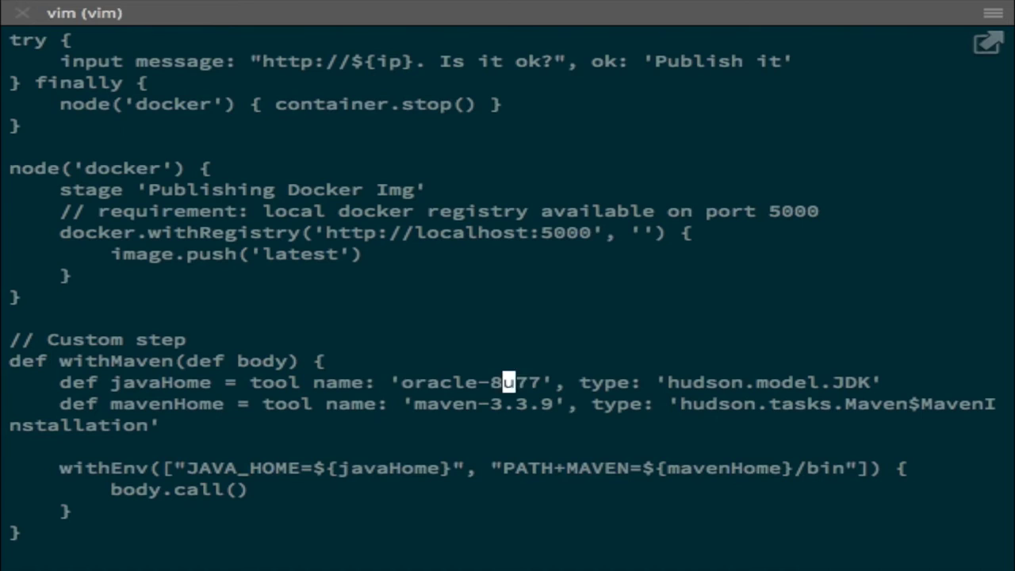
{"action": "key", "text": "shift+r"}
{"action": "type", "text": "92"}
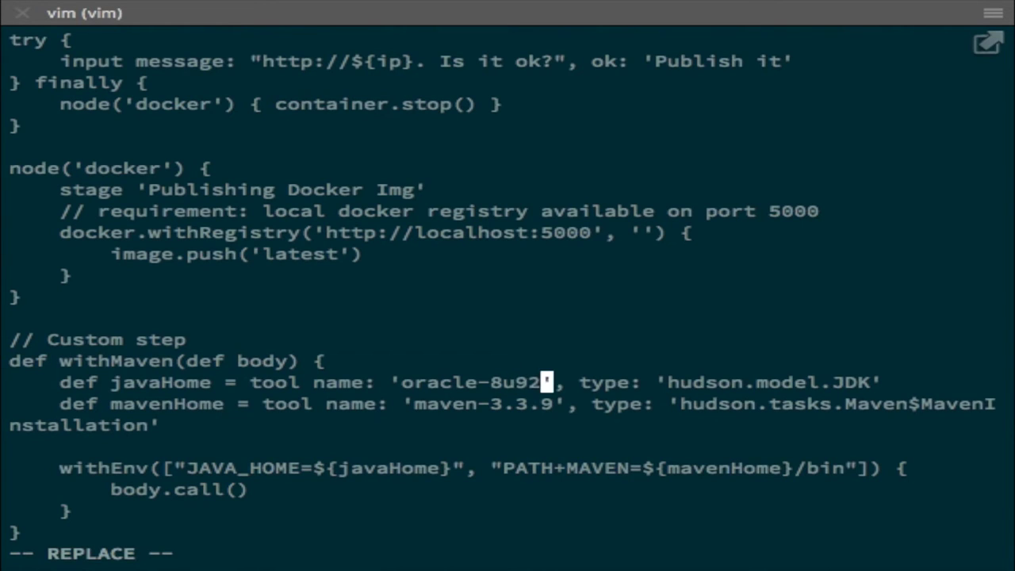
{"action": "key", "text": "Escape"}
{"action": "type", "text": ":wq"}
{"action": "key", "text": "Return"}
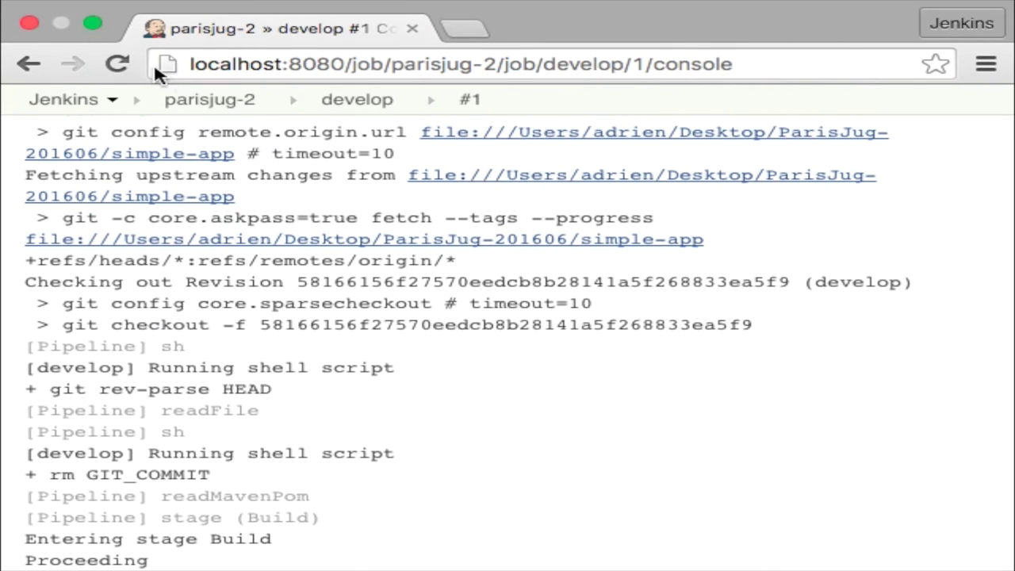
Schedule a new build from the parisjug-2 develop branch page, then bring the terminal forward.
{"action": "left_click", "coordinate": [513, 99]}
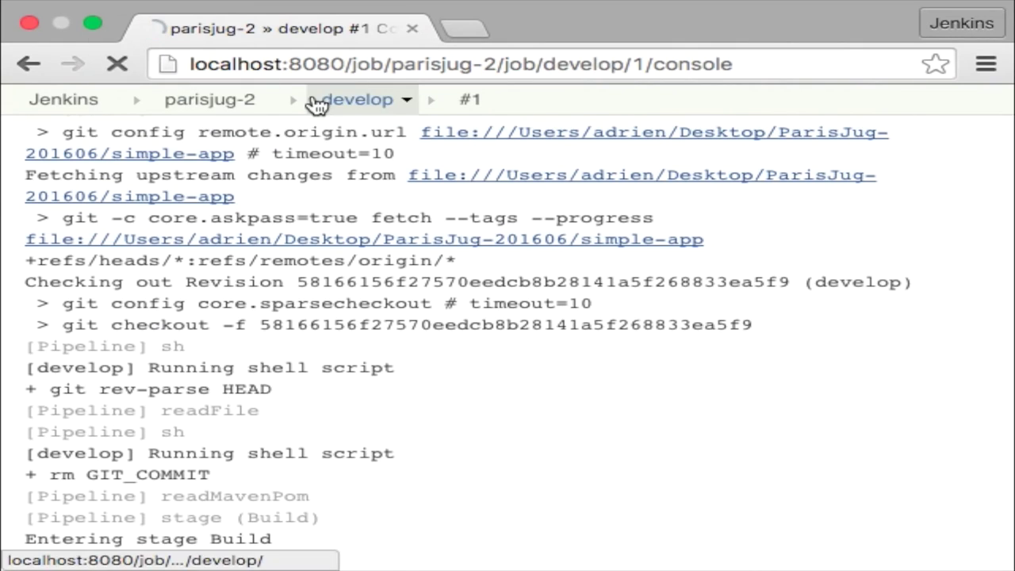
{"action": "scroll", "coordinate": [486, 378], "scroll_direction": "down", "scroll_amount": 10}
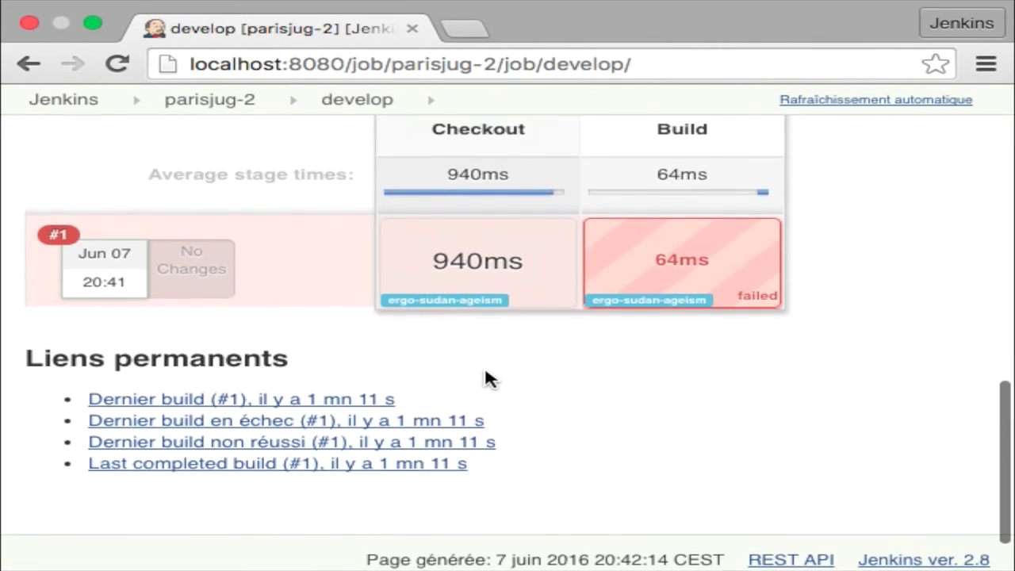
{"action": "scroll", "coordinate": [486, 379], "scroll_direction": "up", "scroll_amount": 5}
{"action": "scroll", "coordinate": [482, 378], "scroll_direction": "up", "scroll_amount": 7}
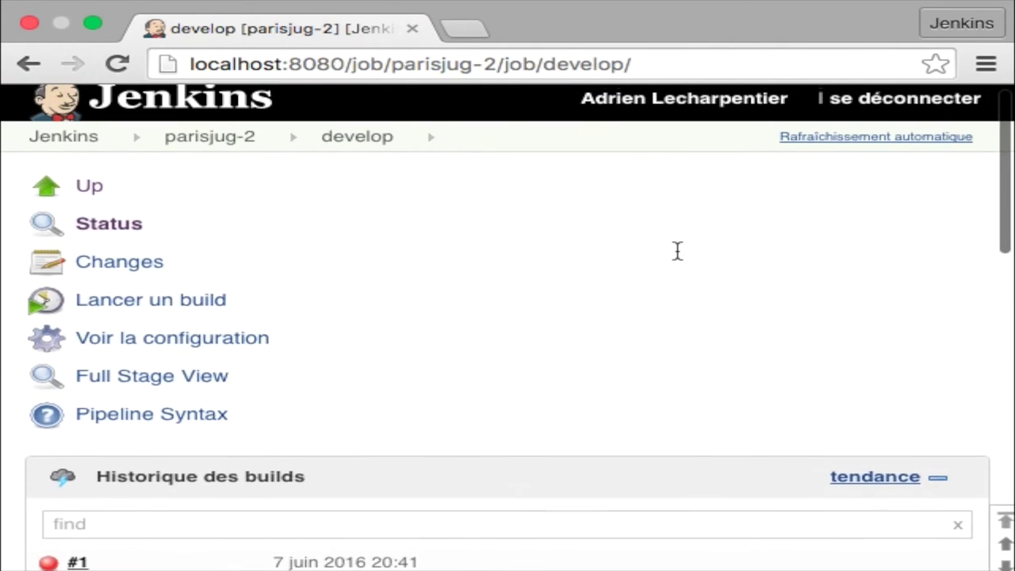
{"action": "left_click", "coordinate": [152, 299]}
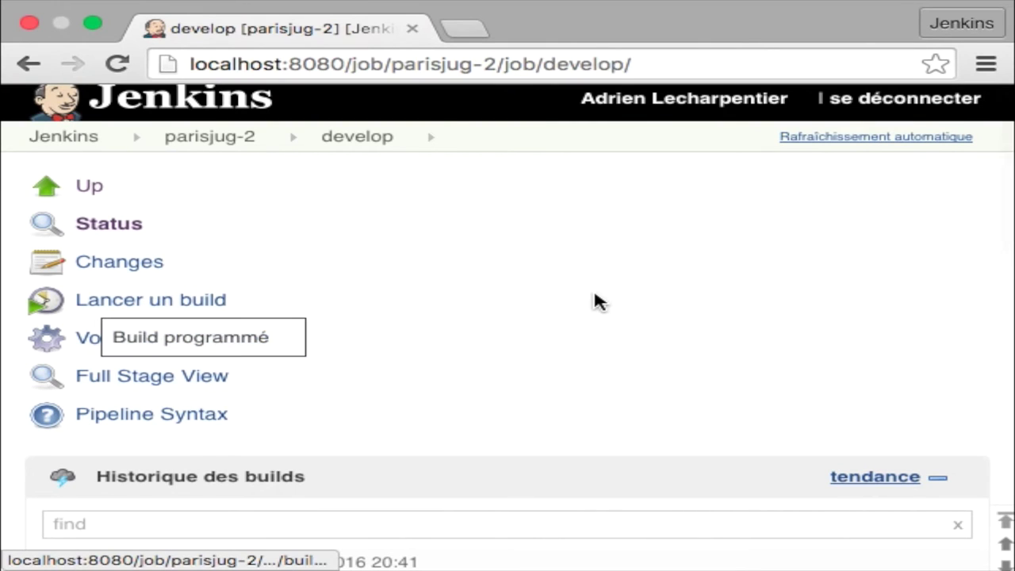
{"action": "key", "text": "super+Tab"}
{"action": "key", "text": "super+Tab"}
{"action": "key", "text": "super+shift+Tab"}
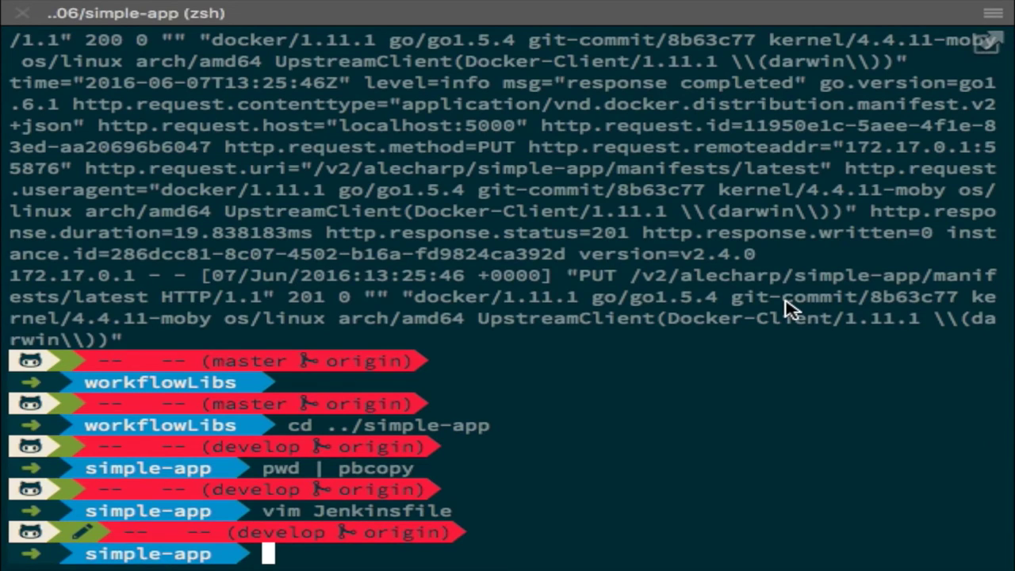
Run git add Jenkinsfile, then git ci -m with a thank-you message to commit the fix.
{"action": "type", "text": "git add "}
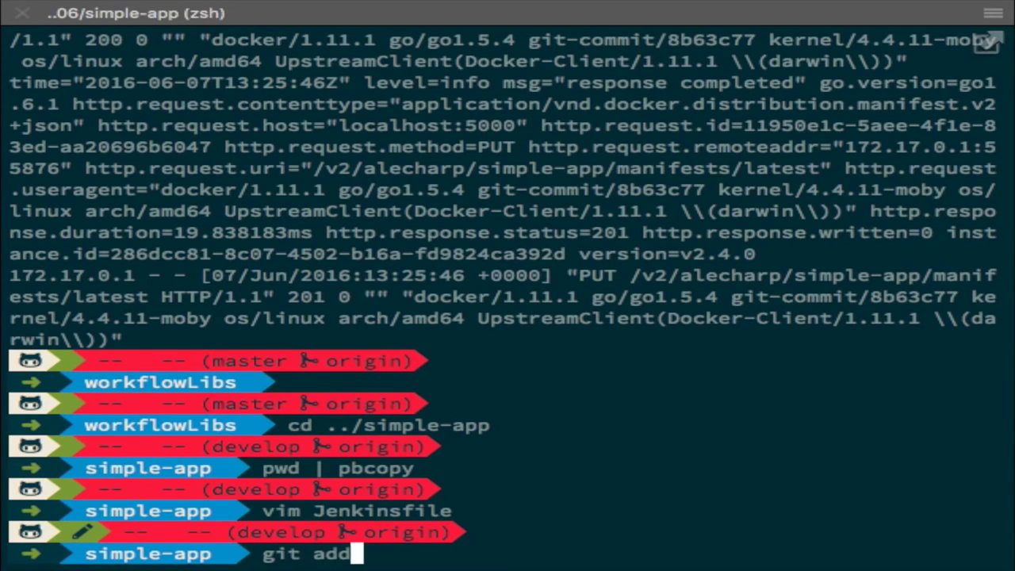
{"action": "type", "text": "J"}
{"action": "key", "text": "Tab"}
{"action": "key", "text": "Return"}
{"action": "type", "text": "git ci -m \""}
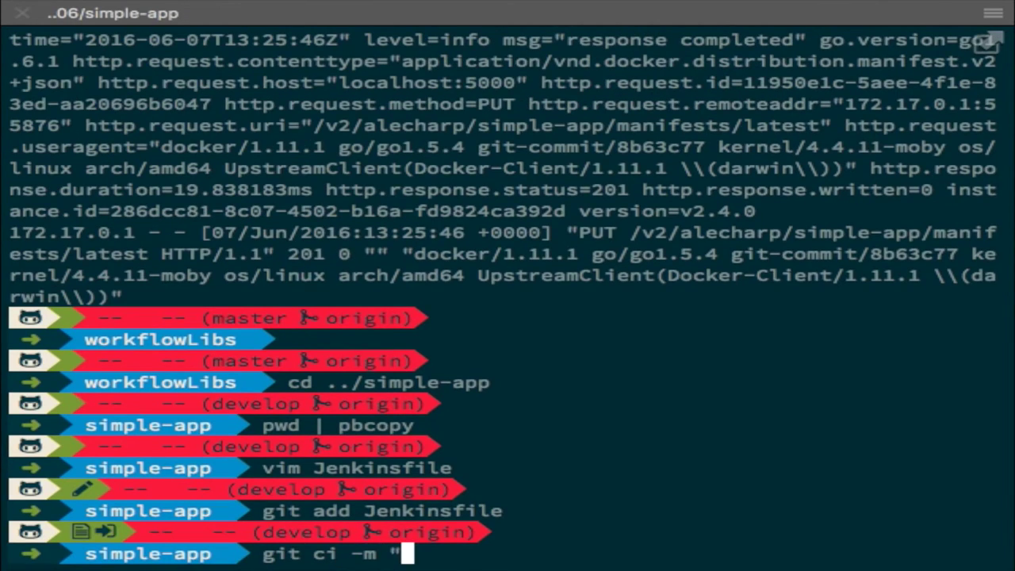
{"action": "type", "text": "thanks @"}
{"action": "type", "text": "aheritier\""}
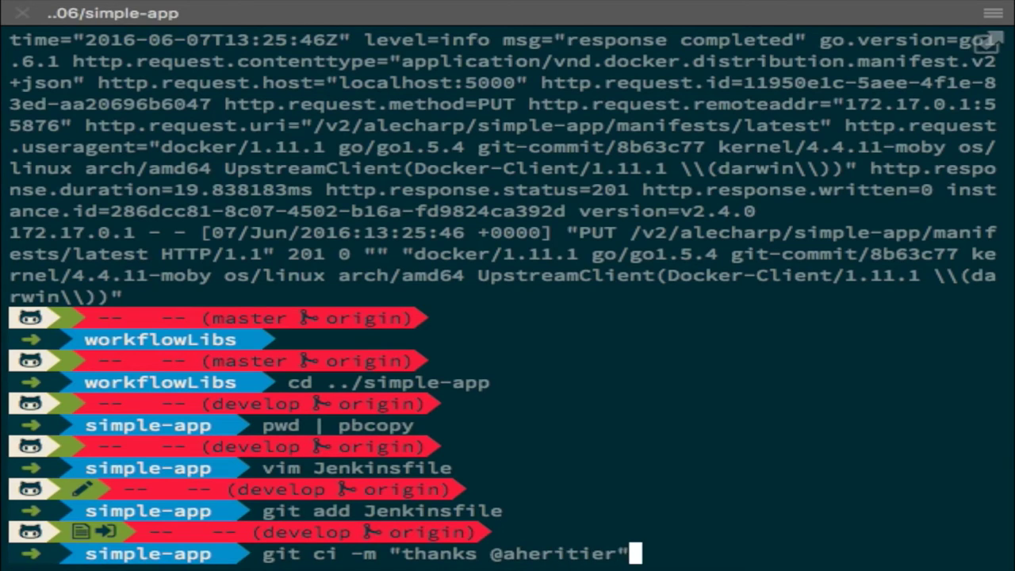
{"action": "key", "text": "Return"}
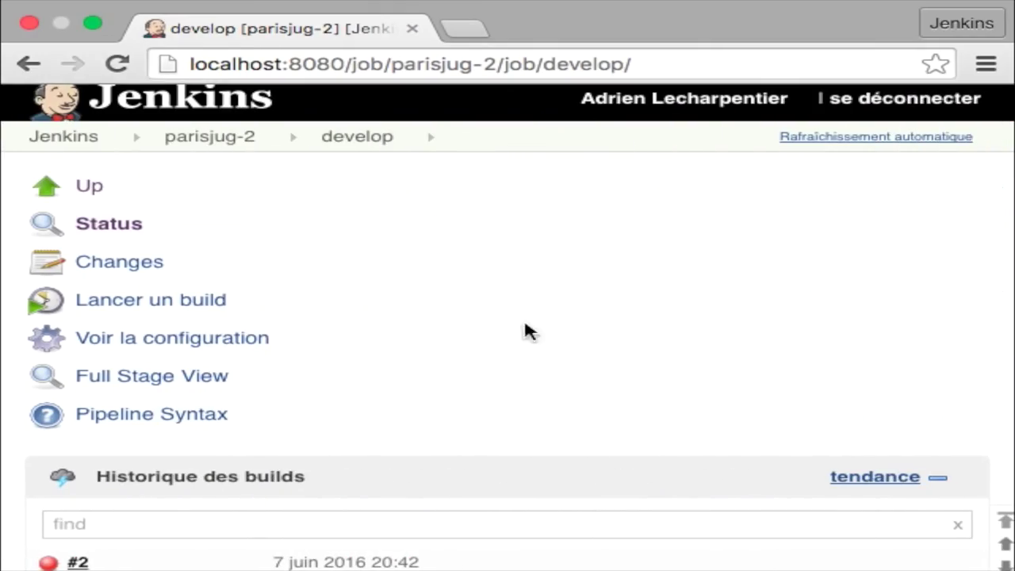
{"action": "scroll", "coordinate": [525, 328], "scroll_direction": "down", "scroll_amount": 2}
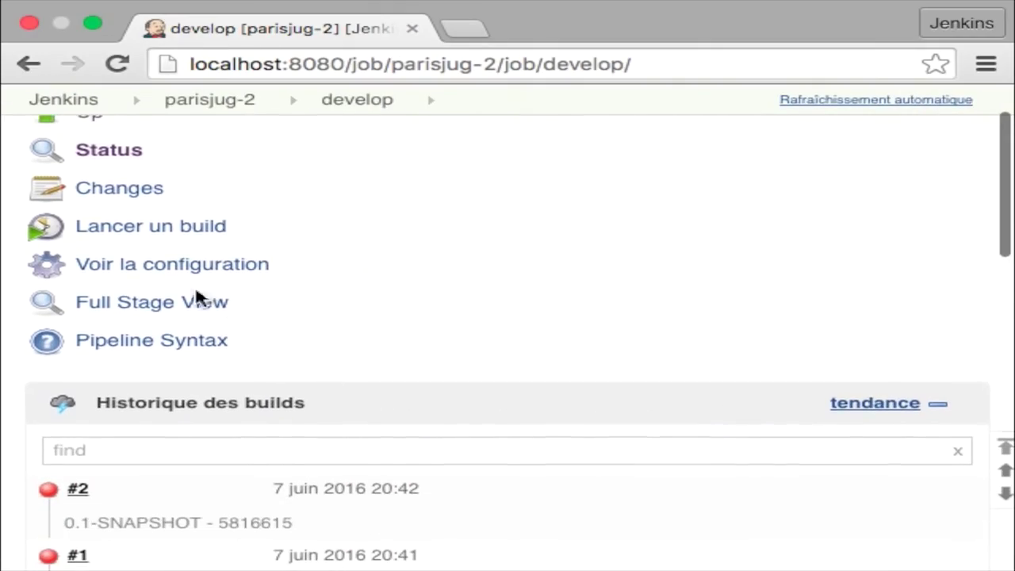
Trigger develop build #3 and scroll the Stage View to its paused Container validation stage.
{"action": "left_click", "coordinate": [212, 227]}
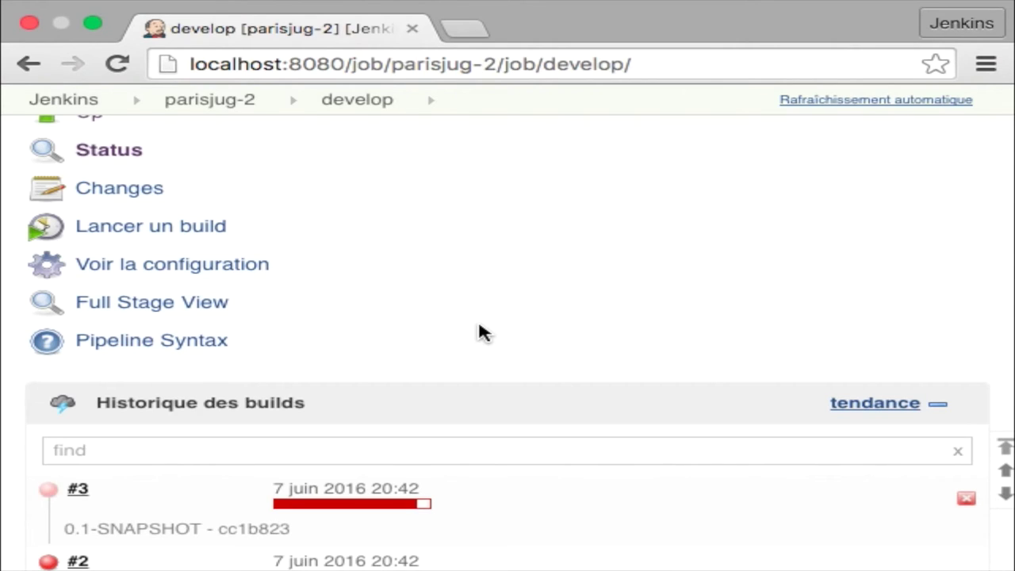
{"action": "scroll", "coordinate": [478, 330], "scroll_direction": "down", "scroll_amount": 5}
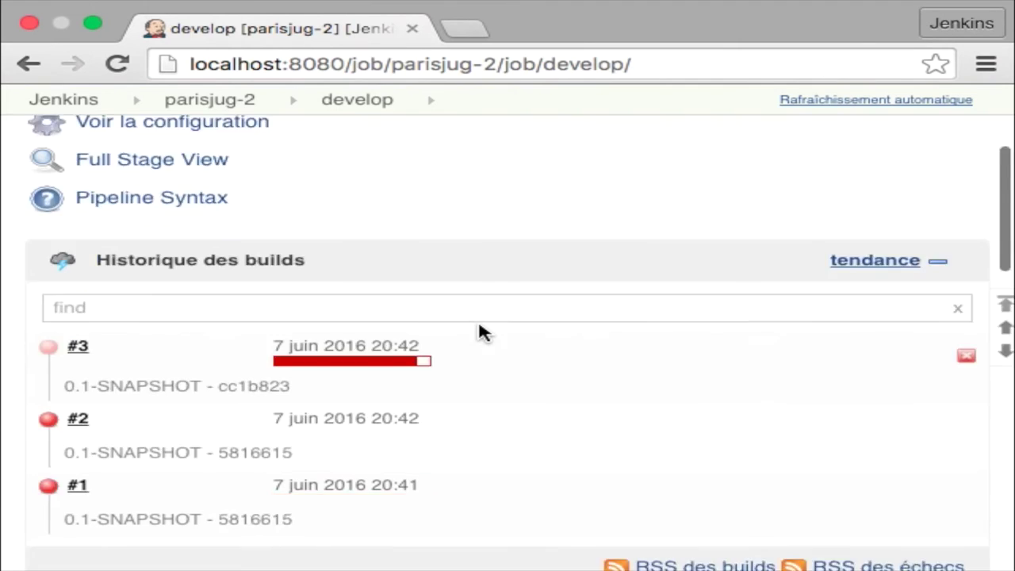
{"action": "scroll", "coordinate": [405, 308], "scroll_direction": "up", "scroll_amount": 2}
{"action": "scroll", "coordinate": [402, 309], "scroll_direction": "down", "scroll_amount": 10}
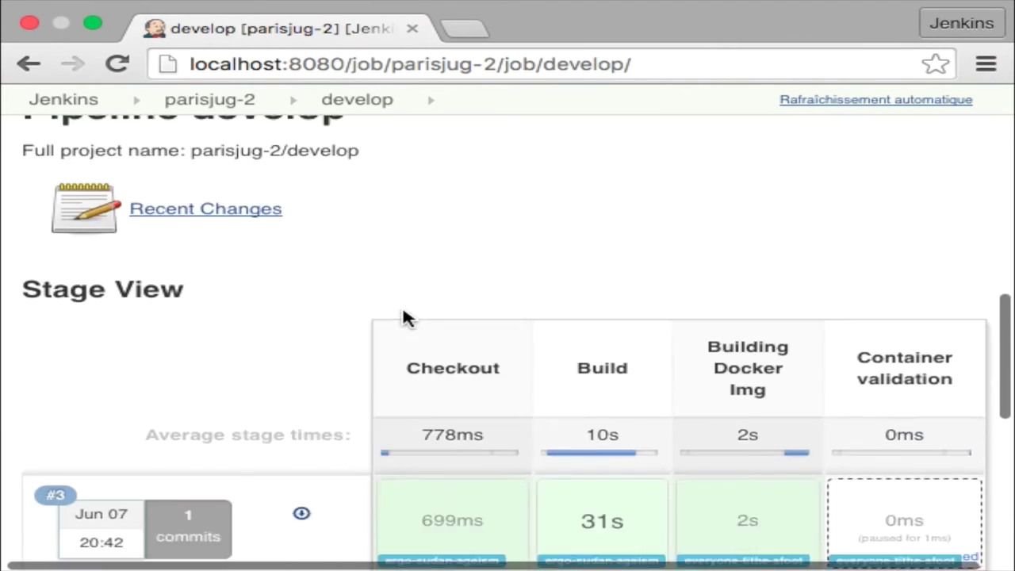
Abort the publish prompt at build #3's Container validation stage.
{"action": "mouse_move", "coordinate": [925, 238]}
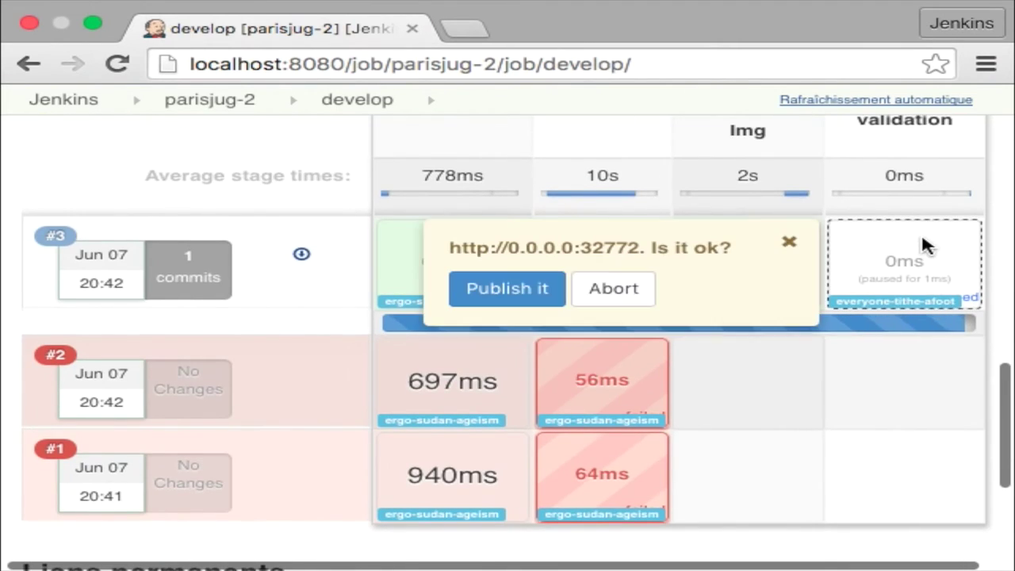
{"action": "left_click", "coordinate": [646, 290]}
{"action": "scroll", "coordinate": [467, 258], "scroll_direction": "up", "scroll_amount": 5}
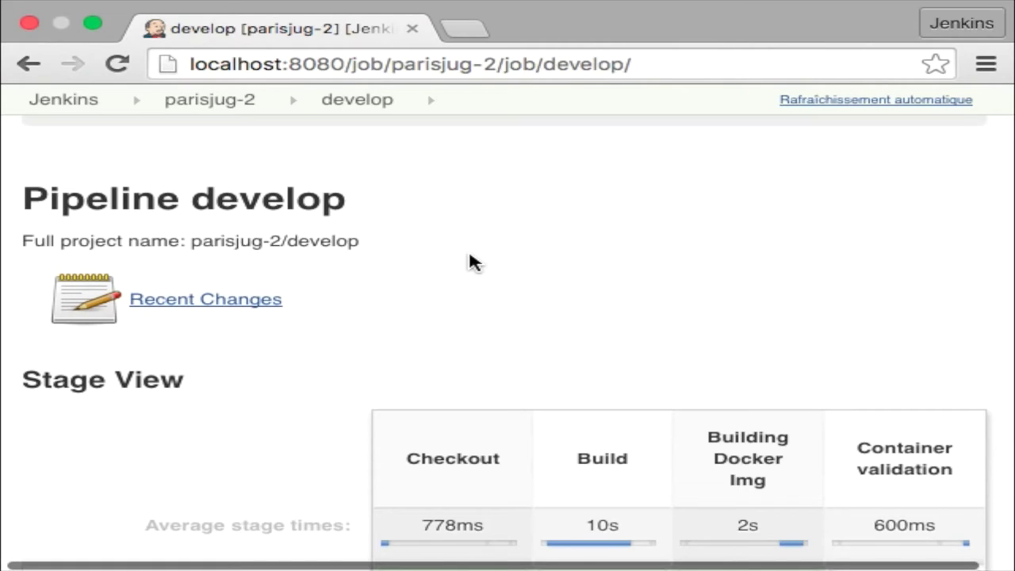
Scroll down to the develop pipeline's Stage View build rows.
{"action": "scroll", "coordinate": [470, 261], "scroll_direction": "down", "scroll_amount": 3}
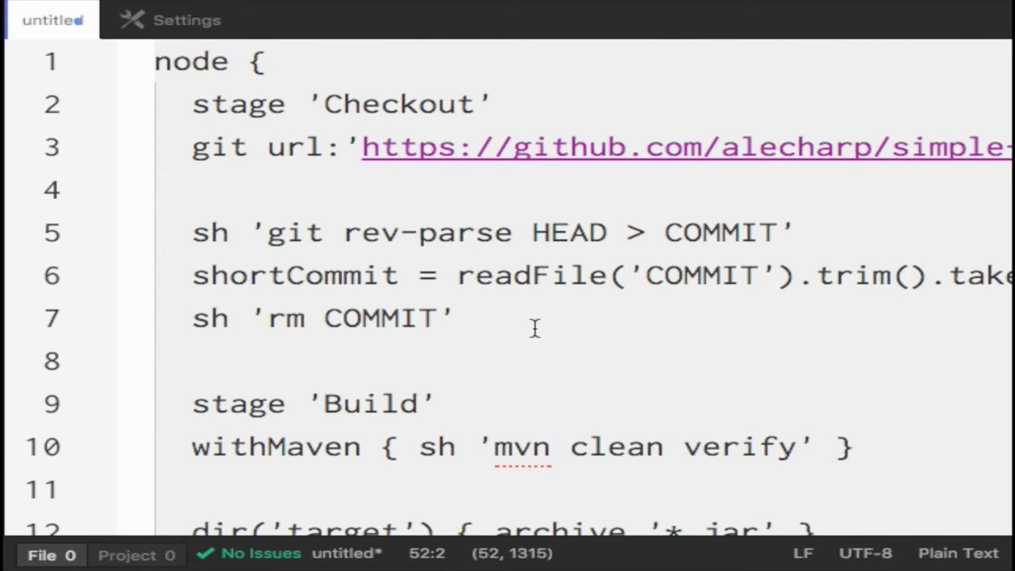
Scroll to the withMaven helper at lines 42–52 using oracle-8u92 and maven-3.3.9.
{"action": "scroll", "coordinate": [535, 327], "scroll_direction": "down", "scroll_amount": 10}
{"action": "scroll", "coordinate": [535, 327], "scroll_direction": "down", "scroll_amount": 2}
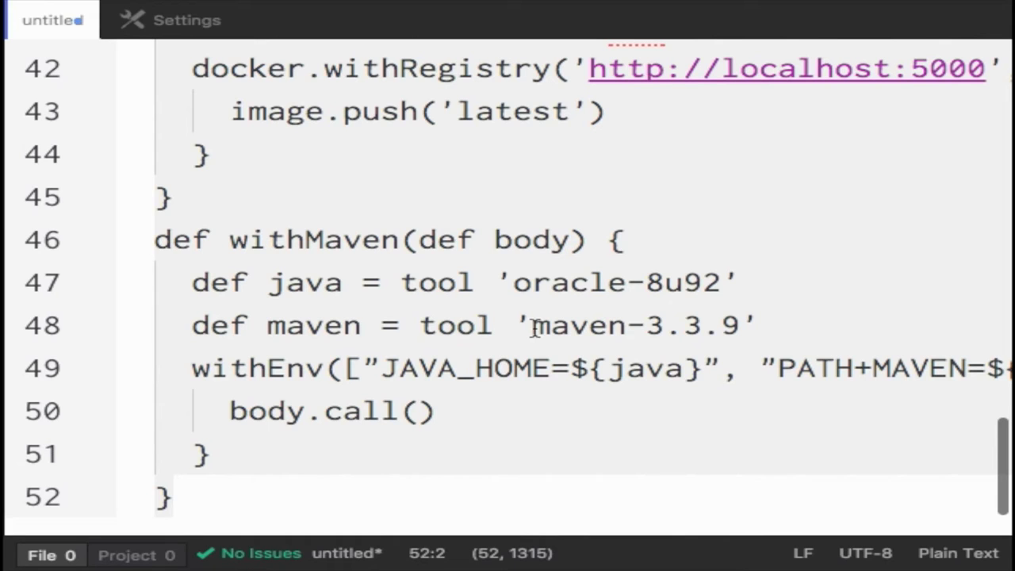
{"action": "key", "text": "super+Tab"}
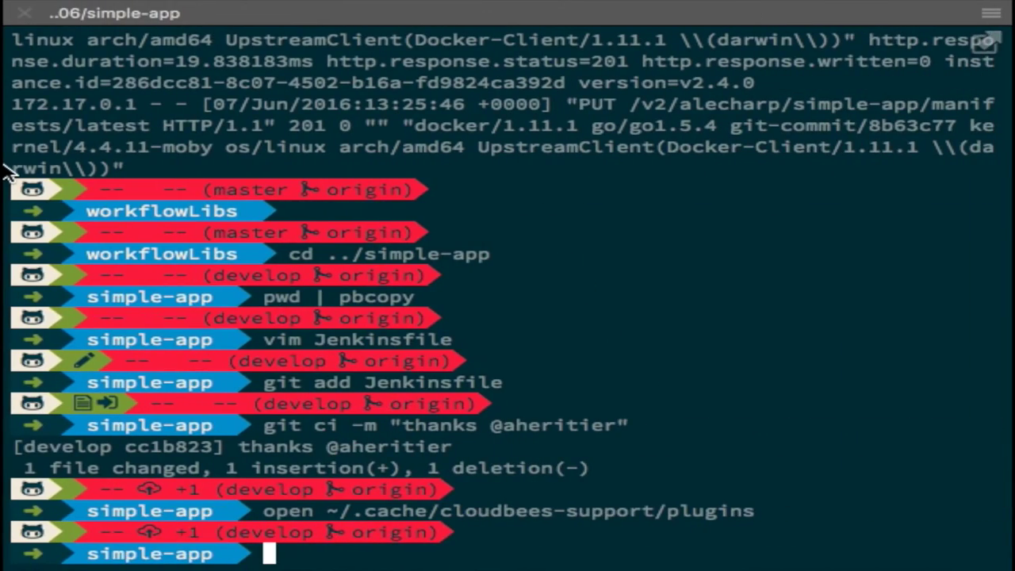
From the parisjug-1 config page, open Pipeline Syntax in a new tab at the archive artifacts sample step.
{"action": "key", "text": "super+Tab"}
{"action": "scroll", "coordinate": [187, 277], "scroll_direction": "down", "scroll_amount": 5}
{"action": "scroll", "coordinate": [188, 277], "scroll_direction": "down", "scroll_amount": 3}
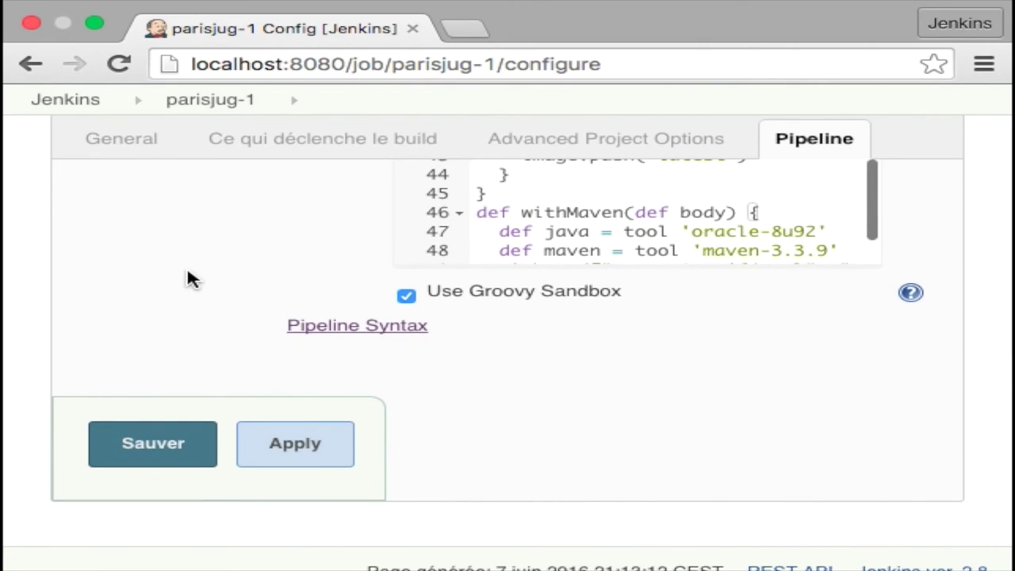
{"action": "left_click", "coordinate": [352, 328]}
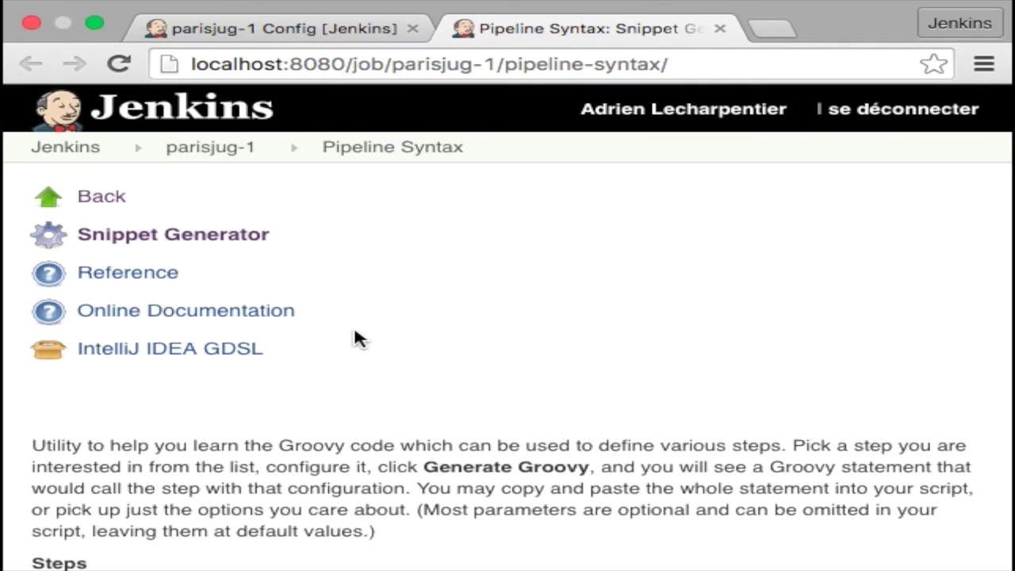
{"action": "scroll", "coordinate": [355, 333], "scroll_direction": "down", "scroll_amount": 10}
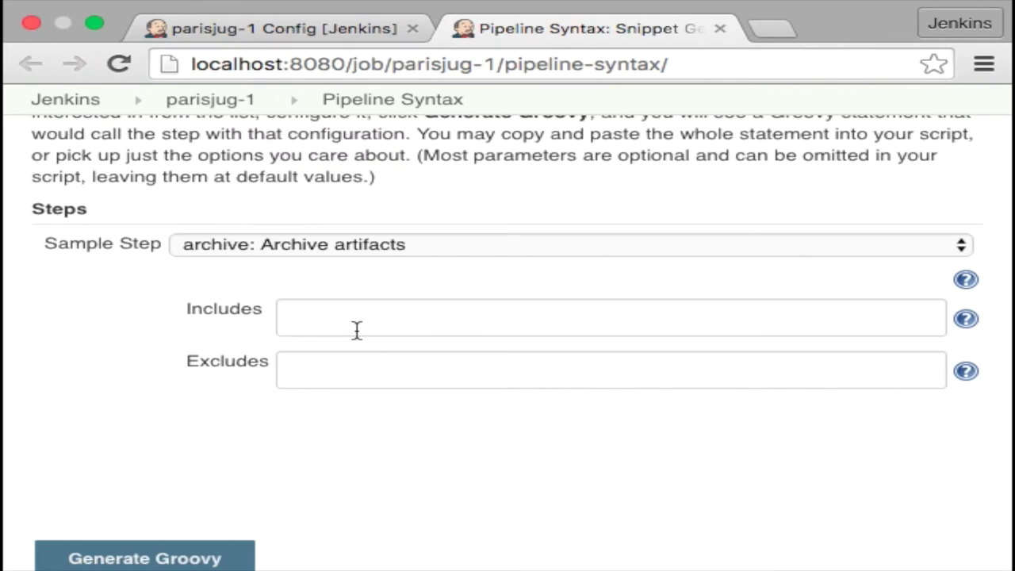
Generate the archive '' Groovy snippet for the Archive artifacts step and return to the page top.
{"action": "scroll", "coordinate": [357, 331], "scroll_direction": "down", "scroll_amount": 3}
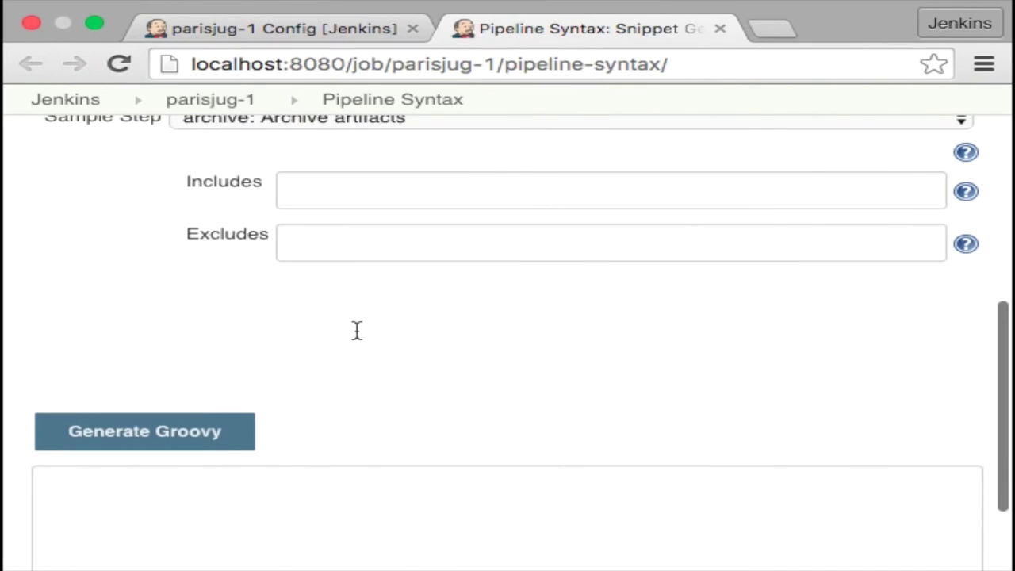
{"action": "left_click", "coordinate": [136, 432]}
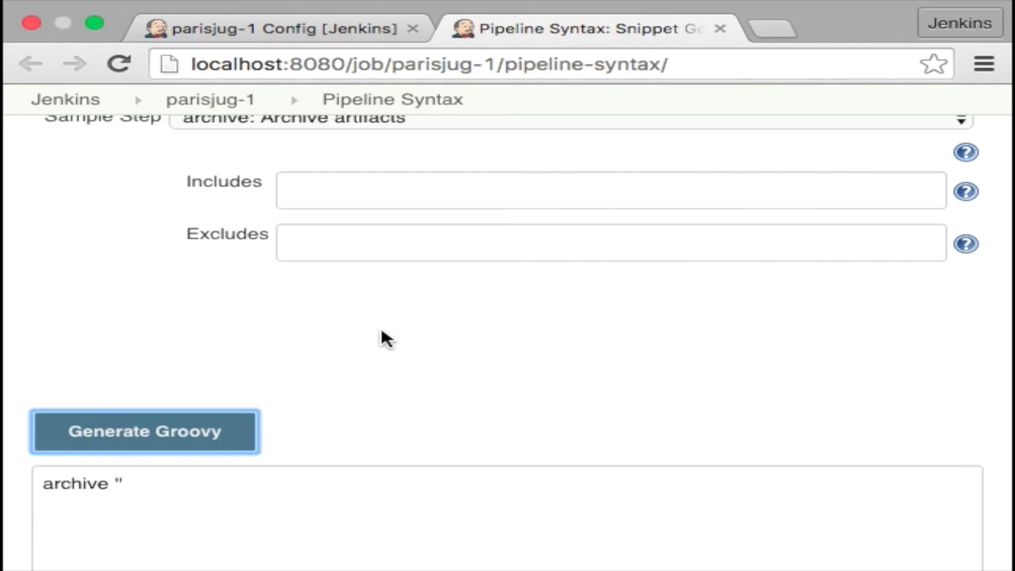
{"action": "scroll", "coordinate": [380, 331], "scroll_direction": "up", "scroll_amount": 10}
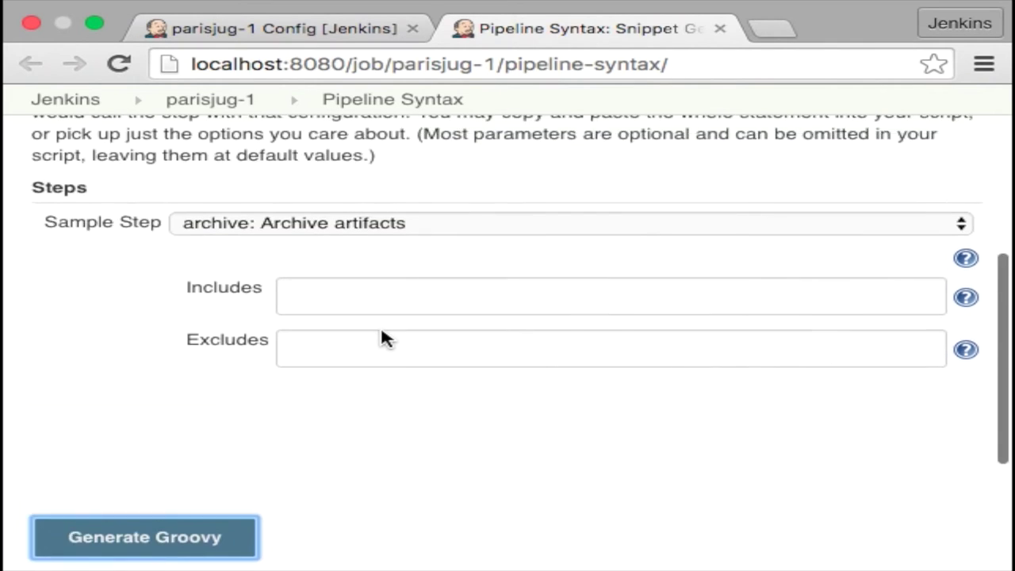
{"action": "scroll", "coordinate": [381, 331], "scroll_direction": "up", "scroll_amount": 2}
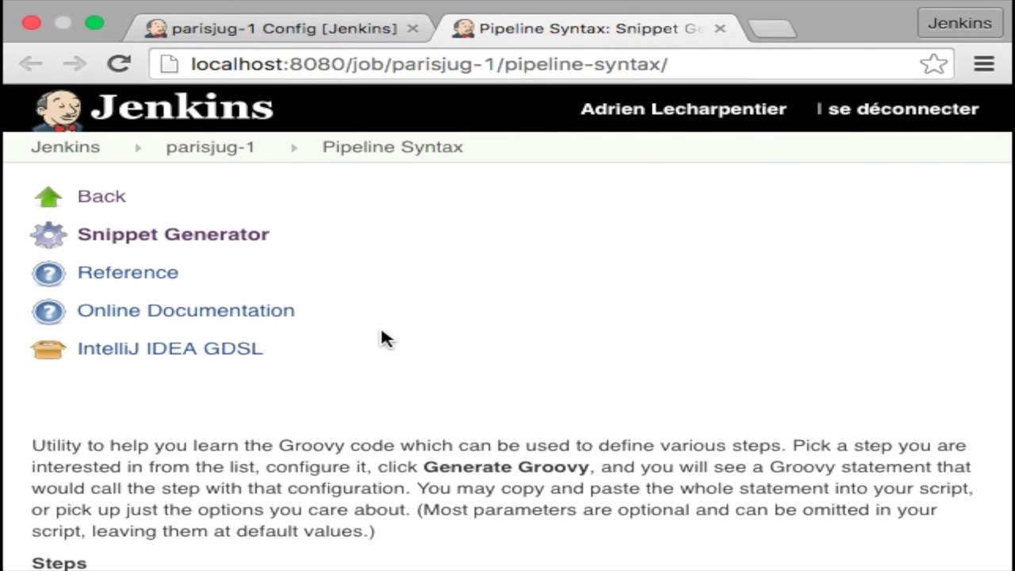
Browse the IntelliJ IDEA GDSL pipeline step definitions, then return to the Pipeline Syntax tab.
{"action": "left_click", "coordinate": [167, 349]}
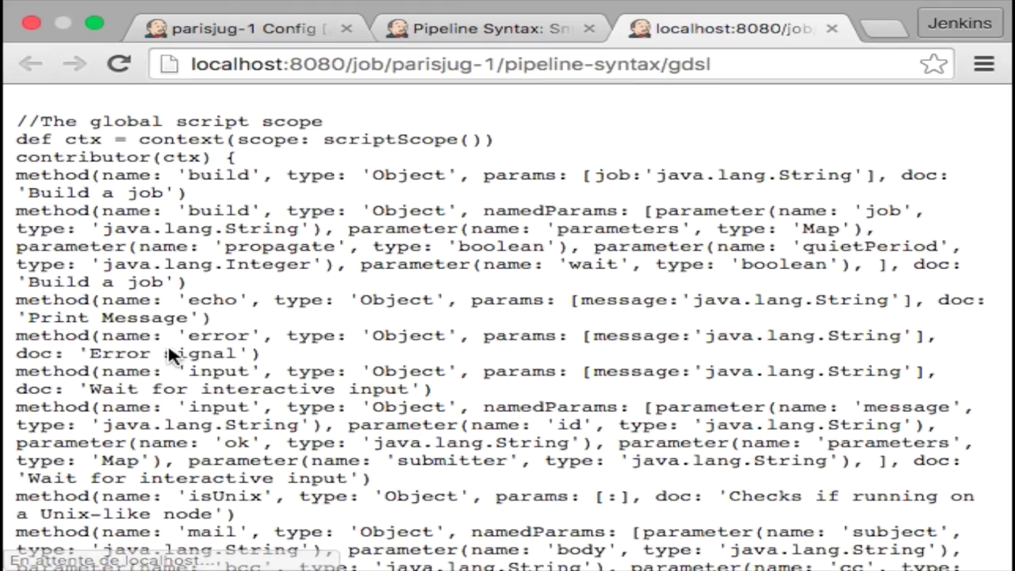
{"action": "scroll", "coordinate": [346, 363], "scroll_direction": "down", "scroll_amount": 15}
{"action": "scroll", "coordinate": [346, 363], "scroll_direction": "down", "scroll_amount": 15}
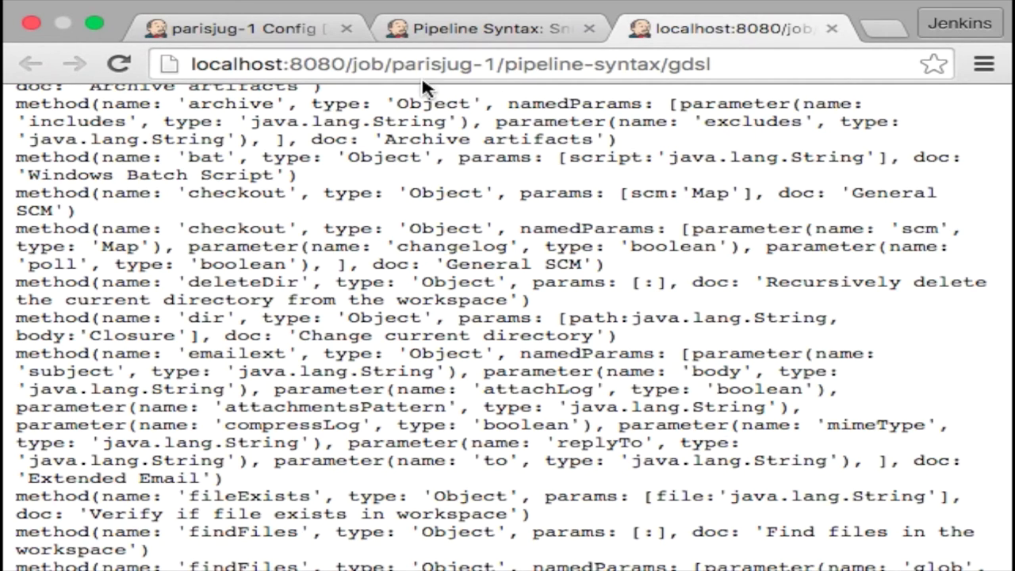
{"action": "left_click", "coordinate": [426, 26]}
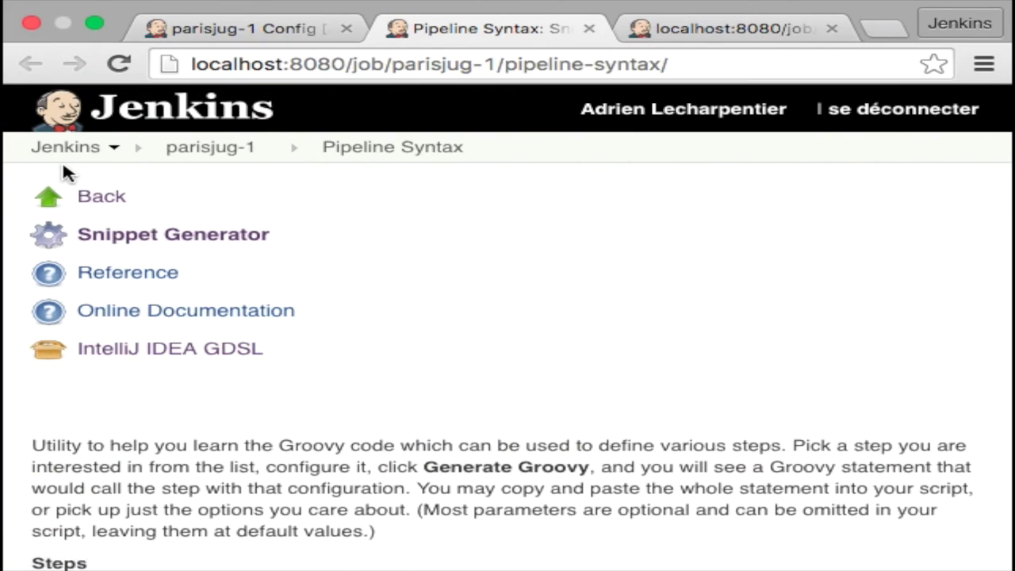
Go through the Jenkins dashboard and Administrer Jenkins to Configuration globale des outils.
{"action": "left_click", "coordinate": [83, 151]}
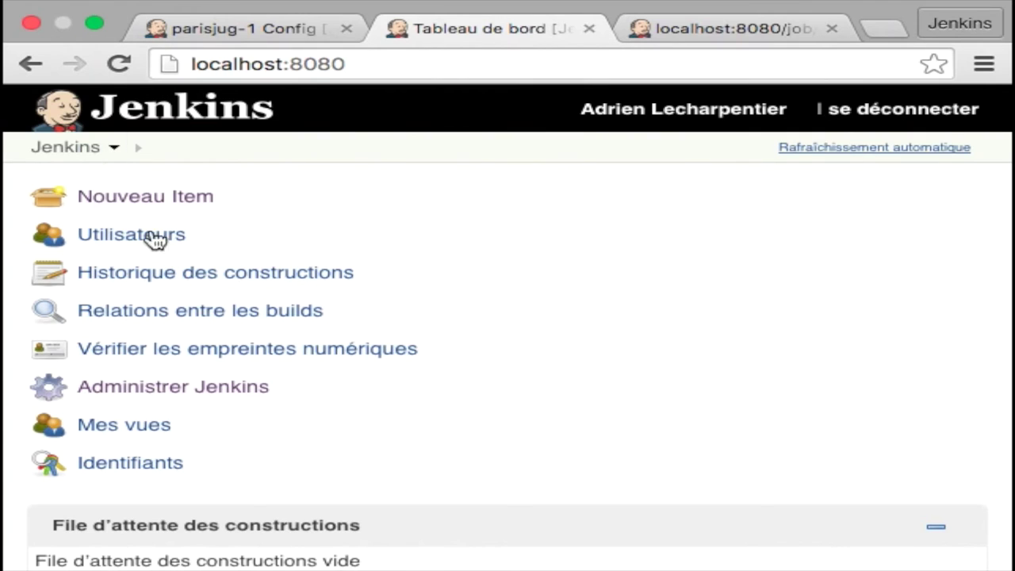
{"action": "scroll", "coordinate": [288, 365], "scroll_direction": "down", "scroll_amount": 2}
{"action": "left_click", "coordinate": [240, 336]}
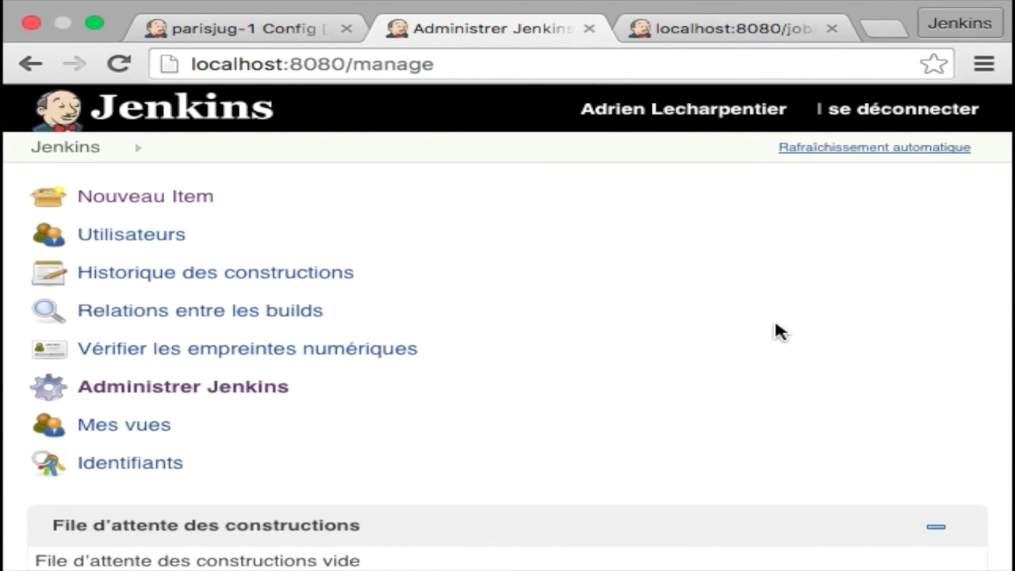
{"action": "scroll", "coordinate": [777, 331], "scroll_direction": "down", "scroll_amount": 15}
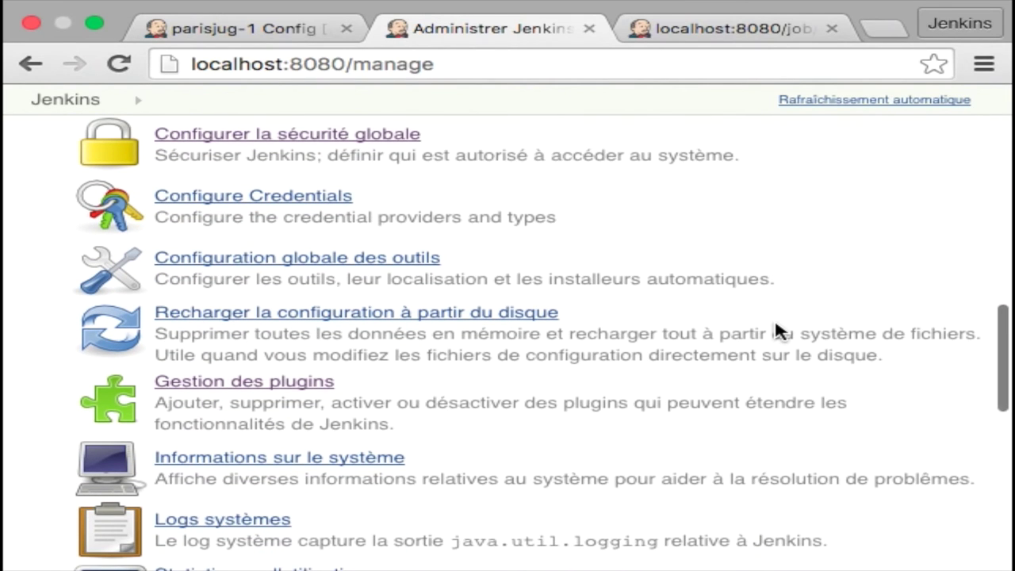
{"action": "scroll", "coordinate": [502, 198], "scroll_direction": "up", "scroll_amount": 2}
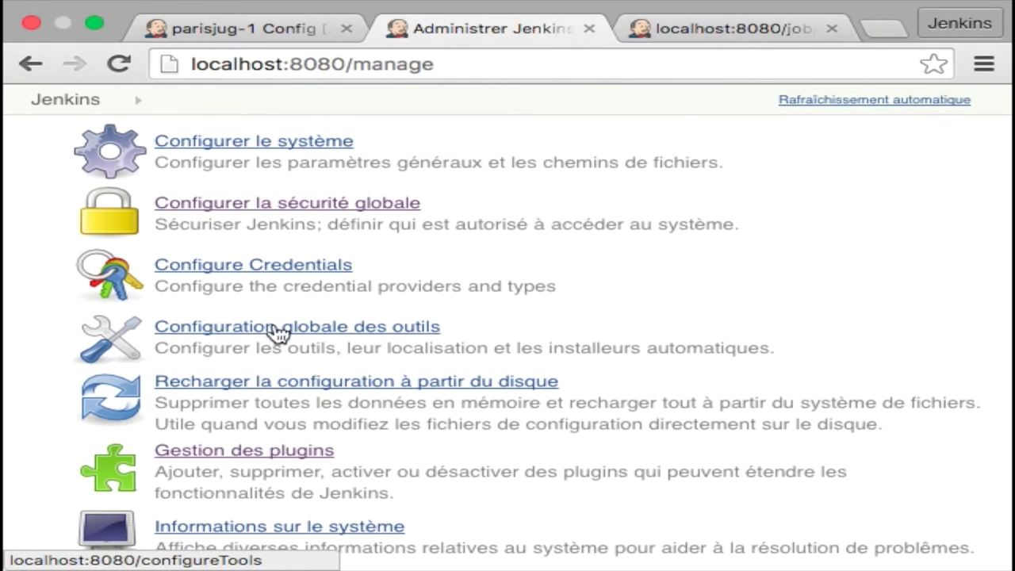
{"action": "left_click", "coordinate": [298, 327]}
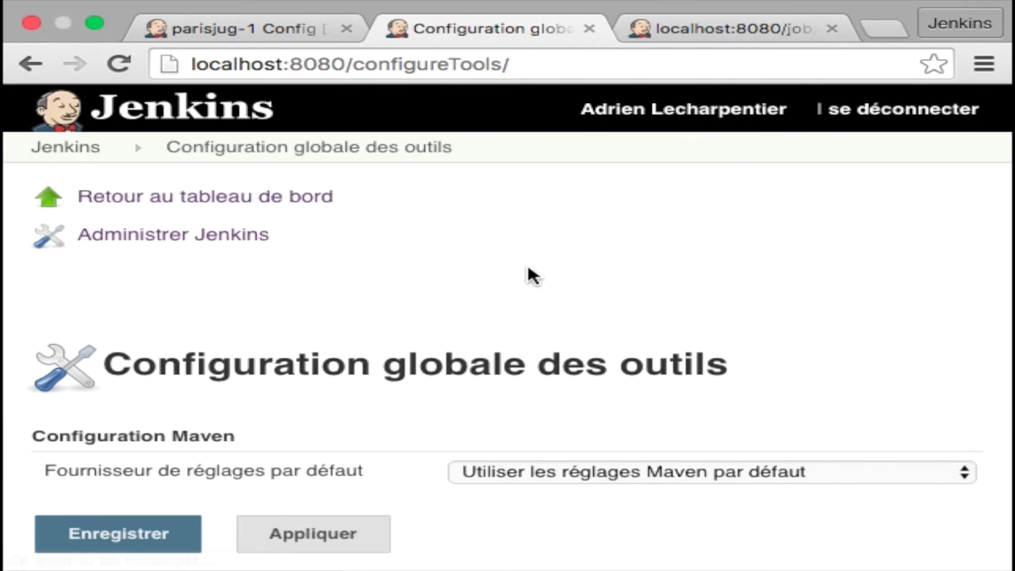
Expand the JDK installations to inspect the existing oracle-8u92 JDK.
{"action": "scroll", "coordinate": [528, 275], "scroll_direction": "down", "scroll_amount": 5}
{"action": "scroll", "coordinate": [527, 274], "scroll_direction": "down", "scroll_amount": 2}
{"action": "left_click", "coordinate": [219, 290]}
{"action": "scroll", "coordinate": [512, 290], "scroll_direction": "down", "scroll_amount": 3}
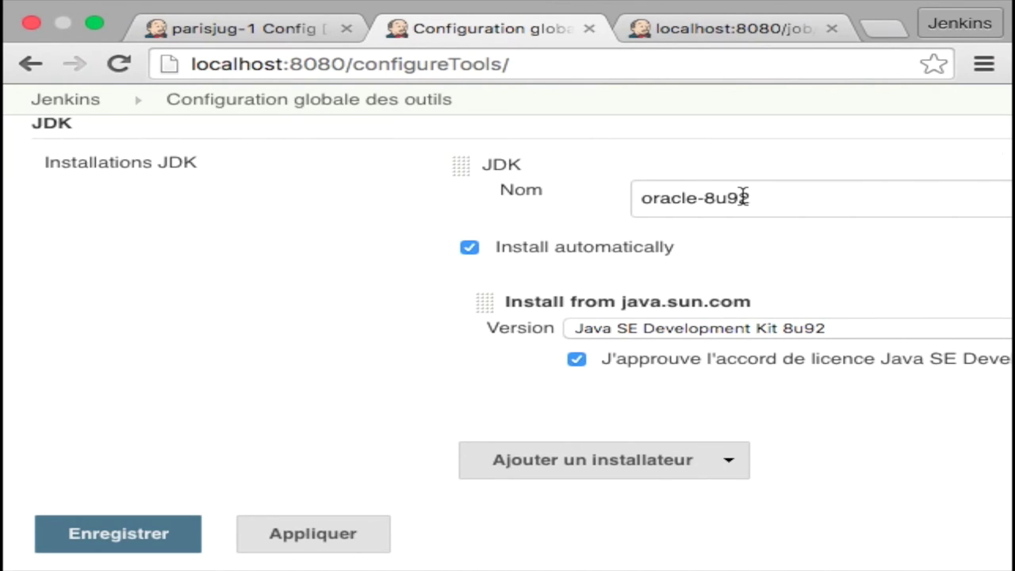
{"action": "left_click_drag", "start_coordinate": [743, 198], "coordinate": [627, 205]}
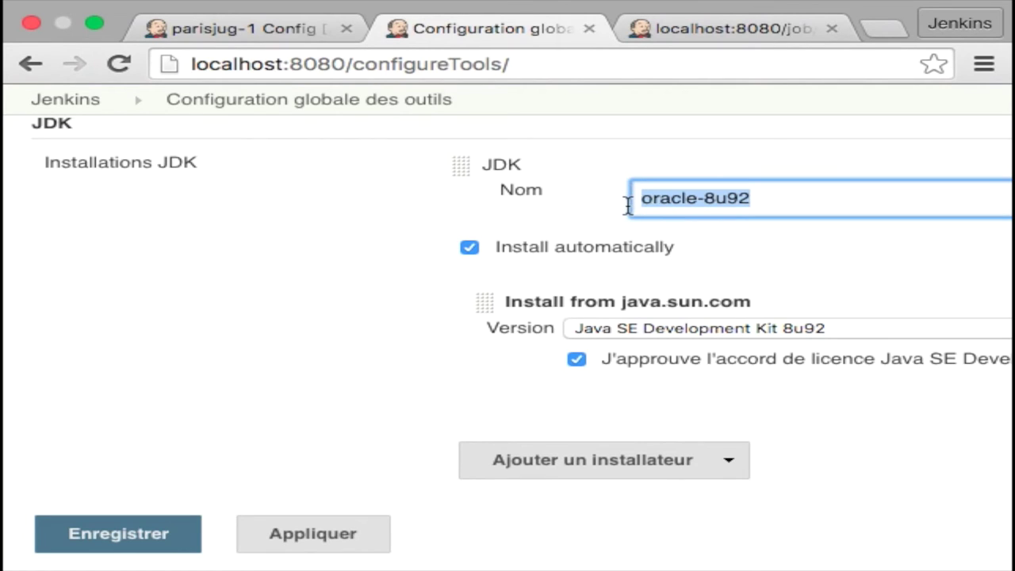
Try adding a java.sun.com installer set to 8u77 under oracle-8u92, then remove it.
{"action": "left_click", "coordinate": [544, 460]}
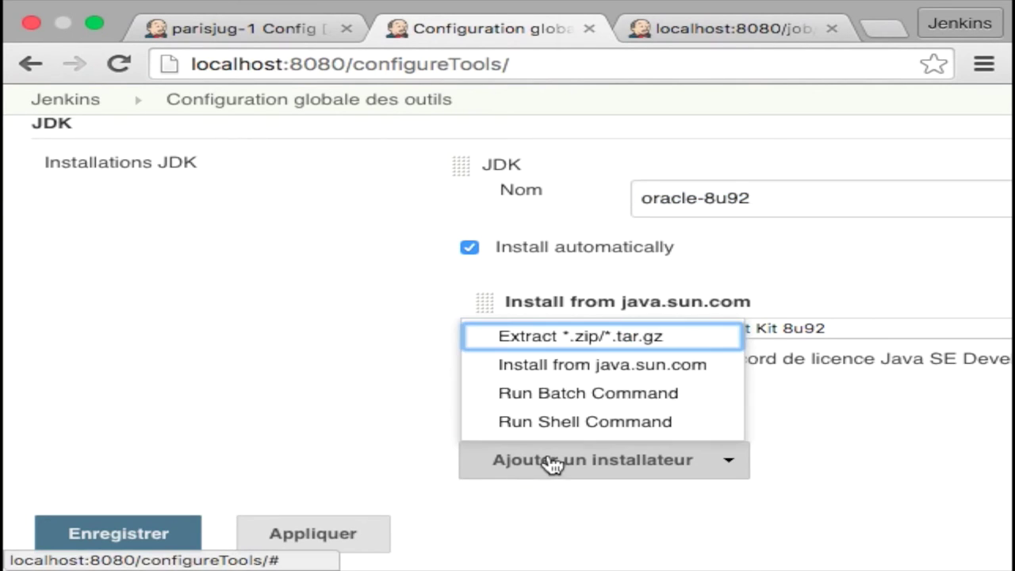
{"action": "left_click", "coordinate": [670, 357]}
{"action": "scroll", "coordinate": [339, 431], "scroll_direction": "down", "scroll_amount": 4}
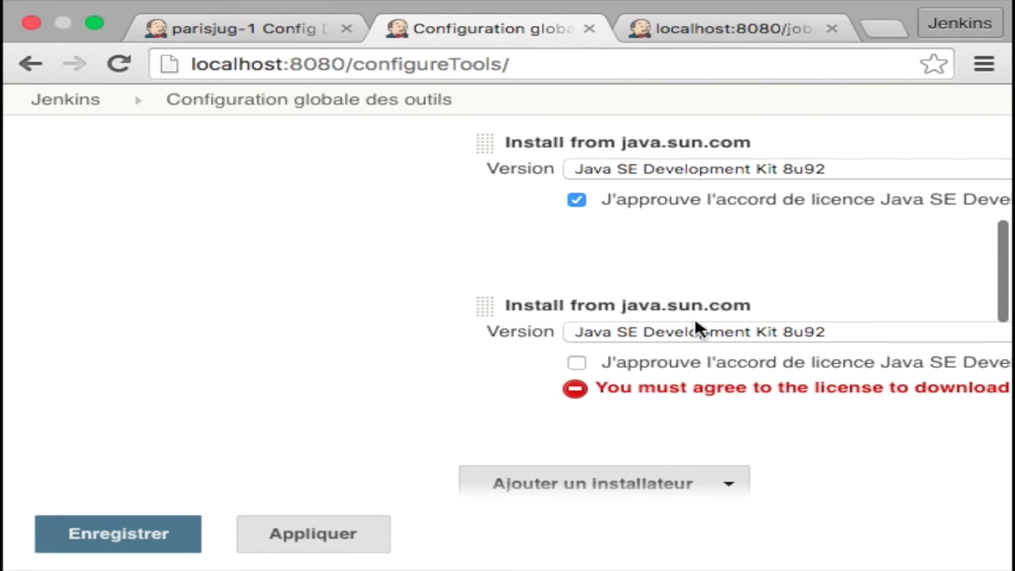
{"action": "left_click", "coordinate": [694, 331]}
{"action": "left_click", "coordinate": [696, 370]}
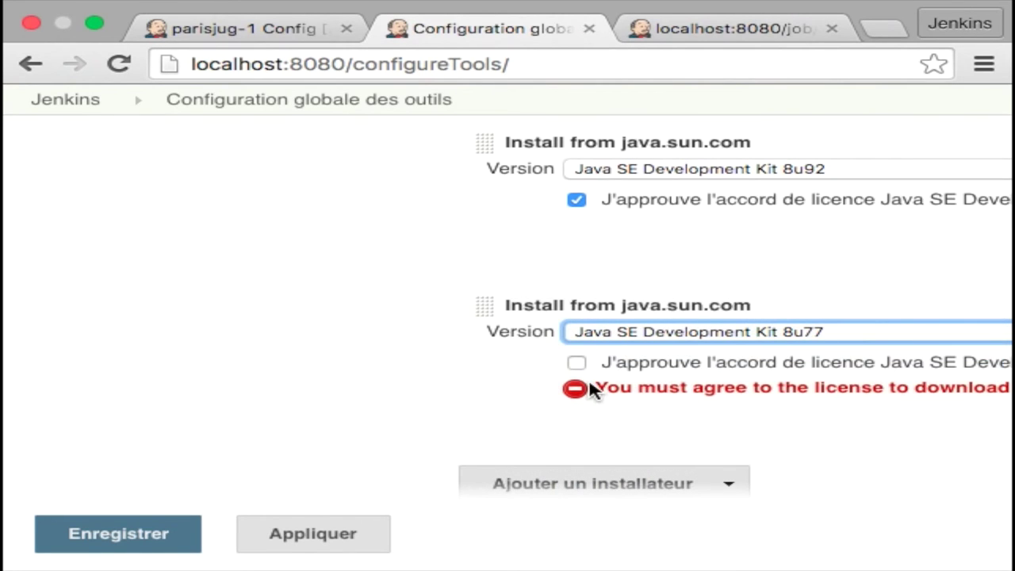
{"action": "scroll", "coordinate": [632, 300], "scroll_direction": "up", "scroll_amount": 1}
{"action": "scroll", "coordinate": [631, 302], "scroll_direction": "up", "scroll_amount": 2}
{"action": "scroll", "coordinate": [630, 306], "scroll_direction": "down", "scroll_amount": 4}
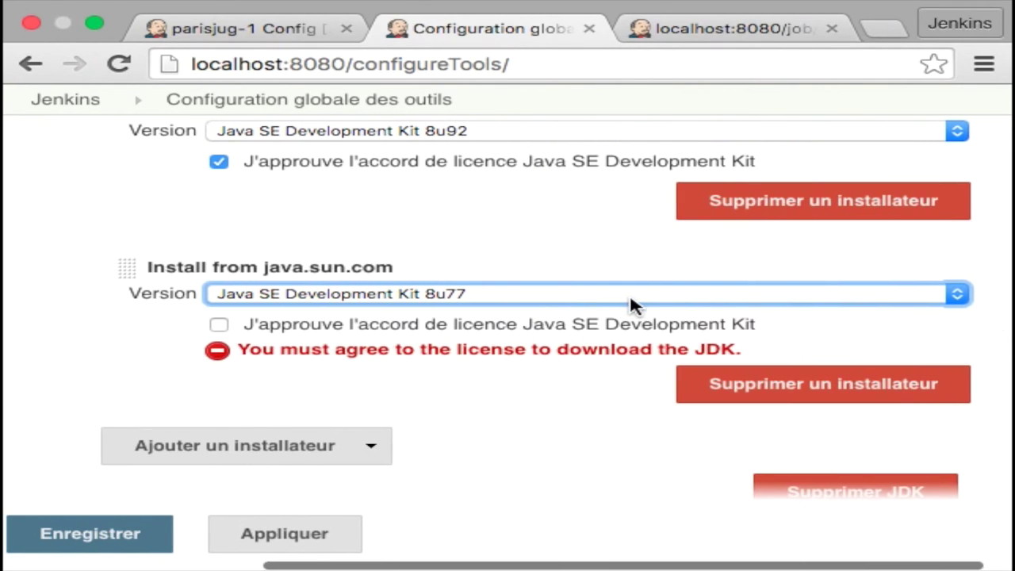
{"action": "left_click", "coordinate": [752, 389]}
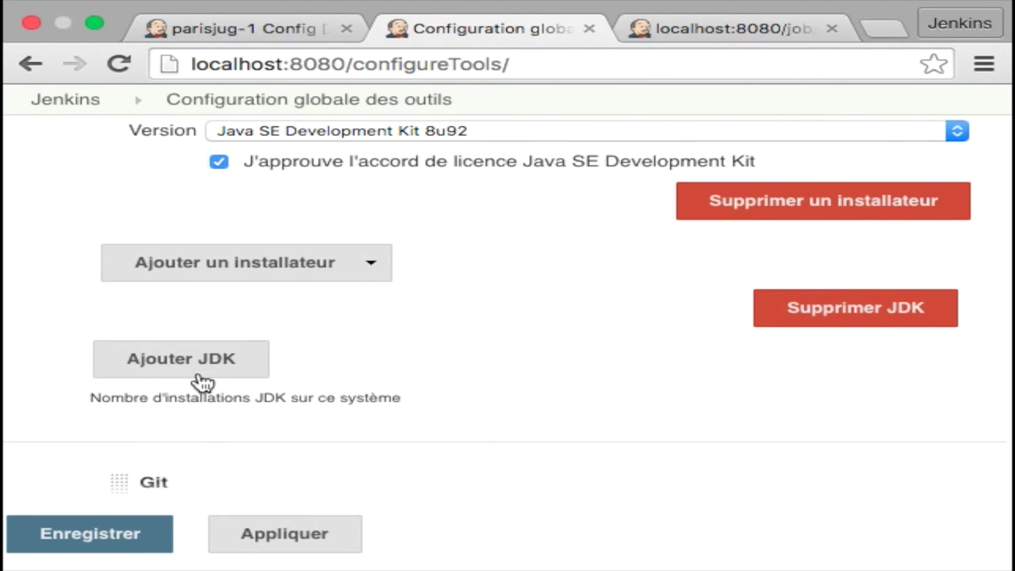
Add a new JDK named oracle-8u77 auto-installing Java SE Development Kit 8u77.
{"action": "left_click", "coordinate": [205, 369]}
{"action": "left_click", "coordinate": [435, 381]}
{"action": "type", "text": "or"}
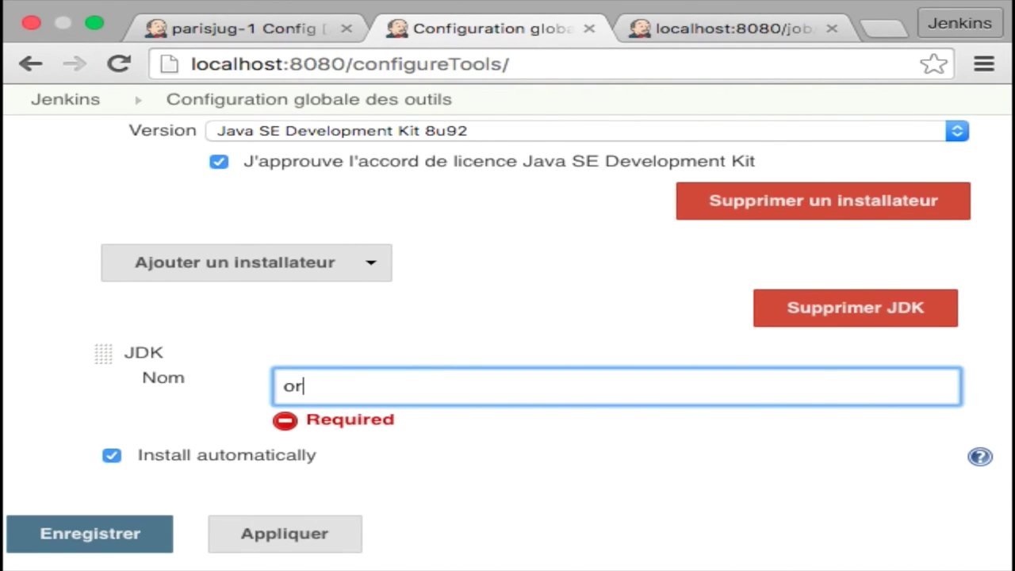
{"action": "type", "text": "acle-8u77"}
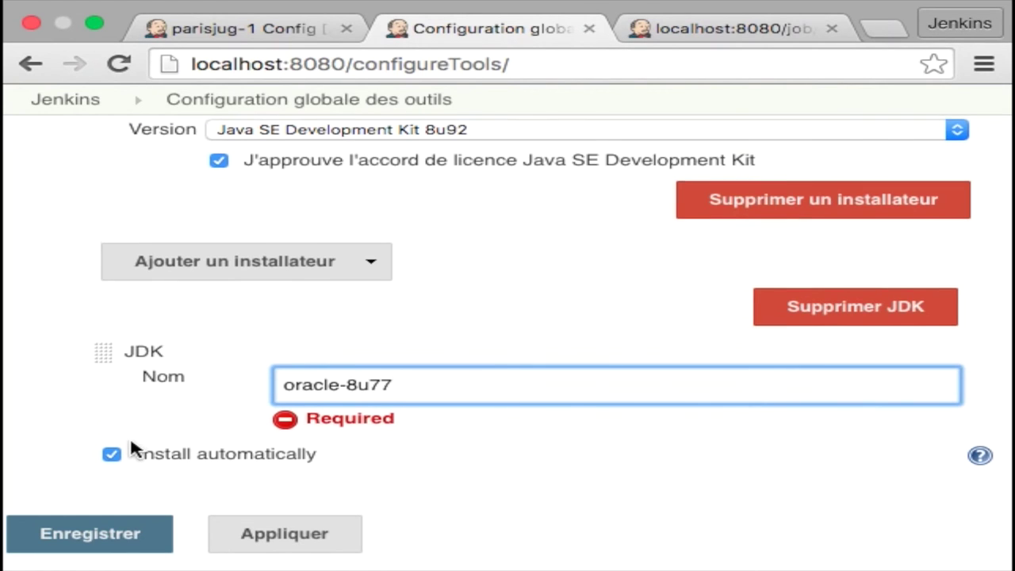
{"action": "scroll", "coordinate": [232, 317], "scroll_direction": "down", "scroll_amount": 3}
{"action": "left_click", "coordinate": [328, 389]}
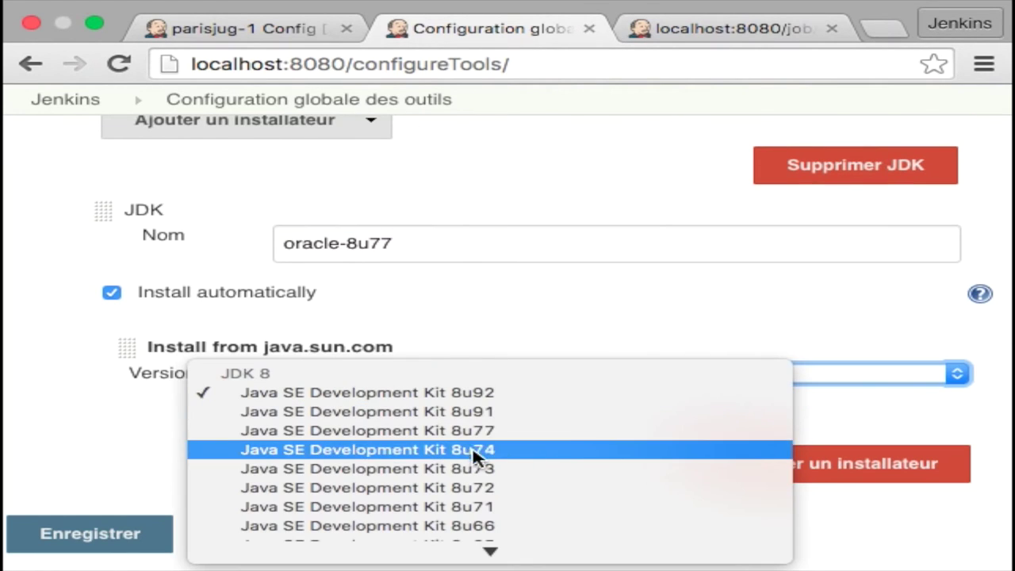
{"action": "left_click", "coordinate": [533, 433]}
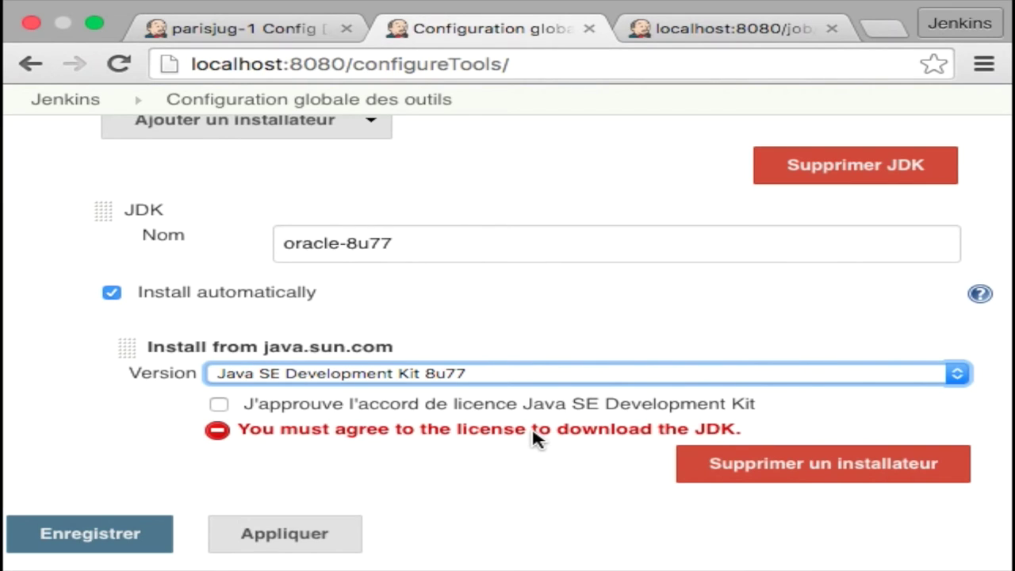
{"action": "scroll", "coordinate": [533, 435], "scroll_direction": "up", "scroll_amount": 5}
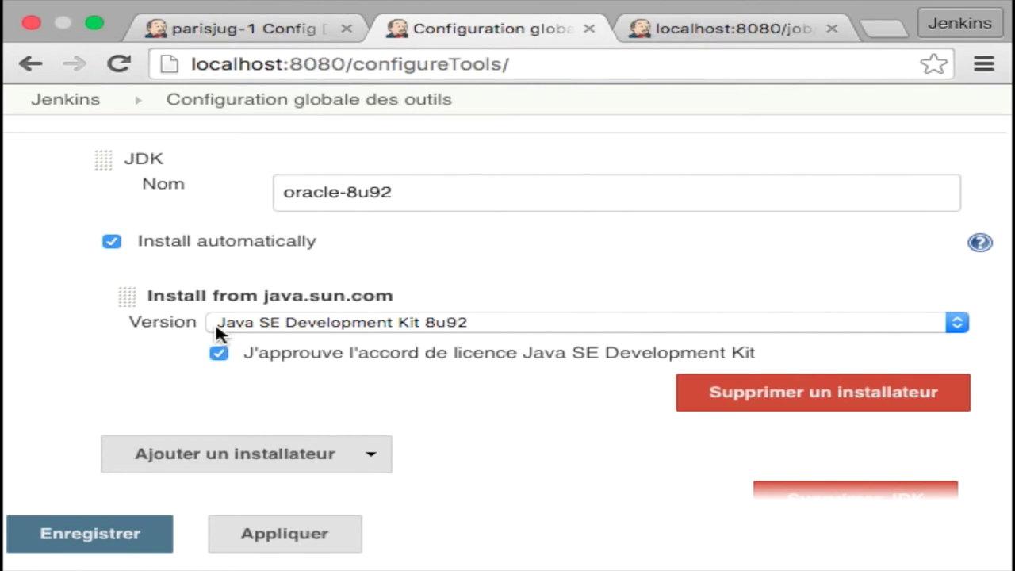
{"action": "scroll", "coordinate": [219, 332], "scroll_direction": "down", "scroll_amount": 1}
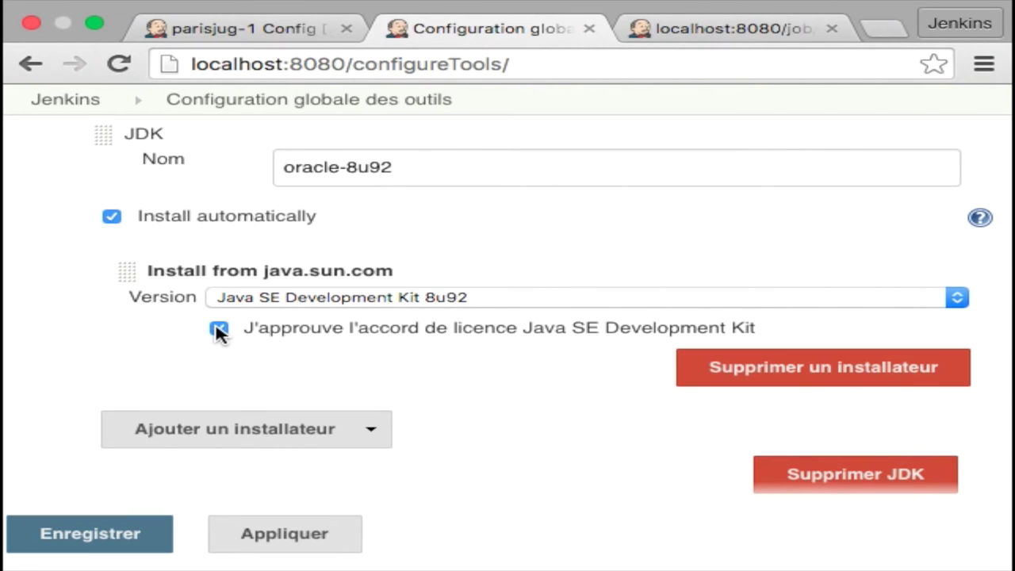
{"action": "scroll", "coordinate": [219, 332], "scroll_direction": "down", "scroll_amount": 5}
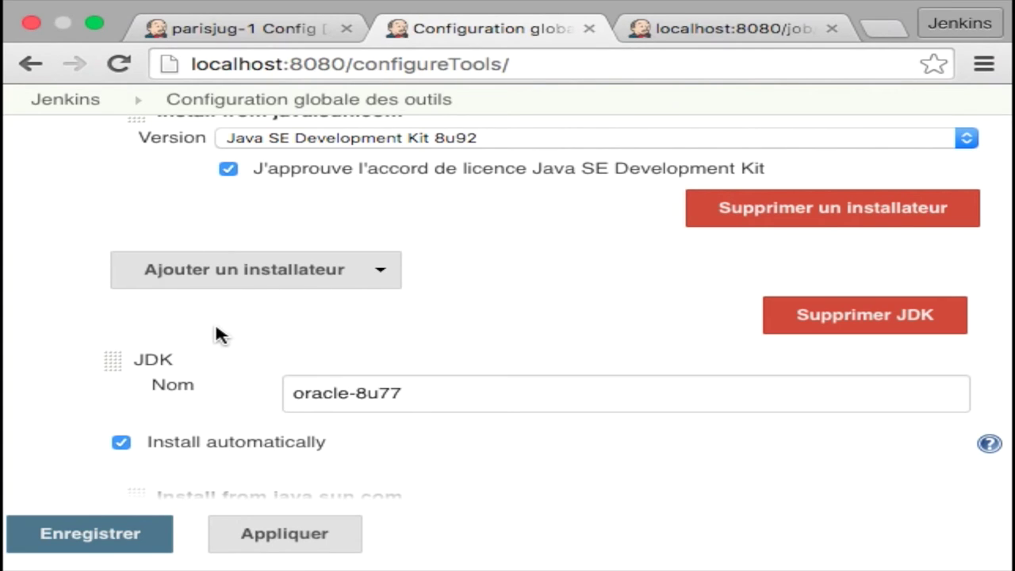
{"action": "scroll", "coordinate": [215, 323], "scroll_direction": "down", "scroll_amount": 8}
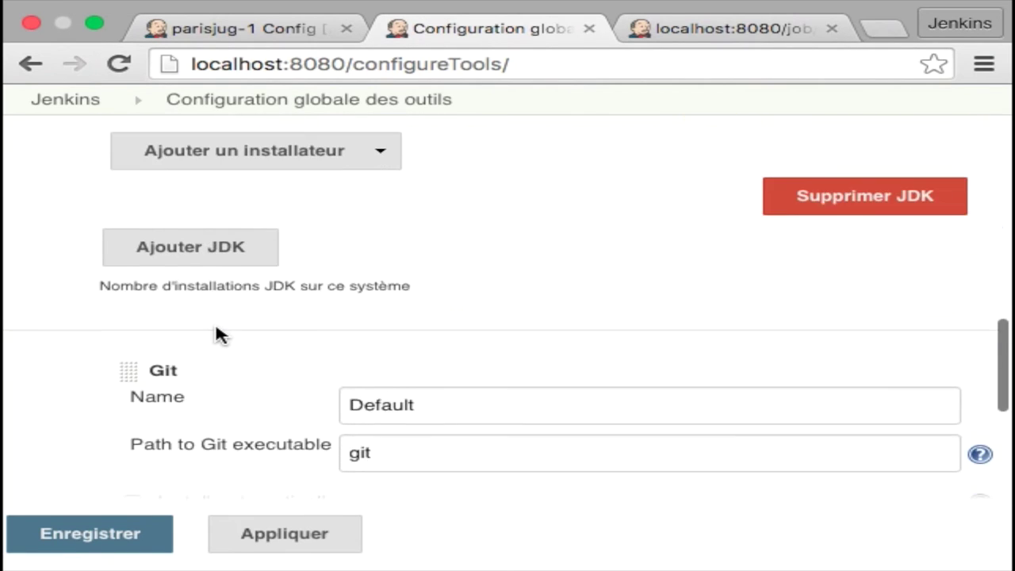
{"action": "scroll", "coordinate": [215, 323], "scroll_direction": "up", "scroll_amount": 5}
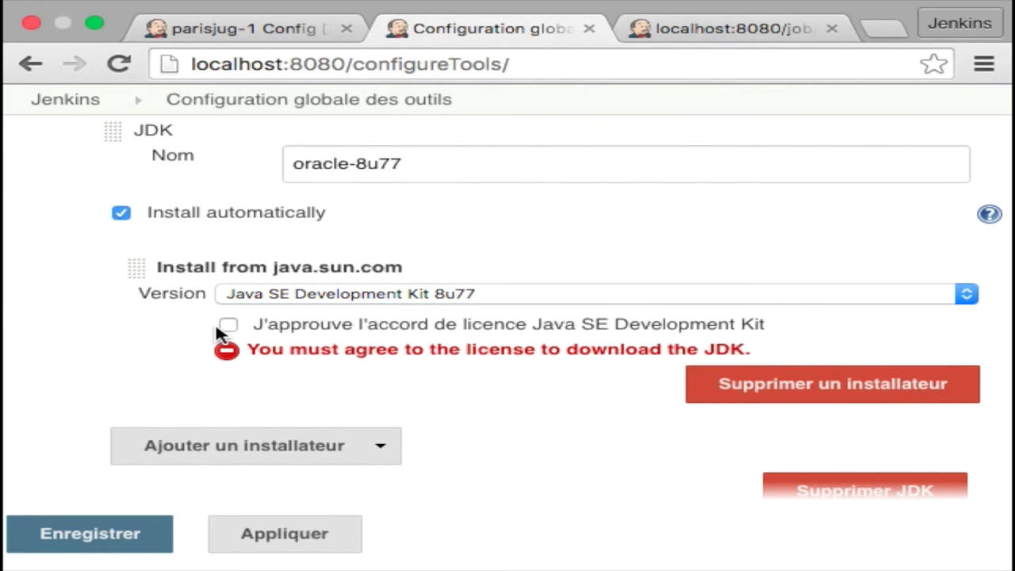
Accept the Java SE licence for JDK 8u77 and expand the maven-3.3.9 Maven installation settings.
{"action": "left_click", "coordinate": [227, 327]}
{"action": "scroll", "coordinate": [188, 351], "scroll_direction": "down", "scroll_amount": 10}
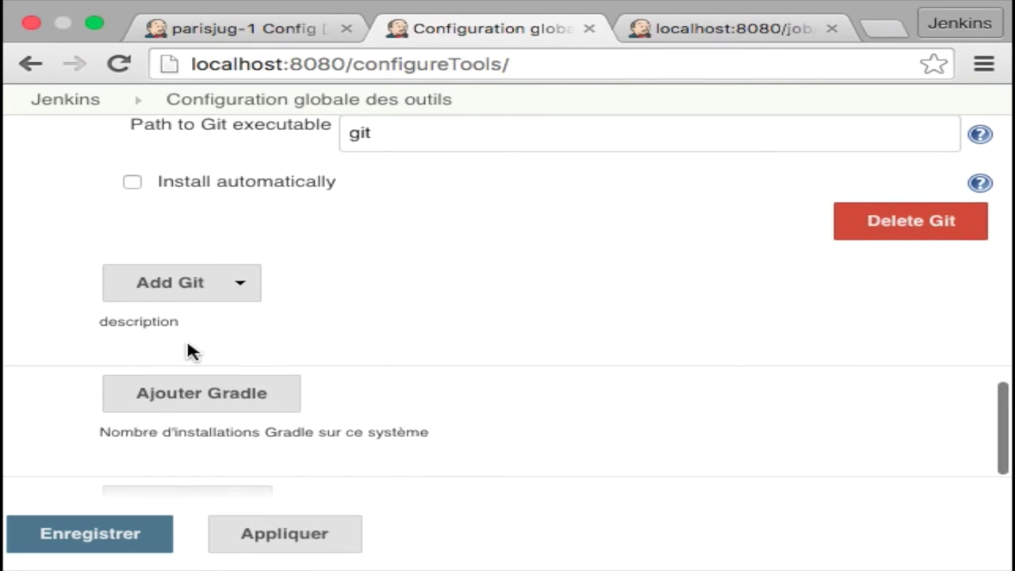
{"action": "scroll", "coordinate": [191, 351], "scroll_direction": "down", "scroll_amount": 6}
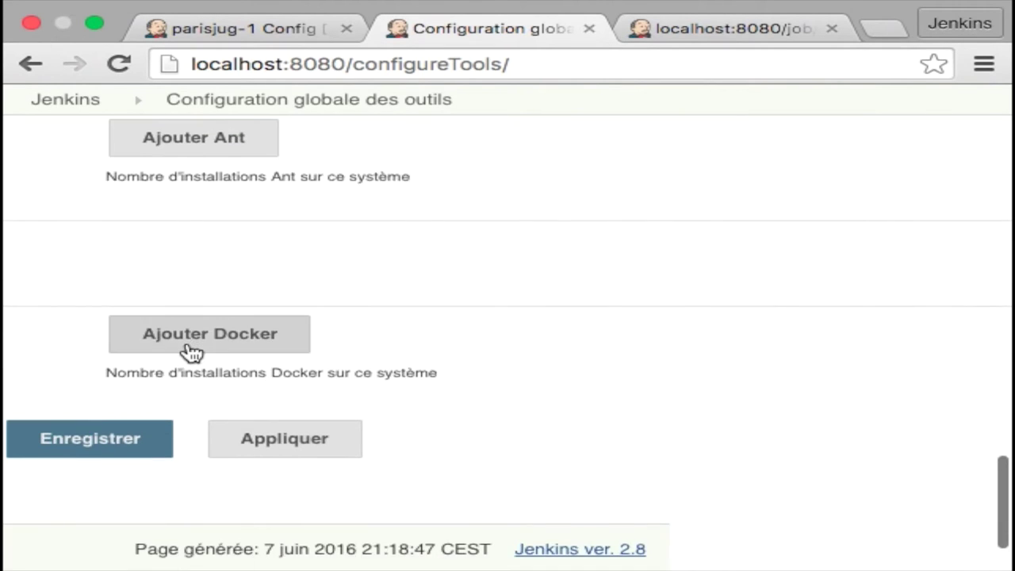
{"action": "scroll", "coordinate": [190, 351], "scroll_direction": "left", "scroll_amount": 5}
{"action": "scroll", "coordinate": [188, 347], "scroll_direction": "left", "scroll_amount": 2}
{"action": "left_click", "coordinate": [250, 242]}
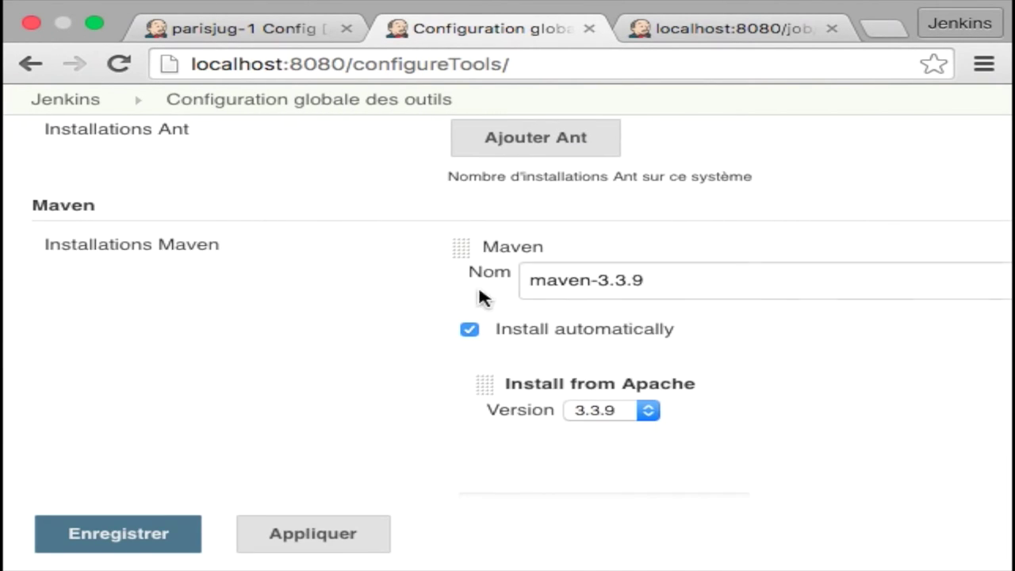
{"action": "scroll", "coordinate": [555, 301], "scroll_direction": "down", "scroll_amount": 2}
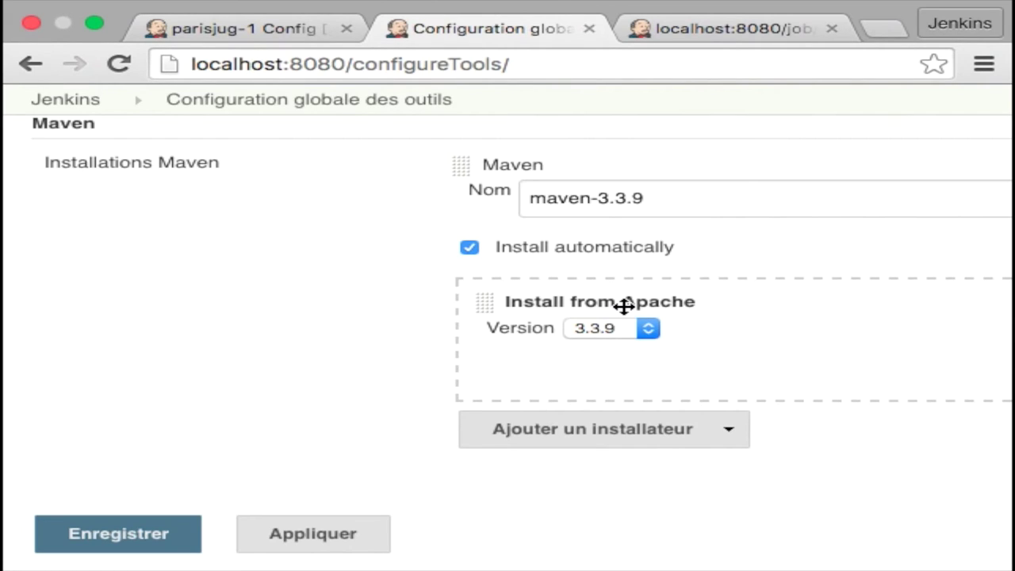
Create a new Pipeline item named toto from the dashboard.
{"action": "left_click", "coordinate": [268, 36]}
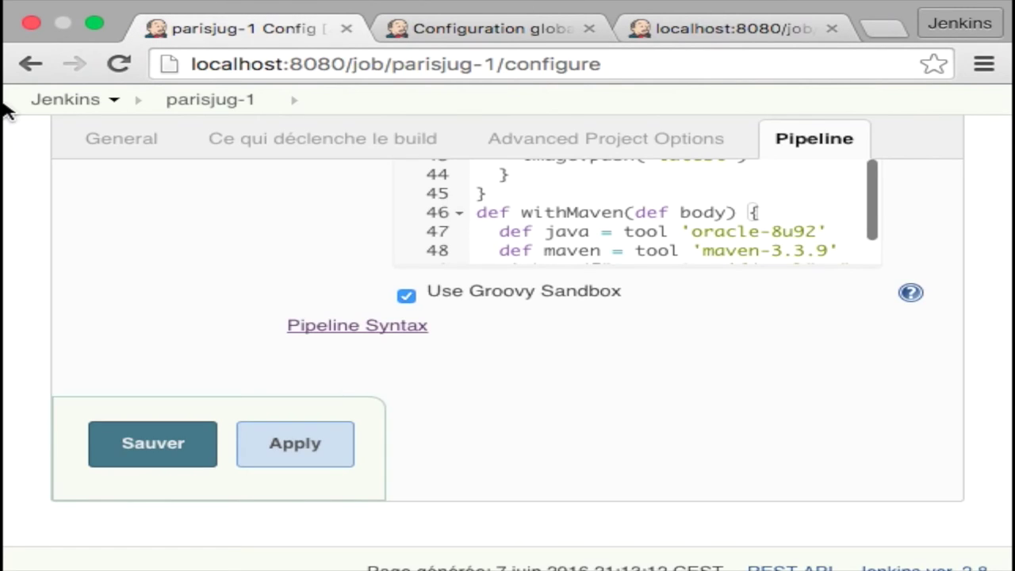
{"action": "left_click", "coordinate": [23, 107]}
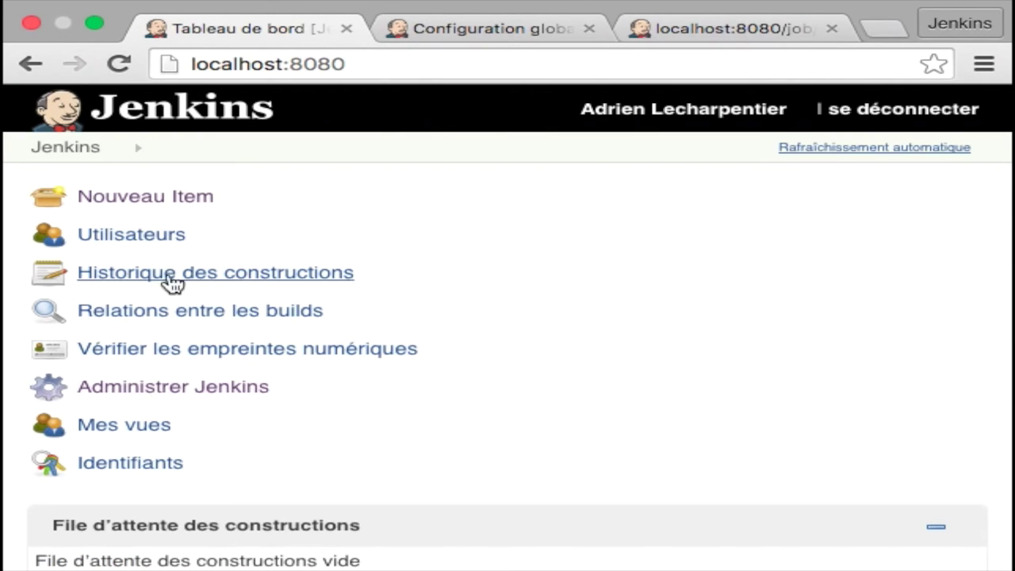
{"action": "left_click", "coordinate": [179, 200]}
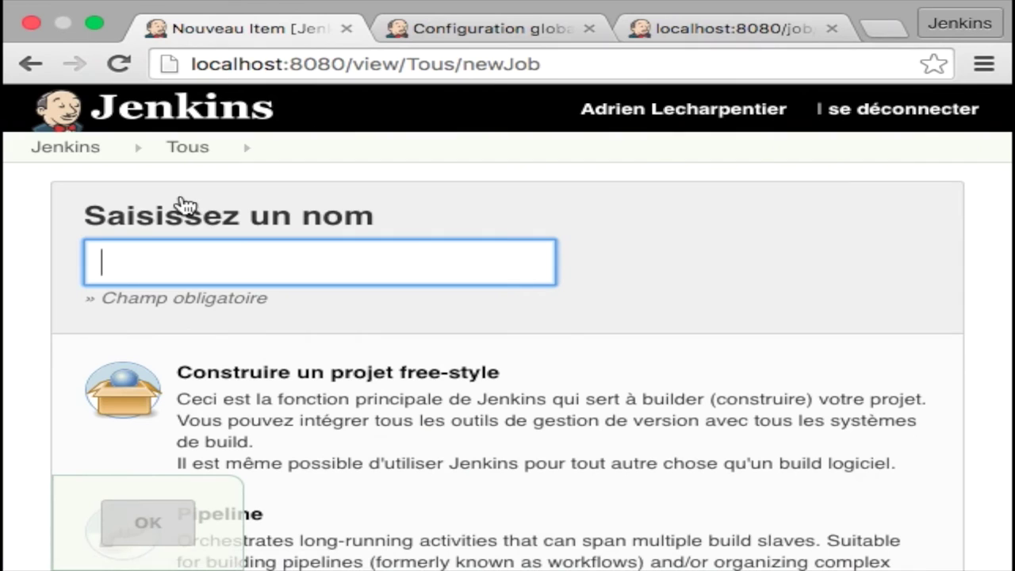
{"action": "type", "text": "toto"}
{"action": "scroll", "coordinate": [281, 357], "scroll_direction": "down", "scroll_amount": 5}
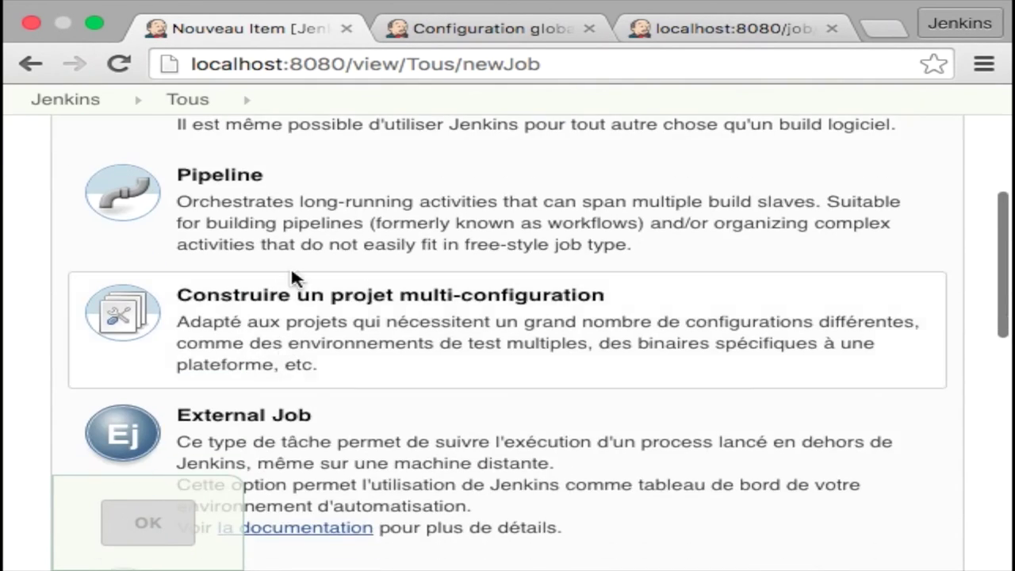
{"action": "left_click", "coordinate": [317, 238]}
{"action": "scroll", "coordinate": [328, 202], "scroll_direction": "up", "scroll_amount": 5}
{"action": "scroll", "coordinate": [329, 389], "scroll_direction": "down", "scroll_amount": 4}
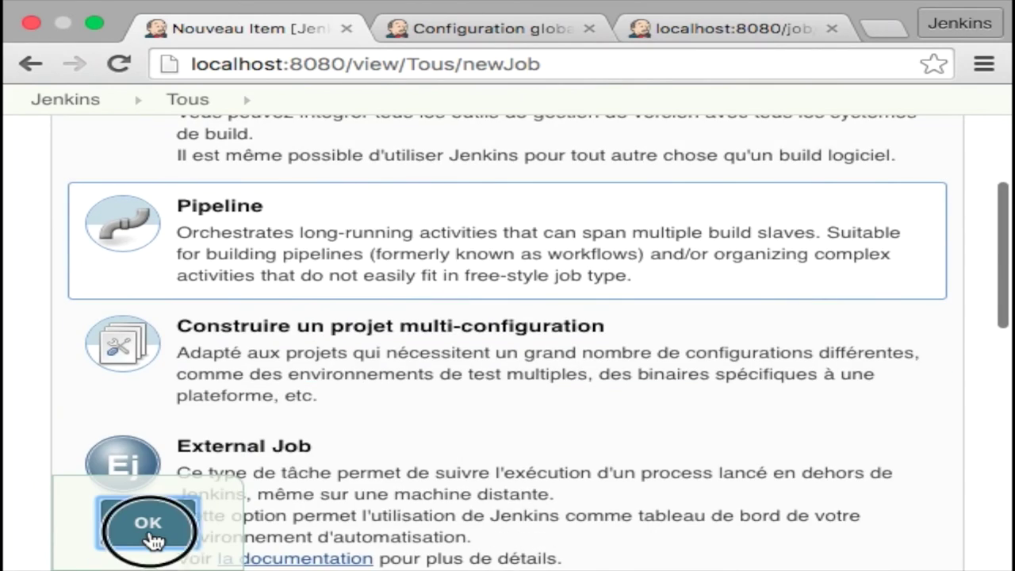
{"action": "left_click", "coordinate": [148, 522]}
Set the toto pipeline script to awesome() and save the job.
{"action": "scroll", "coordinate": [513, 335], "scroll_direction": "down", "scroll_amount": 10}
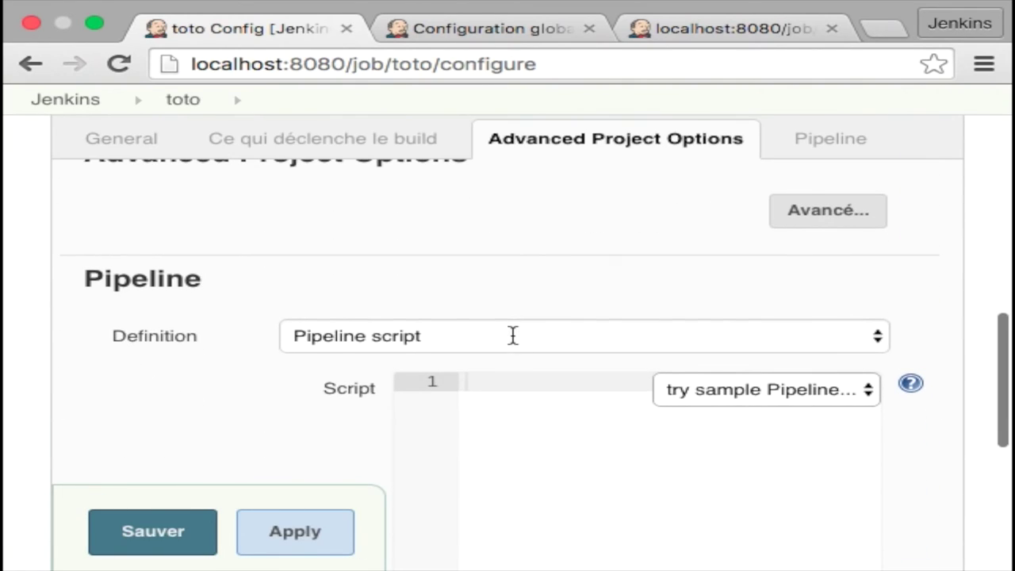
{"action": "left_click", "coordinate": [513, 418]}
{"action": "type", "text": "awe"}
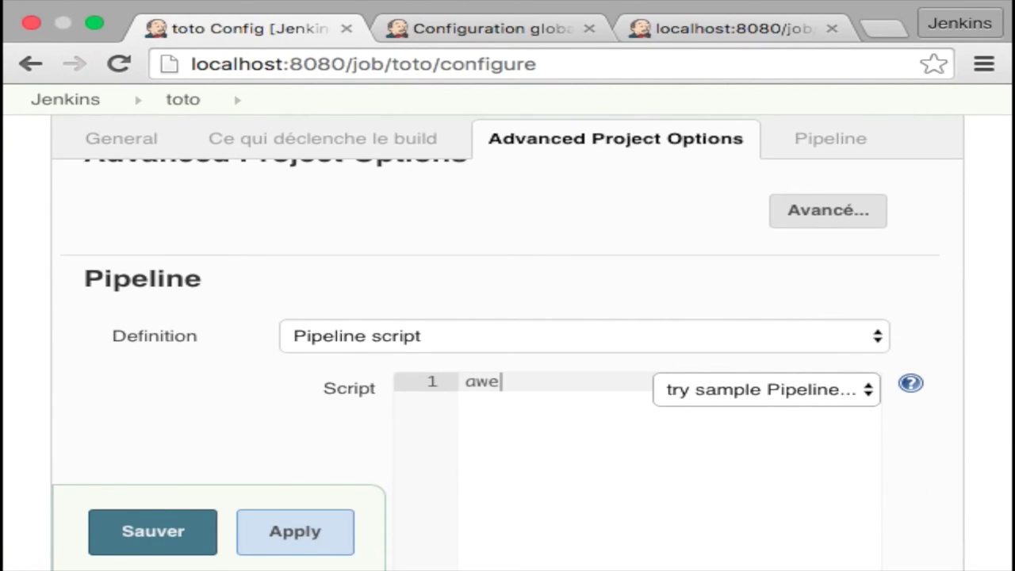
{"action": "type", "text": "some()"}
{"action": "left_click", "coordinate": [152, 545]}
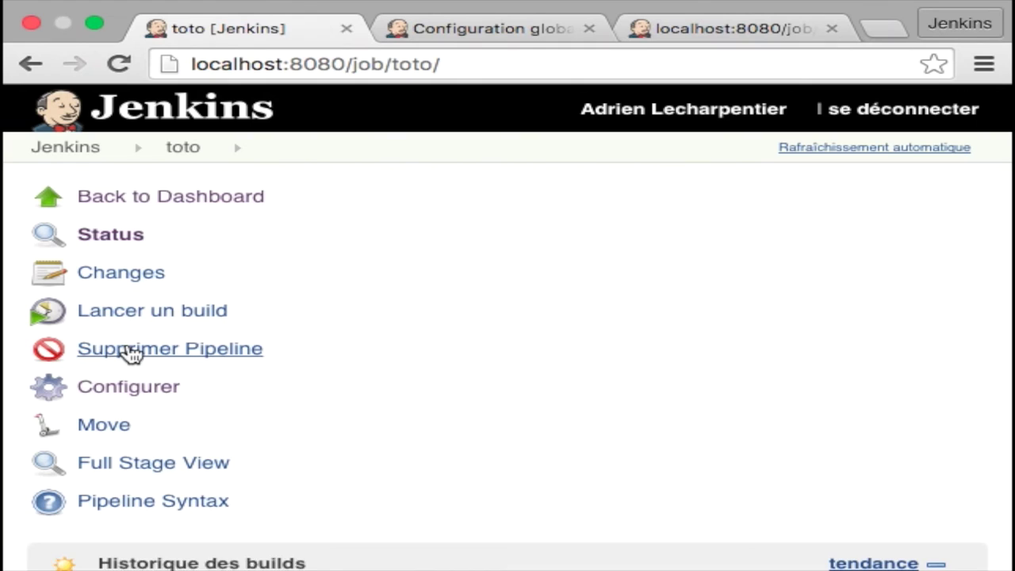
Schedule a toto build, close the offline giphy tab, and return to the toto job page.
{"action": "left_click", "coordinate": [178, 313]}
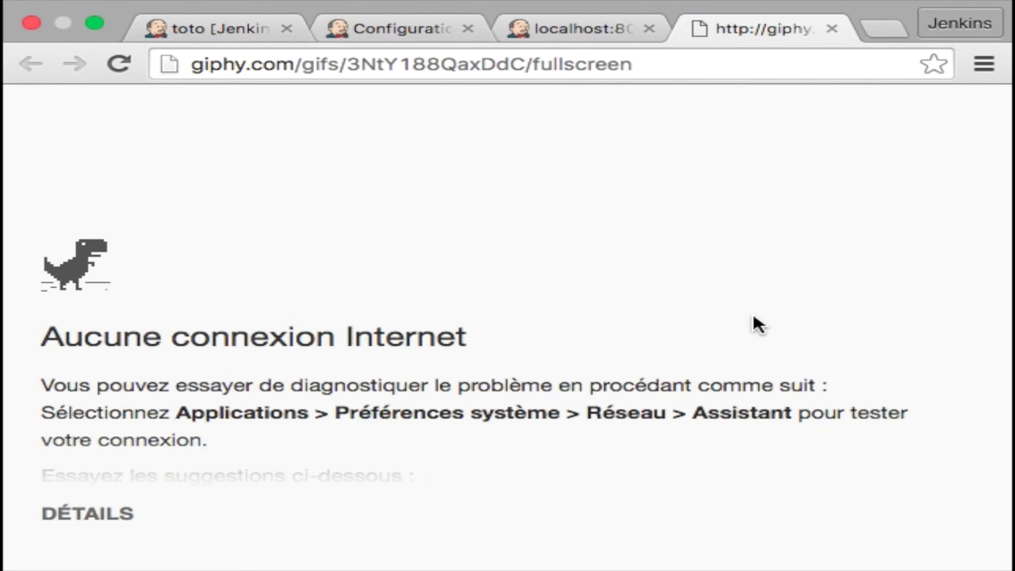
{"action": "key", "text": "super+w"}
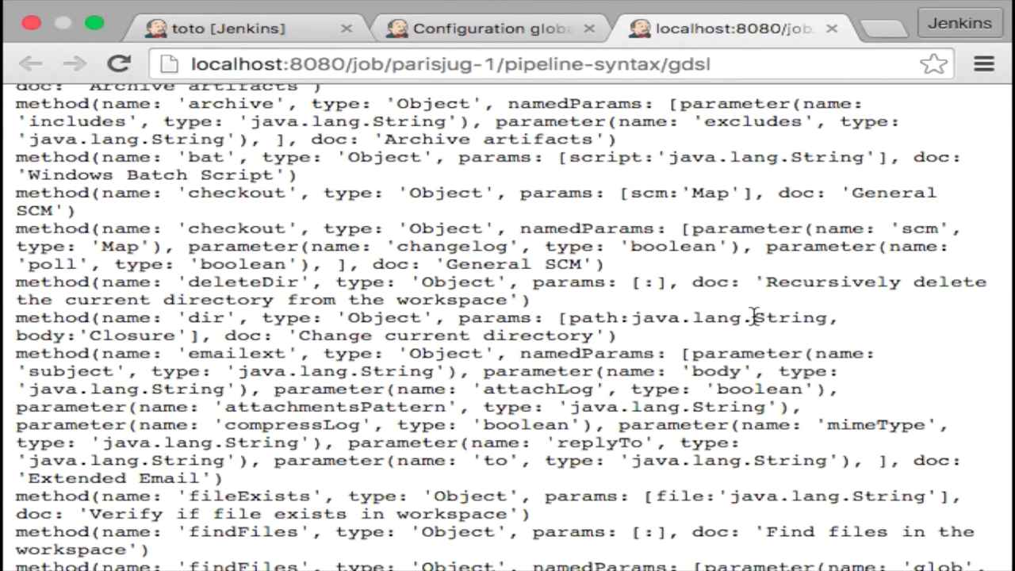
{"action": "left_click", "coordinate": [282, 35]}
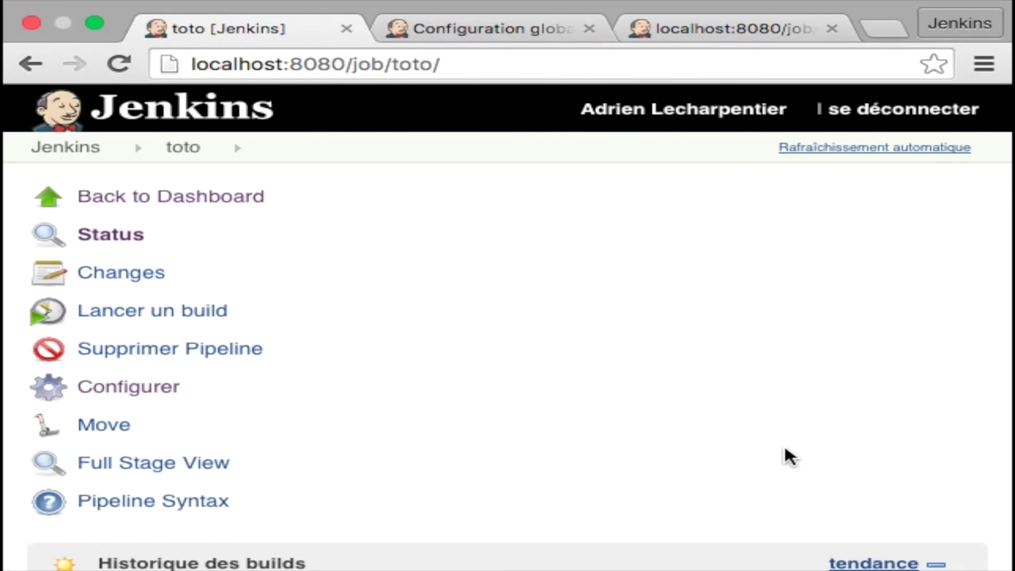
In toto's Pipeline Syntax, generate the load step snippet with path build.groovy.
{"action": "scroll", "coordinate": [787, 456], "scroll_direction": "down", "scroll_amount": 10}
{"action": "scroll", "coordinate": [193, 369], "scroll_direction": "up", "scroll_amount": 7}
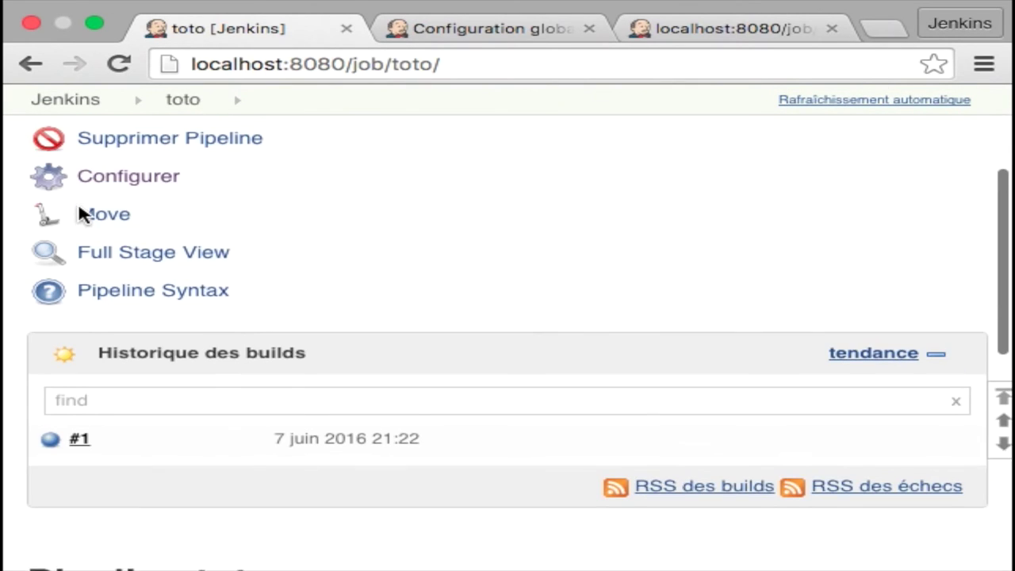
{"action": "left_click", "coordinate": [119, 289]}
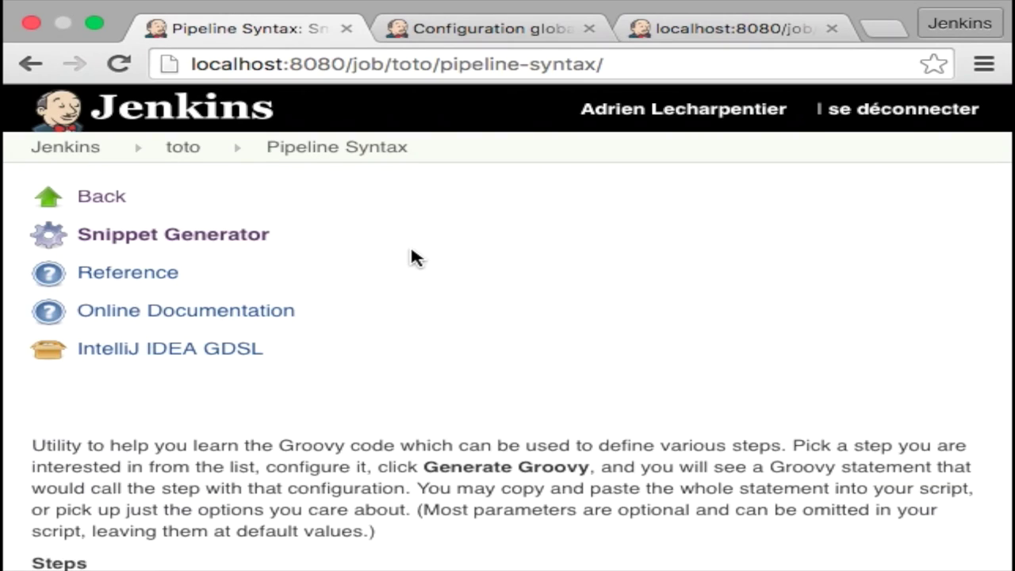
{"action": "scroll", "coordinate": [264, 248], "scroll_direction": "down", "scroll_amount": 2}
{"action": "scroll", "coordinate": [264, 248], "scroll_direction": "down", "scroll_amount": 5}
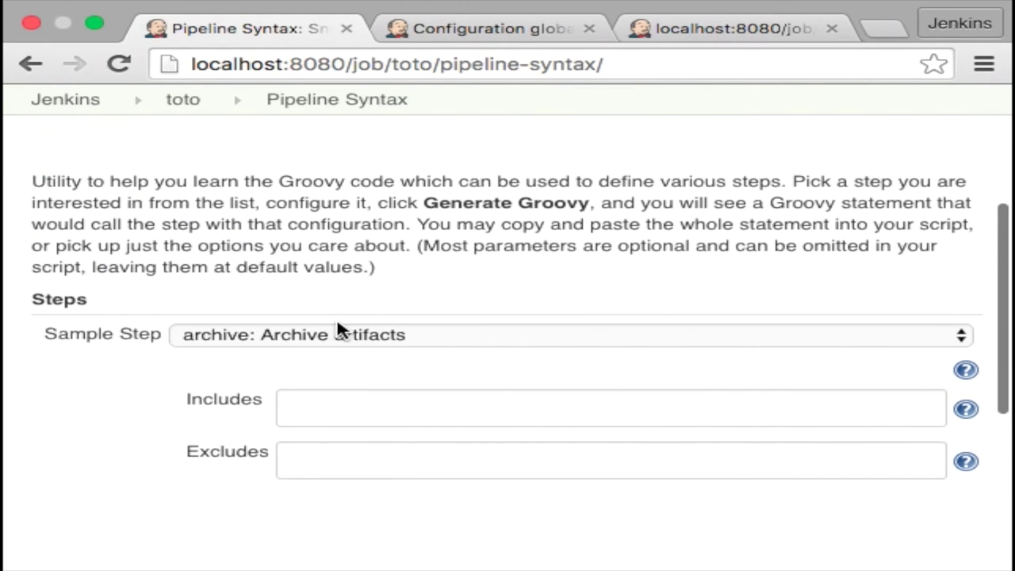
{"action": "left_click", "coordinate": [357, 335]}
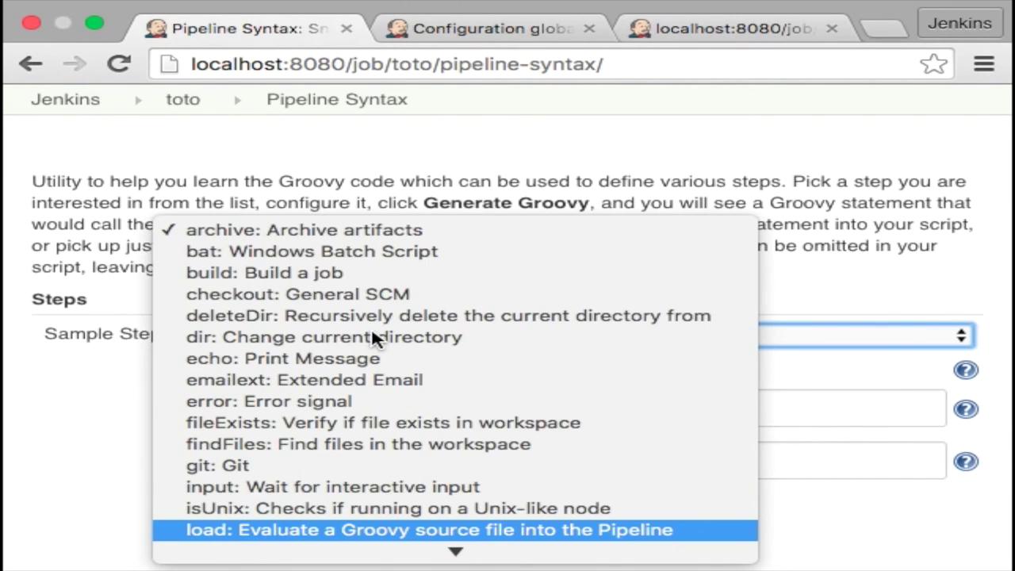
{"action": "key", "text": "Return"}
{"action": "scroll", "coordinate": [217, 420], "scroll_direction": "down", "scroll_amount": 3}
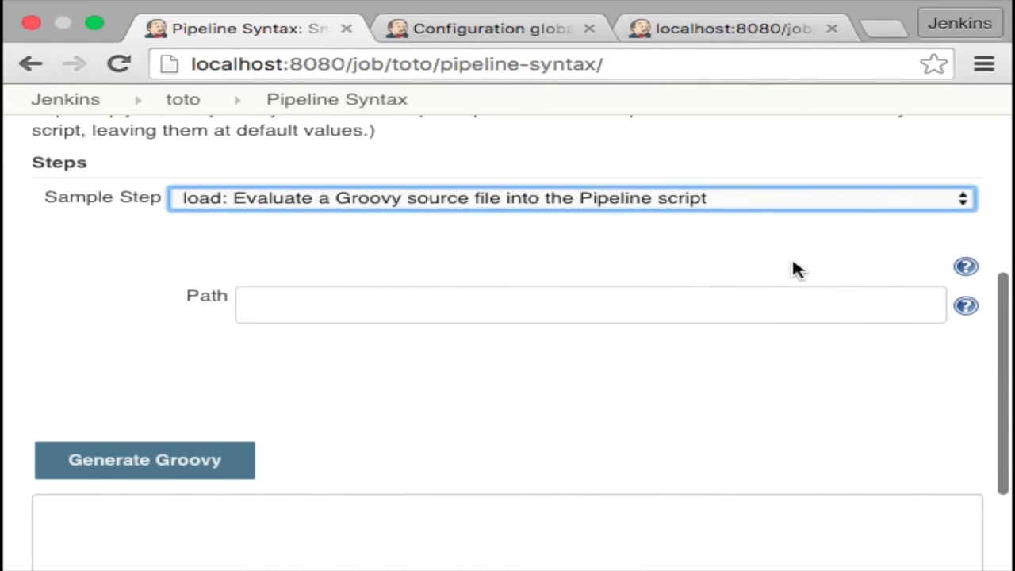
{"action": "left_click", "coordinate": [775, 313]}
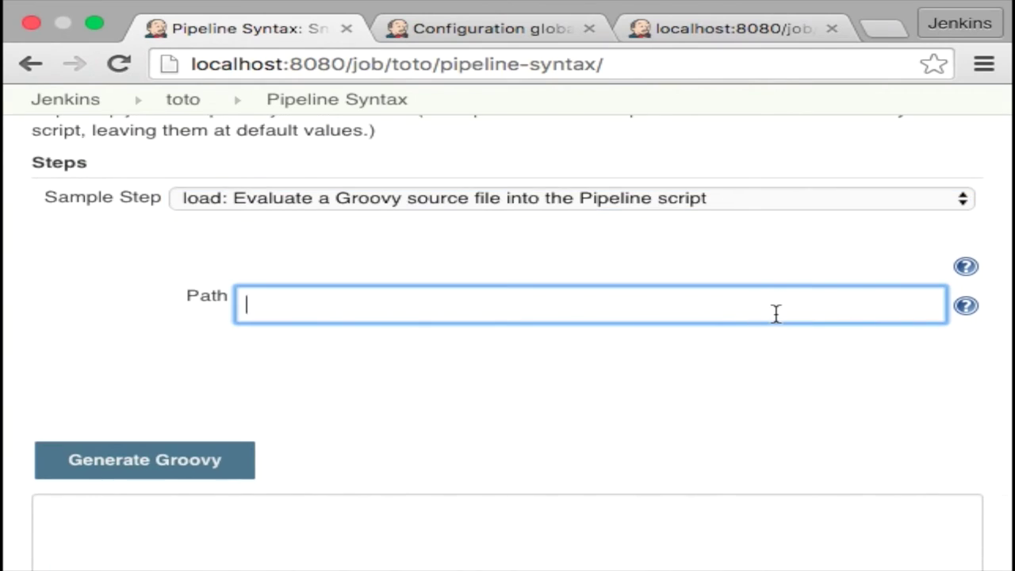
{"action": "type", "text": "build."}
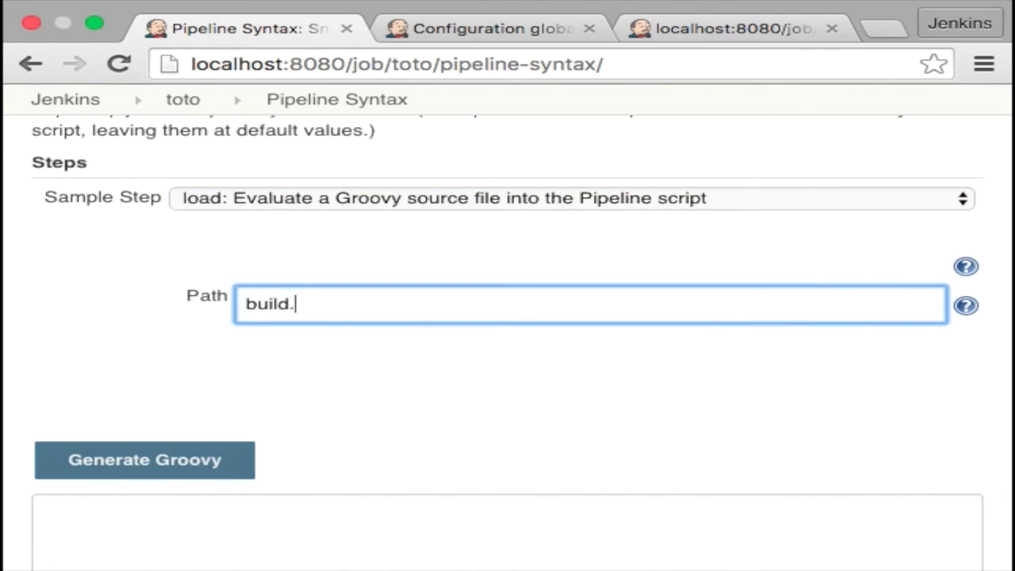
{"action": "type", "text": "groovy"}
{"action": "left_click", "coordinate": [159, 465]}
Zoom in to examine the generated load 'build.groovy' snippet, then return to the dashboard.
{"action": "scroll", "coordinate": [261, 424], "scroll_direction": "down", "scroll_amount": 2}
{"action": "left_click_drag", "start_coordinate": [261, 424], "coordinate": [4, 413]}
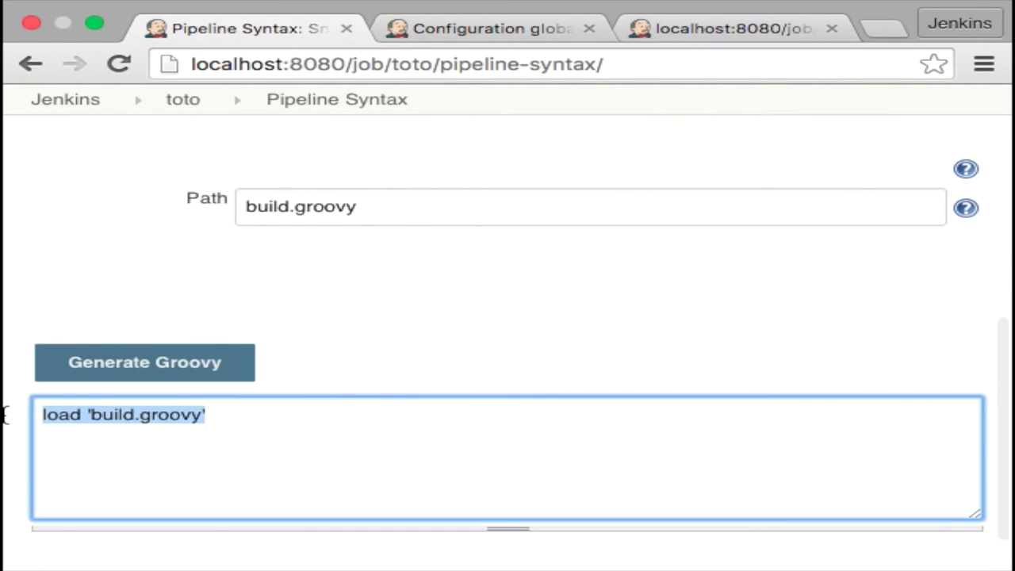
{"action": "key", "text": "super+plus"}
{"action": "key", "text": "super+plus"}
{"action": "key", "text": "super+plus"}
{"action": "key", "text": "super+plus"}
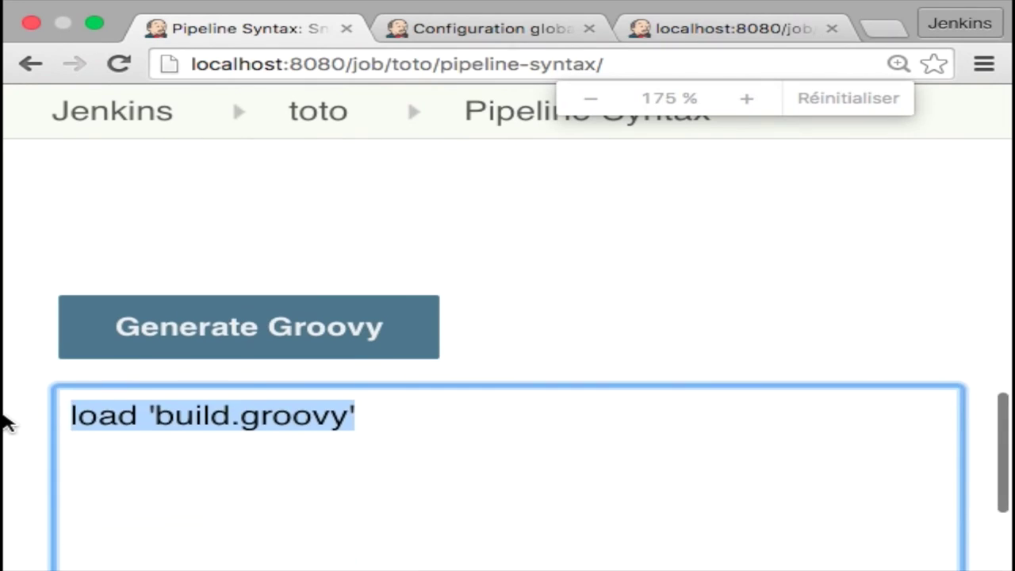
{"action": "scroll", "coordinate": [4, 422], "scroll_direction": "down", "scroll_amount": 3}
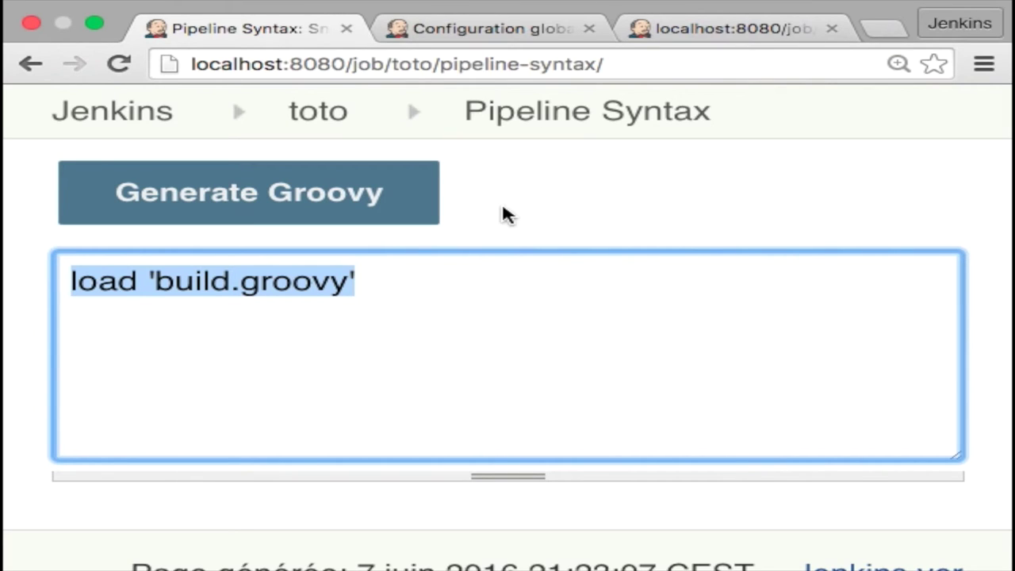
{"action": "left_click", "coordinate": [302, 326]}
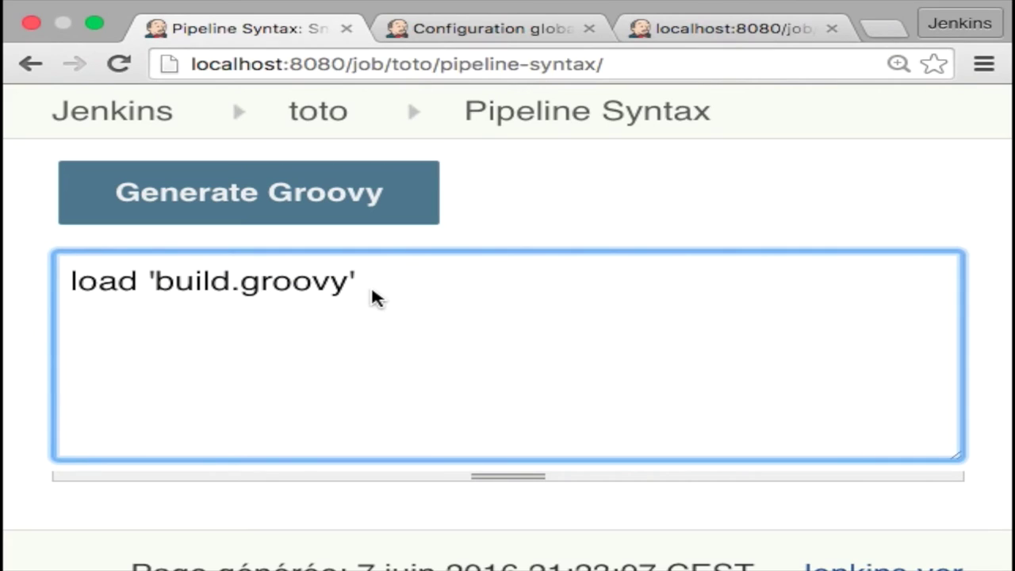
{"action": "left_click_drag", "start_coordinate": [347, 281], "coordinate": [159, 269]}
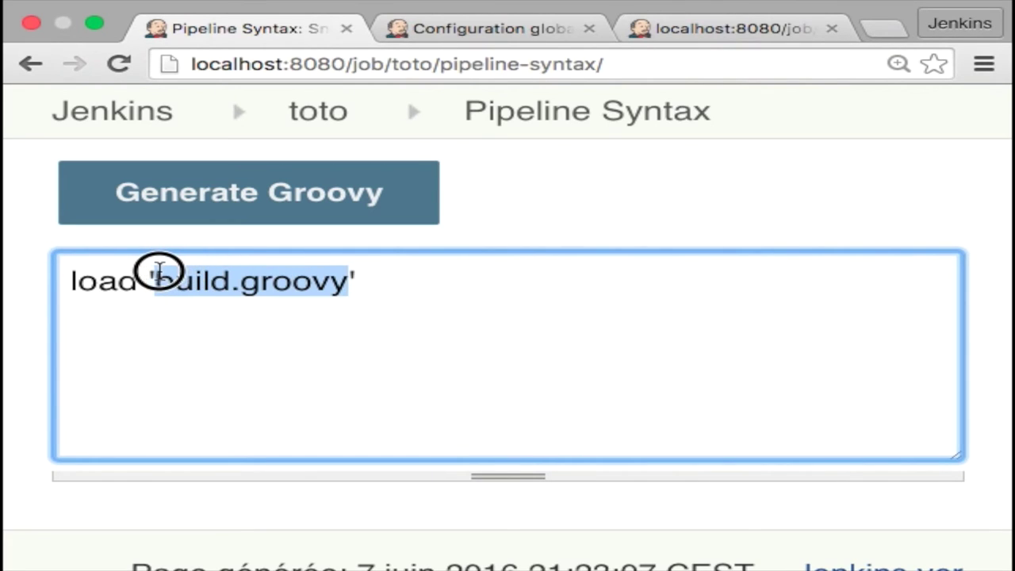
{"action": "left_click", "coordinate": [68, 284]}
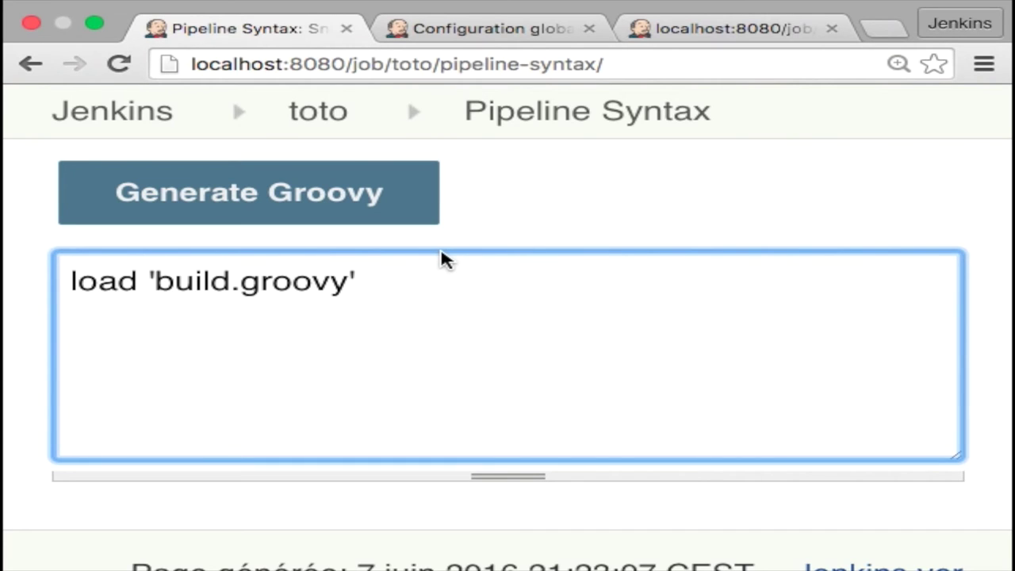
{"action": "left_click", "coordinate": [112, 111]}
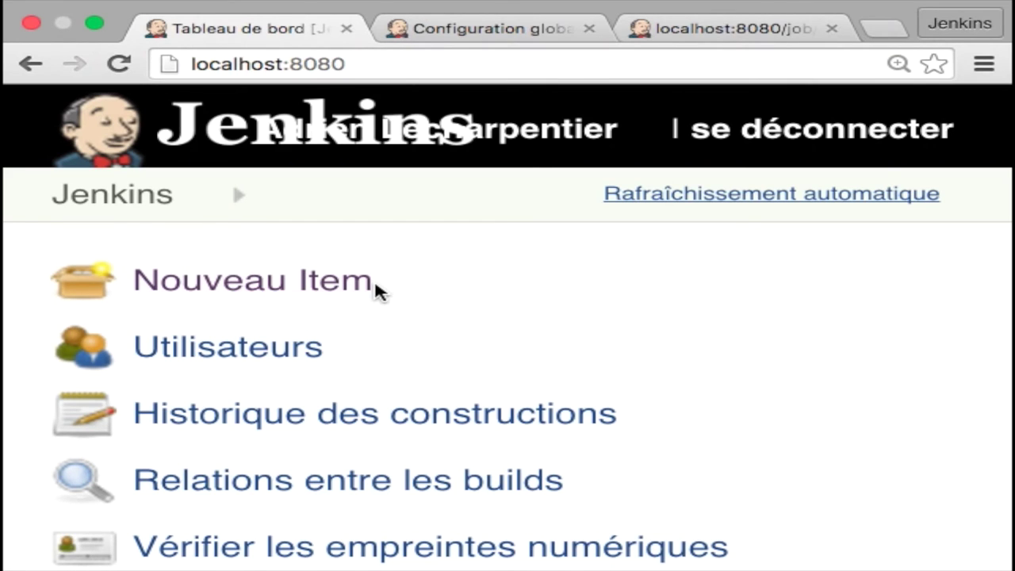
Reset the page zoom to 100% and open the parisjug-1 job's Configurer page.
{"action": "key", "text": "super+0"}
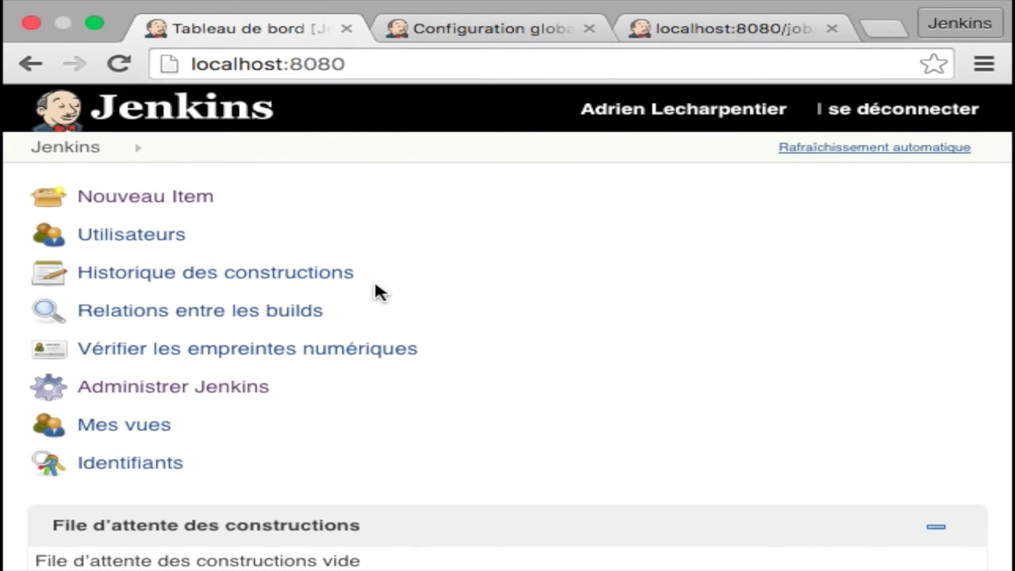
{"action": "scroll", "coordinate": [374, 292], "scroll_direction": "down", "scroll_amount": 10}
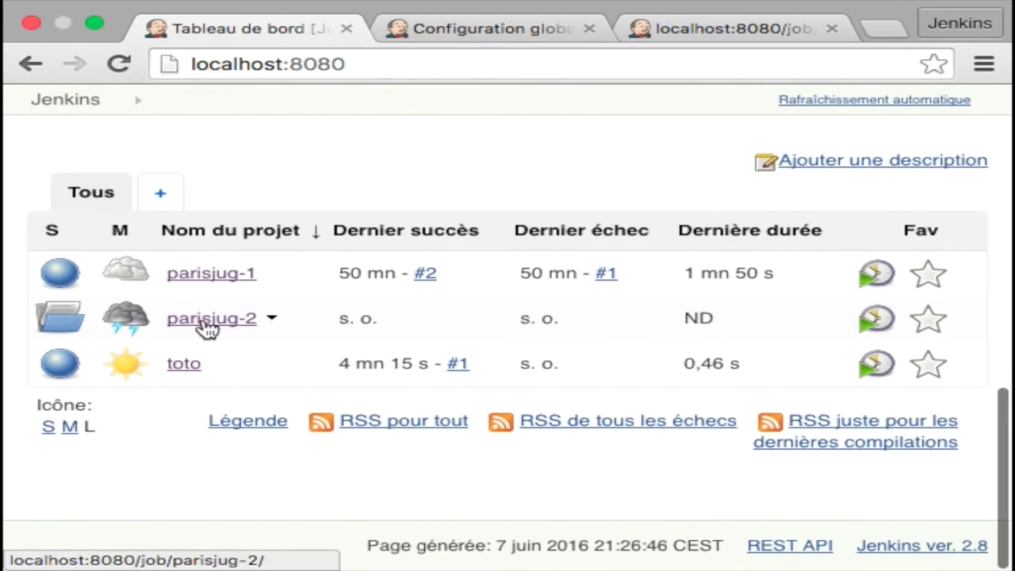
{"action": "left_click", "coordinate": [218, 282]}
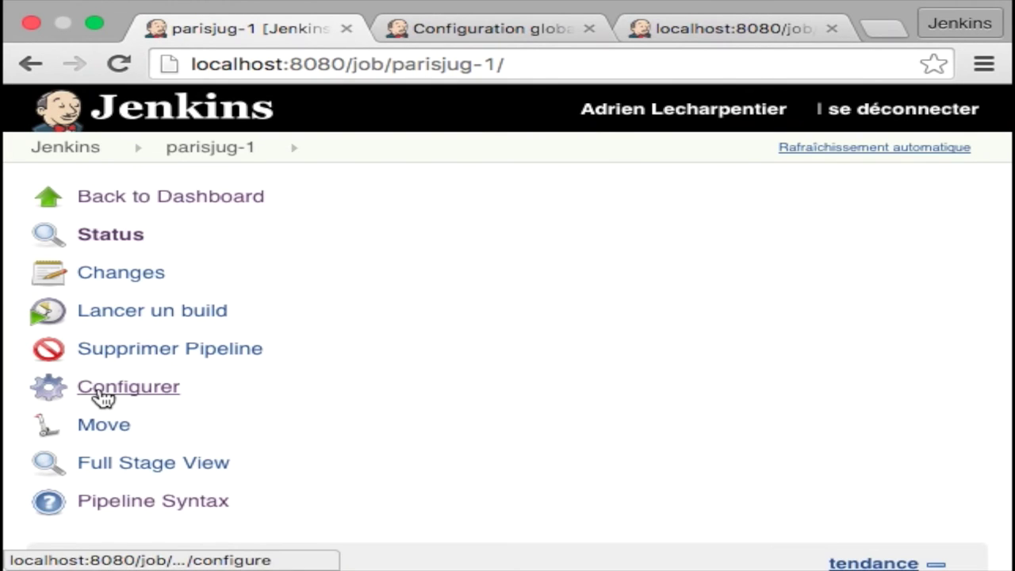
{"action": "left_click", "coordinate": [124, 402]}
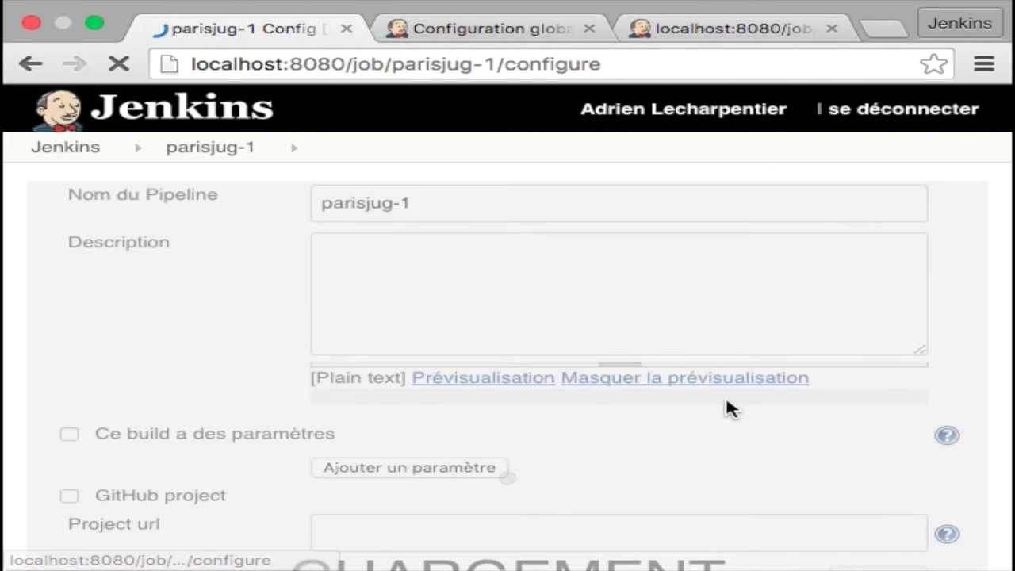
{"action": "scroll", "coordinate": [725, 407], "scroll_direction": "down", "scroll_amount": 6}
{"action": "scroll", "coordinate": [728, 408], "scroll_direction": "down", "scroll_amount": 5}
{"action": "scroll", "coordinate": [725, 396], "scroll_direction": "up", "scroll_amount": 4}
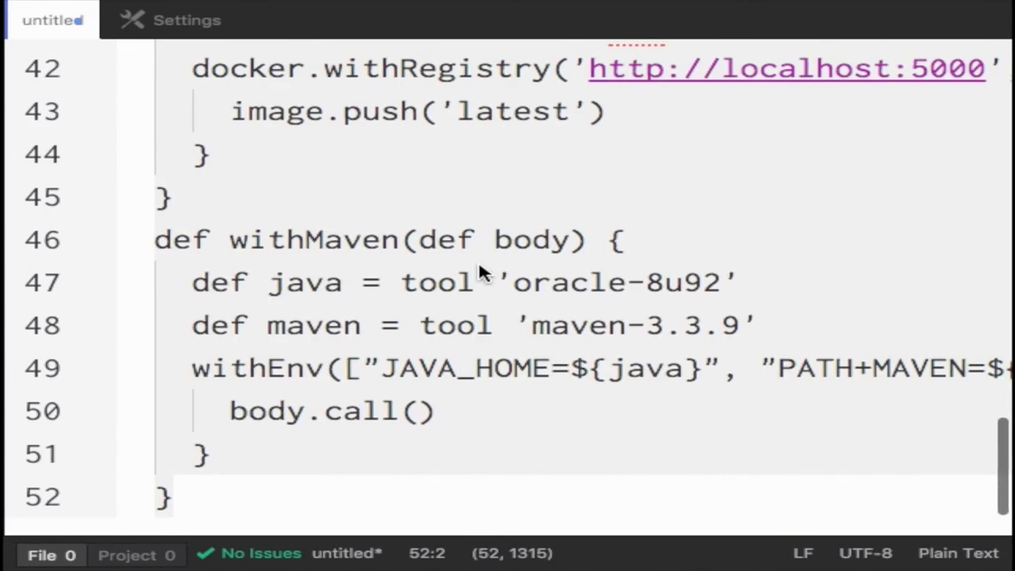
Delete 'node' from line 1 of the script.
{"action": "scroll", "coordinate": [479, 265], "scroll_direction": "up", "scroll_amount": 10}
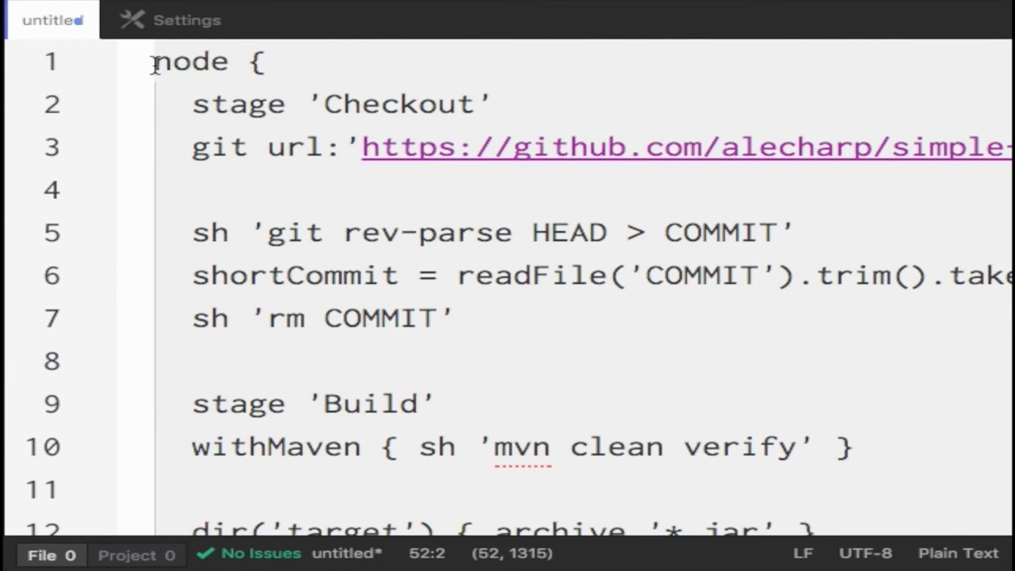
{"action": "left_click", "coordinate": [198, 62]}
{"action": "left_click", "coordinate": [229, 65]}
{"action": "key", "text": "BackSpace"}
{"action": "key", "text": "BackSpace"}
{"action": "key", "text": "BackSpace"}
{"action": "key", "text": "BackSpace"}
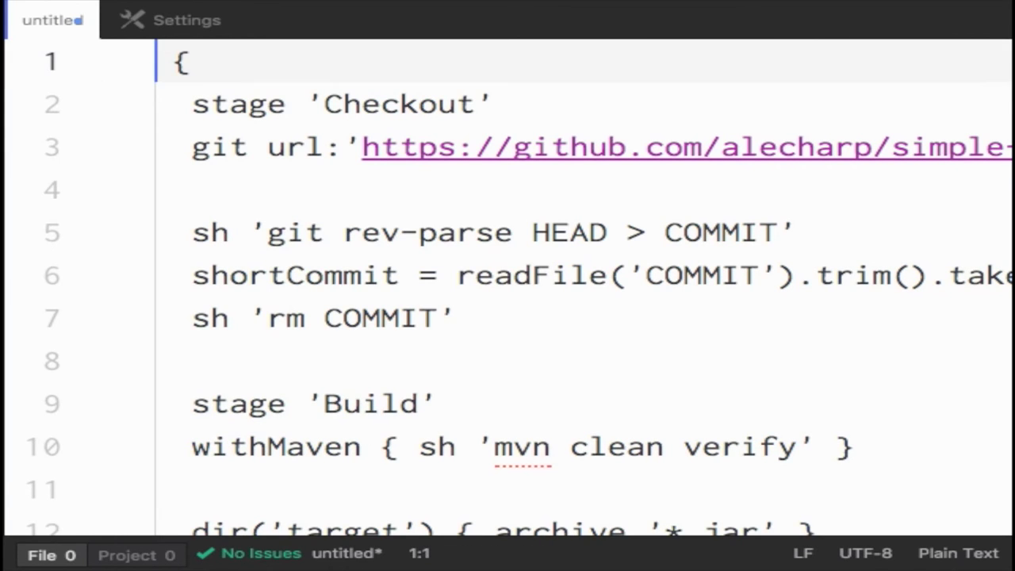
Unwrap line 10 to plain sh 'mvn clean verify', removing 'withMaven {' and its closing brace.
{"action": "left_click", "coordinate": [220, 448]}
{"action": "left_click_drag", "start_coordinate": [221, 448], "coordinate": [418, 449]}
{"action": "key", "text": "BackSpace"}
{"action": "scroll", "coordinate": [419, 449], "scroll_direction": "down", "scroll_amount": 1}
{"action": "key", "text": "BackSpace"}
{"action": "key", "text": "BackSpace"}
{"action": "key", "text": "Tab"}
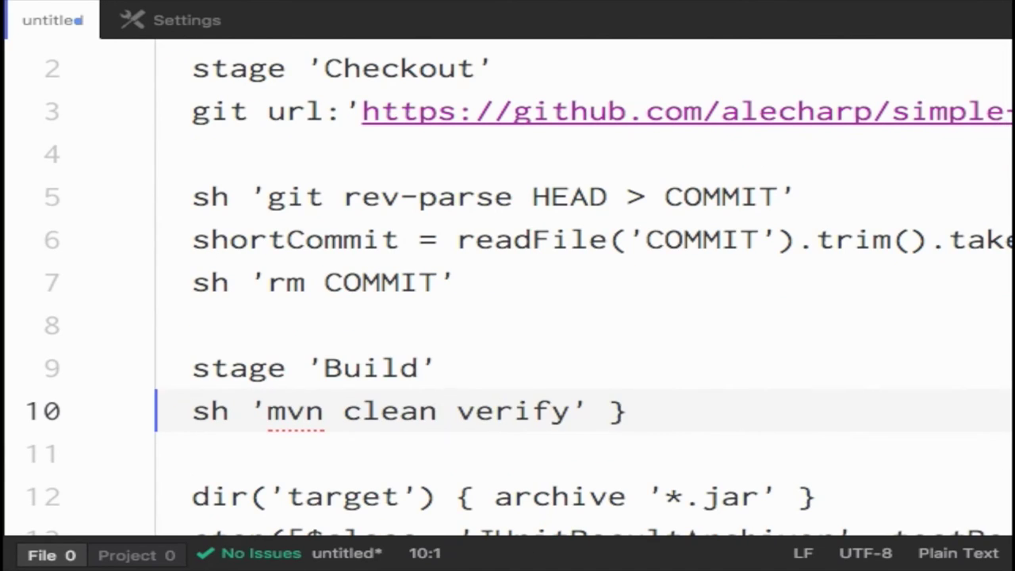
{"action": "left_click_drag", "start_coordinate": [595, 410], "coordinate": [736, 416]}
{"action": "key", "text": "BackSpace"}
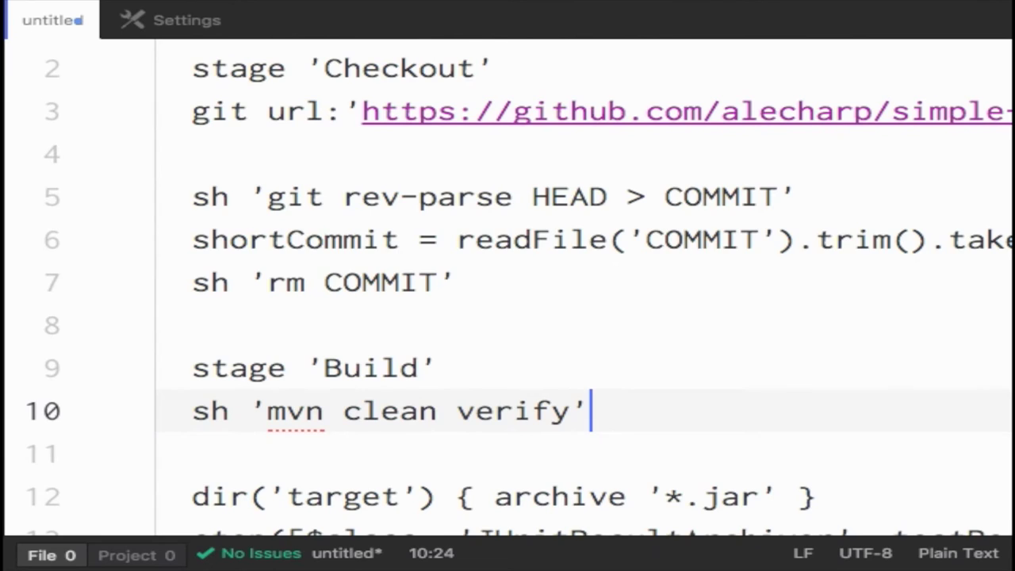
Delete the withMaven function definition on lines 45–52, leaving the caret at line 1's start.
{"action": "scroll", "coordinate": [679, 414], "scroll_direction": "down", "scroll_amount": 10}
{"action": "left_click_drag", "start_coordinate": [200, 183], "coordinate": [206, 482]}
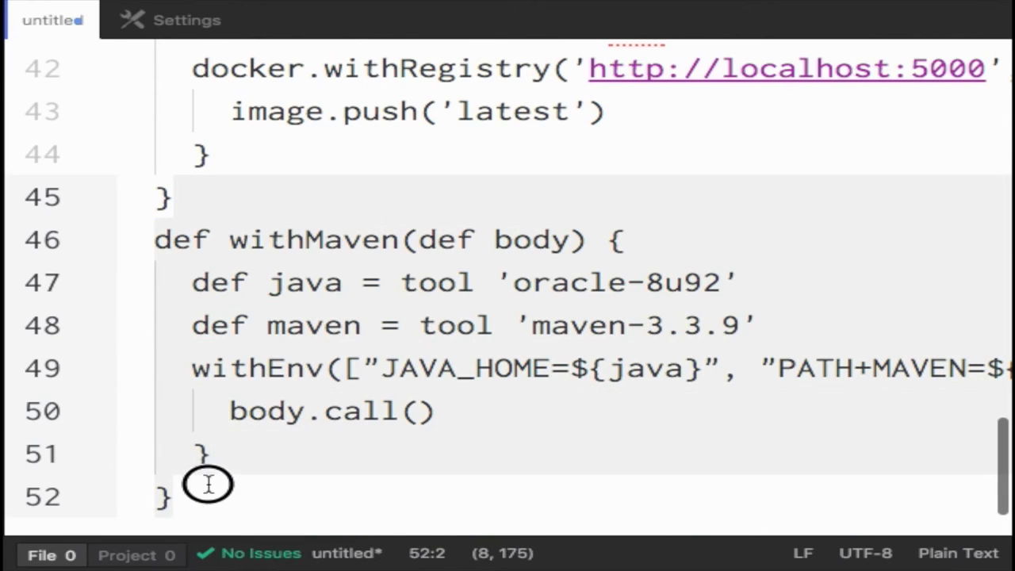
{"action": "key", "text": "BackSpace"}
{"action": "scroll", "coordinate": [243, 384], "scroll_direction": "up", "scroll_amount": 4}
{"action": "scroll", "coordinate": [244, 384], "scroll_direction": "up", "scroll_amount": 8}
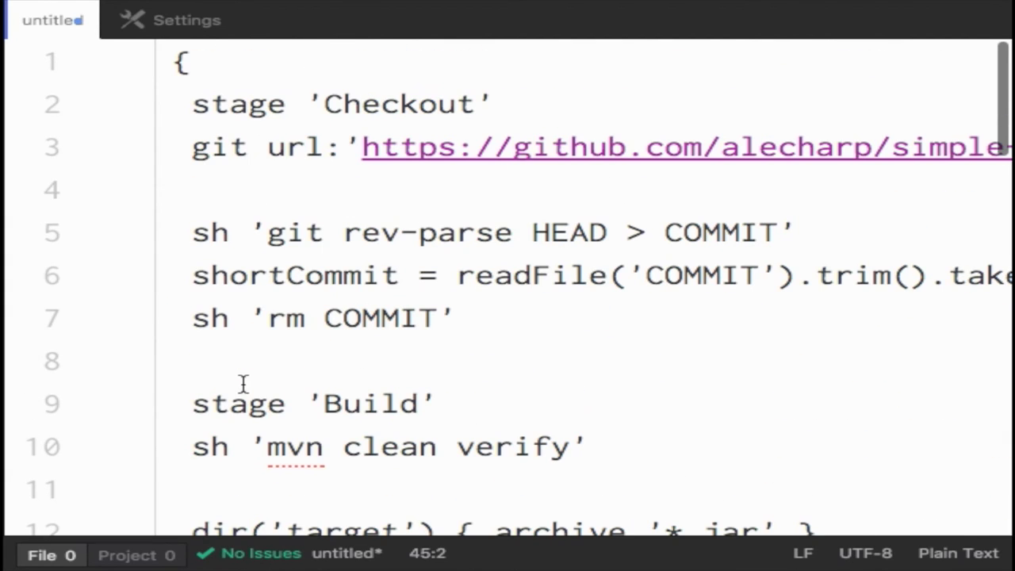
{"action": "mouse_move", "coordinate": [201, 33]}
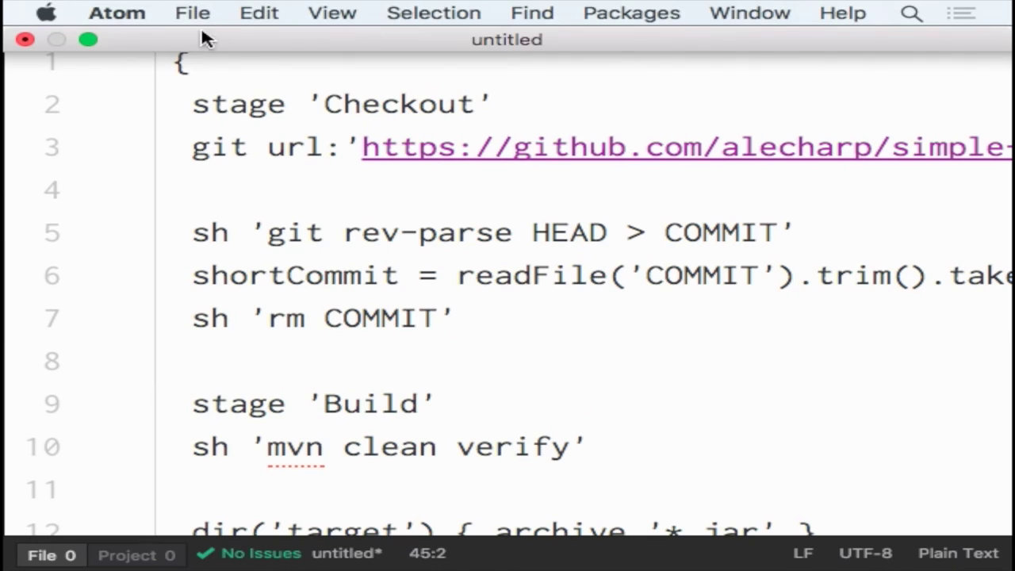
{"action": "left_click", "coordinate": [164, 64]}
{"action": "key", "text": "Left"}
{"action": "key", "text": "Left"}
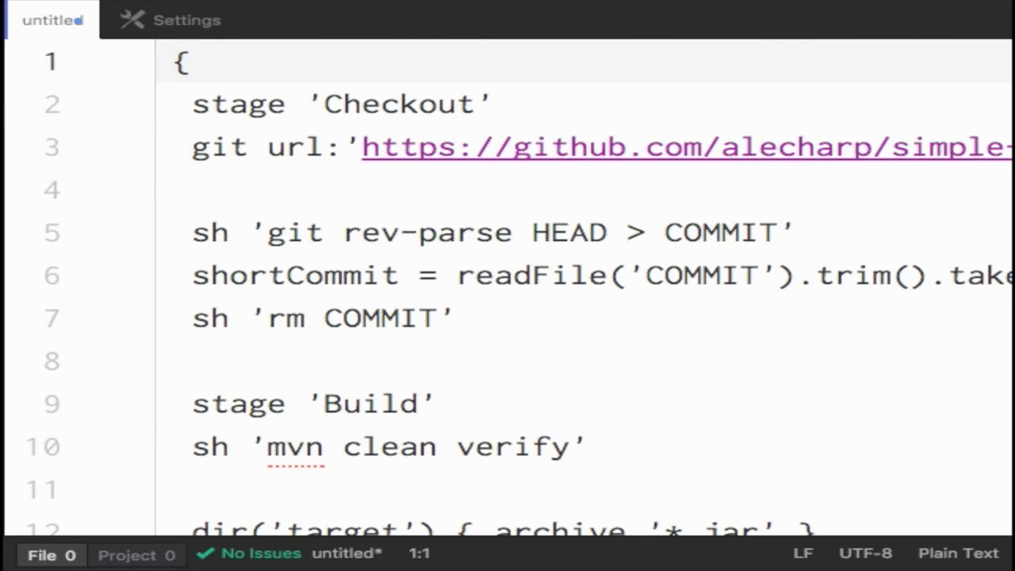
Write def maven = docker.image('maven:3.3.9-jdk-8') on line 1.
{"action": "type", "text": "docker"}
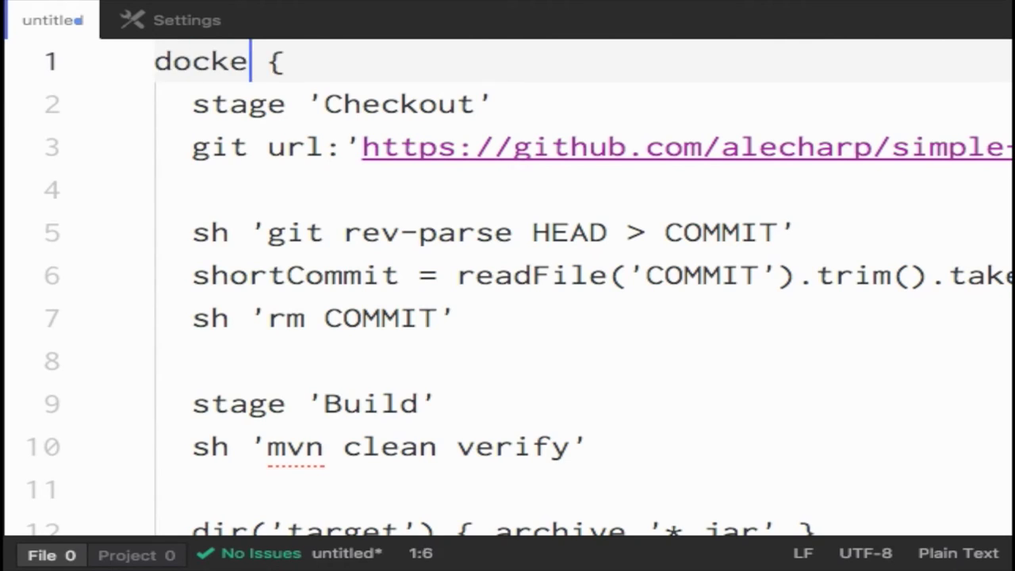
{"action": "key", "text": "BackSpace"}
{"action": "key", "text": "BackSpace"}
{"action": "key", "text": "BackSpace"}
{"action": "key", "text": "BackSpace"}
{"action": "key", "text": "BackSpace"}
{"action": "key", "text": "BackSpace"}
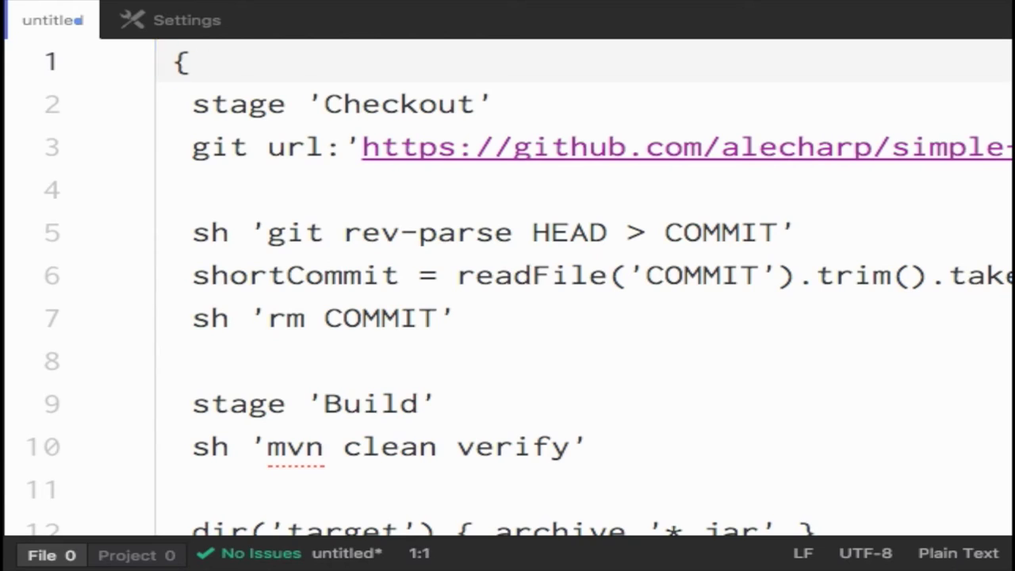
{"action": "type", "text": "def amven"}
{"action": "key", "text": "BackSpace"}
{"action": "key", "text": "BackSpace"}
{"action": "key", "text": "BackSpace"}
{"action": "key", "text": "BackSpace"}
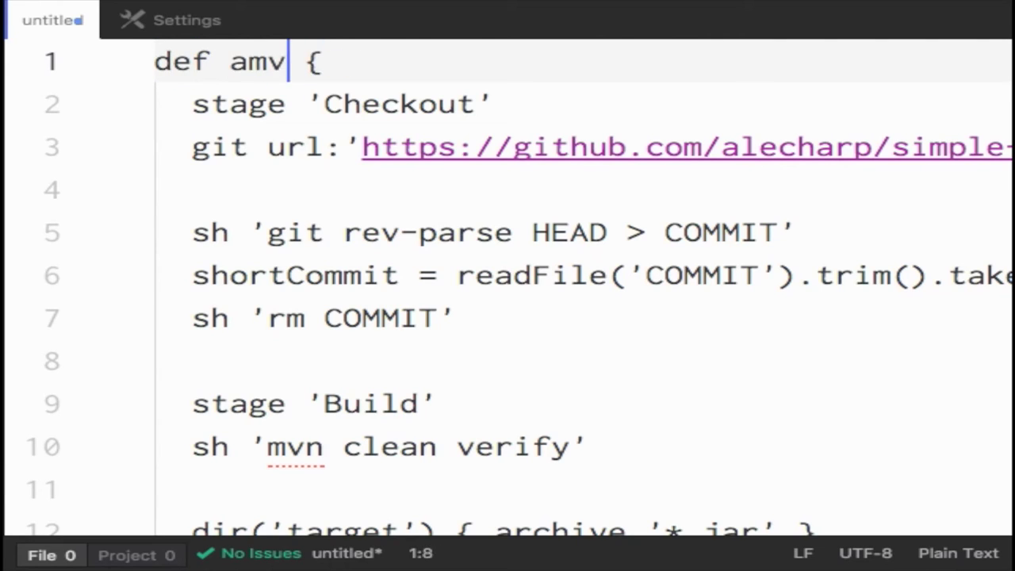
{"action": "key", "text": "BackSpace"}
{"action": "type", "text": "maven = "}
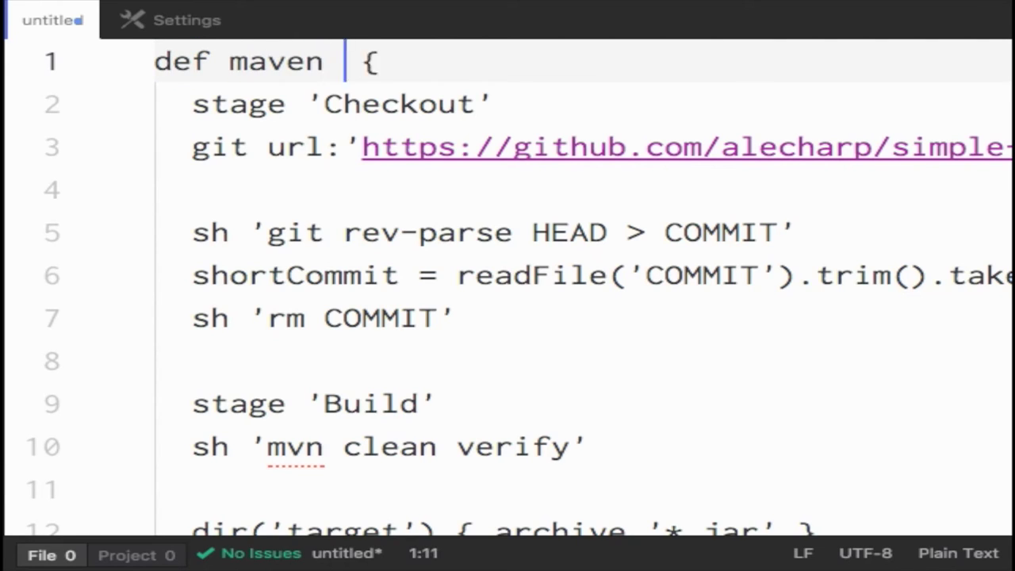
{"action": "type", "text": "docker.image9"}
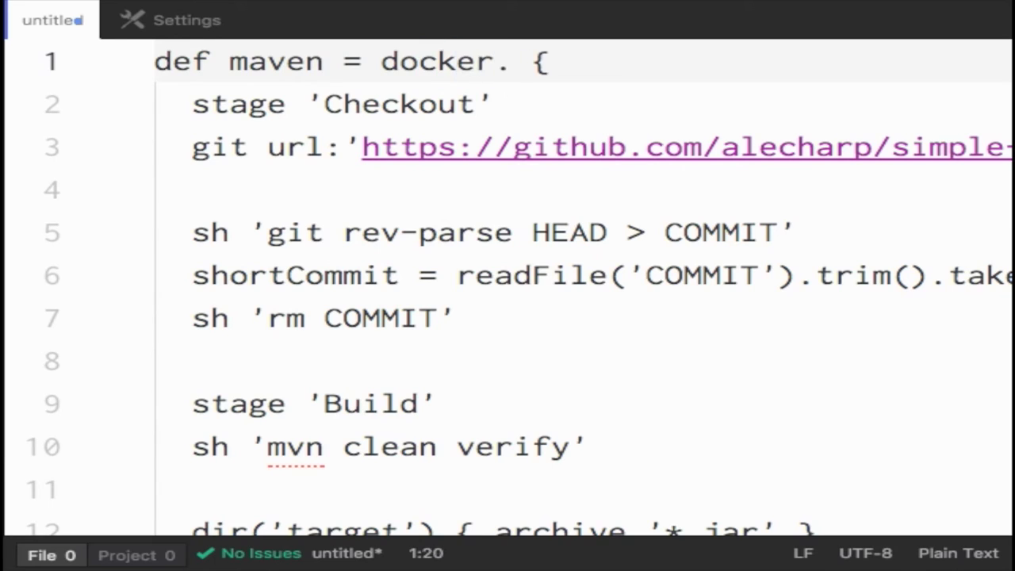
{"action": "key", "text": "BackSpace"}
{"action": "type", "text": "('mav"}
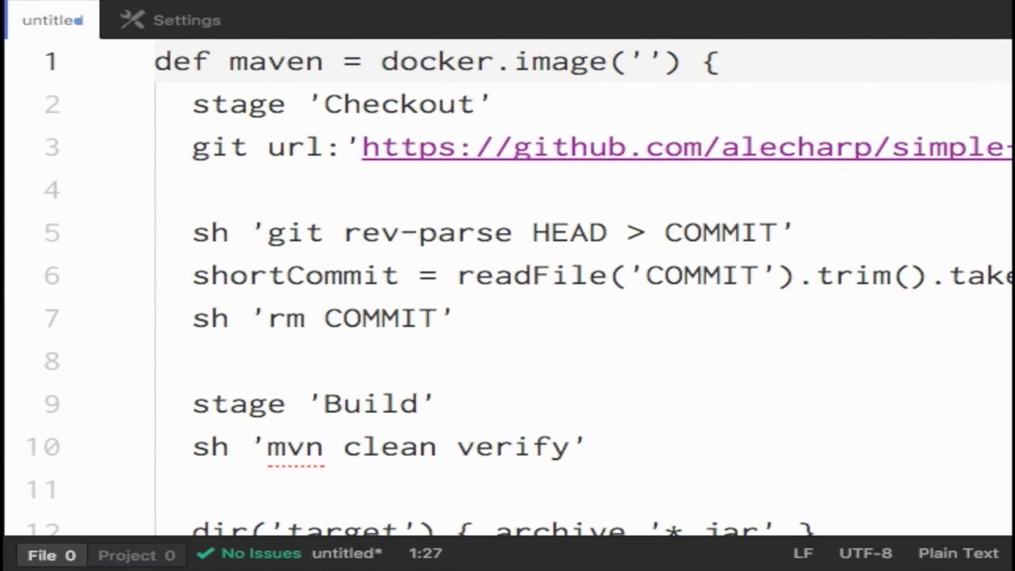
{"action": "type", "text": "en:3.3."}
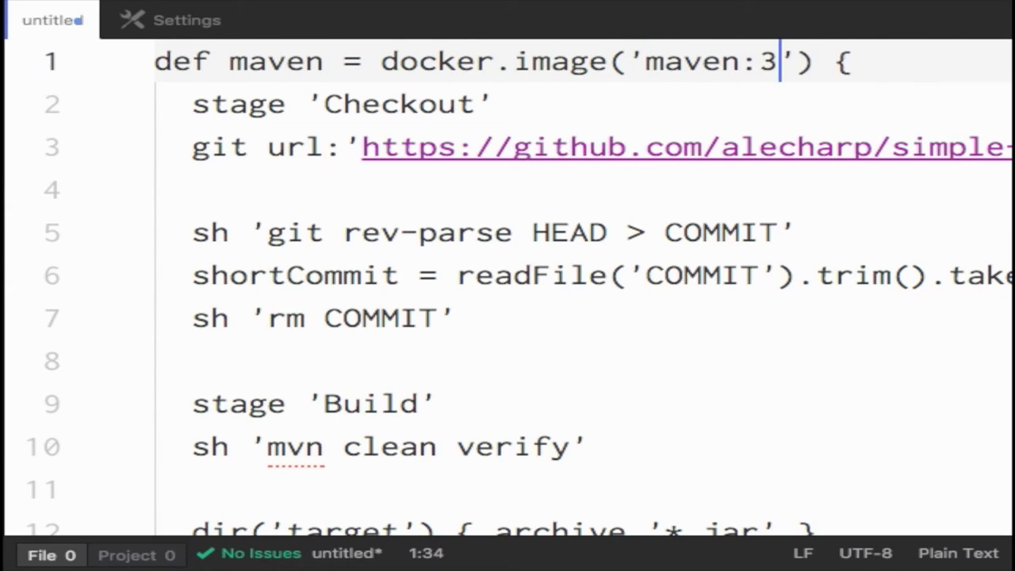
{"action": "type", "text": "9-jd"}
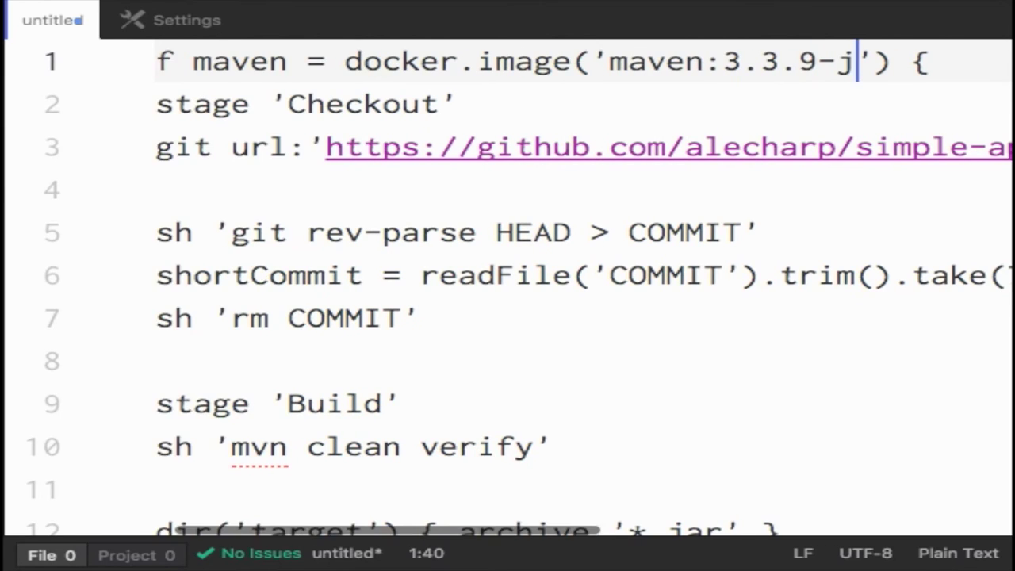
{"action": "type", "text": "k-8"}
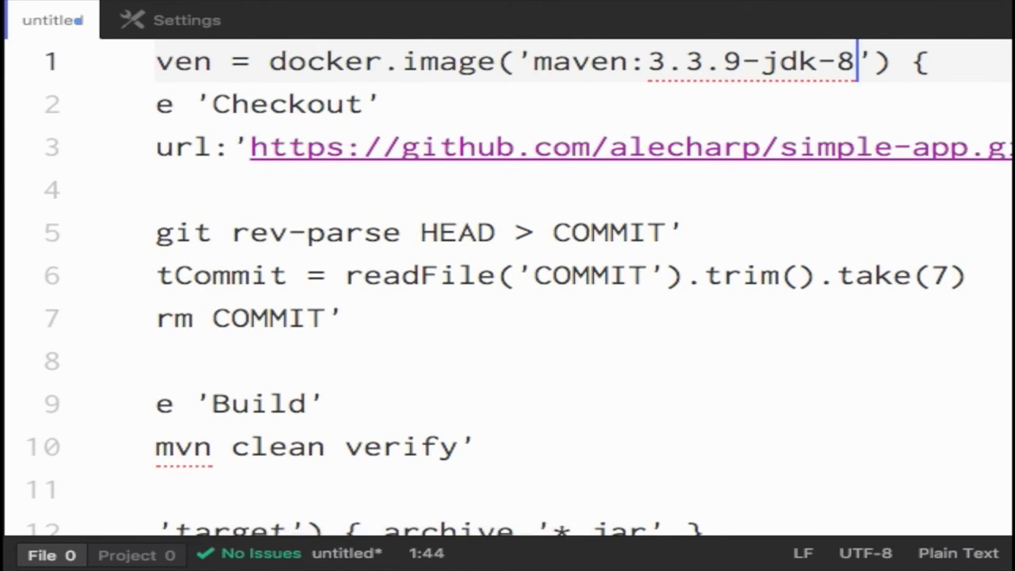
{"action": "type", "text": "')"}
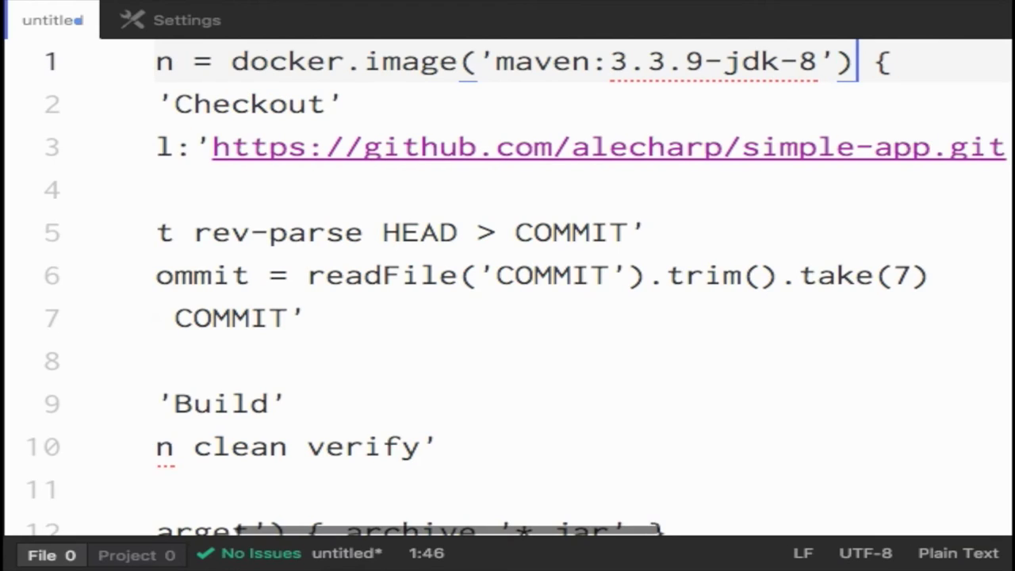
Move the brace to line 2, prefixed by an inside('-v …/.m2:/root/.m2') call mounting the local .m2 folder.
{"action": "key", "text": "Return"}
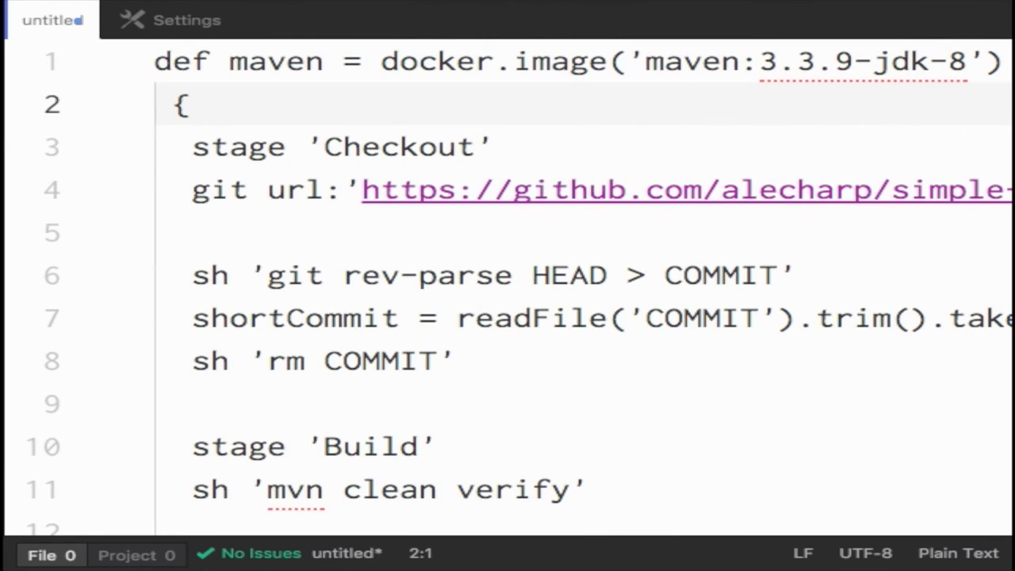
{"action": "type", "text": "docker.inside"}
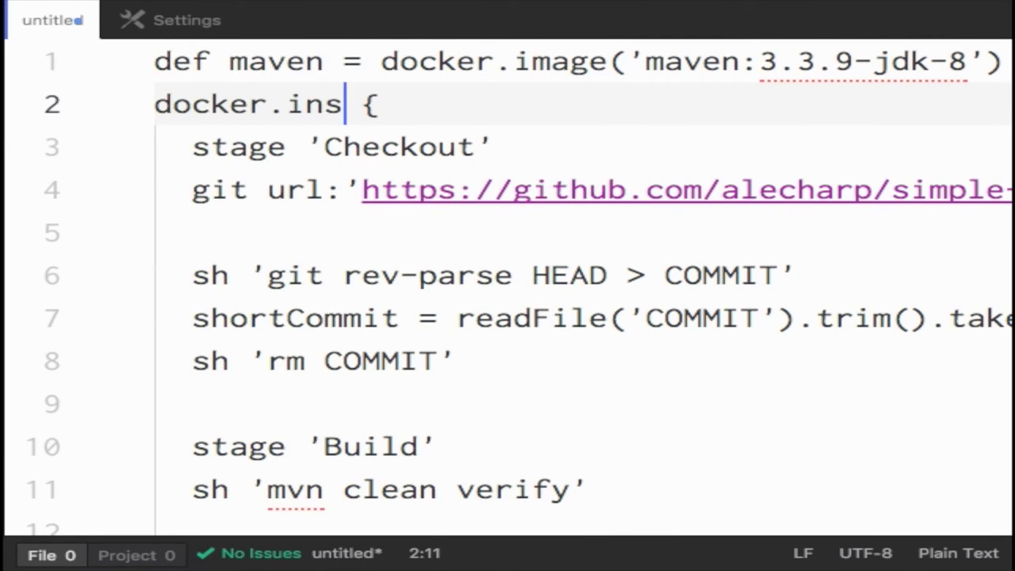
{"action": "type", "text": "('"}
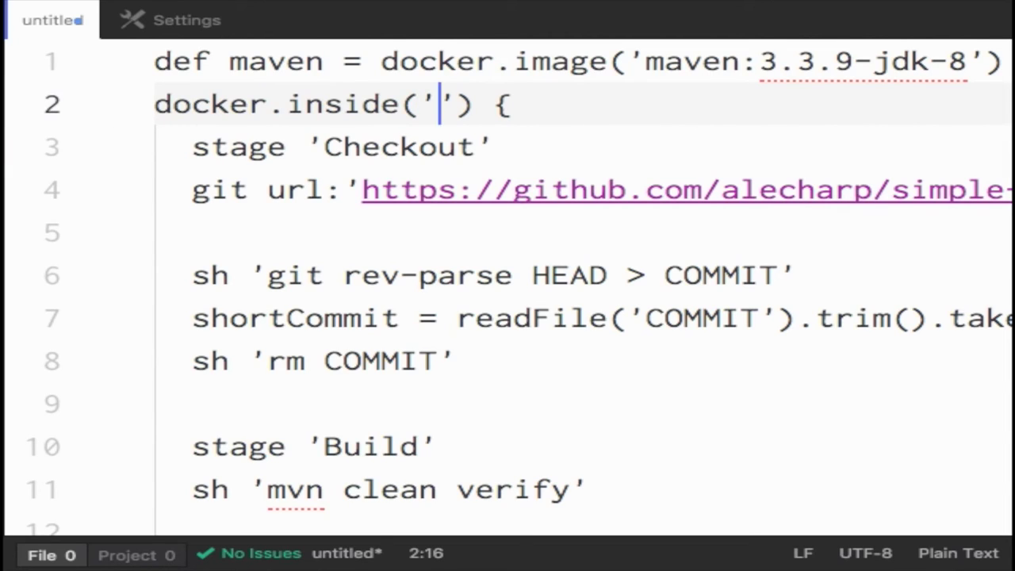
{"action": "type", "text": "-w"}
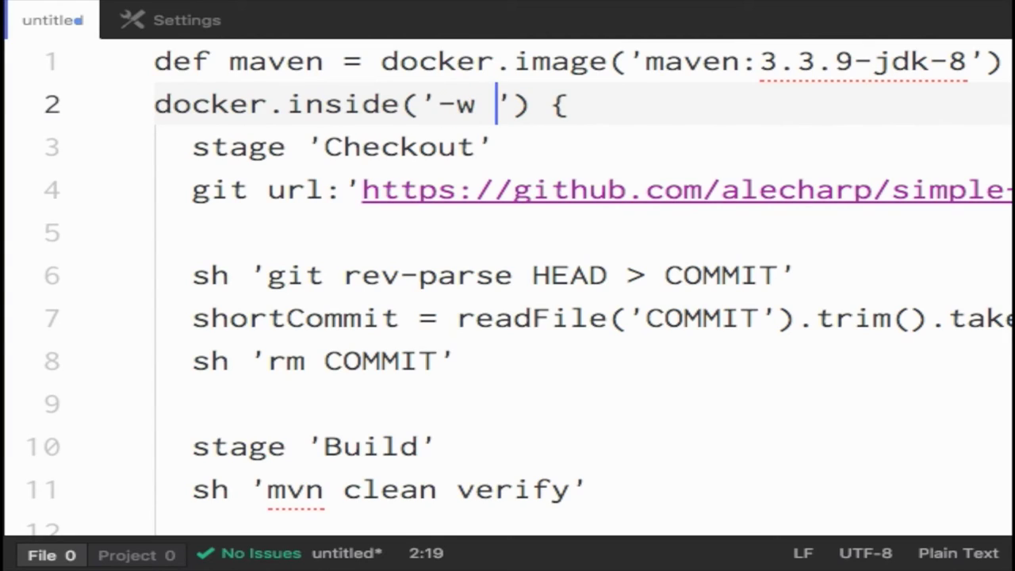
{"action": "key", "text": "BackSpace"}
{"action": "key", "text": "BackSpace"}
{"action": "type", "text": "v /"}
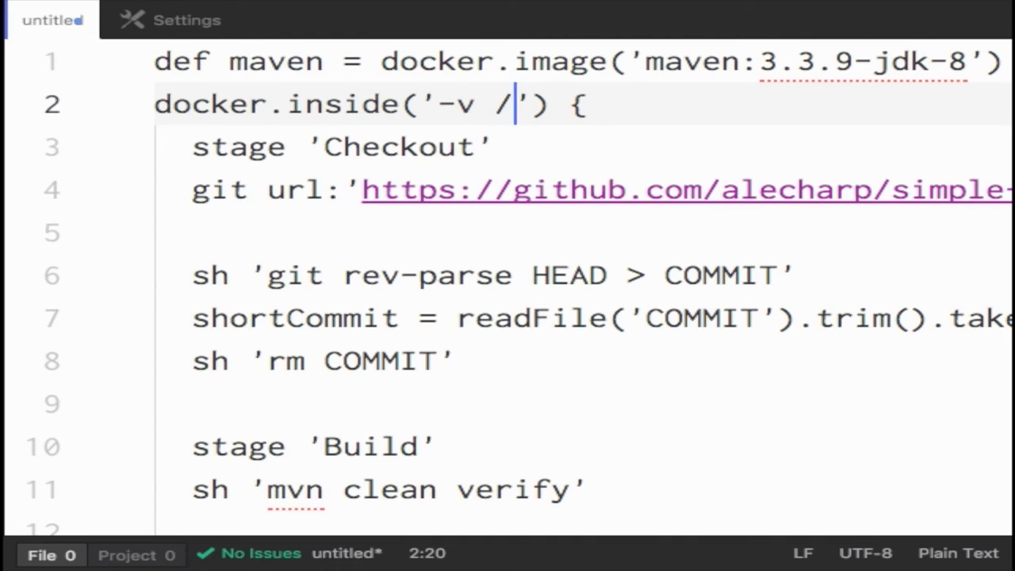
{"action": "type", "text": "Users"}
{"action": "key", "text": "BackSpace"}
{"action": "key", "text": "BackSpace"}
{"action": "type", "text": "ers/"}
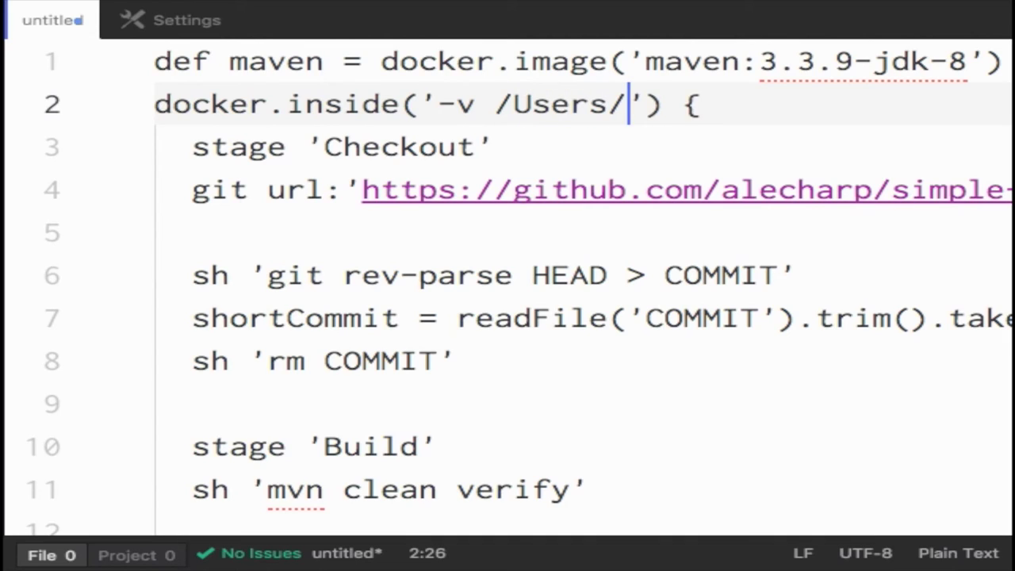
{"action": "type", "text": "adrien/.m3"}
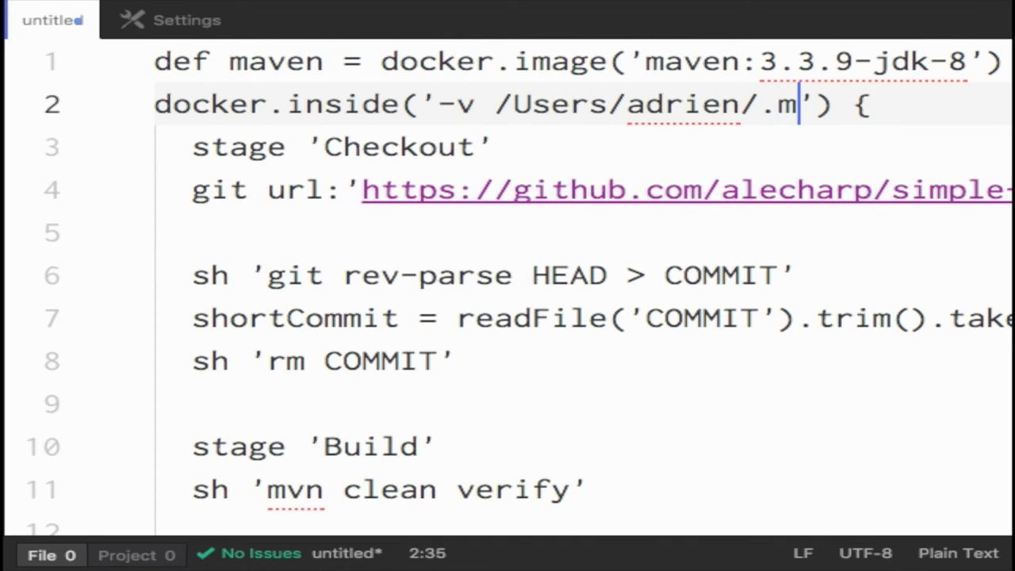
{"action": "key", "text": "BackSpace"}
{"action": "type", "text": "2:/"}
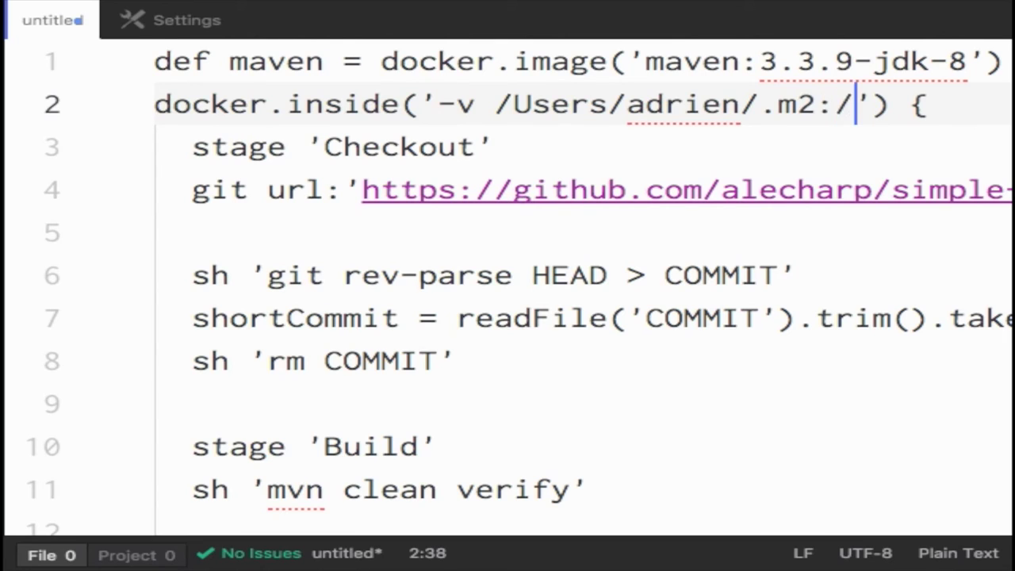
{"action": "type", "text": "root/.m2"}
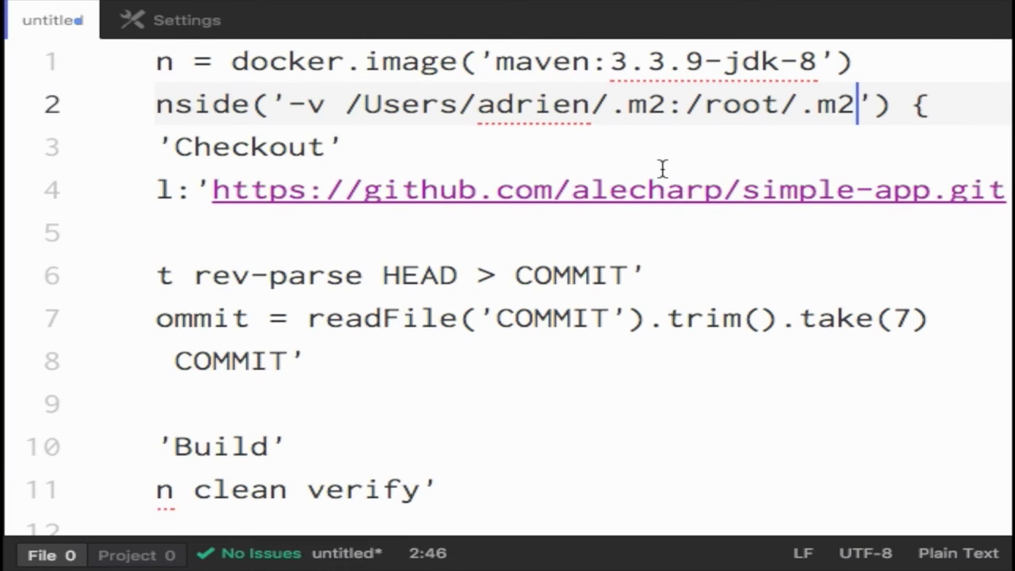
{"action": "scroll", "coordinate": [432, 119], "scroll_direction": "left", "scroll_amount": 5}
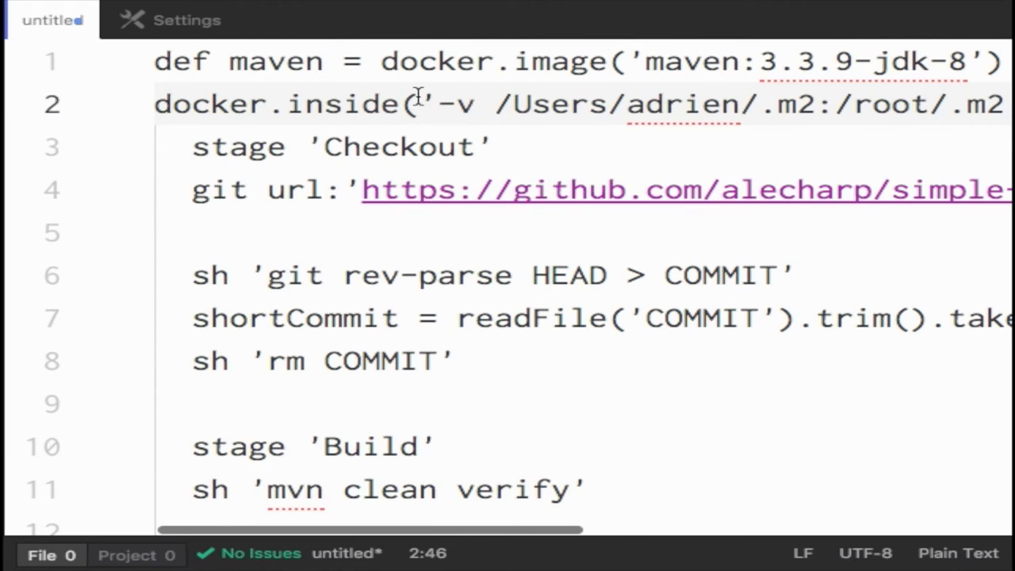
Add maven.pull() after the image definition and change docker.inside to maven.inside.
{"action": "left_click", "coordinate": [1002, 61]}
{"action": "key", "text": "Return"}
{"action": "type", "text": "ma"}
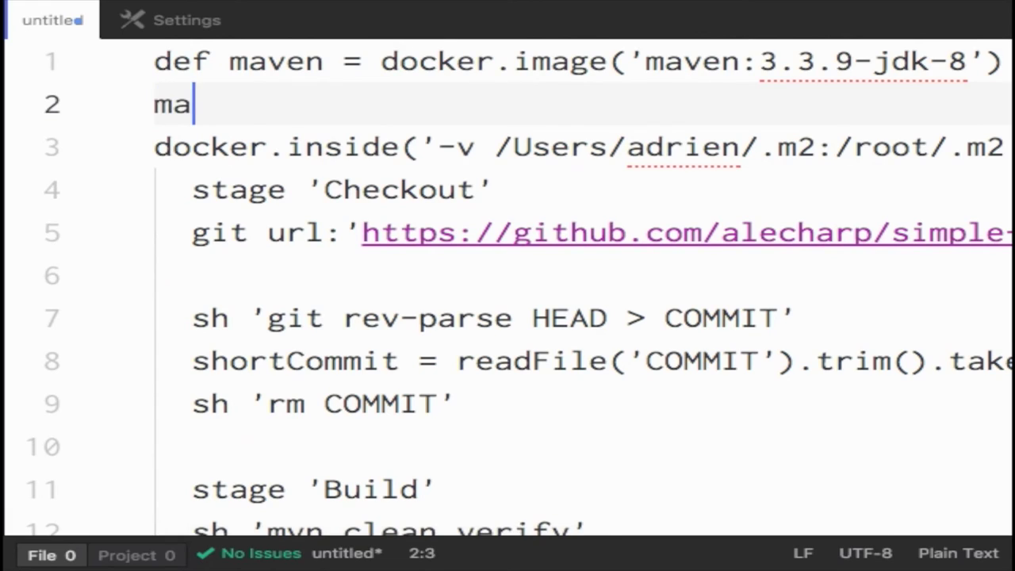
{"action": "type", "text": "ven.pull(0"}
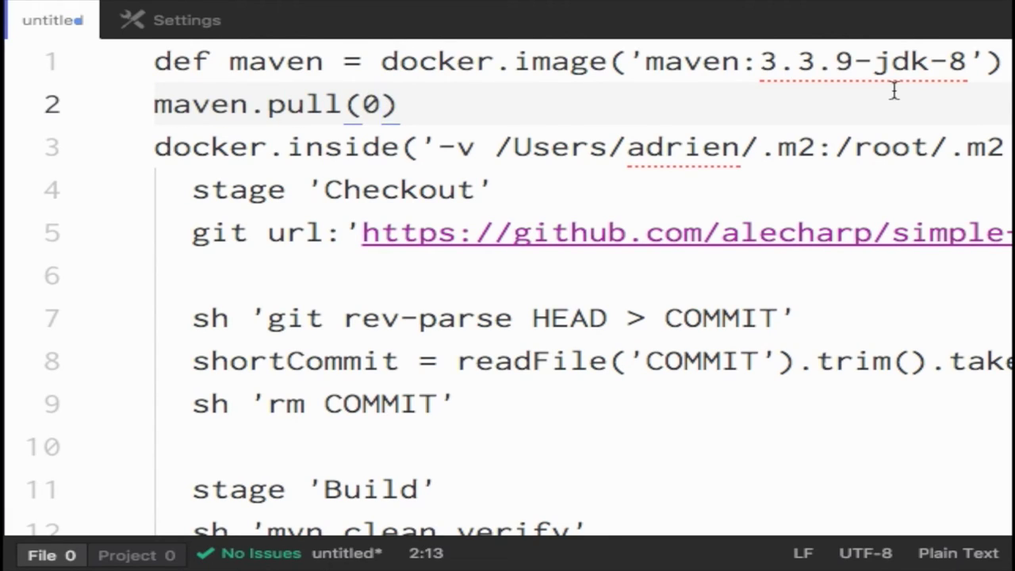
{"action": "key", "text": "BackSpace"}
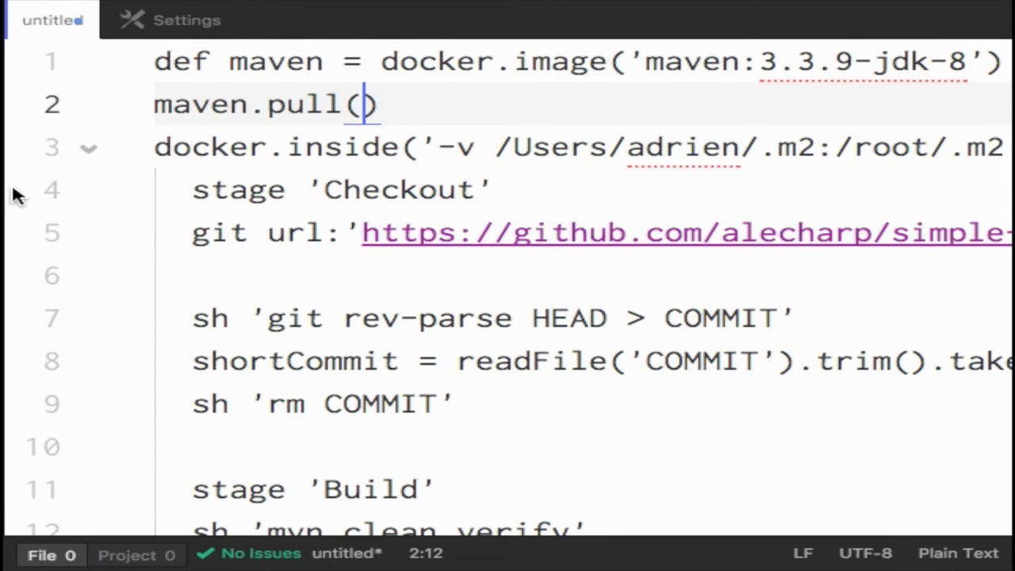
{"action": "double_click", "coordinate": [172, 146]}
{"action": "type", "text": "maven"}
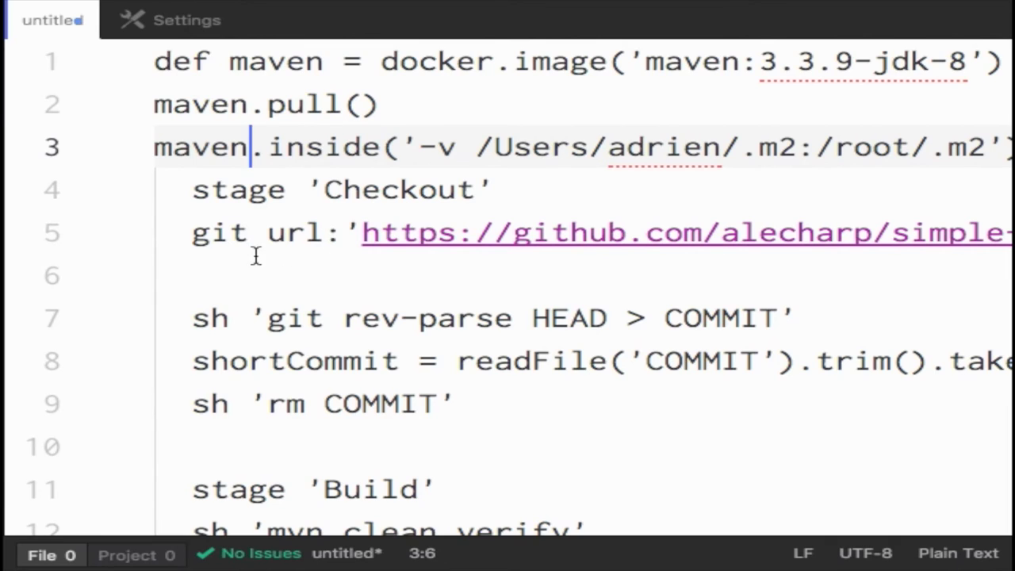
Review the rest of the script and select the whole pipeline script.
{"action": "scroll", "coordinate": [295, 254], "scroll_direction": "down", "scroll_amount": 2}
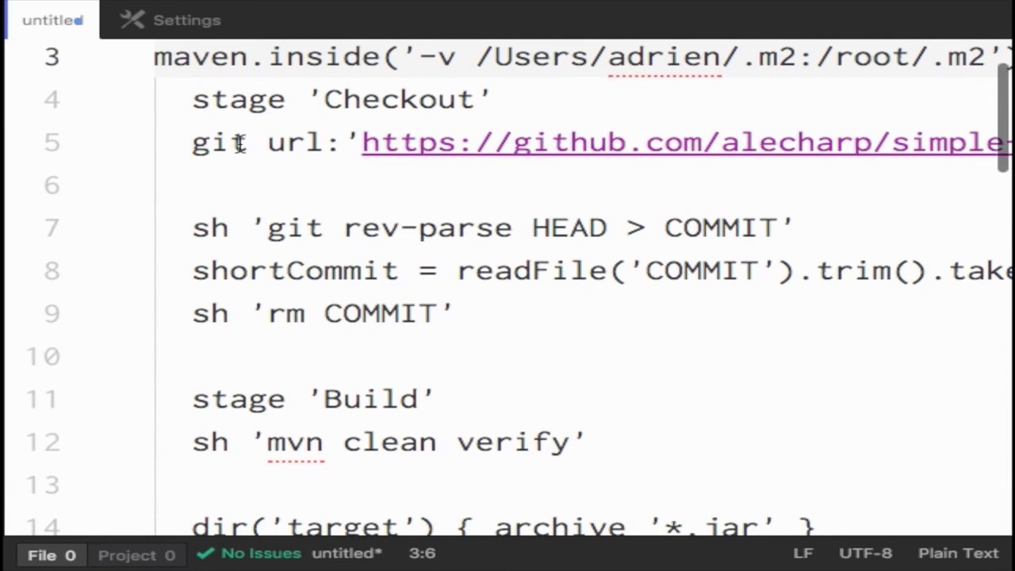
{"action": "scroll", "coordinate": [285, 286], "scroll_direction": "down", "scroll_amount": 1}
{"action": "scroll", "coordinate": [293, 338], "scroll_direction": "down", "scroll_amount": 8}
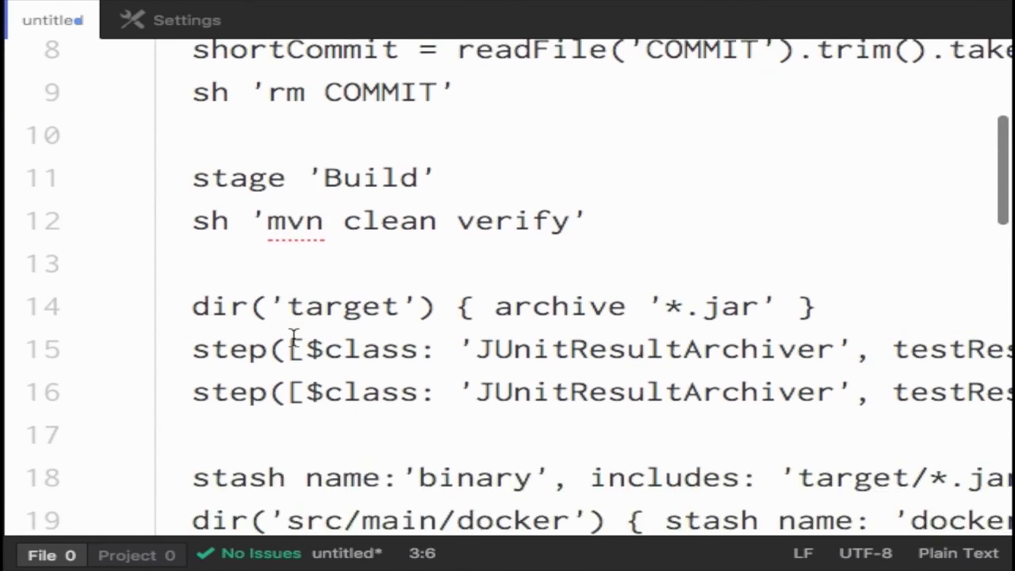
{"action": "scroll", "coordinate": [298, 339], "scroll_direction": "down", "scroll_amount": 2}
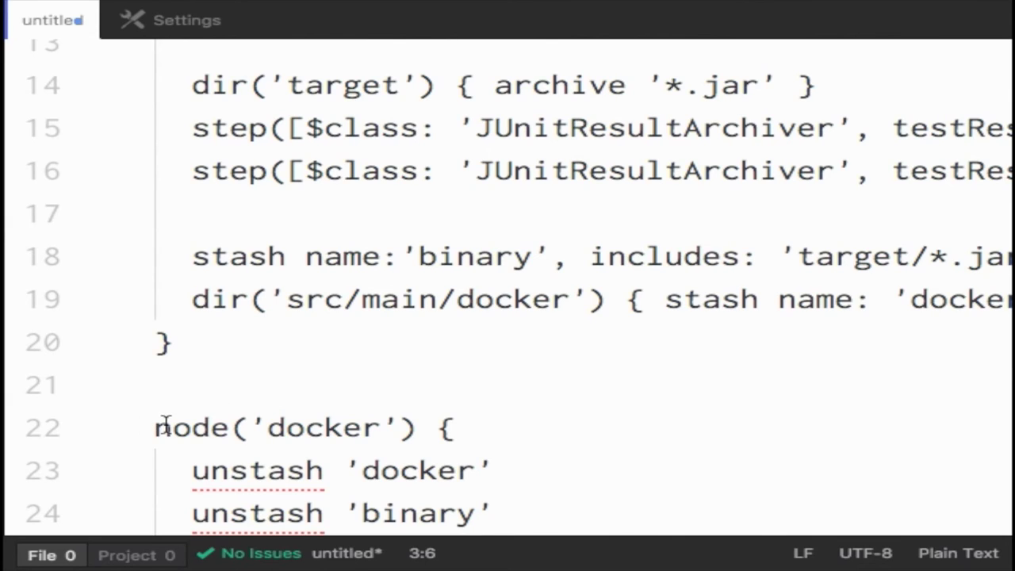
{"action": "left_click", "coordinate": [198, 403]}
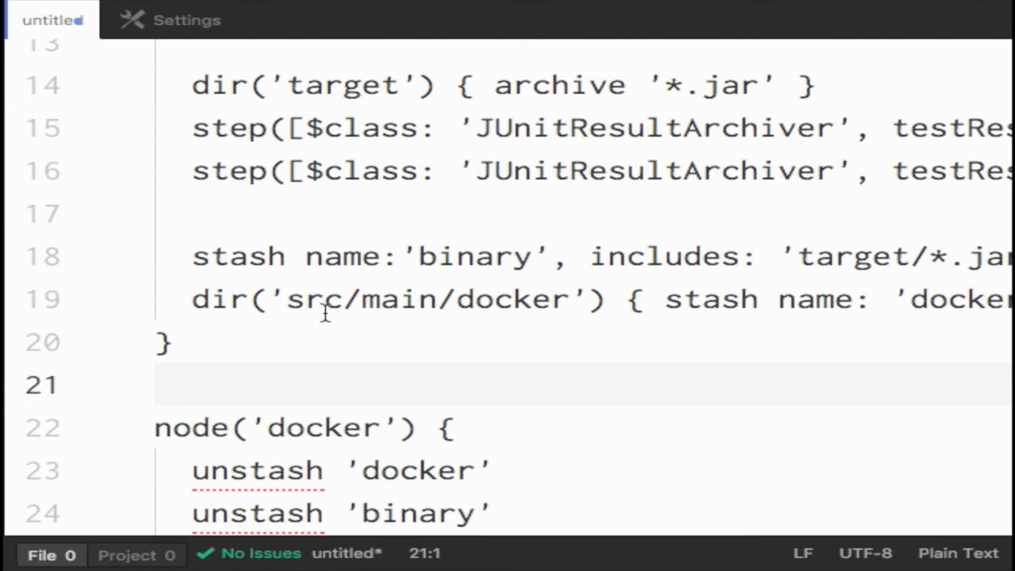
{"action": "key", "text": "ctrl+a"}
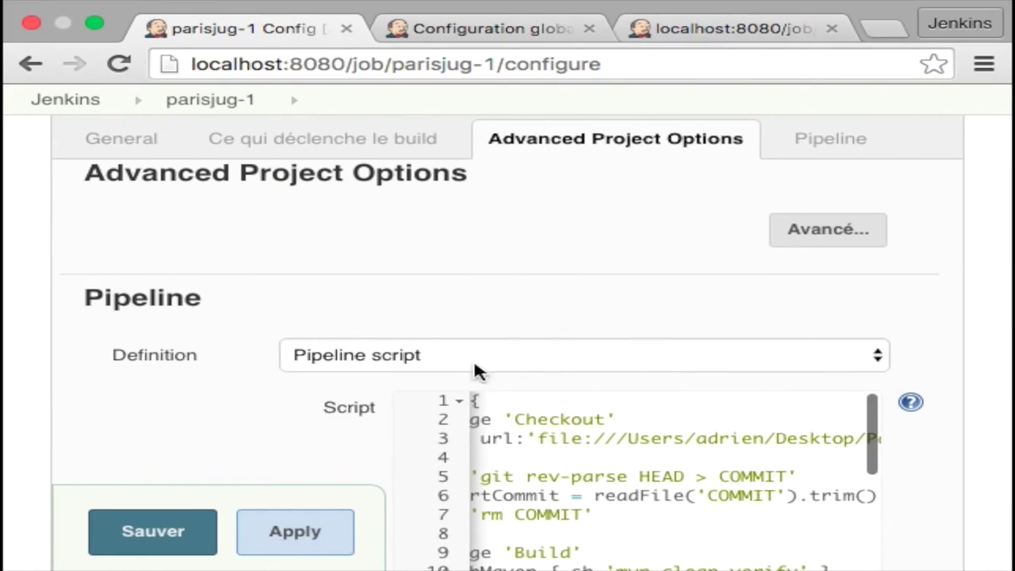
Replace the Jenkins pipeline script with the edited script from Atom and save.
{"action": "left_click", "coordinate": [699, 478]}
{"action": "key", "text": "ctrl+a"}
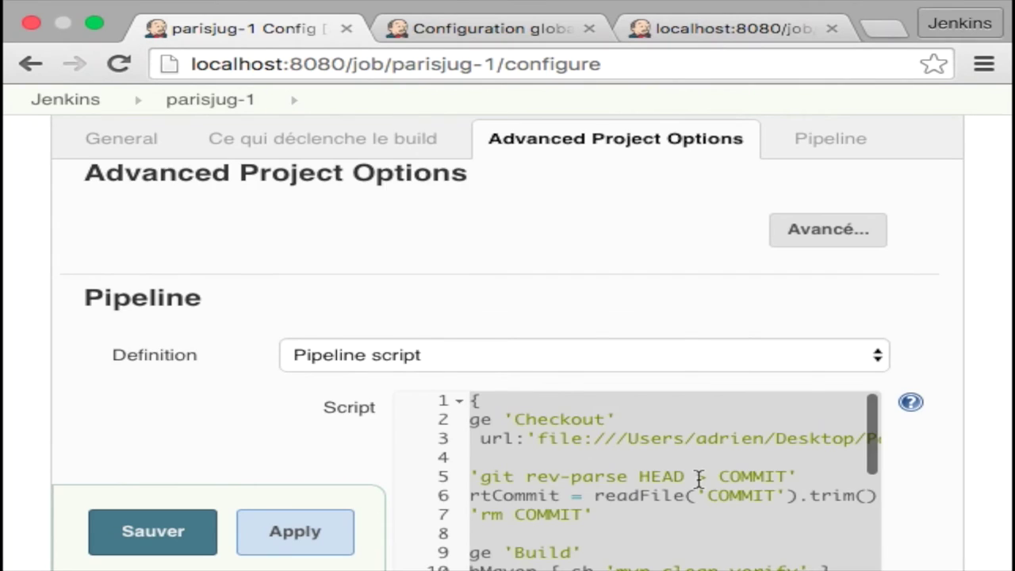
{"action": "key", "text": "ctrl+v"}
{"action": "left_click", "coordinate": [159, 517]}
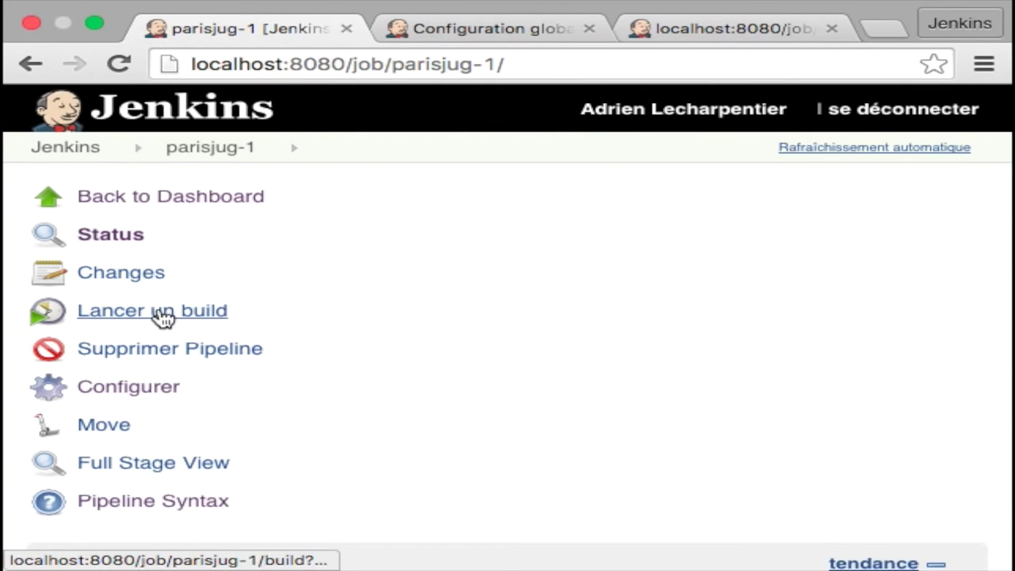
Select line 5's git URL and copy the simple-app project path with pwd | pbcopy.
{"action": "scroll", "coordinate": [664, 287], "scroll_direction": "left", "scroll_amount": 5}
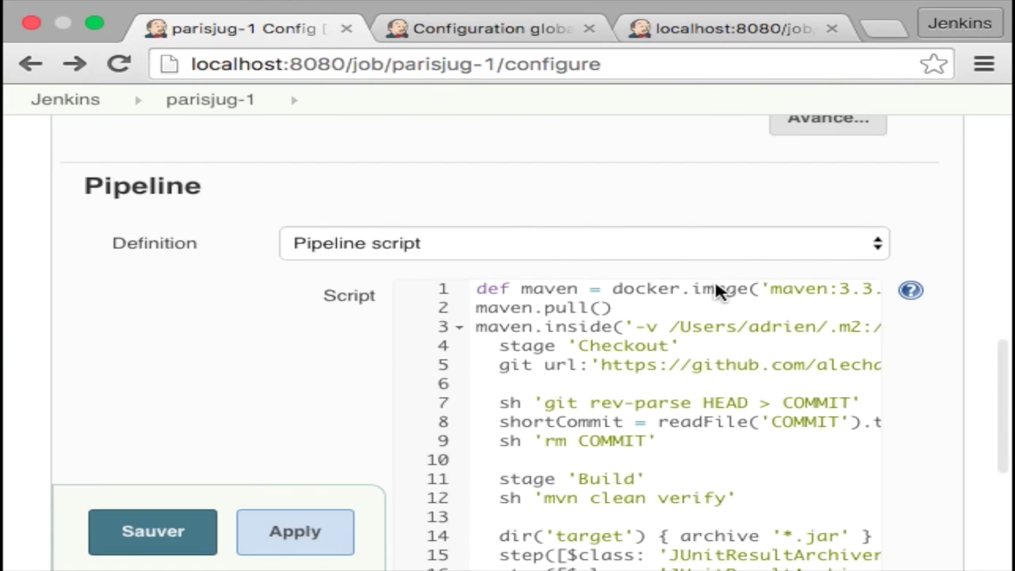
{"action": "left_click_drag", "start_coordinate": [600, 367], "coordinate": [861, 366]}
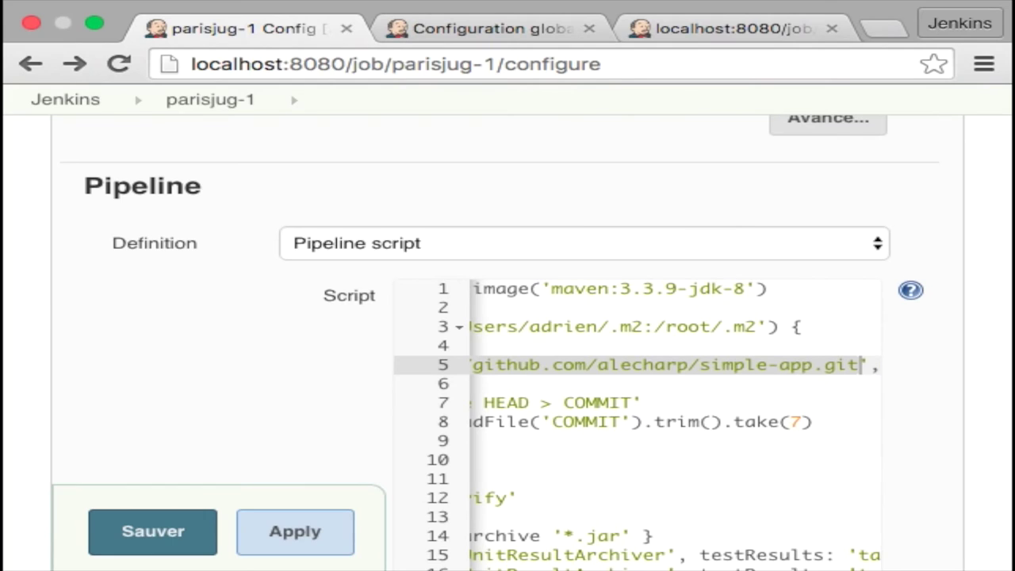
{"action": "key", "text": "super+Tab"}
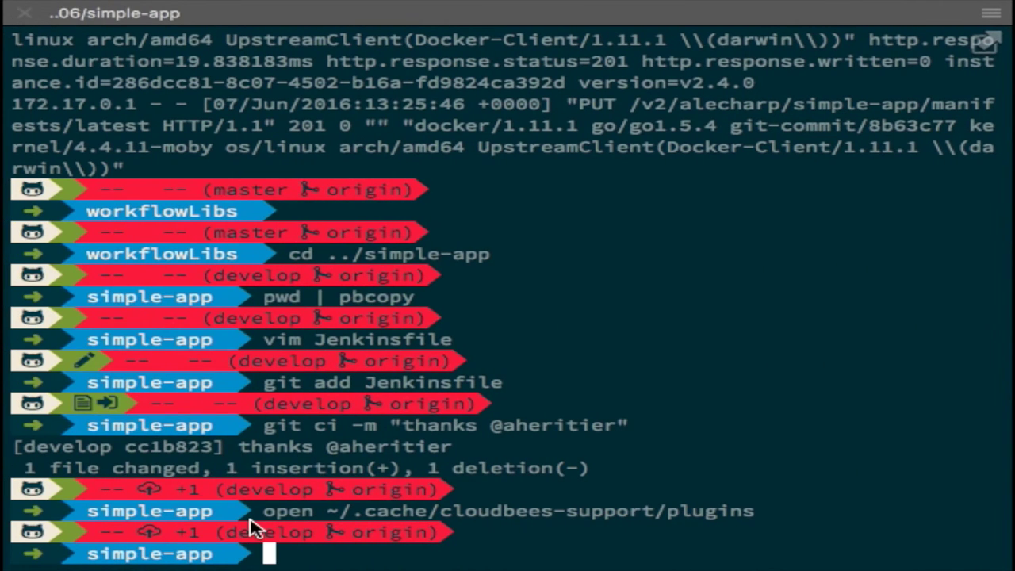
{"action": "type", "text": "pwd "}
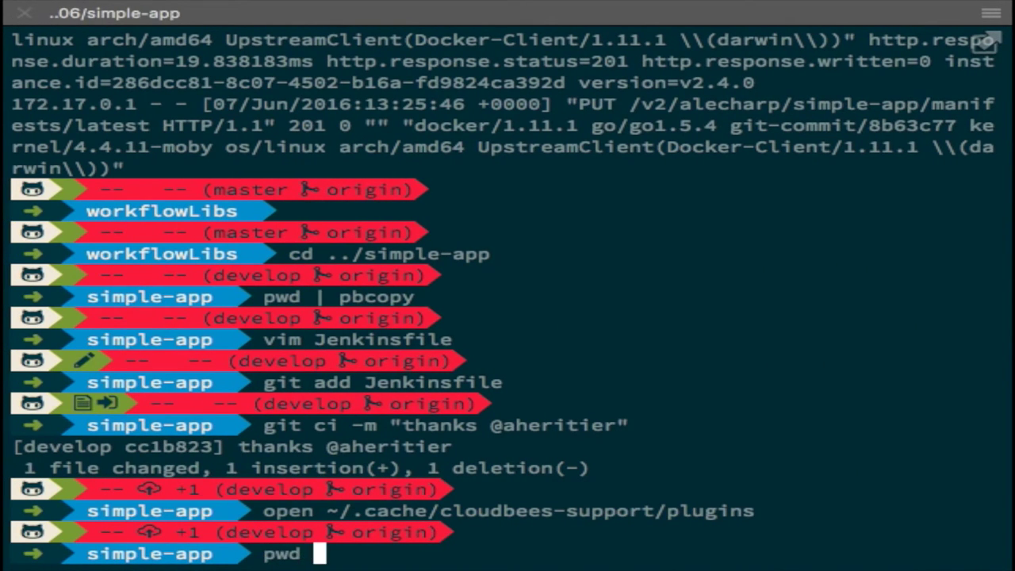
{"action": "type", "text": "| pbcopy"}
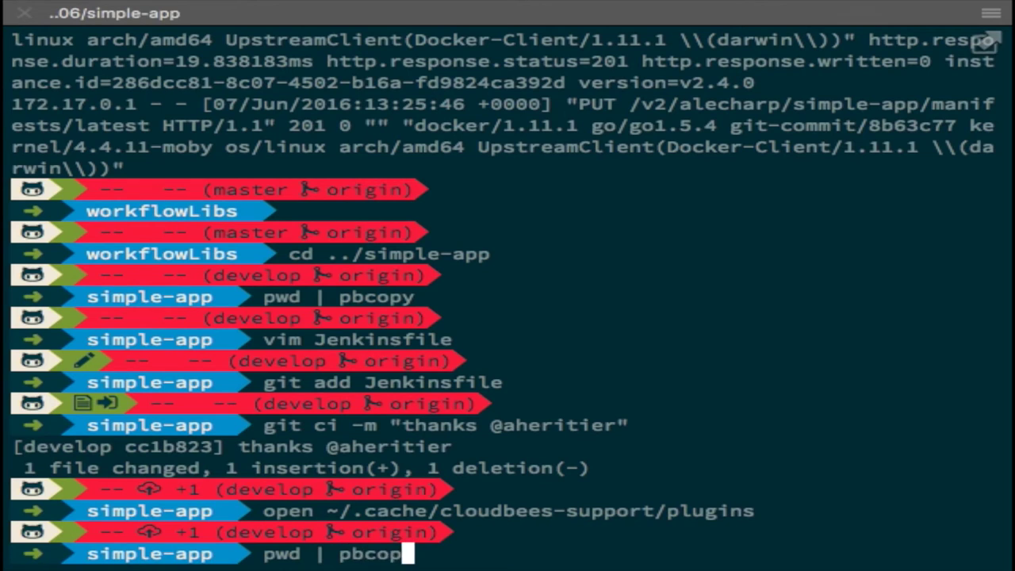
{"action": "key", "text": "Return"}
{"action": "key", "text": "super+Tab"}
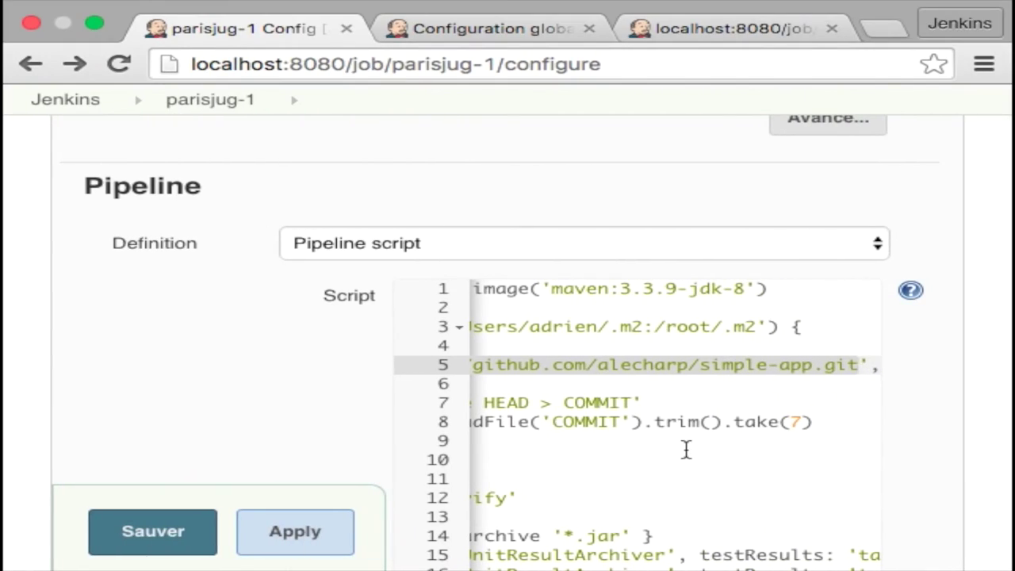
Change line 5's git URL to file:// plus the local project path and save.
{"action": "key", "text": "super+z"}
{"action": "key", "text": "super+z"}
{"action": "key", "text": "super+z"}
{"action": "key", "text": "super+z"}
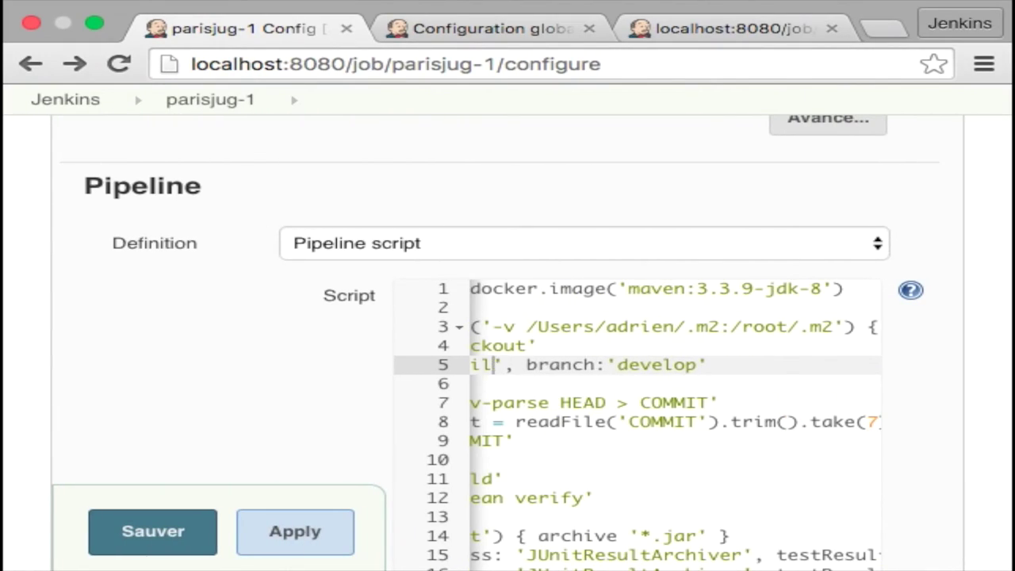
{"action": "type", "text": "file:"}
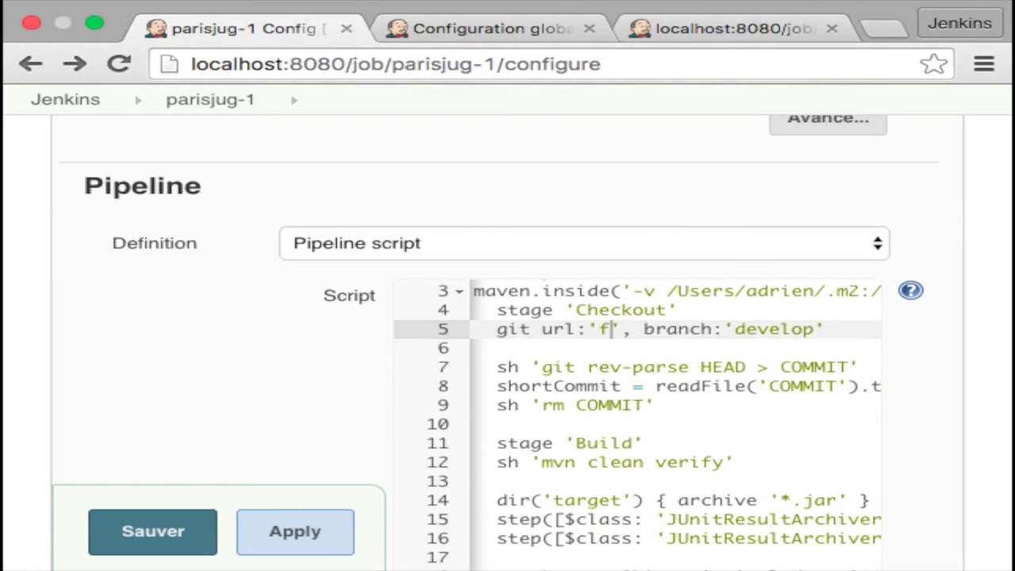
{"action": "type", "text": "//"}
{"action": "type", "text": "/Users/adrien/Desktop/ParisJug-201606/simple-app"}
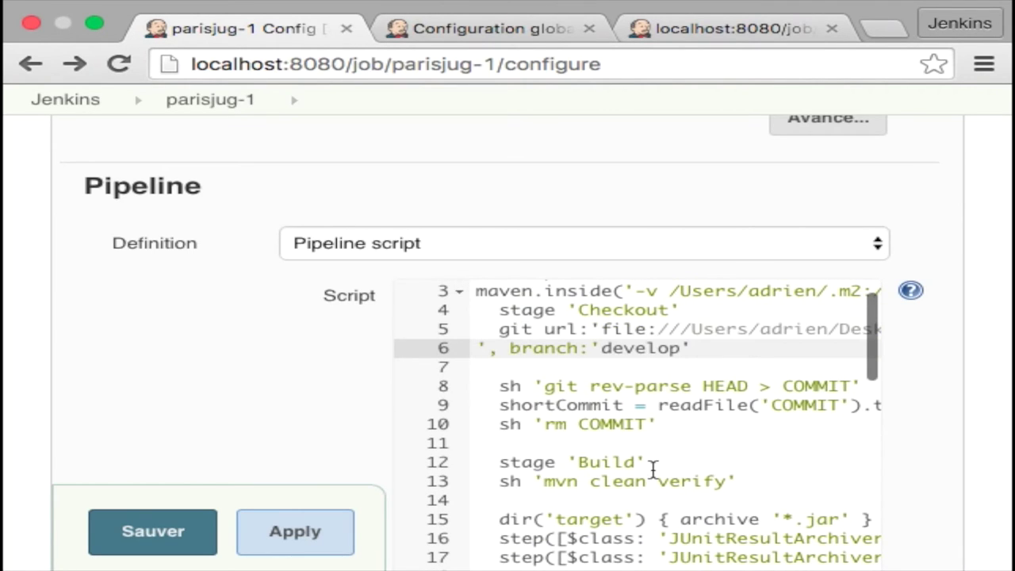
{"action": "scroll", "coordinate": [662, 451], "scroll_direction": "left", "scroll_amount": 10}
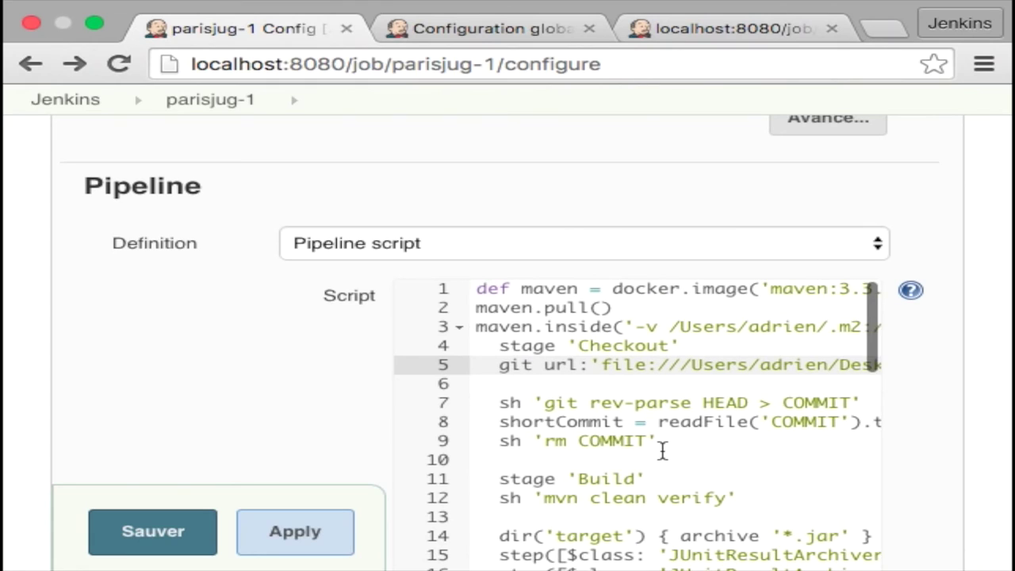
{"action": "left_click", "coordinate": [159, 539]}
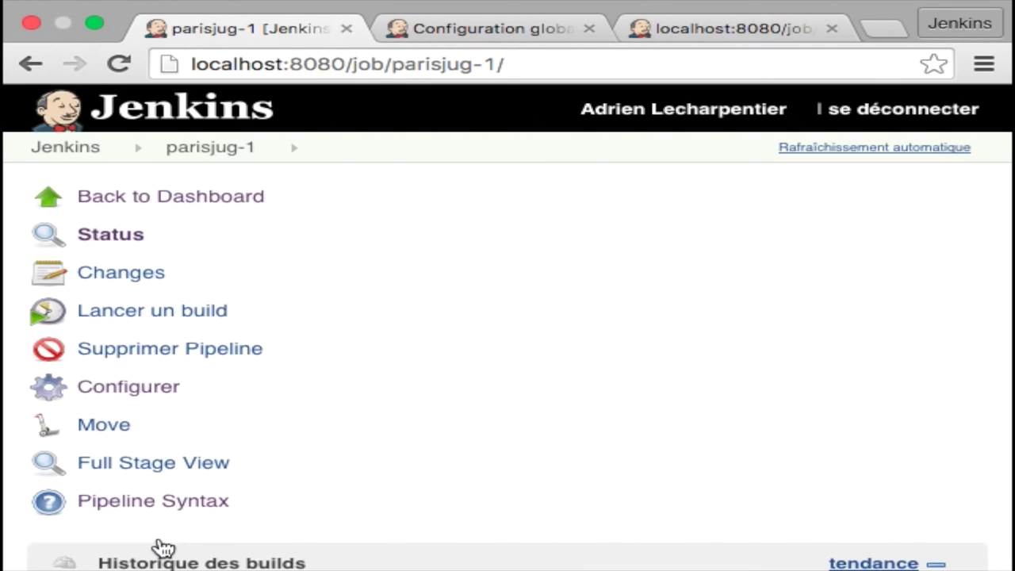
Launch build #3 of parisjug-1 and view its console, which times out pulling maven:3.3.9-jdk-8.
{"action": "left_click", "coordinate": [154, 314]}
{"action": "scroll", "coordinate": [526, 319], "scroll_direction": "down", "scroll_amount": 6}
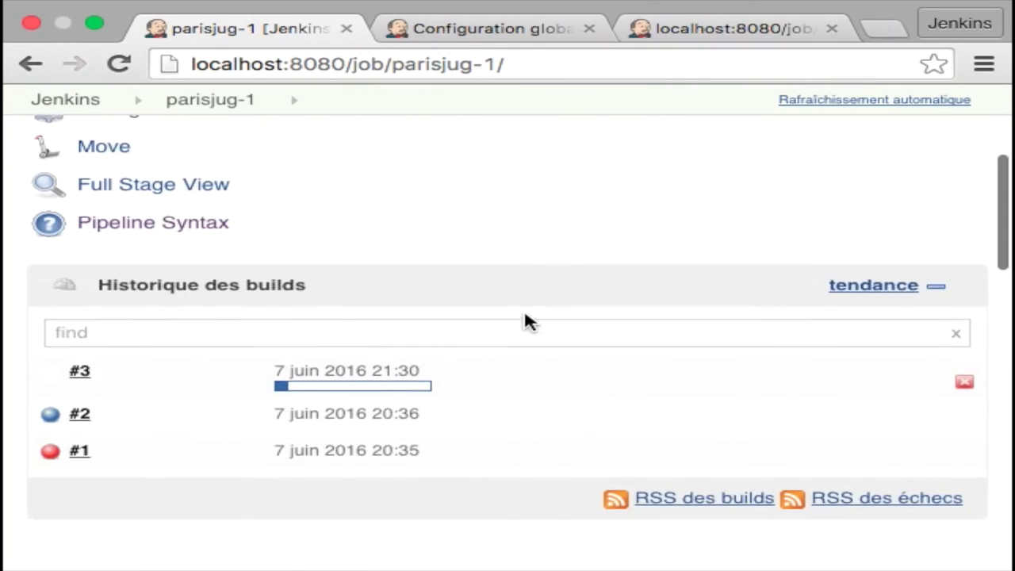
{"action": "left_click", "coordinate": [386, 191]}
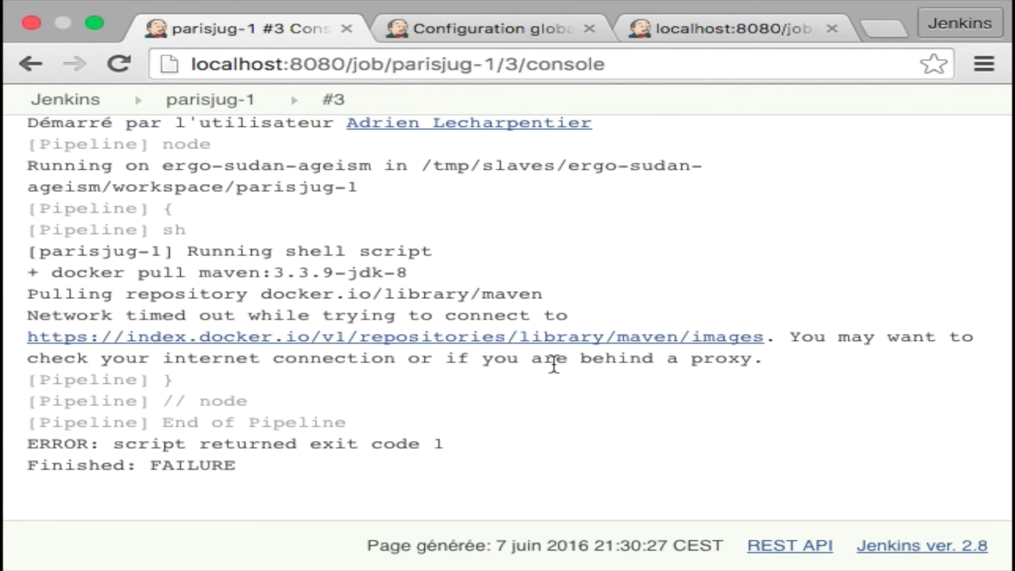
{"action": "scroll", "coordinate": [512, 293], "scroll_direction": "left", "scroll_amount": 5}
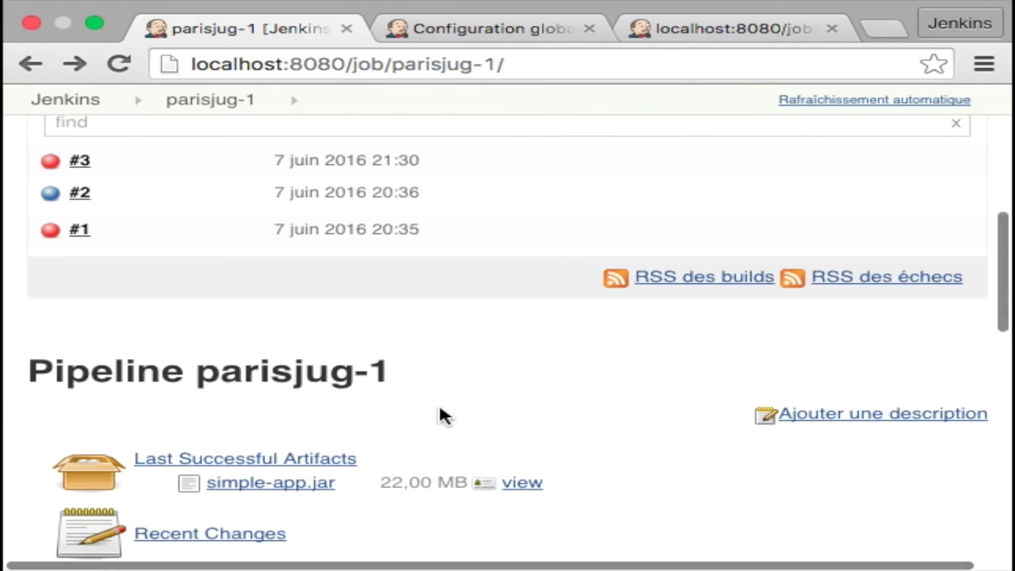
Delete the maven.pull() line from the pipeline script and save the configuration.
{"action": "scroll", "coordinate": [439, 403], "scroll_direction": "left", "scroll_amount": 5}
{"action": "scroll", "coordinate": [652, 353], "scroll_direction": "down", "scroll_amount": 5}
{"action": "scroll", "coordinate": [652, 352], "scroll_direction": "up", "scroll_amount": 4}
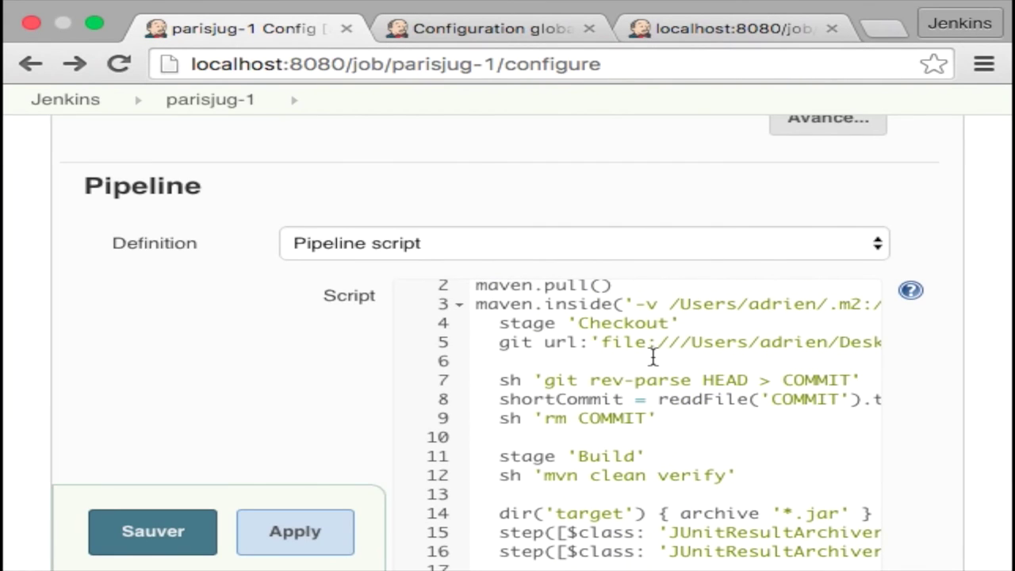
{"action": "left_click", "coordinate": [626, 286]}
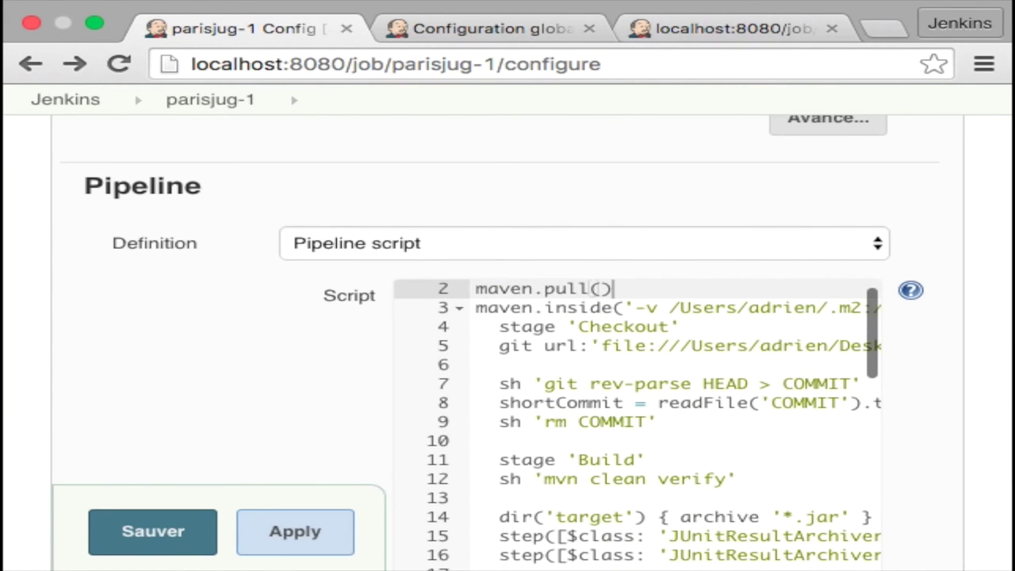
{"action": "key", "text": "BackSpace"}
{"action": "key", "text": "BackSpace"}
{"action": "key", "text": "BackSpace"}
{"action": "key", "text": "BackSpace"}
{"action": "key", "text": "BackSpace"}
{"action": "key", "text": "BackSpace"}
{"action": "key", "text": "BackSpace"}
{"action": "key", "text": "BackSpace"}
{"action": "key", "text": "BackSpace"}
{"action": "key", "text": "BackSpace"}
{"action": "key", "text": "BackSpace"}
{"action": "key", "text": "BackSpace"}
{"action": "left_click", "coordinate": [100, 532]}
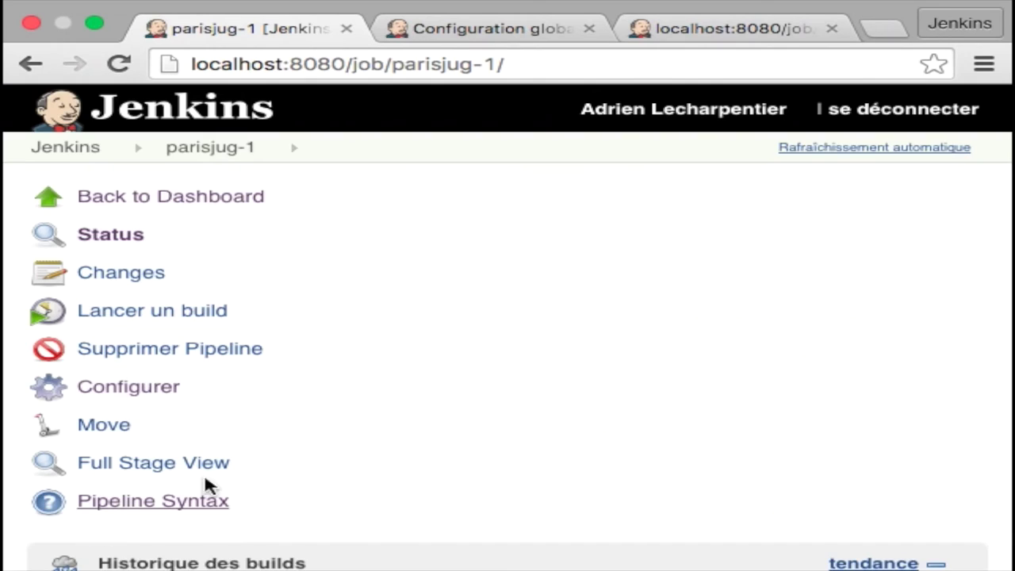
Start build #4 of parisjug-1 and open its console output.
{"action": "left_click", "coordinate": [158, 313]}
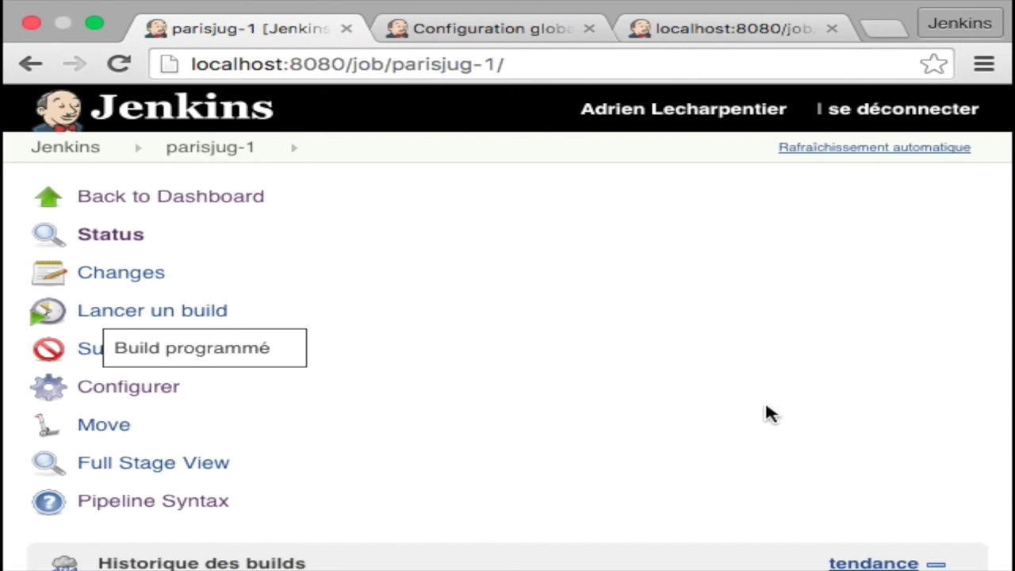
{"action": "scroll", "coordinate": [473, 403], "scroll_direction": "down", "scroll_amount": 5}
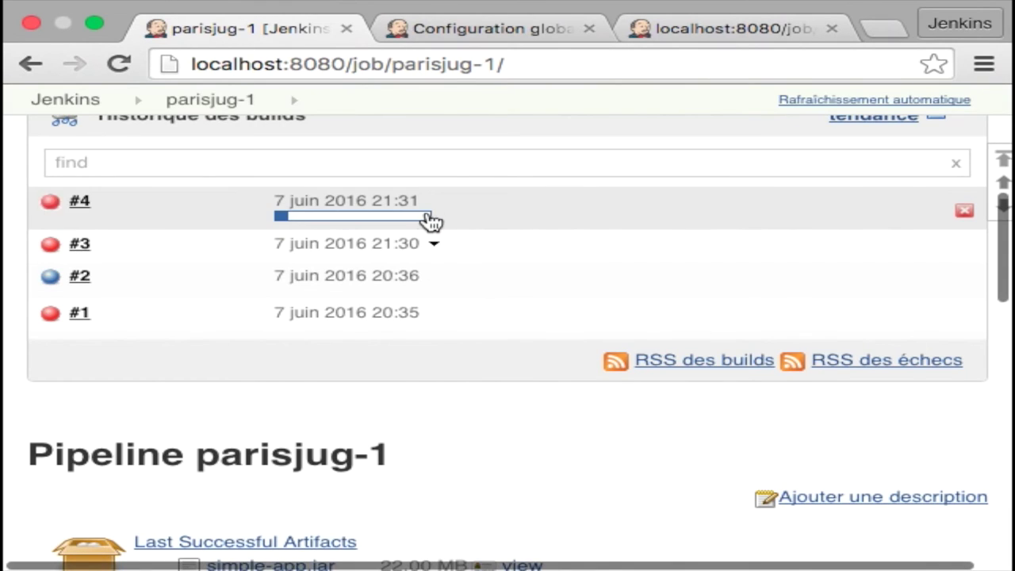
{"action": "left_click", "coordinate": [435, 221]}
{"action": "scroll", "coordinate": [559, 265], "scroll_direction": "down", "scroll_amount": 10}
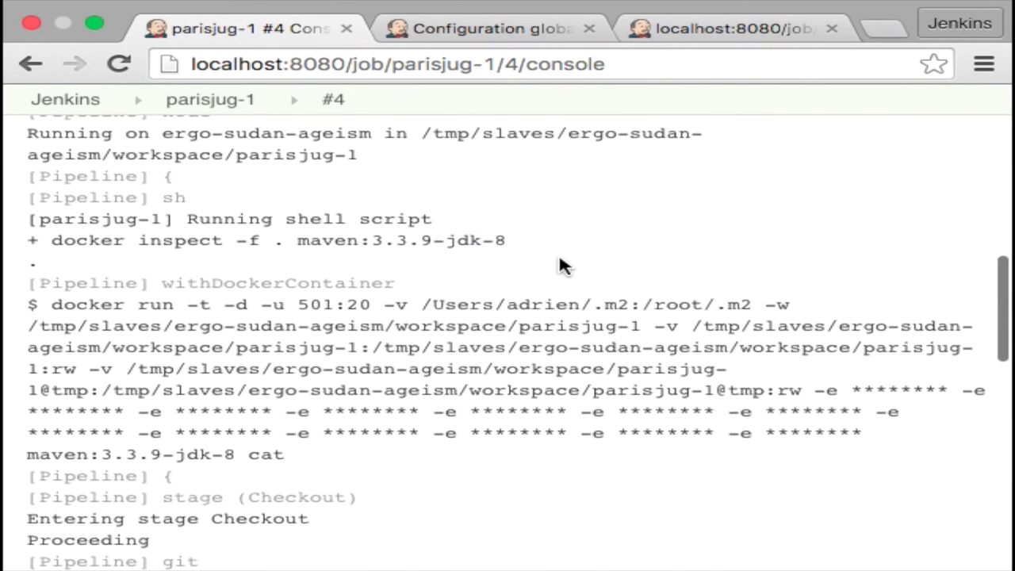
Scroll build #4's console, revisit the job page, then reopen the console to read the Spring Boot POM errors.
{"action": "scroll", "coordinate": [559, 265], "scroll_direction": "down", "scroll_amount": 5}
{"action": "scroll", "coordinate": [560, 265], "scroll_direction": "up", "scroll_amount": 2}
{"action": "scroll", "coordinate": [560, 258], "scroll_direction": "down", "scroll_amount": 15}
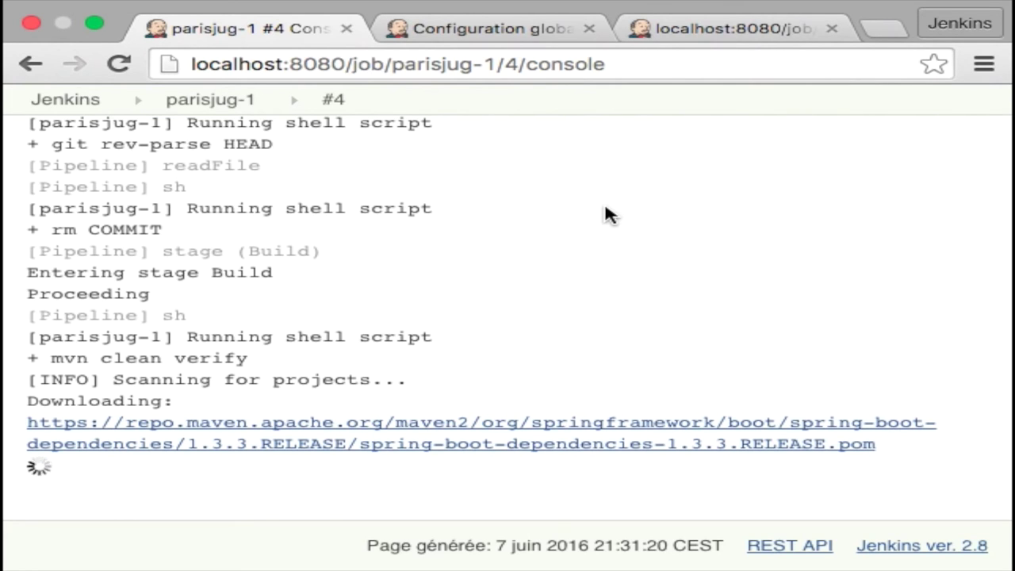
{"action": "scroll", "coordinate": [605, 205], "scroll_direction": "up", "scroll_amount": 20}
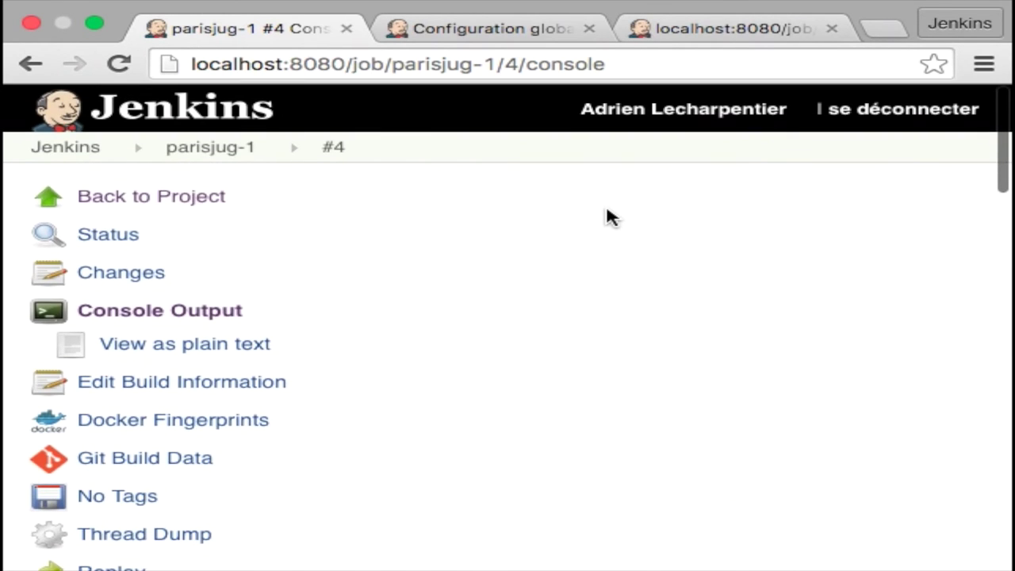
{"action": "left_click", "coordinate": [207, 156]}
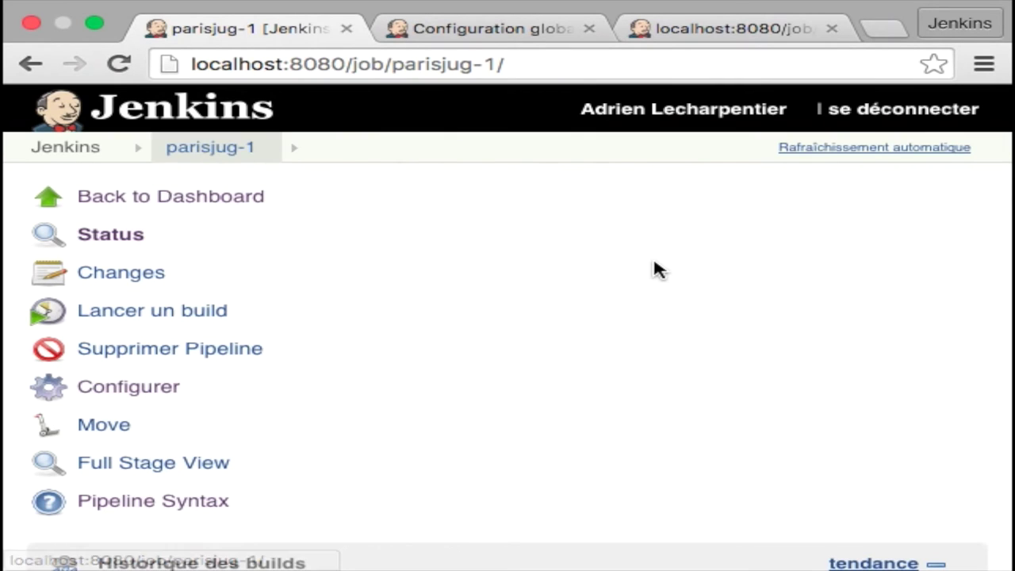
{"action": "scroll", "coordinate": [421, 337], "scroll_direction": "down", "scroll_amount": 8}
{"action": "scroll", "coordinate": [422, 337], "scroll_direction": "up", "scroll_amount": 6}
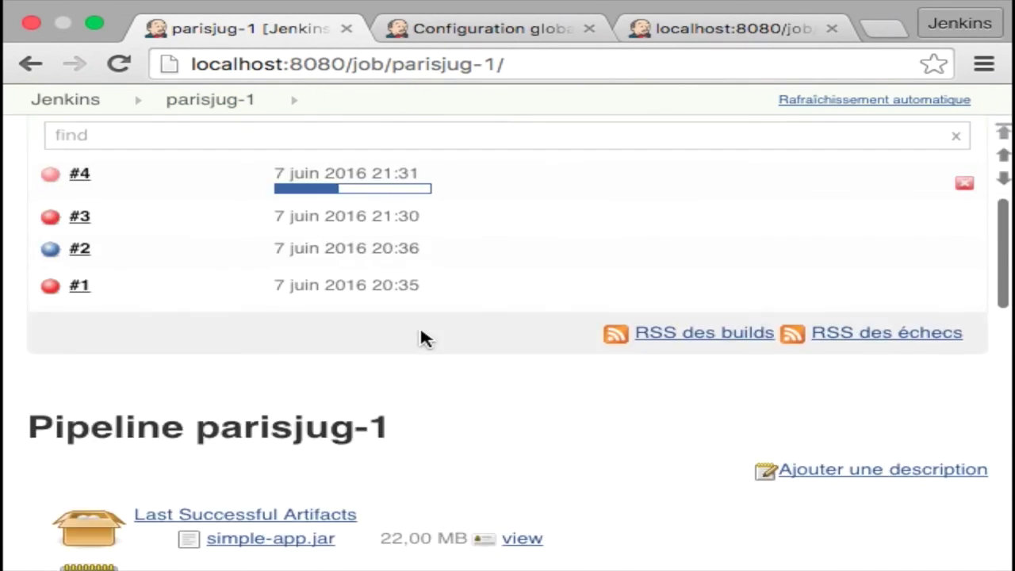
{"action": "scroll", "coordinate": [353, 306], "scroll_direction": "down", "scroll_amount": 1}
{"action": "mouse_move", "coordinate": [333, 301]}
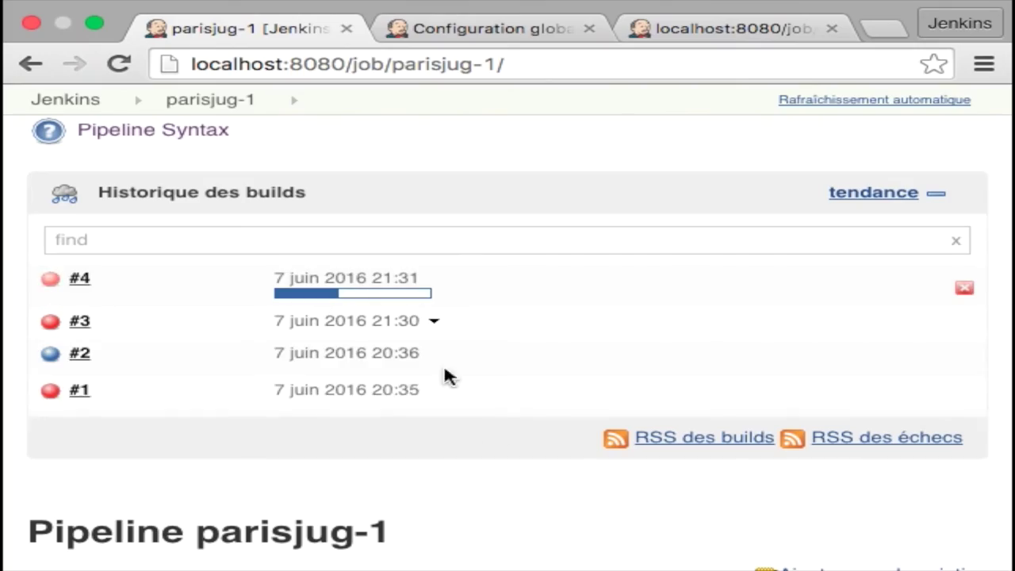
{"action": "left_click", "coordinate": [342, 293]}
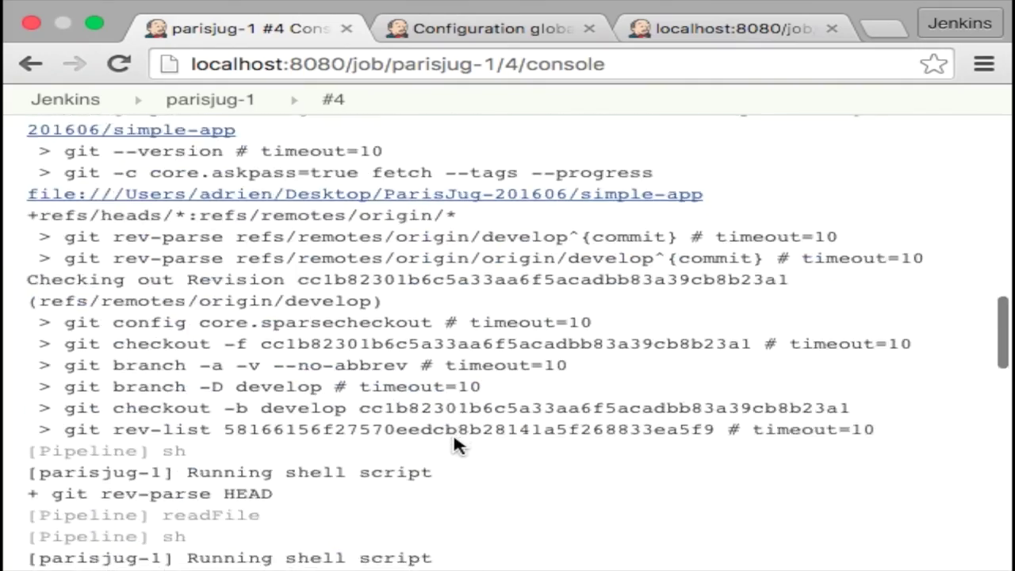
{"action": "scroll", "coordinate": [598, 287], "scroll_direction": "up", "scroll_amount": 10}
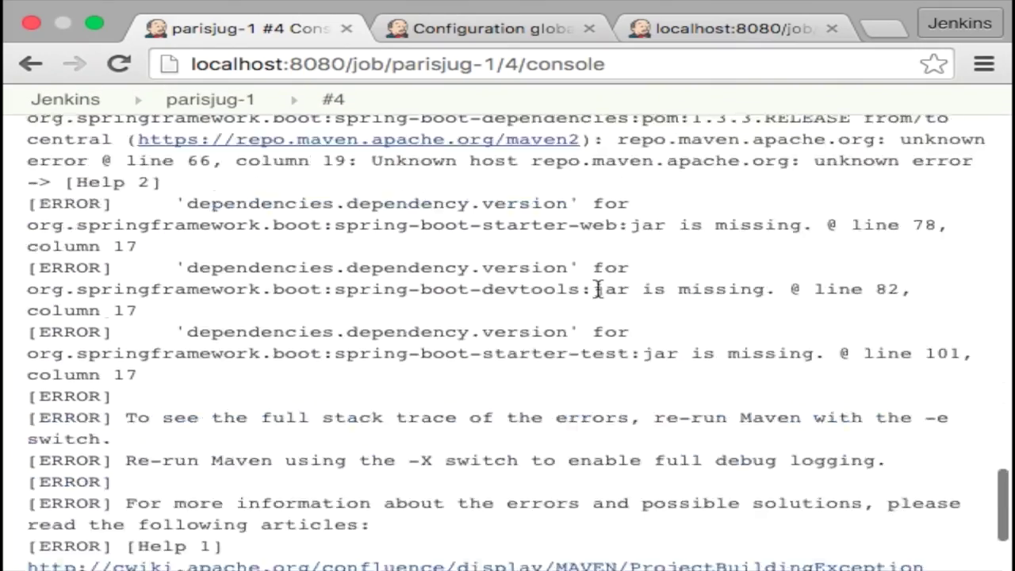
{"action": "scroll", "coordinate": [599, 287], "scroll_direction": "up", "scroll_amount": 1}
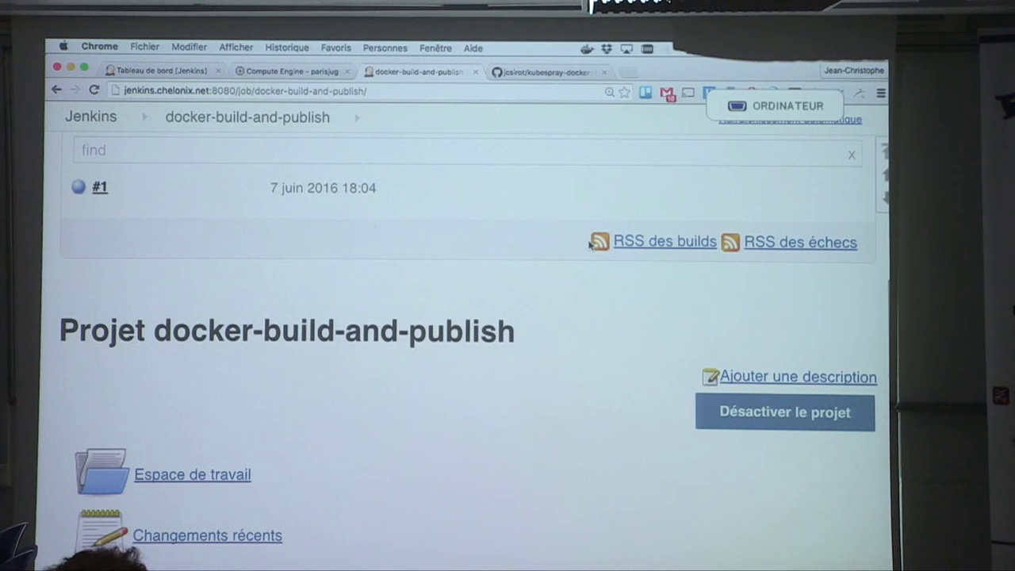
Open the Jenkins dashboard and scroll to the docker-build-and-publish, docker-slaves and docker-slaves-pipeline projects.
{"action": "scroll", "coordinate": [592, 243], "scroll_direction": "down", "scroll_amount": 5}
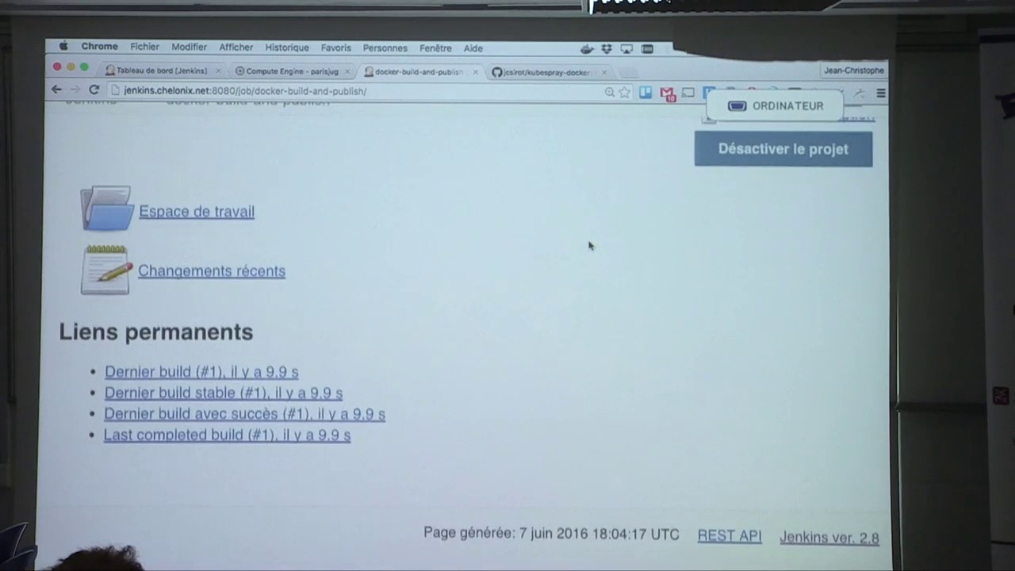
{"action": "left_click", "coordinate": [91, 116]}
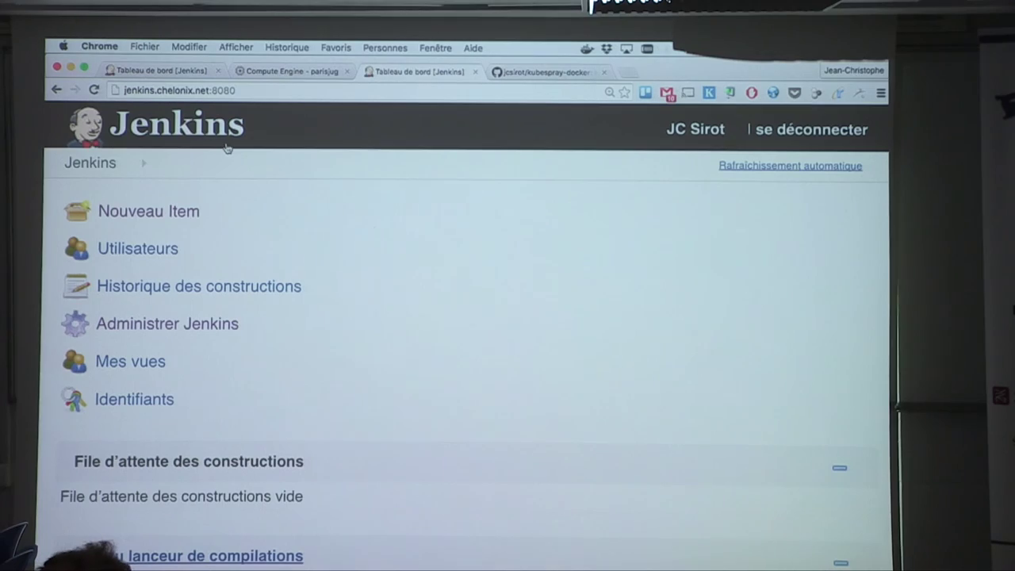
{"action": "scroll", "coordinate": [247, 166], "scroll_direction": "down", "scroll_amount": 5}
{"action": "scroll", "coordinate": [247, 168], "scroll_direction": "up", "scroll_amount": 4}
{"action": "scroll", "coordinate": [246, 167], "scroll_direction": "up", "scroll_amount": 1}
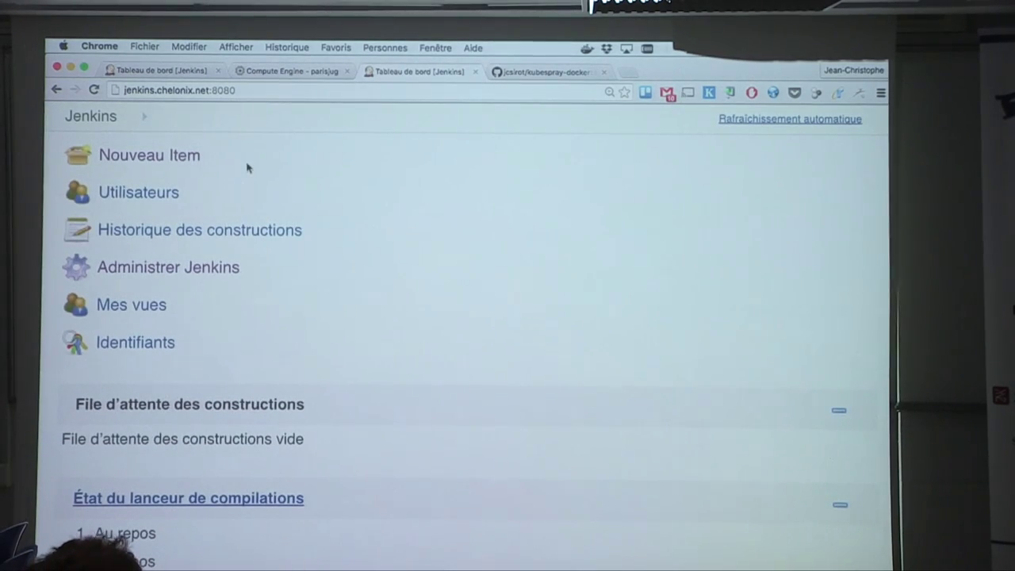
{"action": "scroll", "coordinate": [246, 167], "scroll_direction": "down", "scroll_amount": 8}
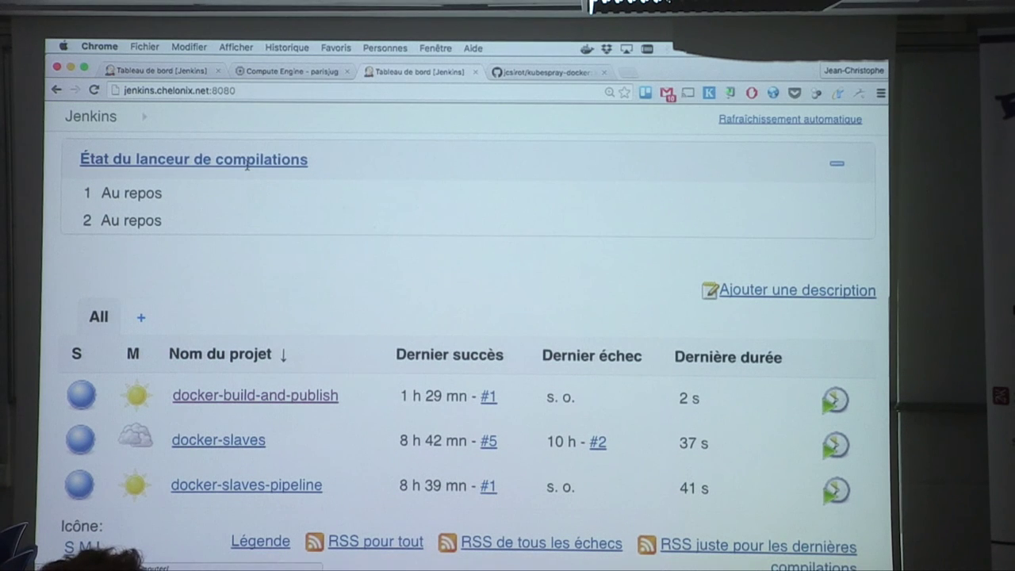